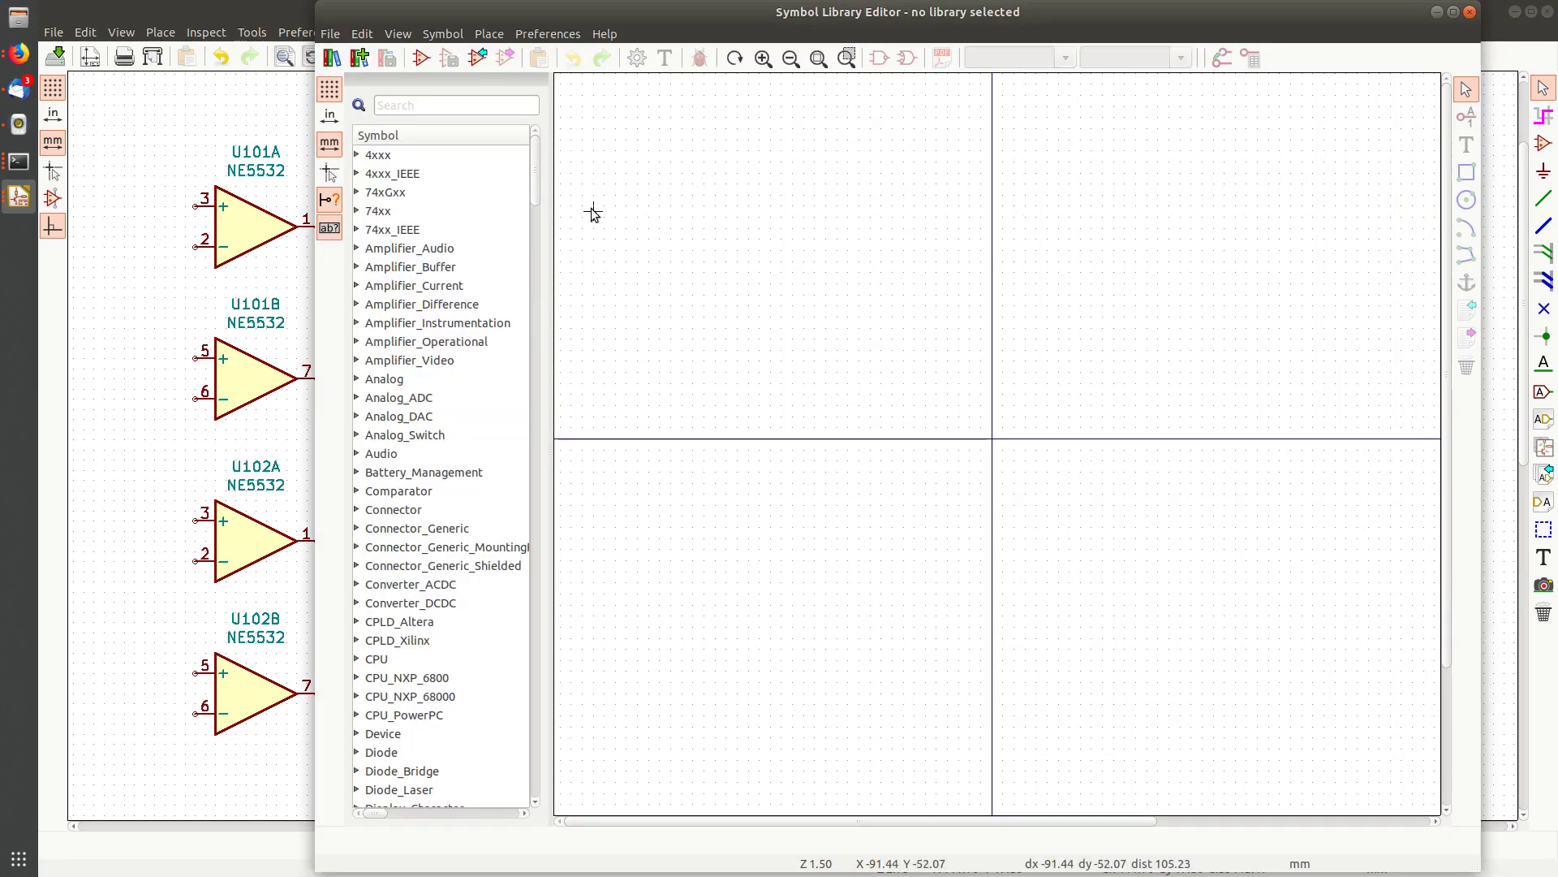
Filter the symbol libraries by "jb-" in the Symbol Library Editor
{"action": "left_click_drag", "start_coordinate": [762, 26], "coordinate": [674, 22]}
{"action": "left_click", "coordinate": [337, 105]}
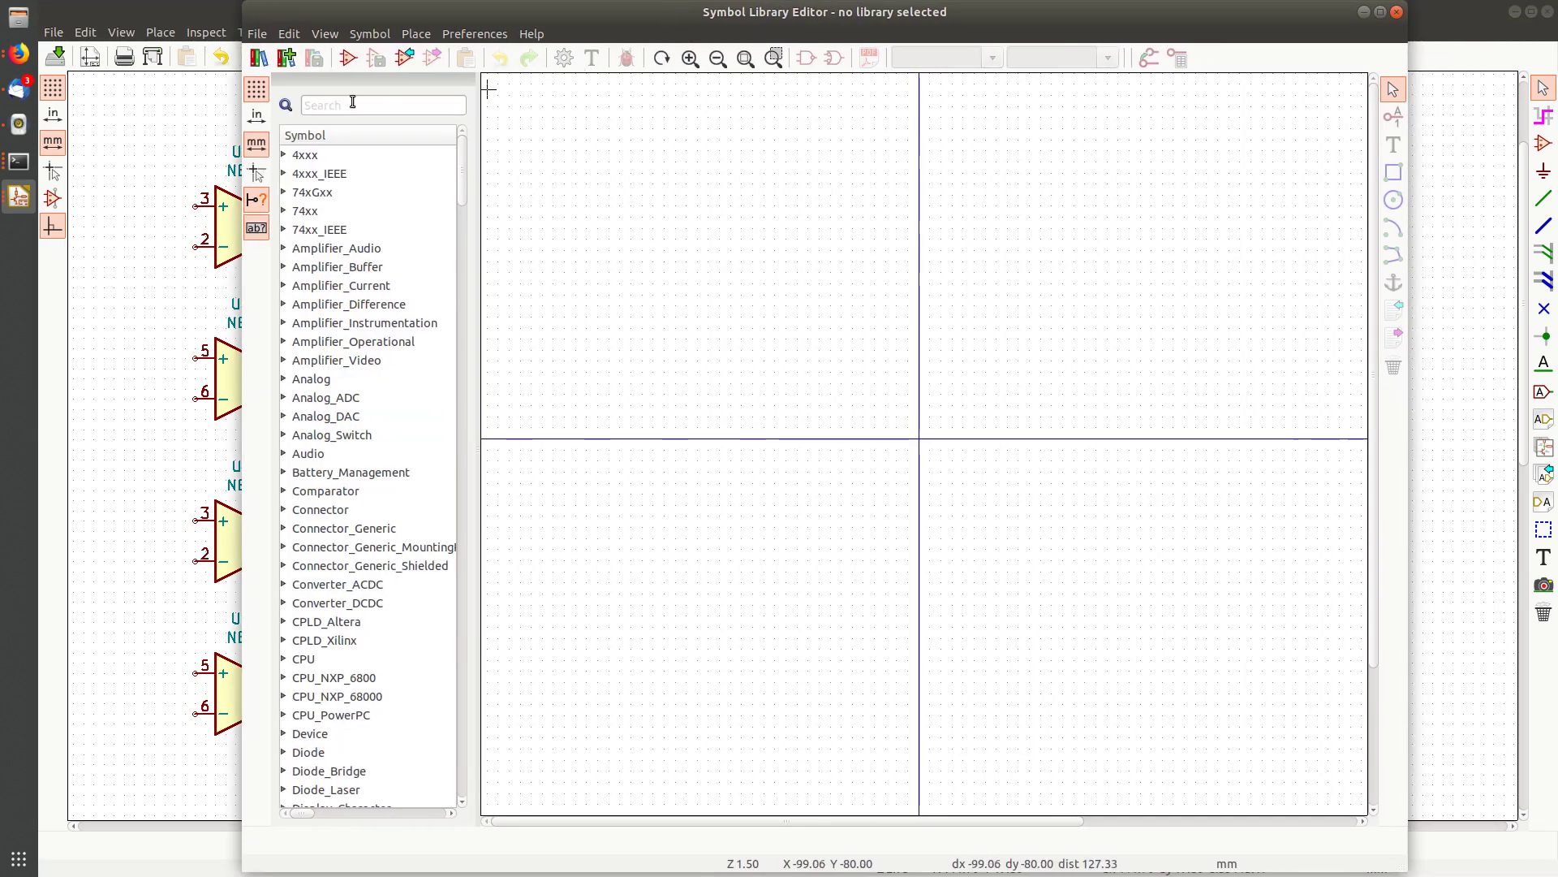
{"action": "type", "text": "jb-"}
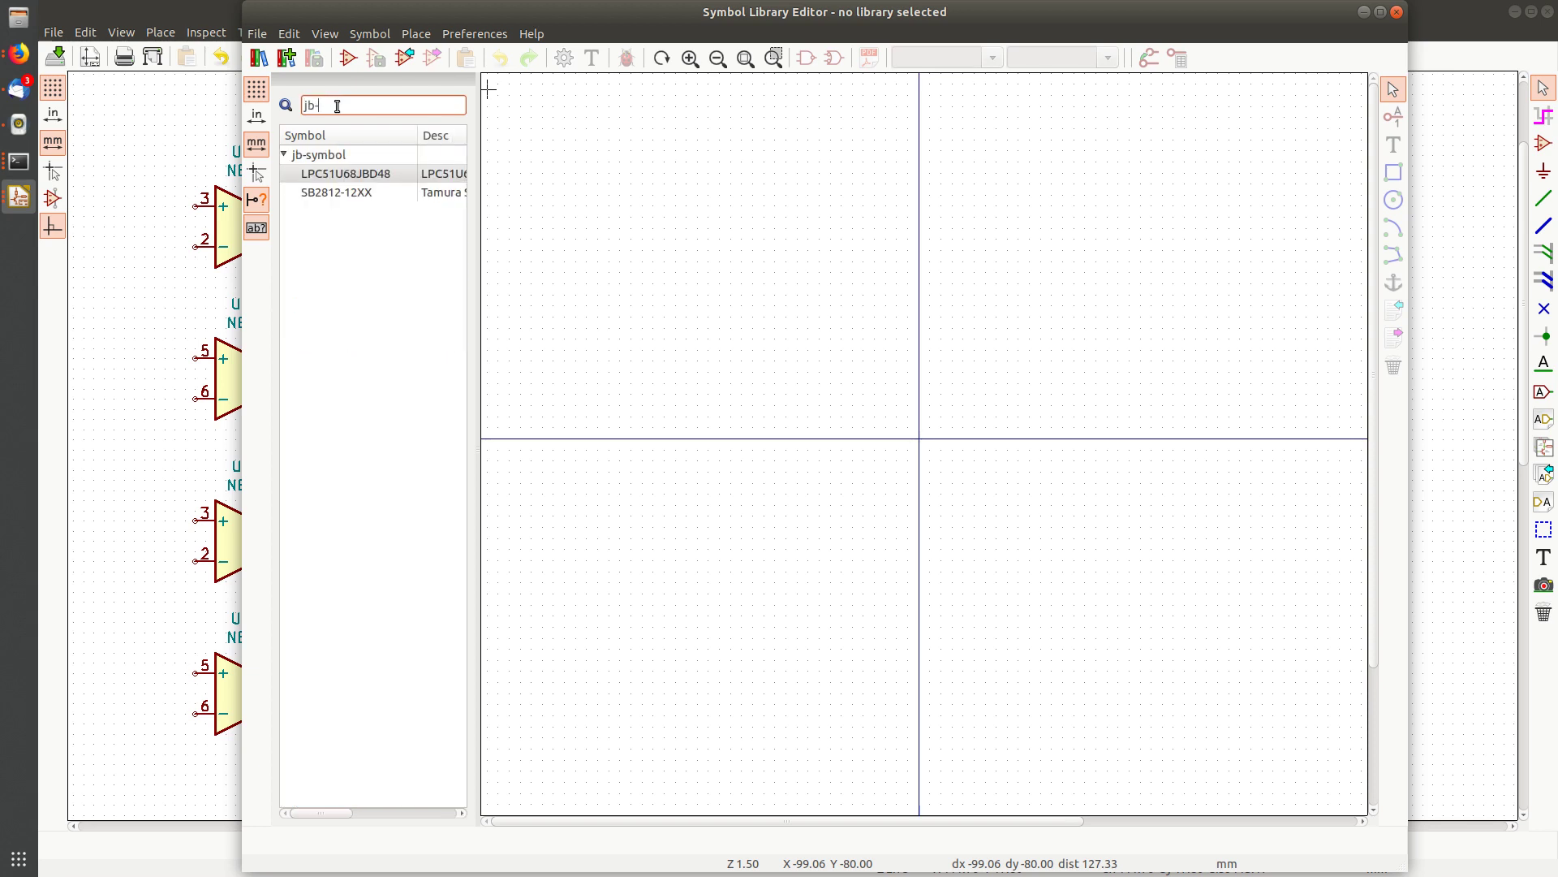
Create a new symbol named foo in the jb-symbol library with 2 non-interchangeable units per package, and save the library
{"action": "right_click", "coordinate": [343, 156]}
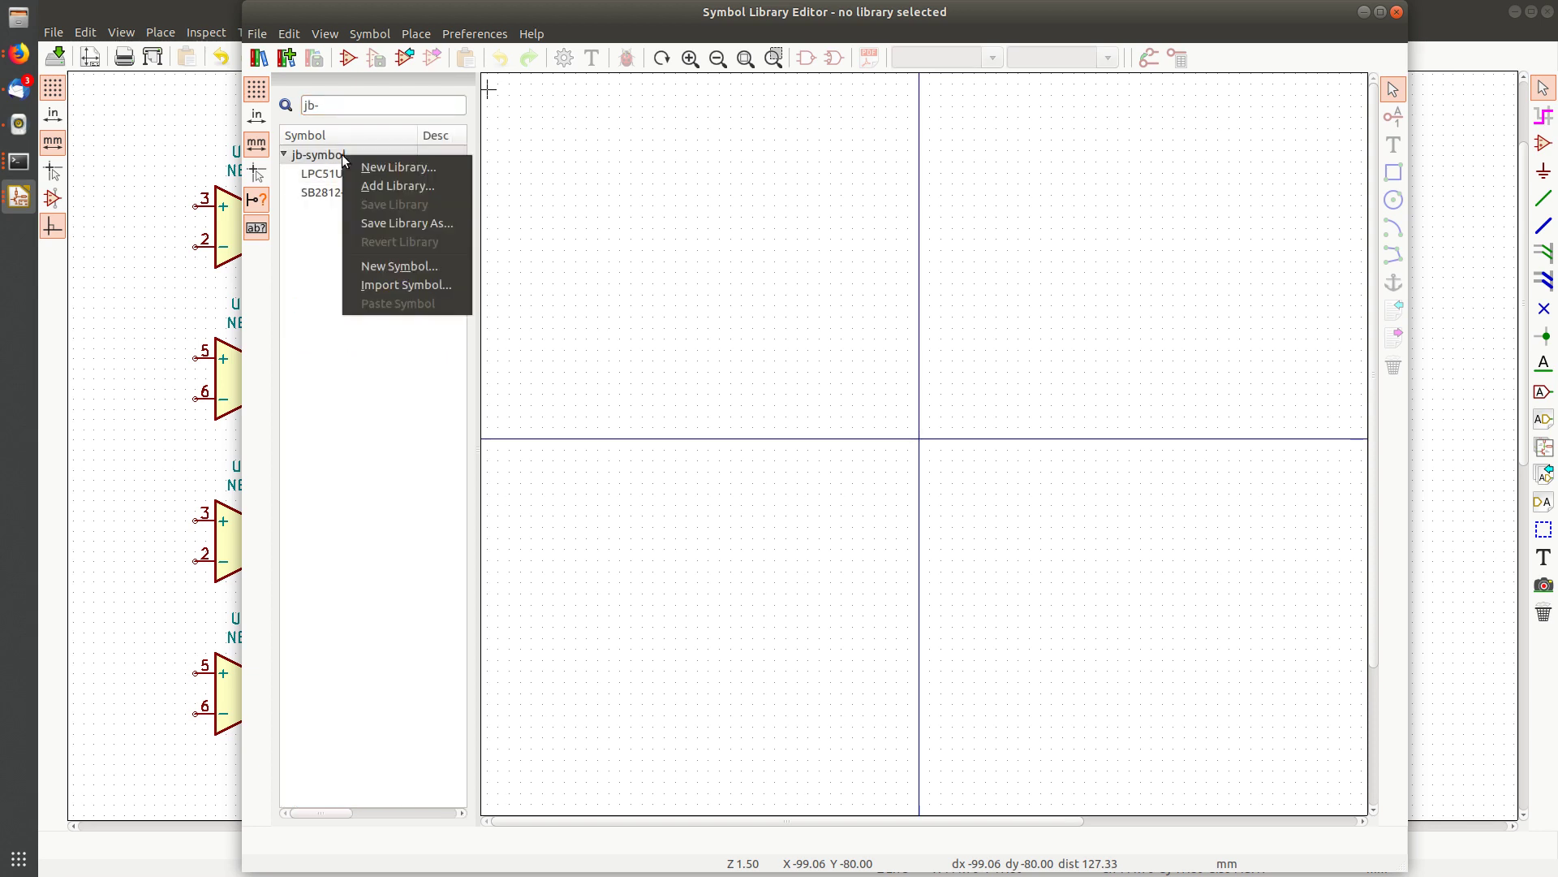
{"action": "left_click", "coordinate": [398, 267]}
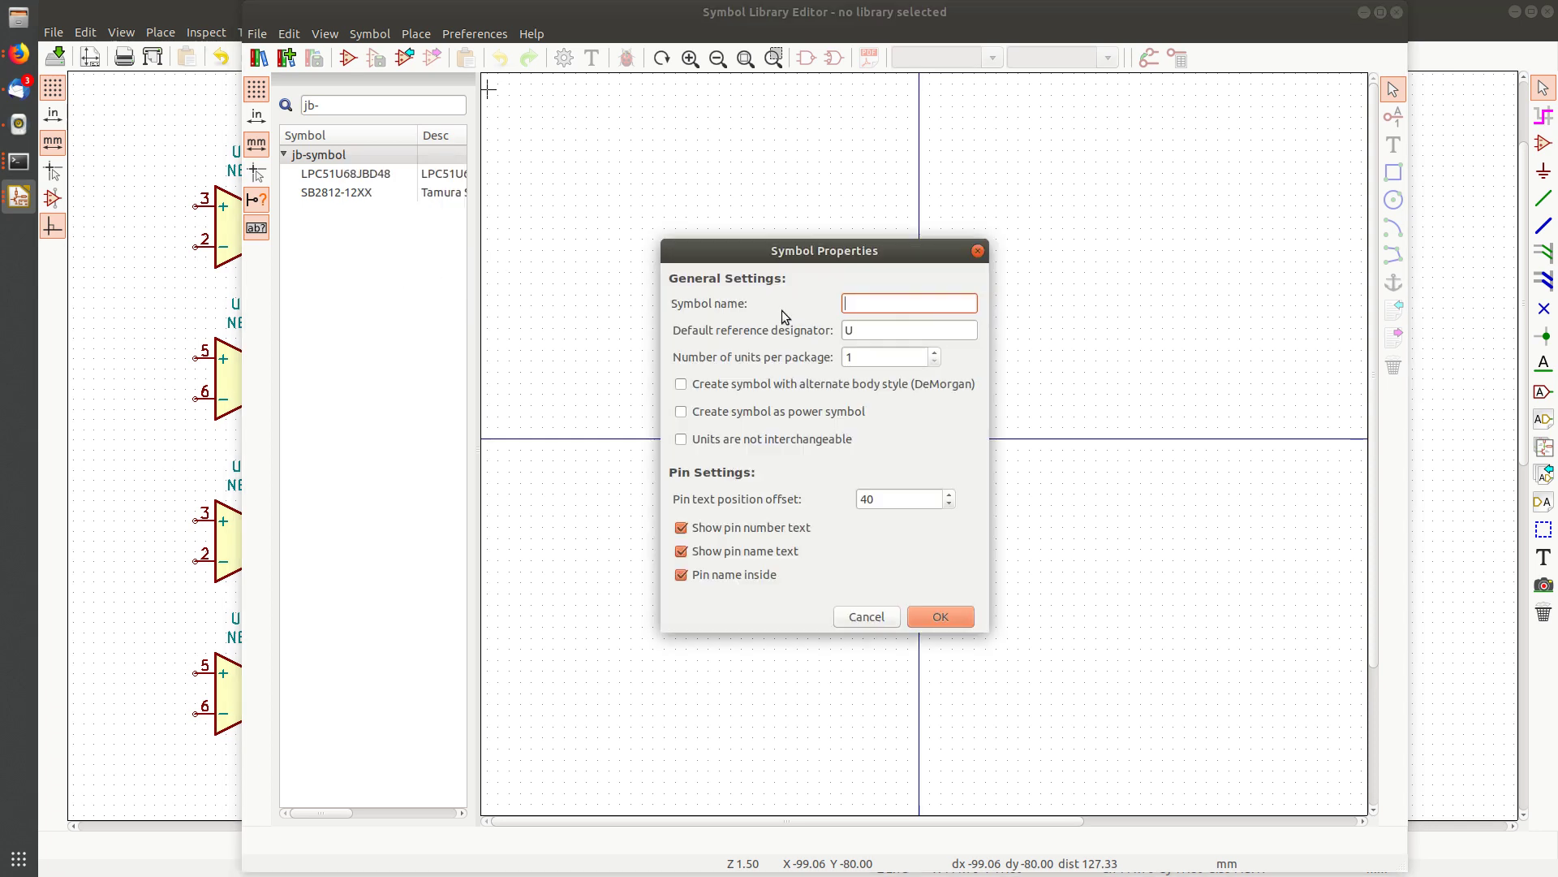
{"action": "type", "text": "foo"}
{"action": "left_click", "coordinate": [936, 353]}
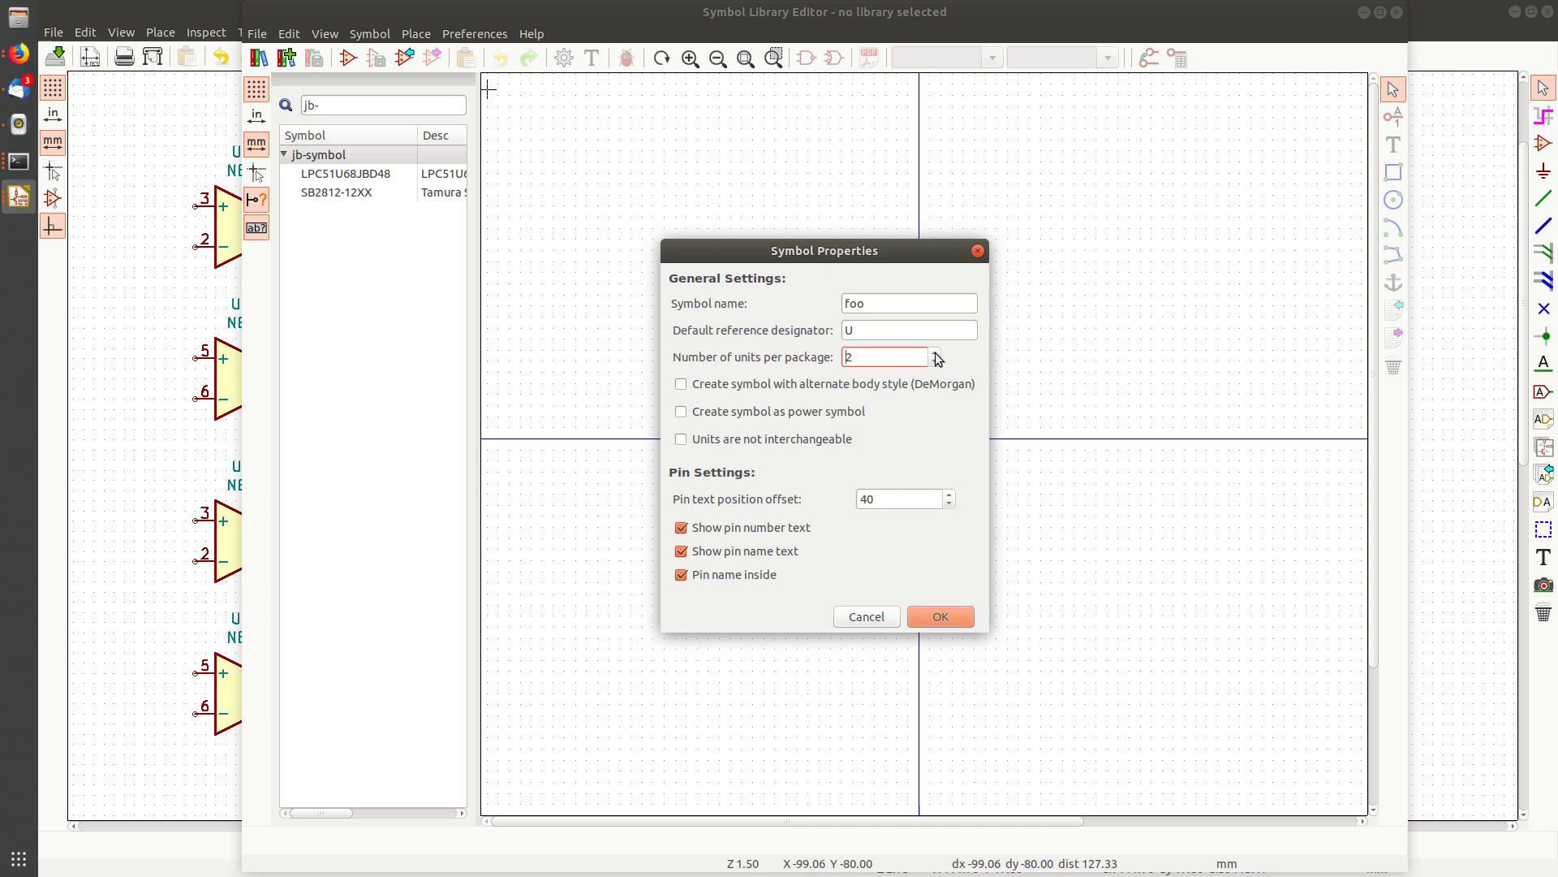
{"action": "left_click", "coordinate": [893, 360]}
{"action": "left_click", "coordinate": [789, 440]}
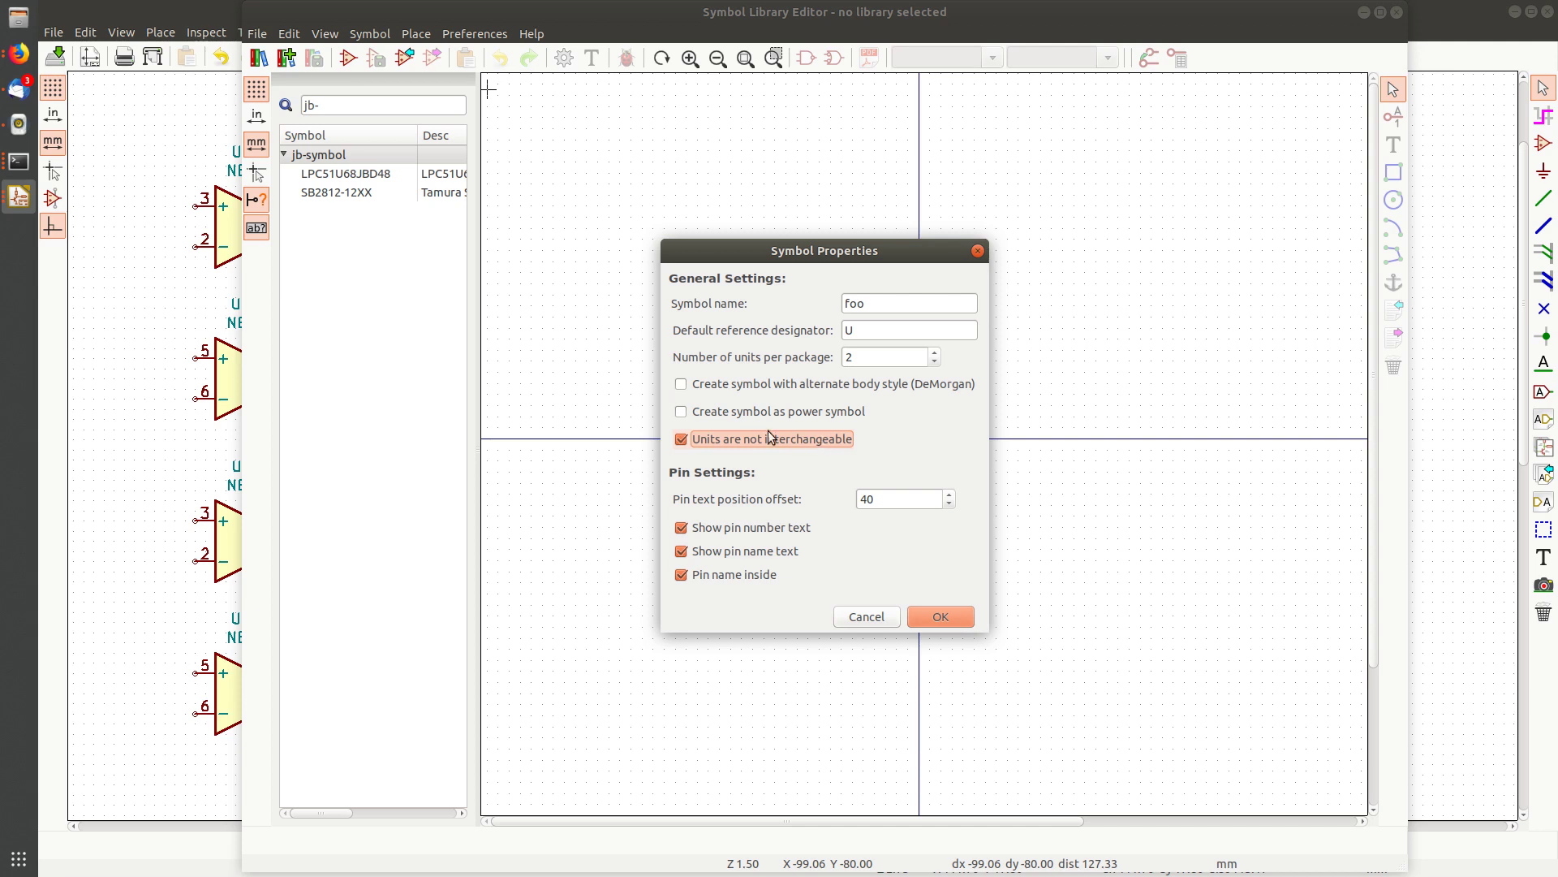
{"action": "left_click", "coordinate": [941, 616]}
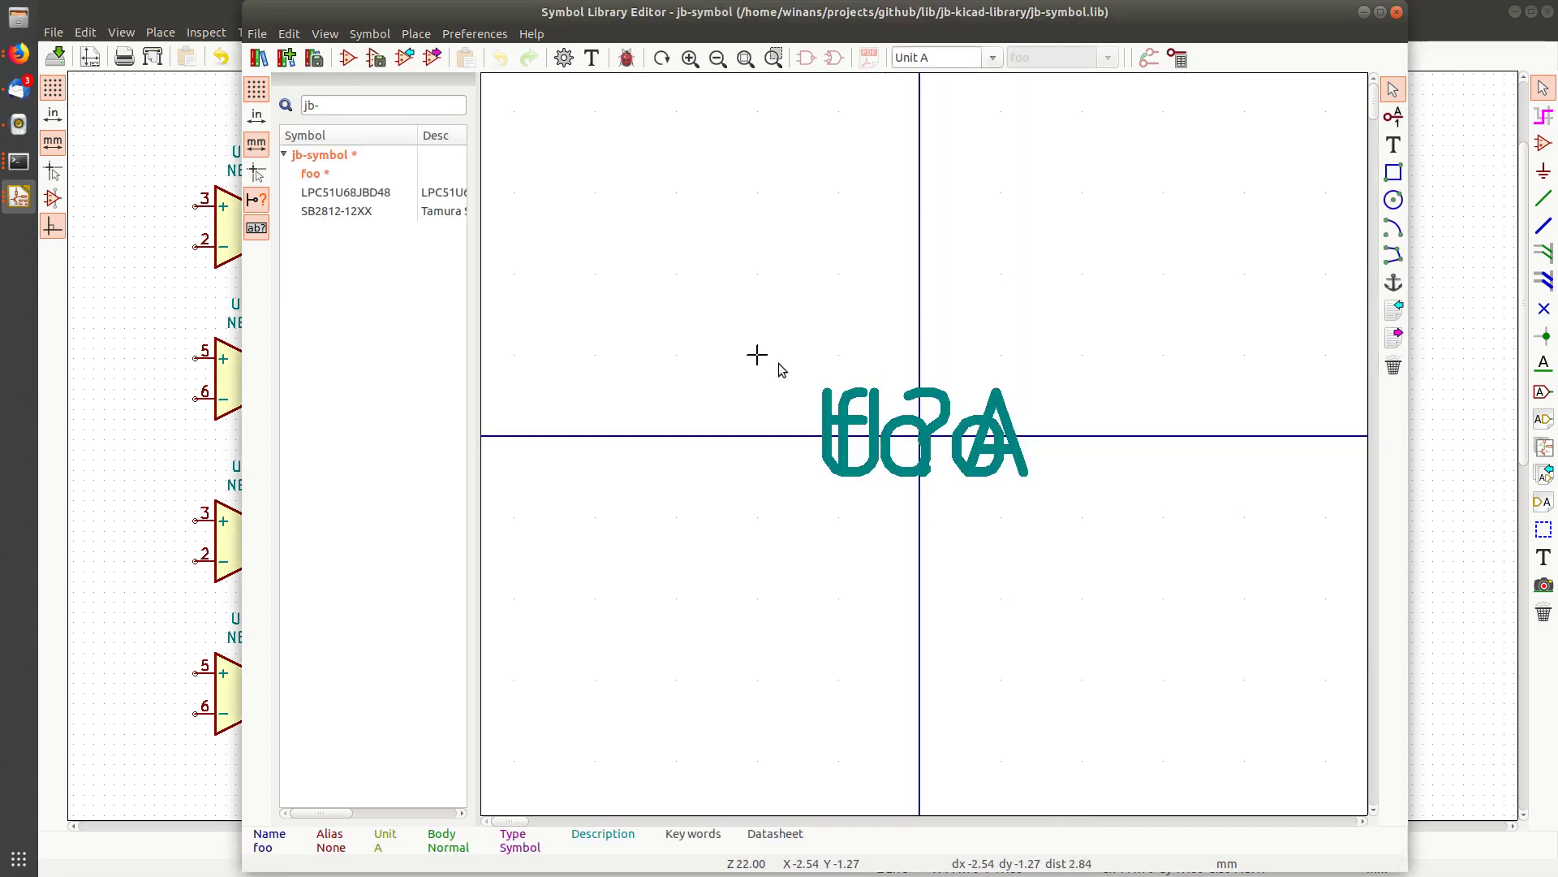
{"action": "key", "text": "ctrl+s"}
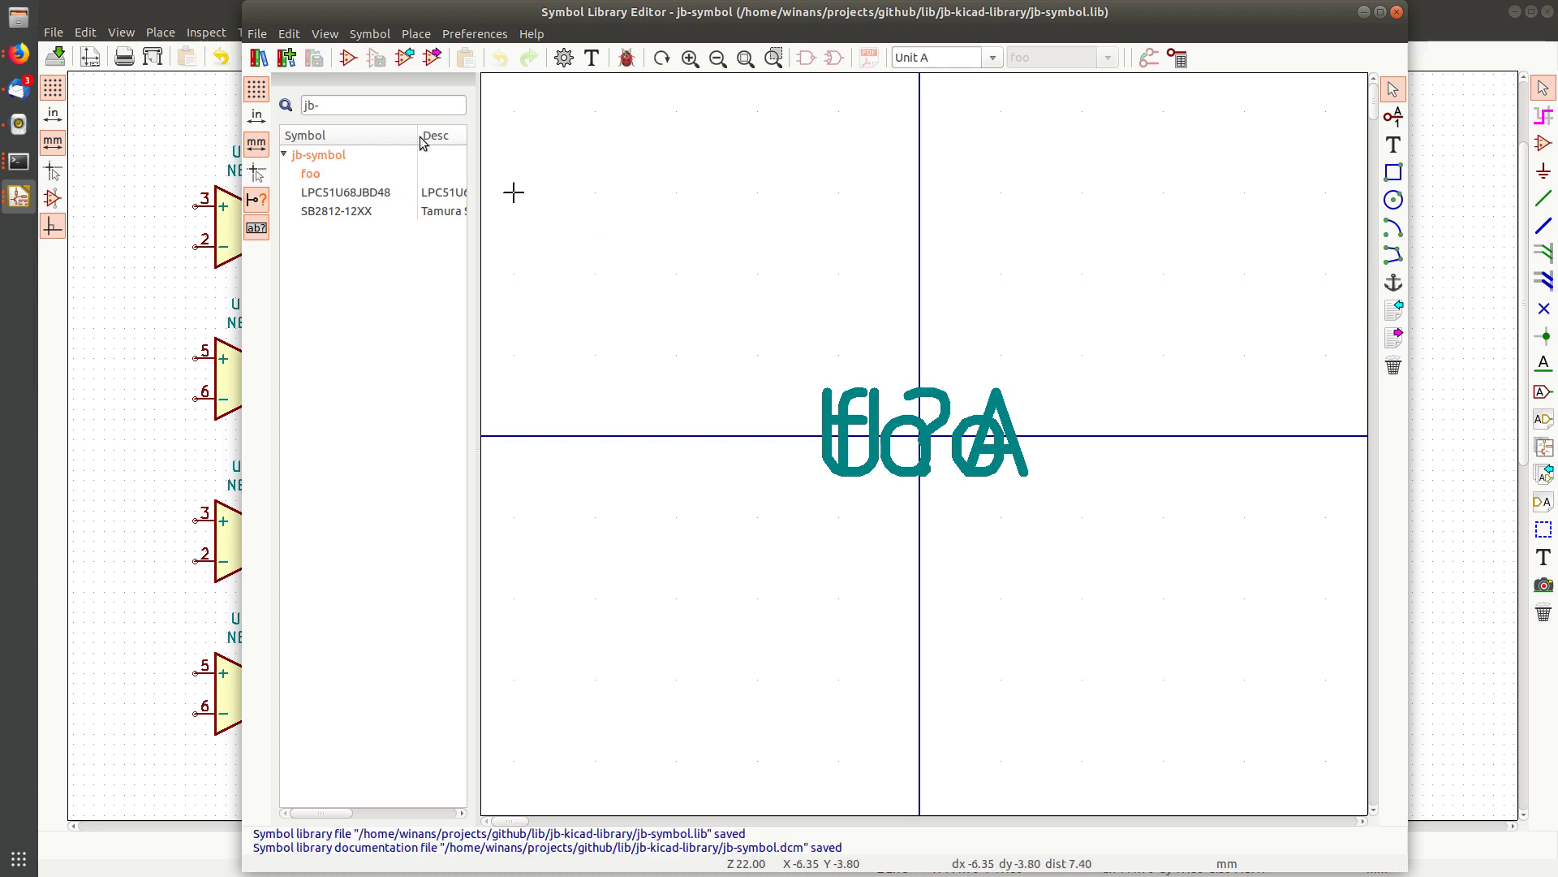
Move the foo value text and the reference designator above the origin, stacked and centred on the vertical axis with foo on top
{"action": "left_click_drag", "start_coordinate": [835, 438], "coordinate": [930, 414]}
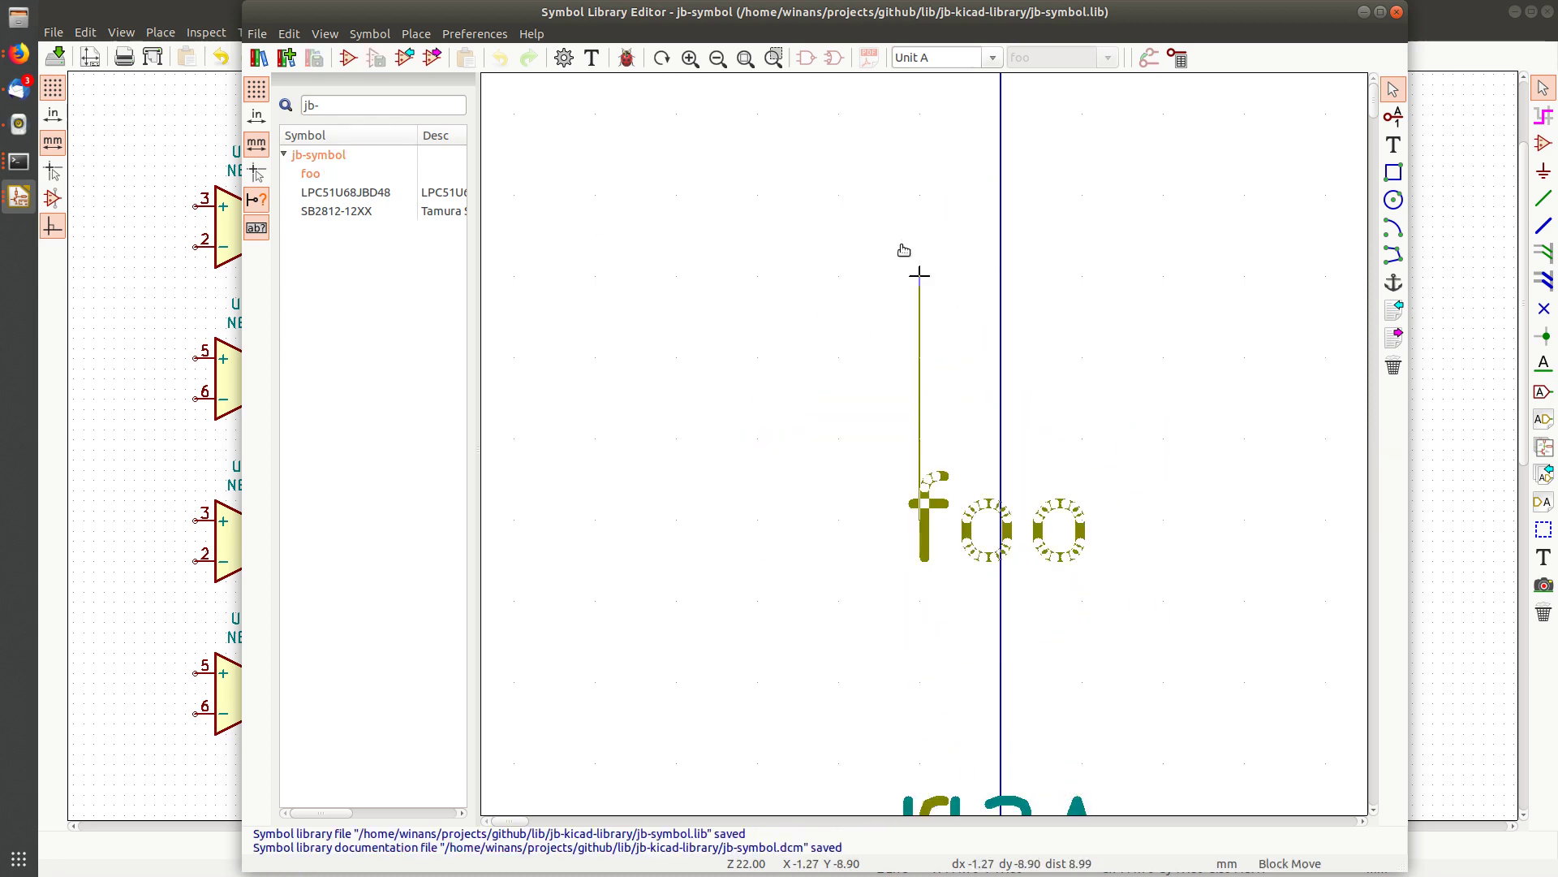
{"action": "left_click", "coordinate": [909, 254]}
{"action": "scroll", "coordinate": [934, 625], "scroll_direction": "down", "scroll_amount": 1}
{"action": "left_click_drag", "start_coordinate": [956, 560], "coordinate": [936, 325]}
{"action": "left_click", "coordinate": [966, 325]}
{"action": "middle_click_drag", "start_coordinate": [998, 481], "coordinate": [686, 418]}
{"action": "left_click_drag", "start_coordinate": [686, 418], "coordinate": [676, 244]}
{"action": "left_click", "coordinate": [676, 243]}
{"action": "middle_click_drag", "start_coordinate": [823, 367], "coordinate": [990, 388]}
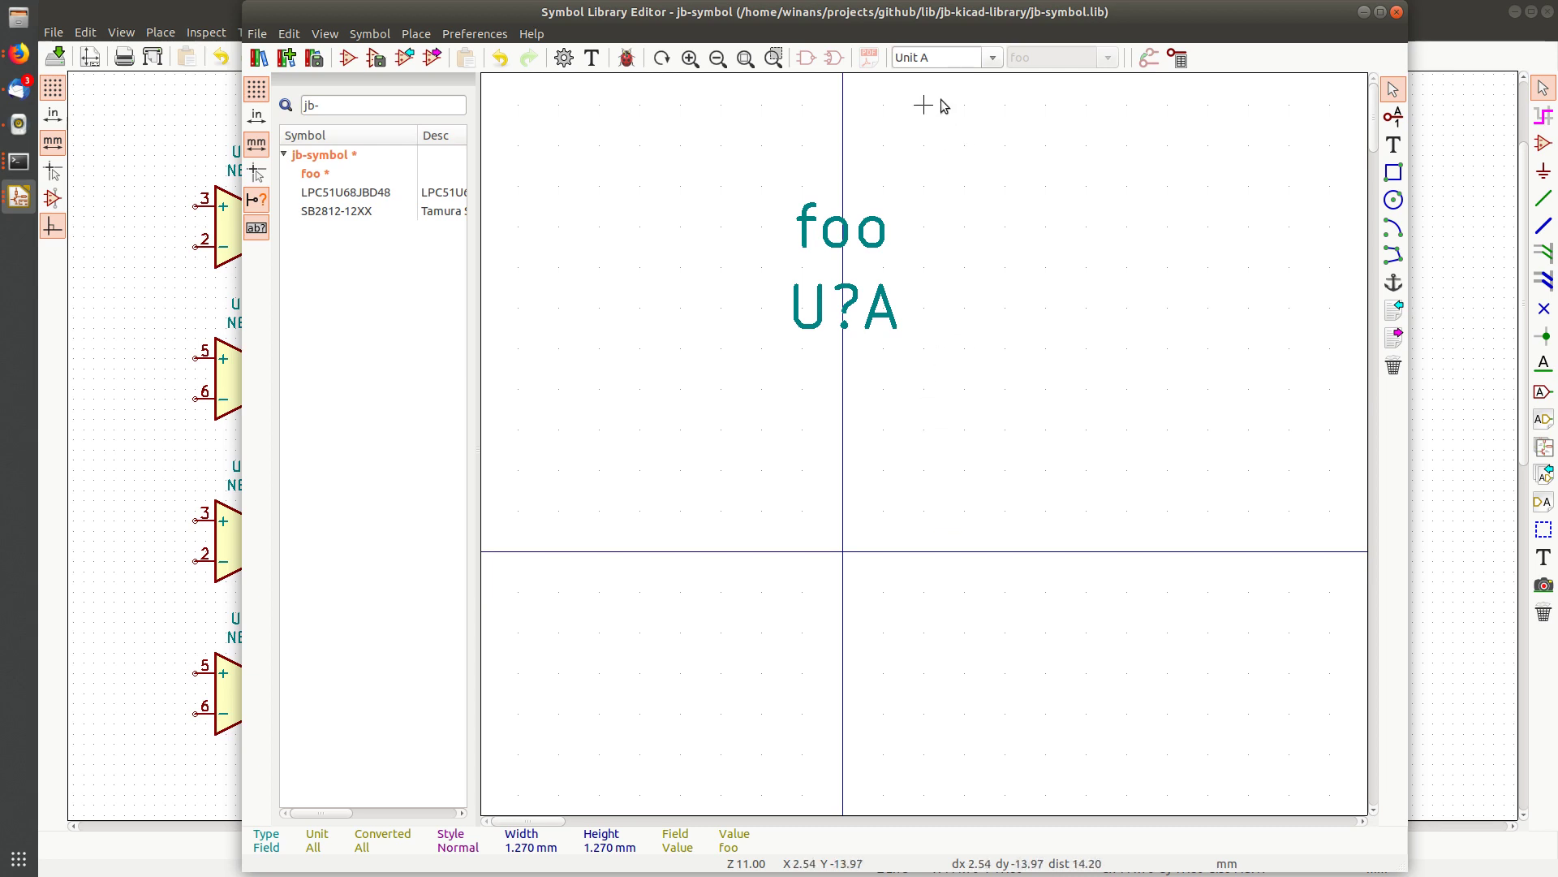
{"action": "left_click", "coordinate": [988, 57]}
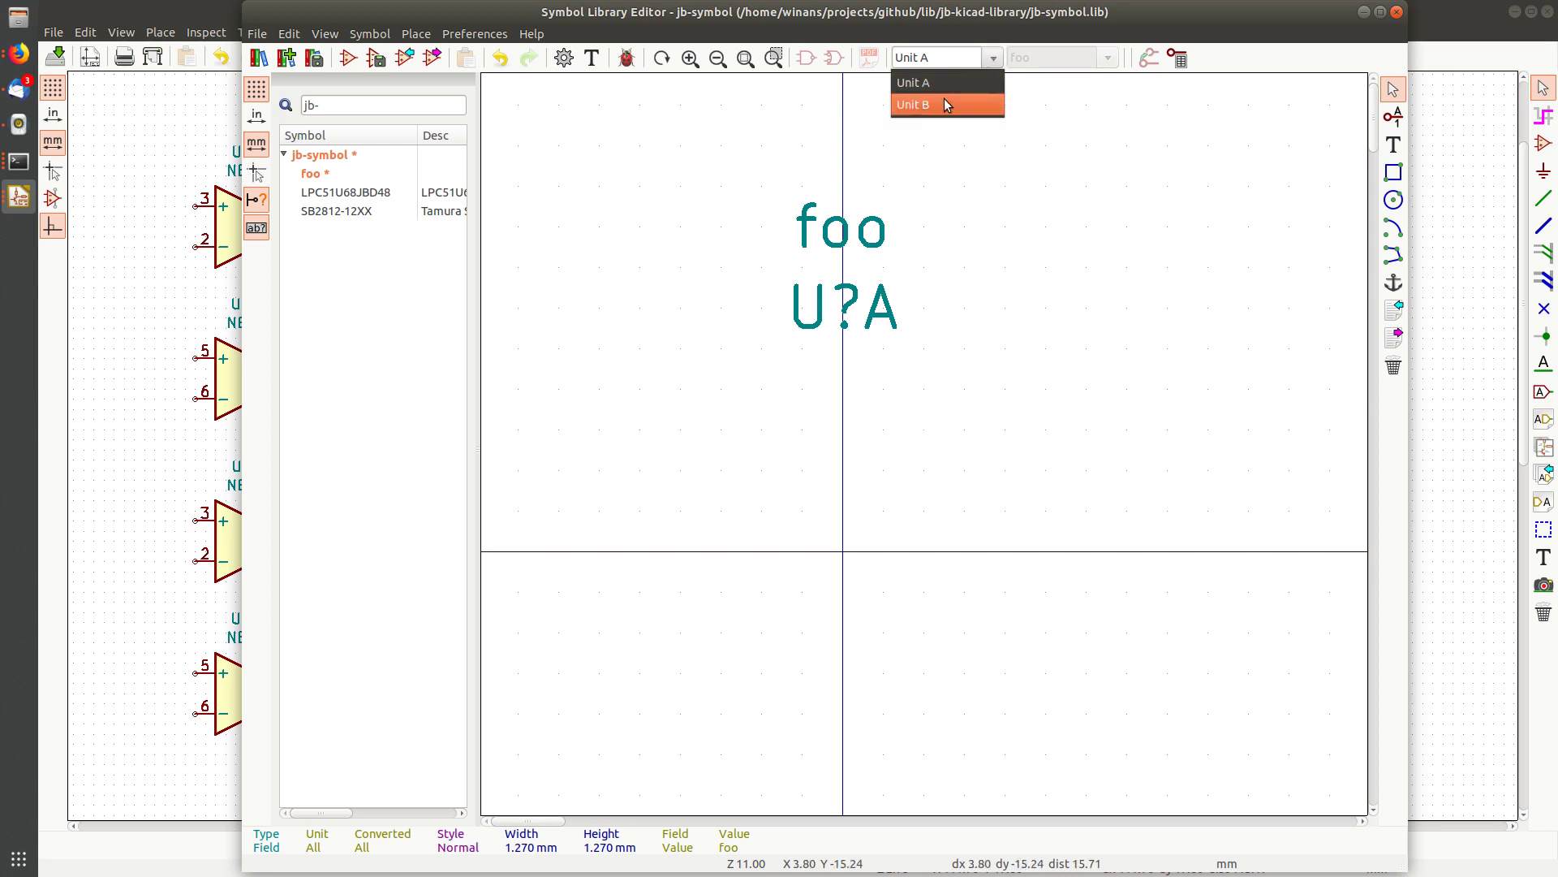
{"action": "left_click", "coordinate": [1131, 182]}
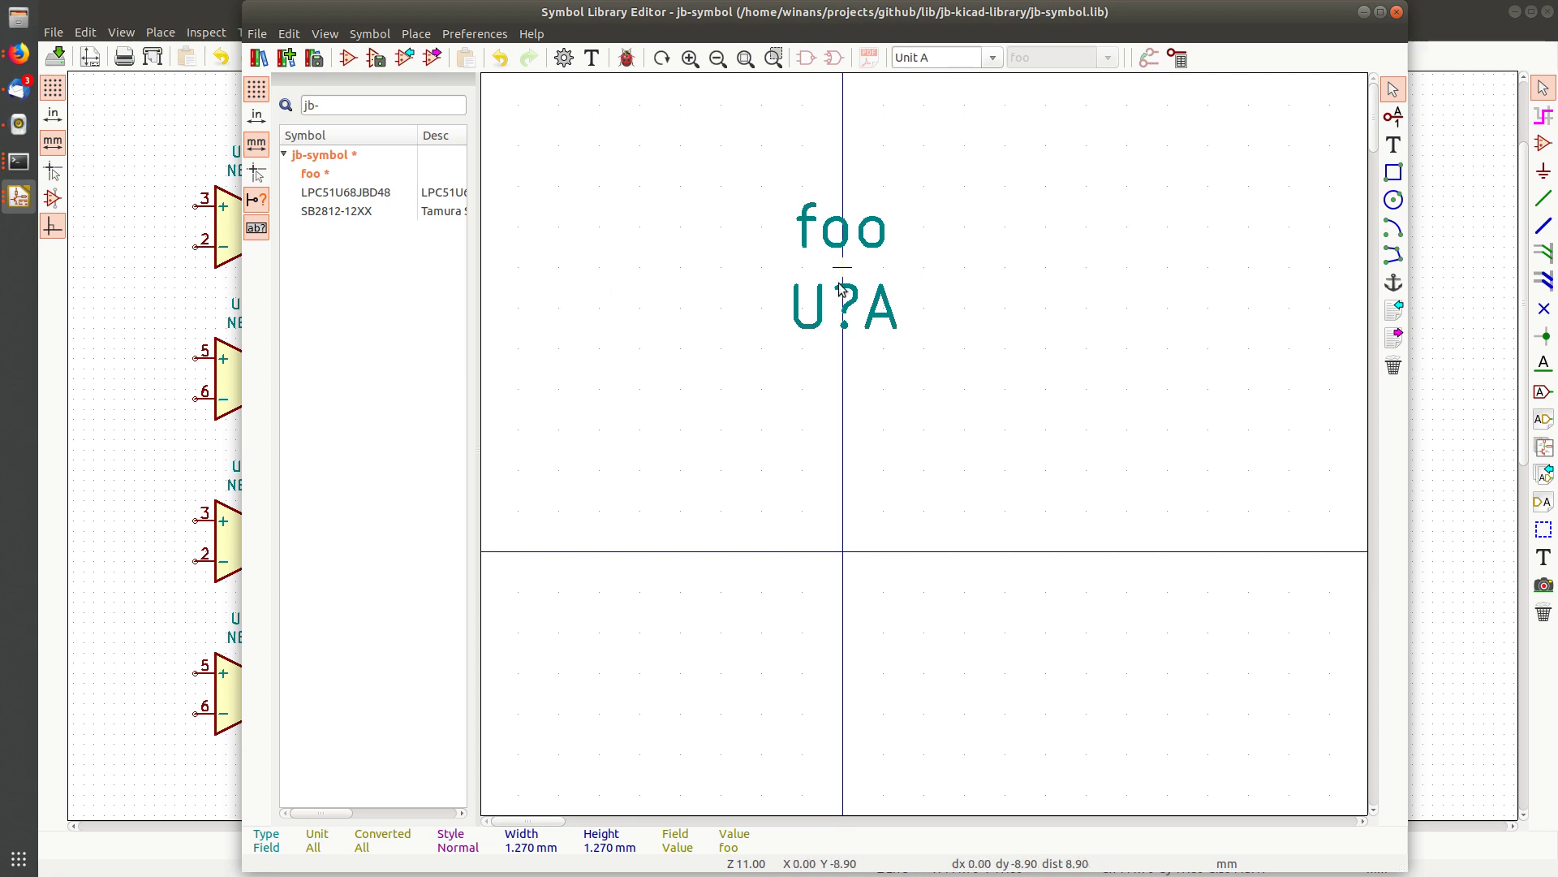
Add an input pin named A with number 1 to unit A, placed at about X -5.08, Y -2.54 mm
{"action": "middle_click_drag", "start_coordinate": [909, 369], "coordinate": [915, 270]}
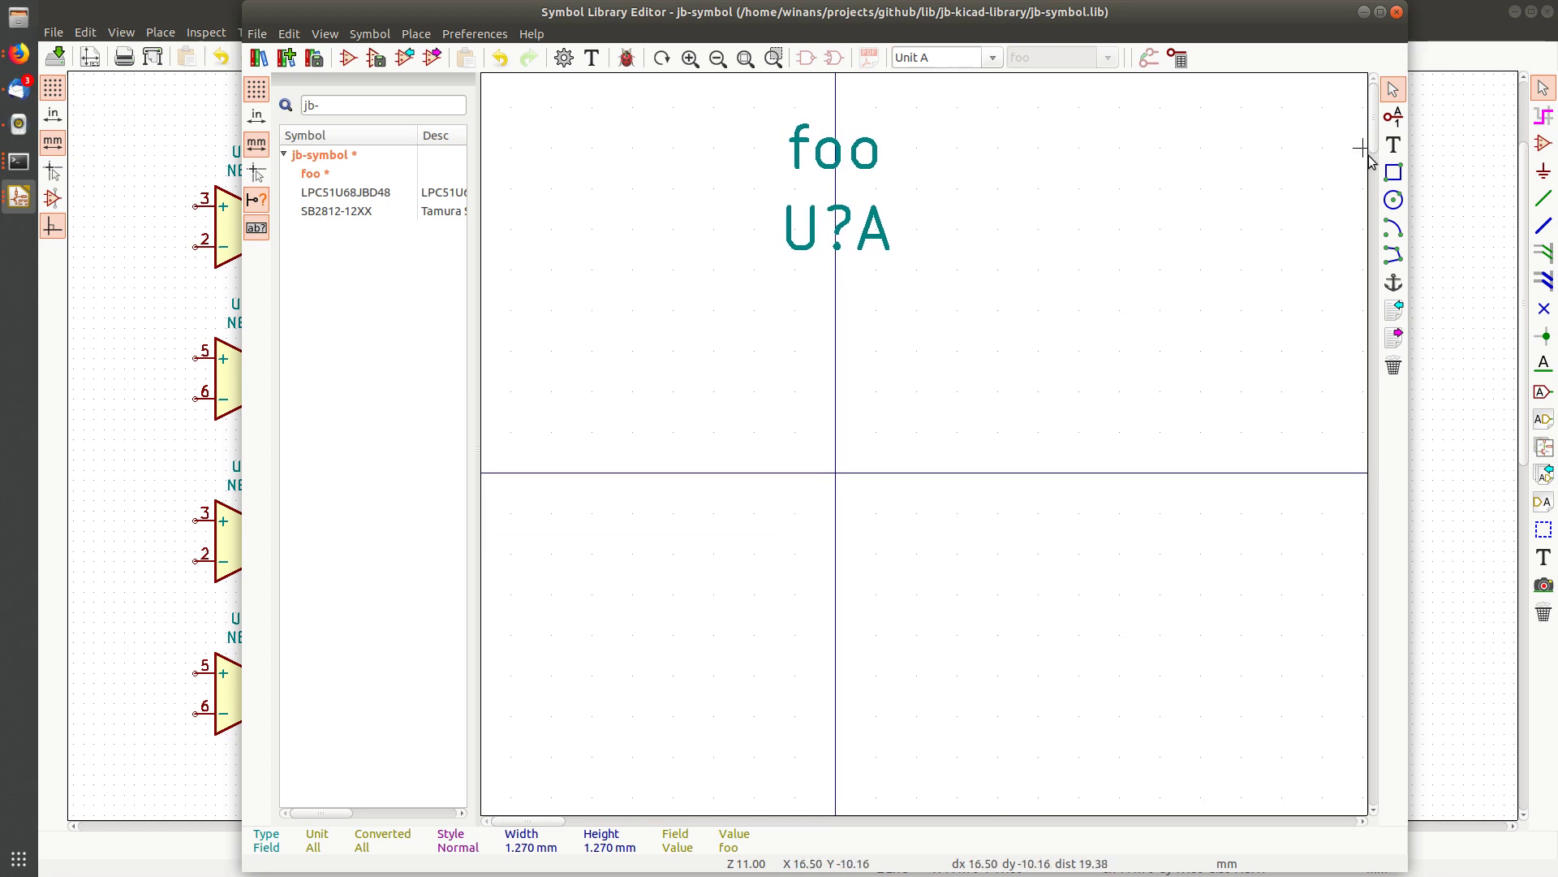
{"action": "left_click", "coordinate": [1392, 118]}
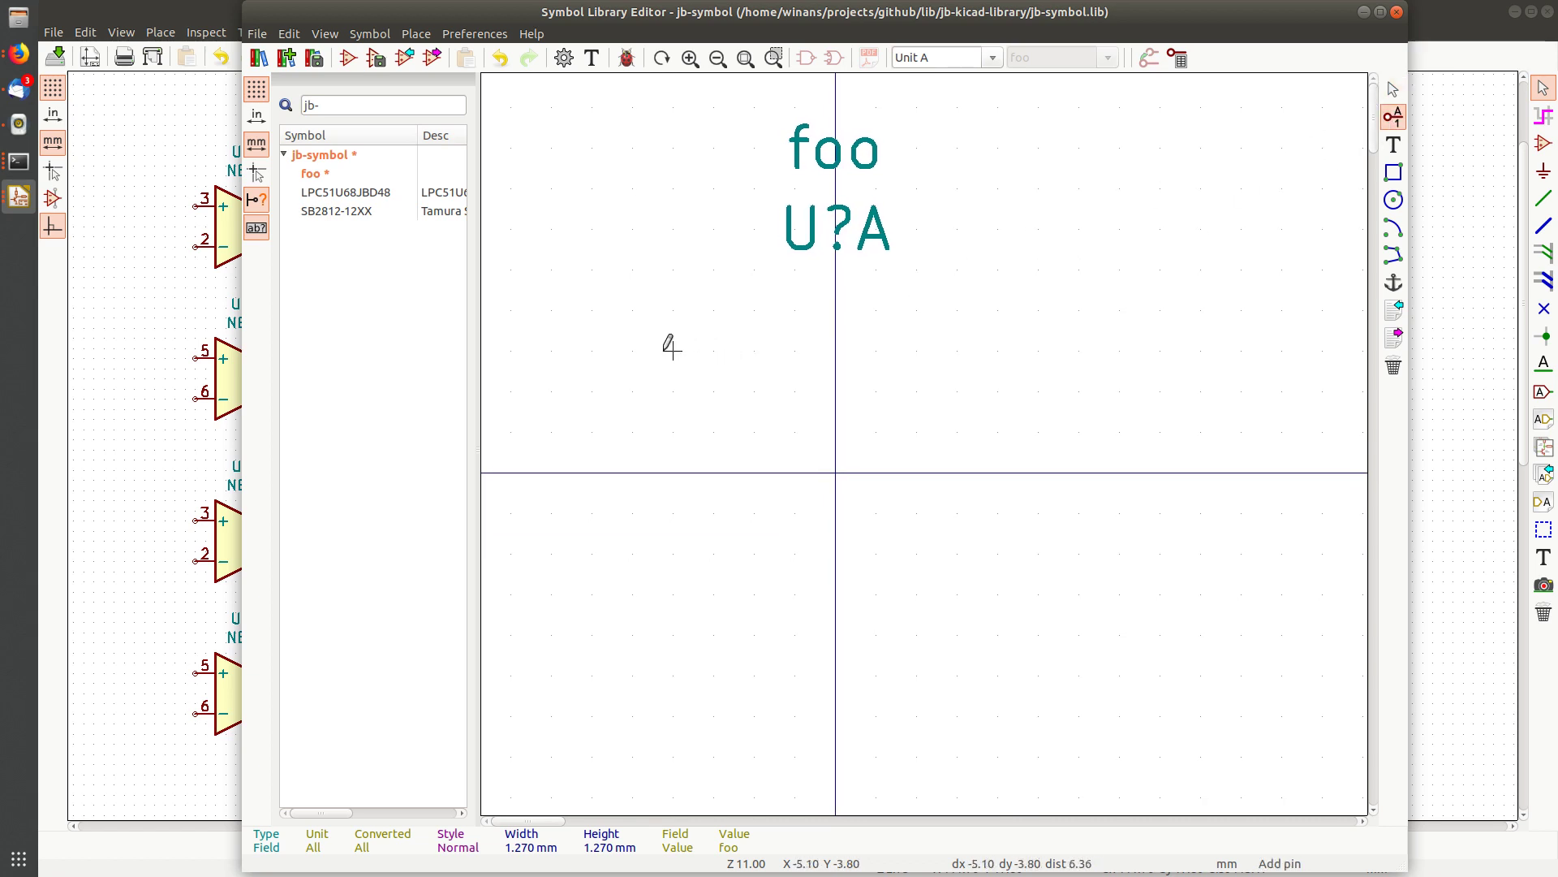
{"action": "left_click", "coordinate": [636, 347]}
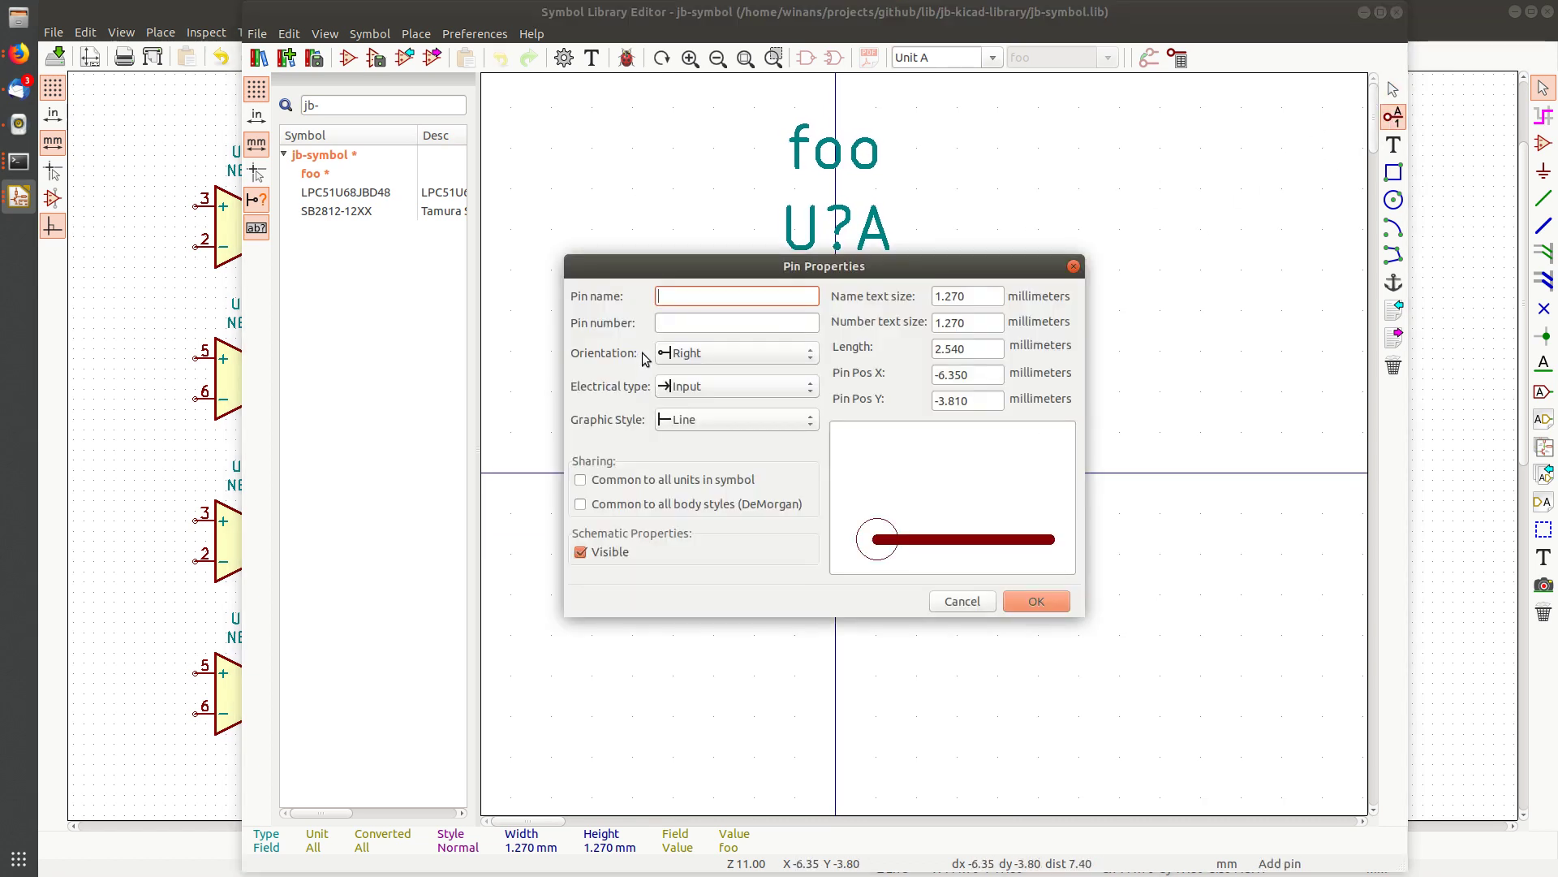
{"action": "type", "text": "A"}
{"action": "key", "text": "Tab"}
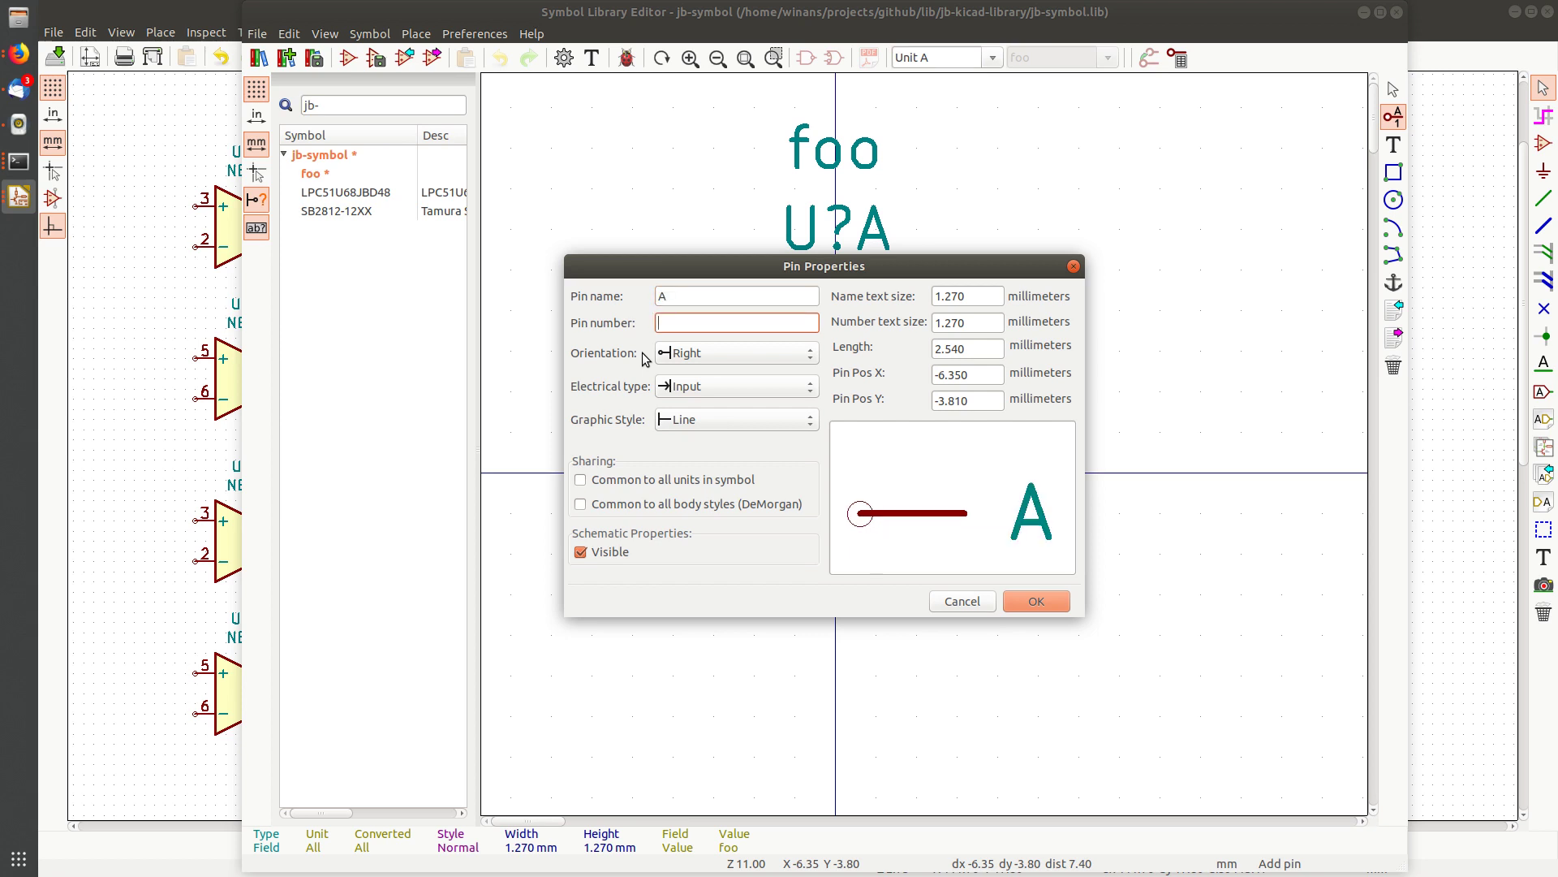
{"action": "type", "text": "1"}
{"action": "left_click", "coordinate": [1036, 601]}
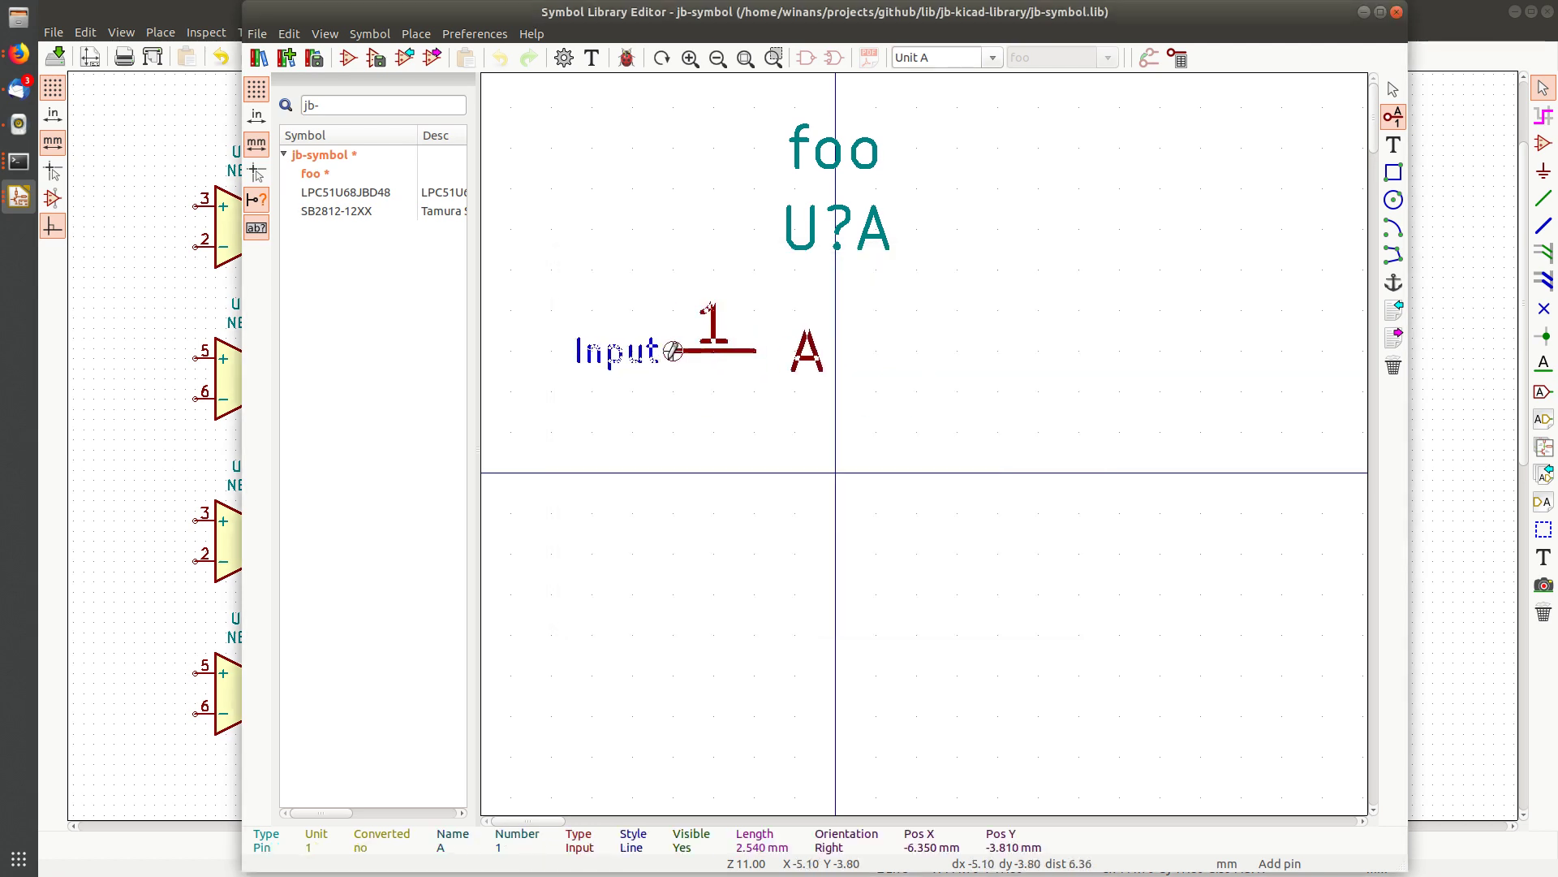
{"action": "left_click", "coordinate": [673, 392]}
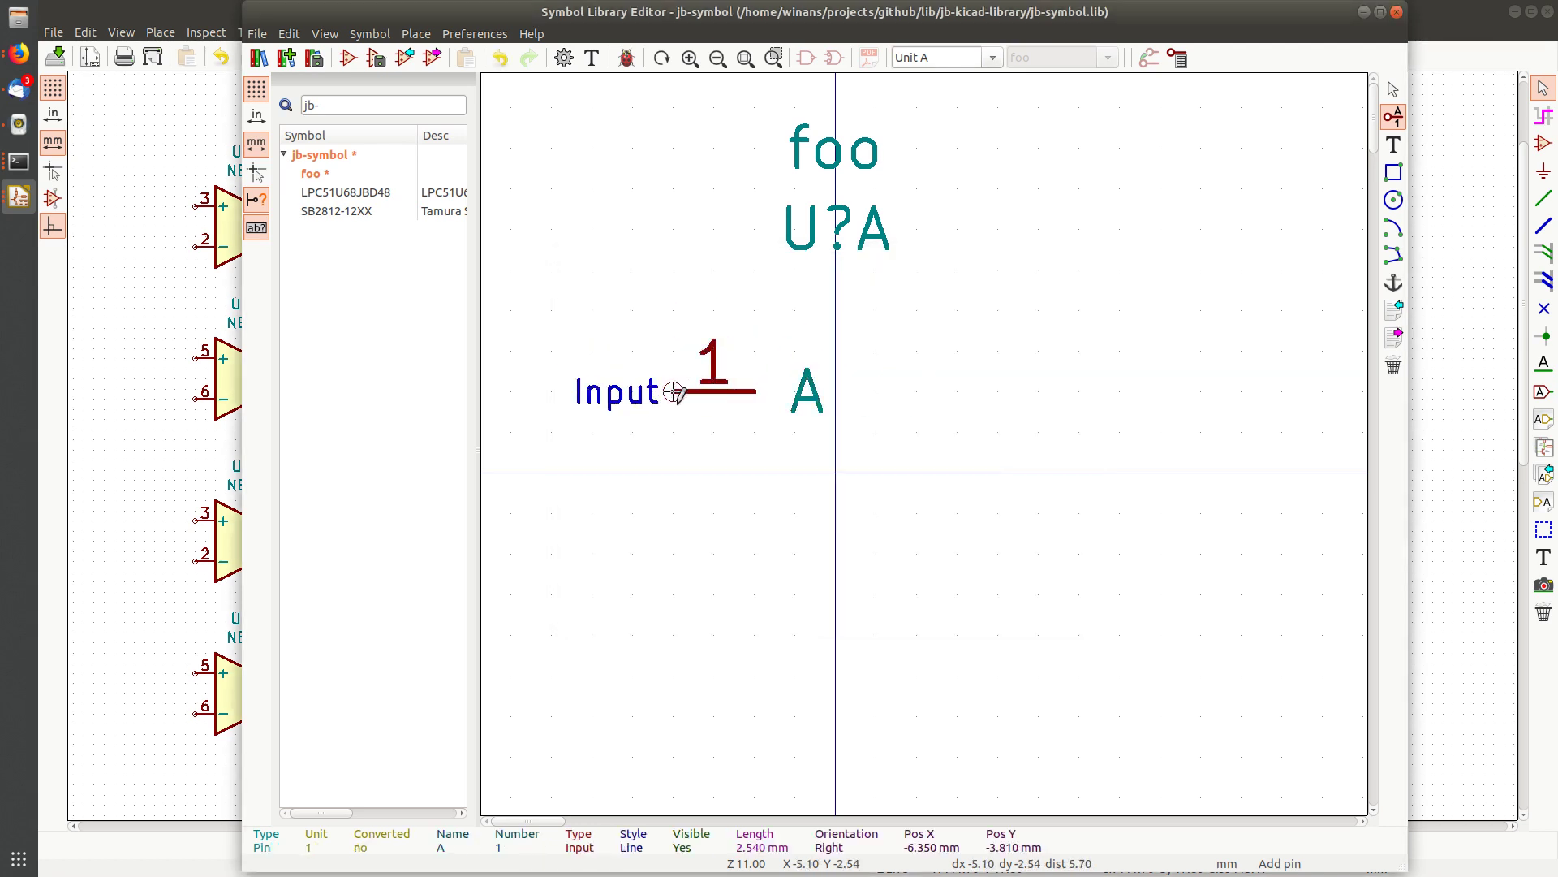
Add an input pin named B with number 2 directly below pin A at X -5.08, Y 0 mm, and save the library
{"action": "left_click", "coordinate": [675, 473]}
{"action": "type", "text": "B"}
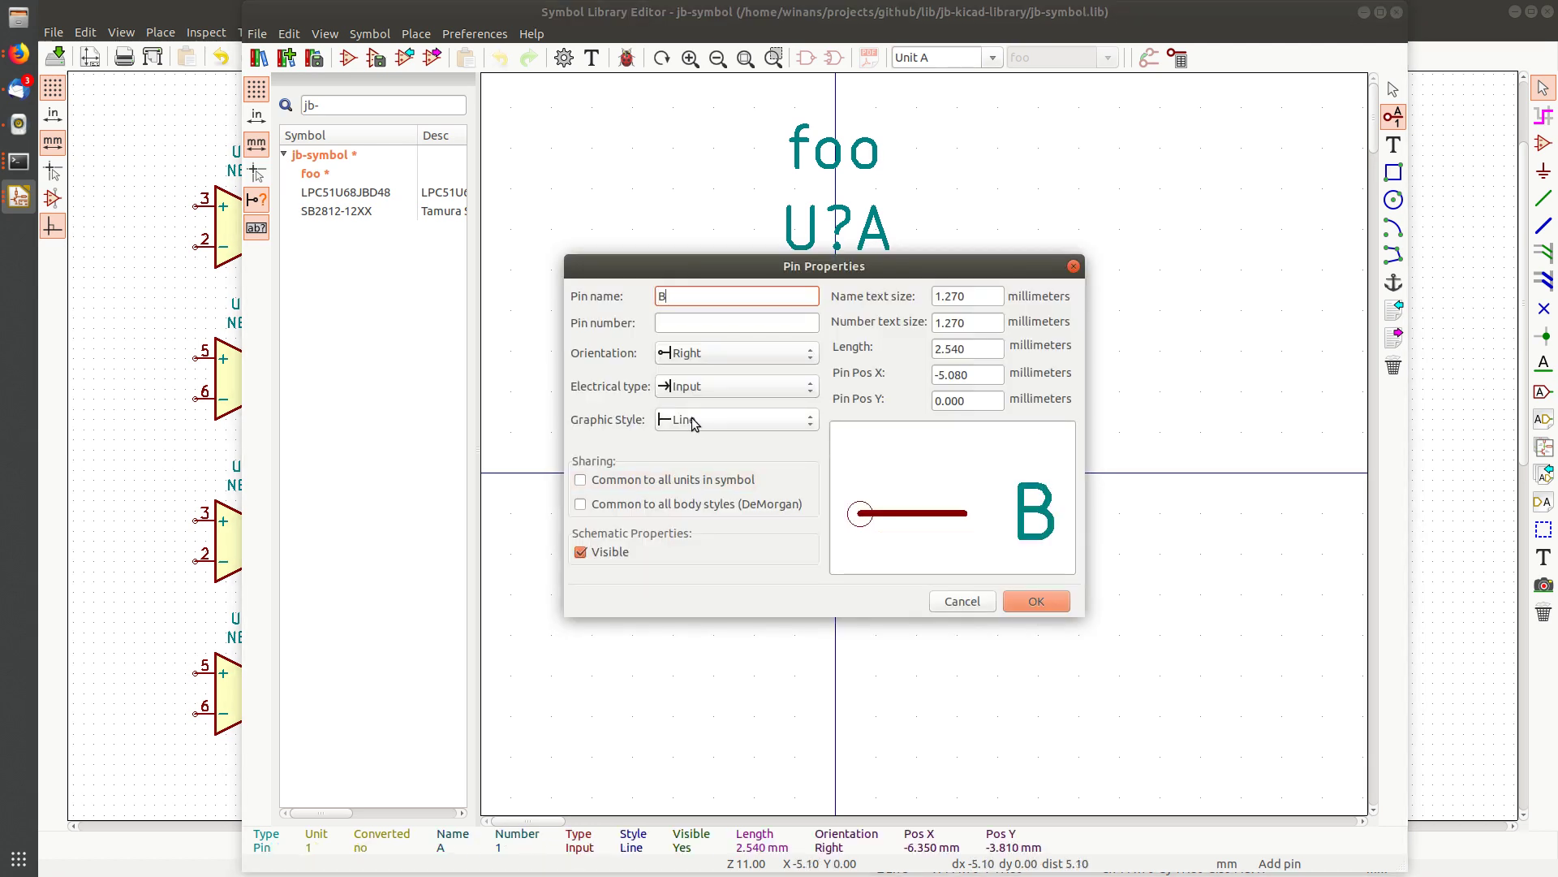
{"action": "key", "text": "Tab"}
{"action": "type", "text": "2"}
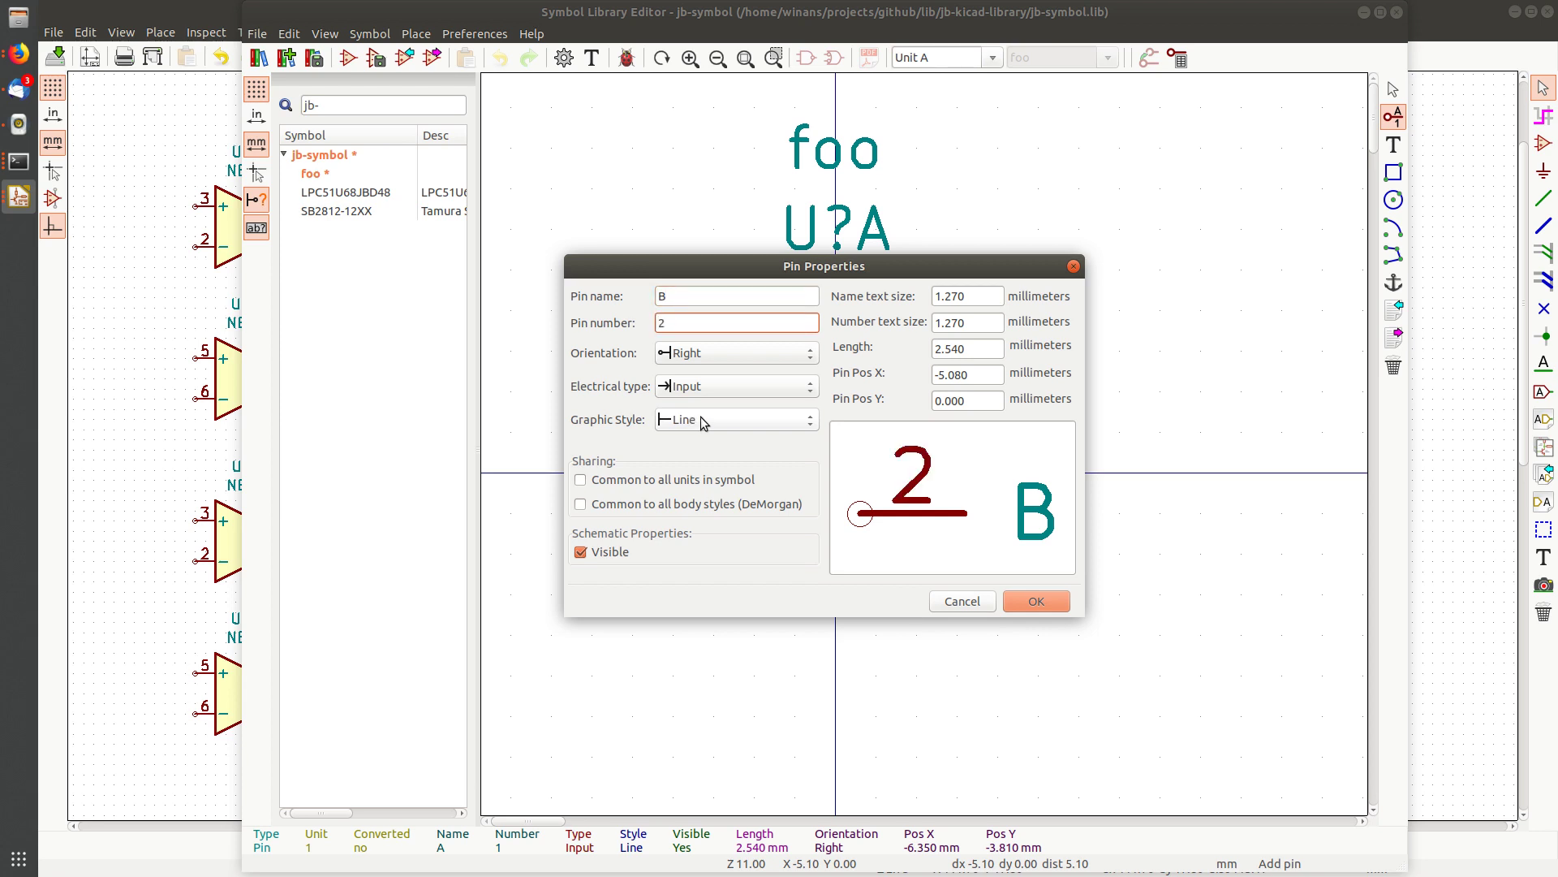
{"action": "left_click", "coordinate": [1037, 601]}
{"action": "left_click", "coordinate": [673, 472]}
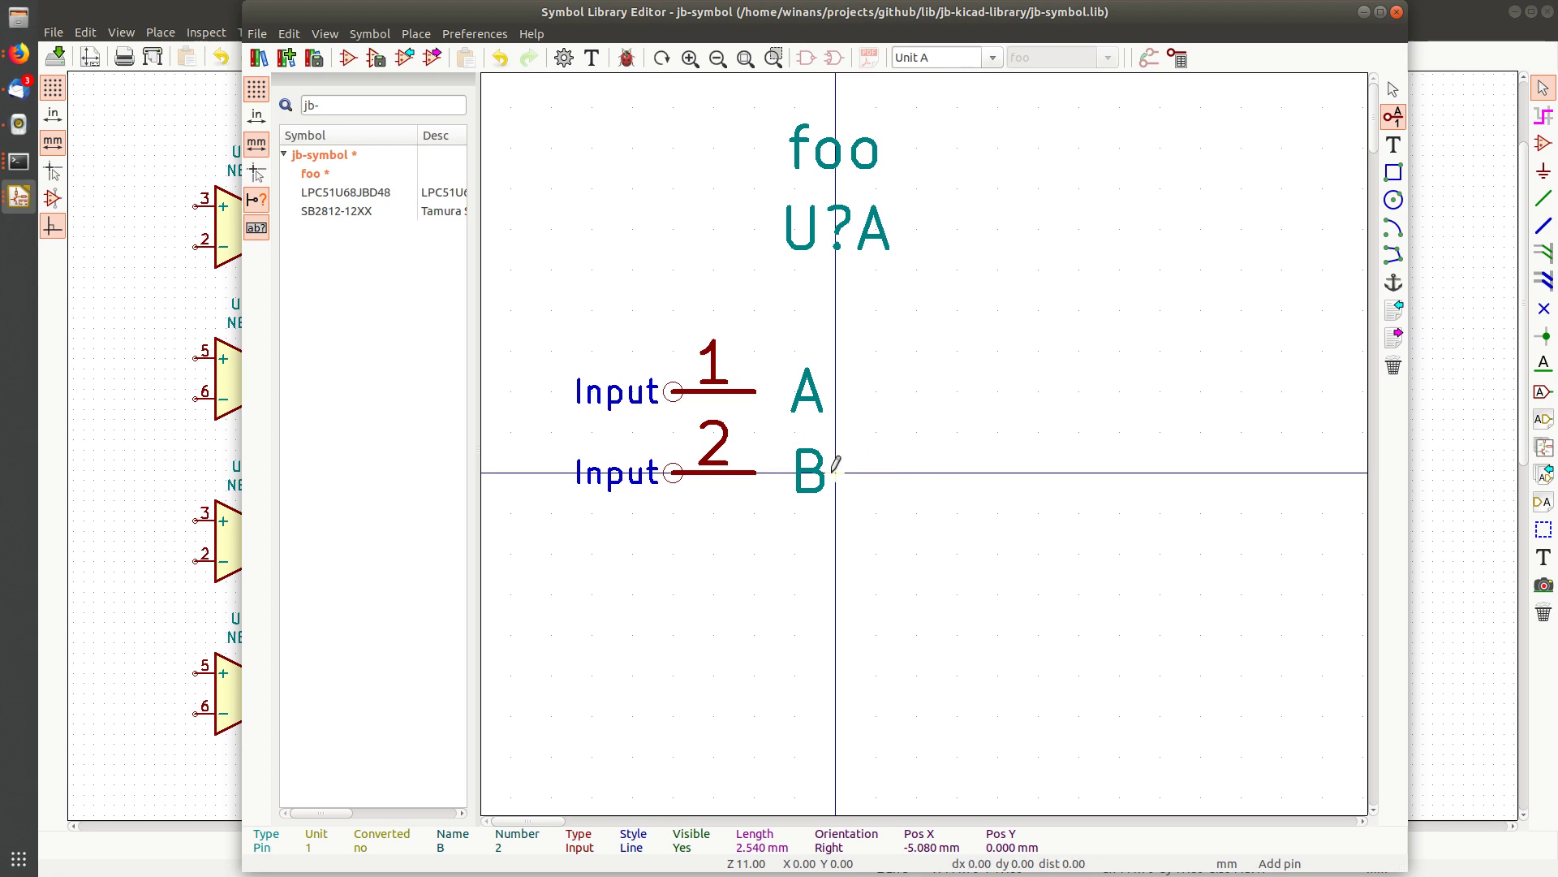
{"action": "key", "text": "Escape"}
{"action": "key", "text": "ctrl+s"}
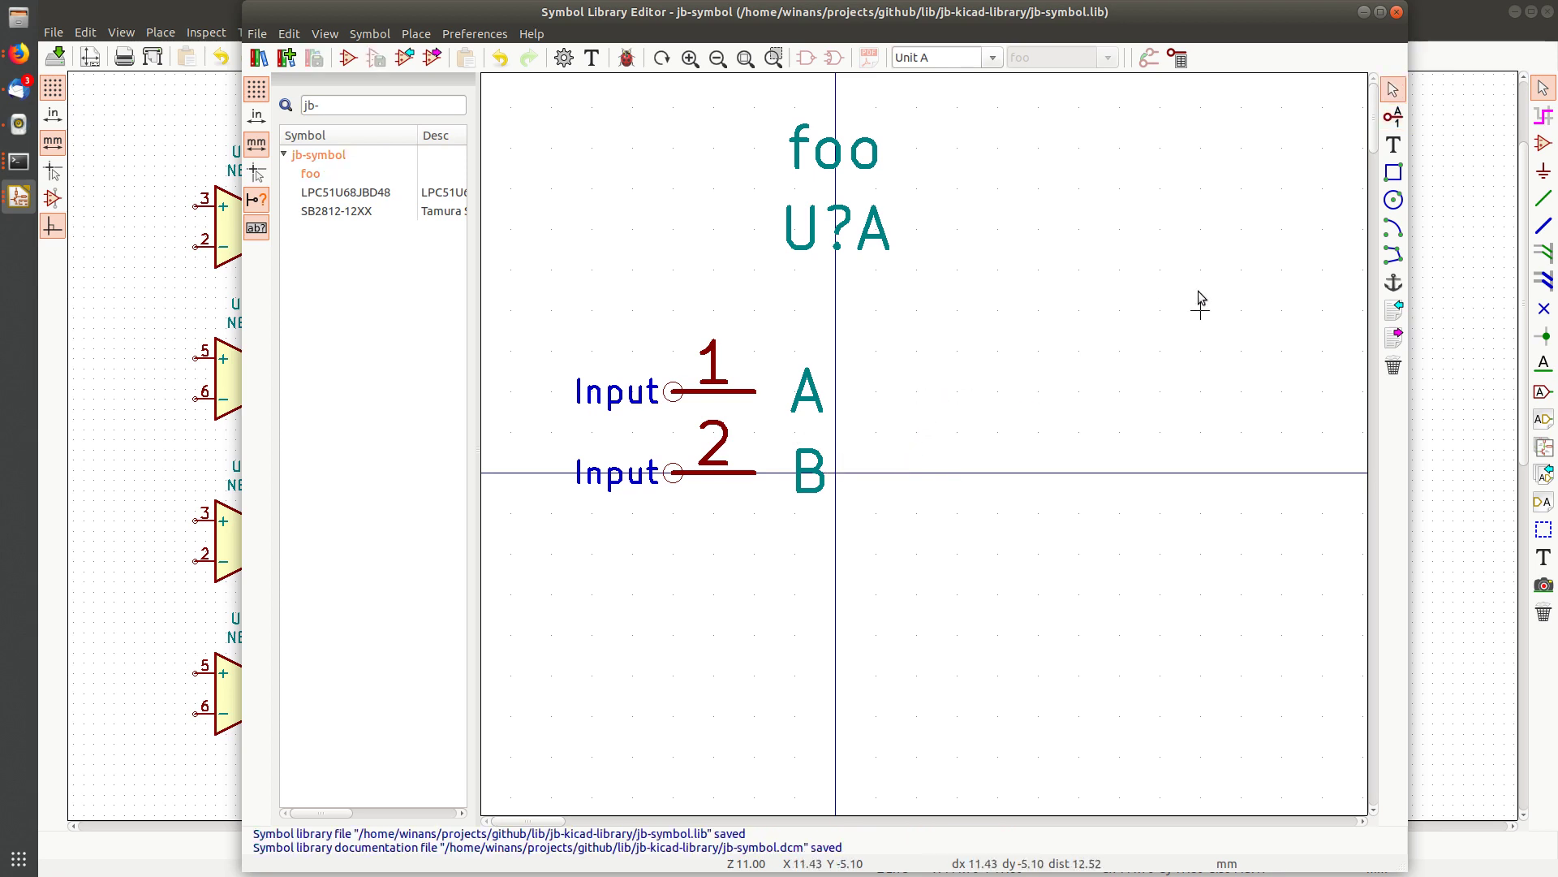
Draw unit A's rectangular body around the names of pins A and B, starting from the inner ends of the pins
{"action": "left_click", "coordinate": [1394, 172]}
{"action": "left_click", "coordinate": [754, 350]}
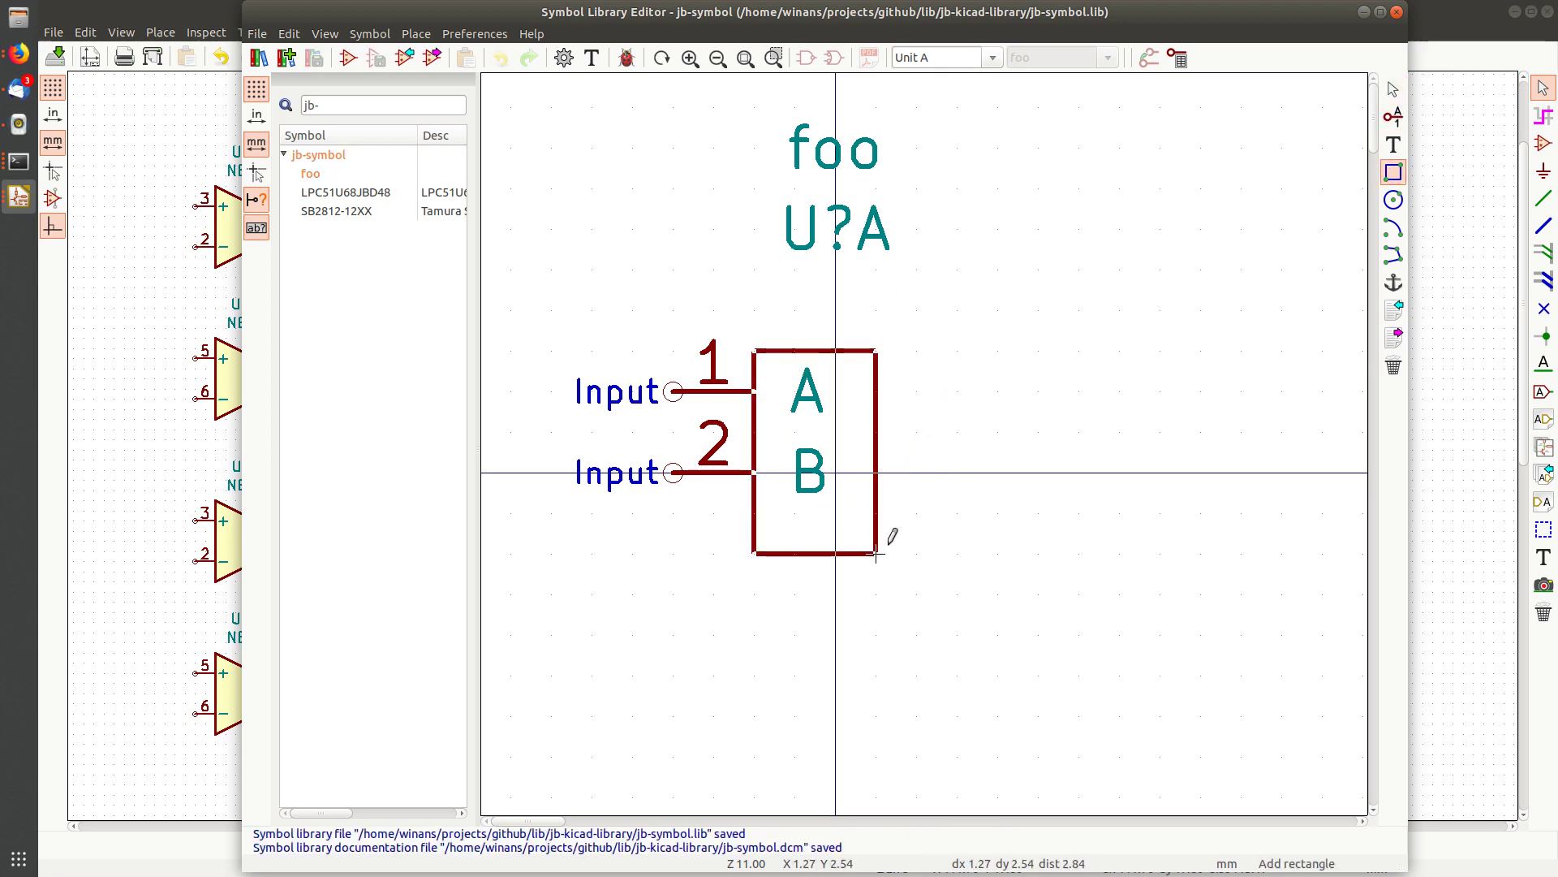
{"action": "left_click", "coordinate": [918, 554]}
{"action": "key", "text": "Escape"}
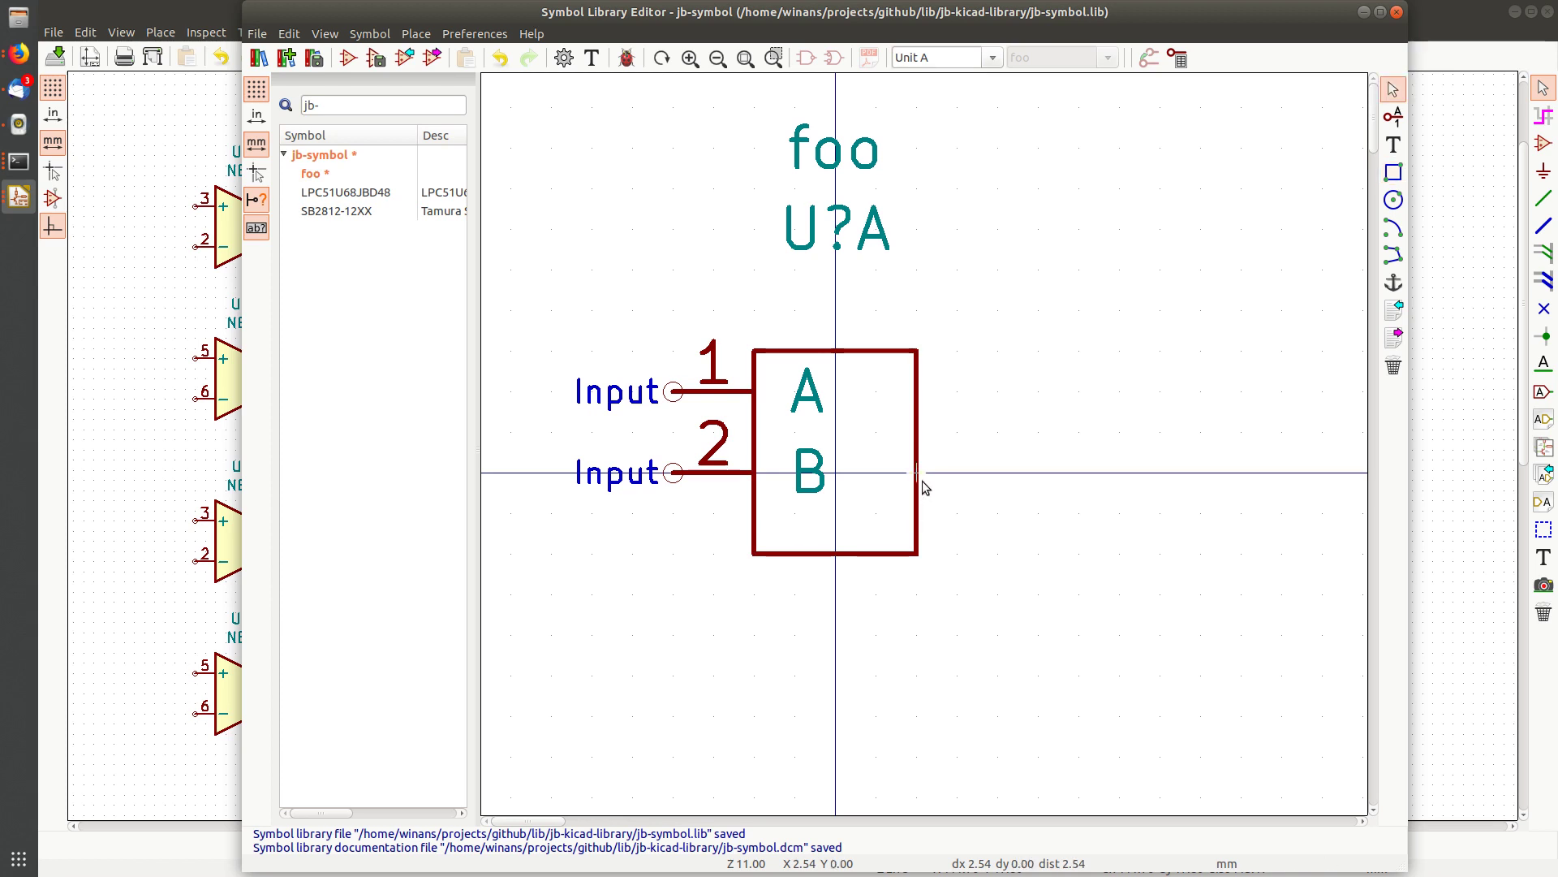
Set unit A's rectangle to the Fill background style and save the library
{"action": "double_click", "coordinate": [918, 479]}
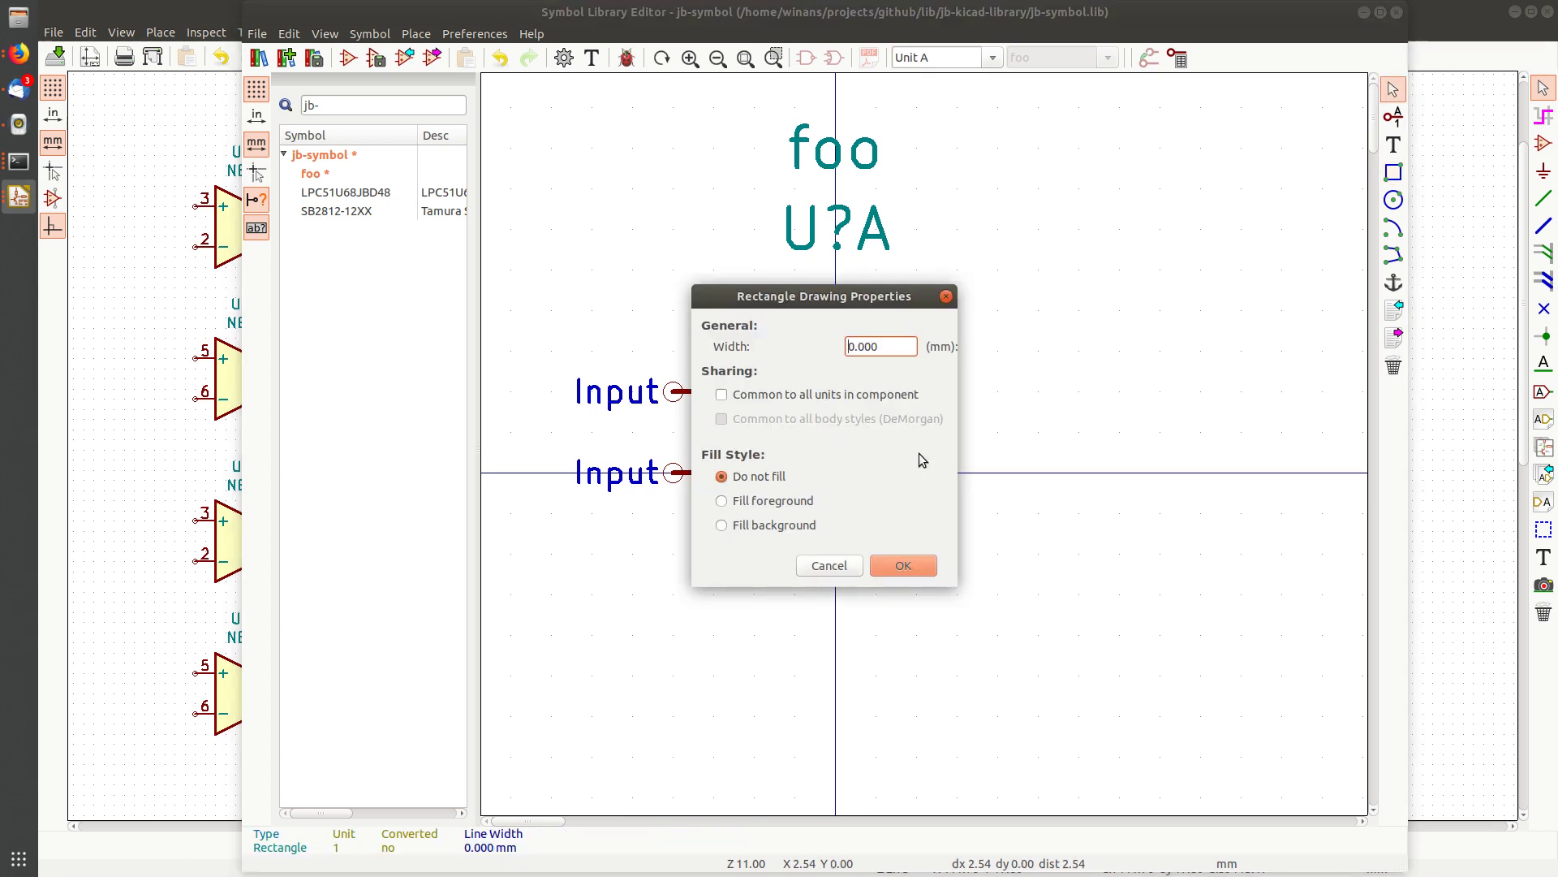
{"action": "left_click", "coordinate": [754, 525]}
{"action": "left_click", "coordinate": [901, 566]}
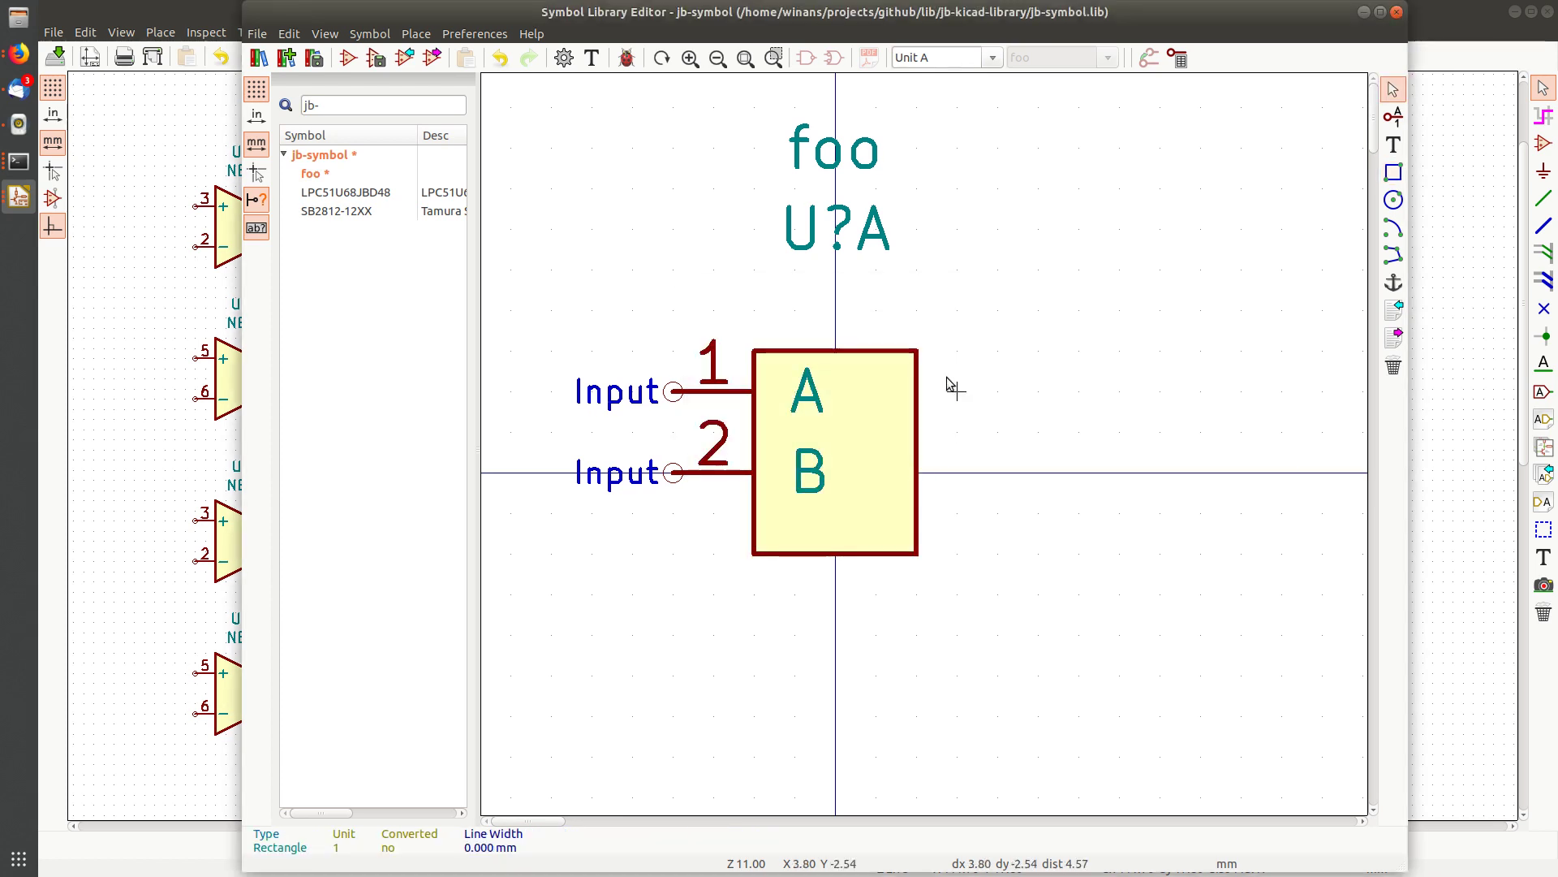
{"action": "key", "text": "ctrl+s"}
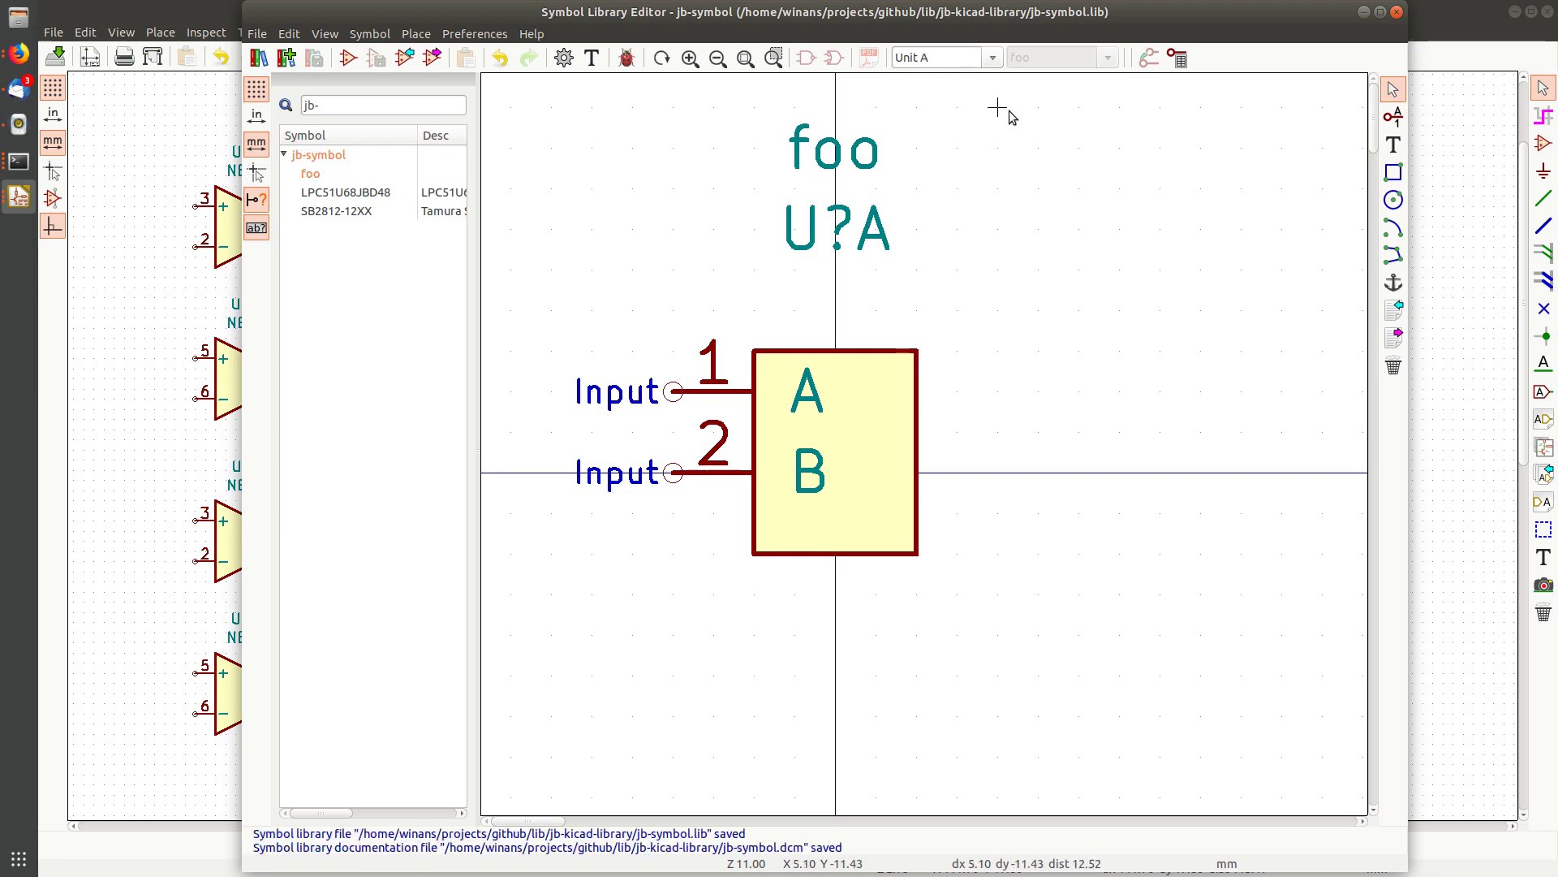
Switch to unit B and add an input pin named C with number 3 at about X -3.81, Y -2.54 mm
{"action": "left_click", "coordinate": [992, 57]}
{"action": "left_click", "coordinate": [955, 105]}
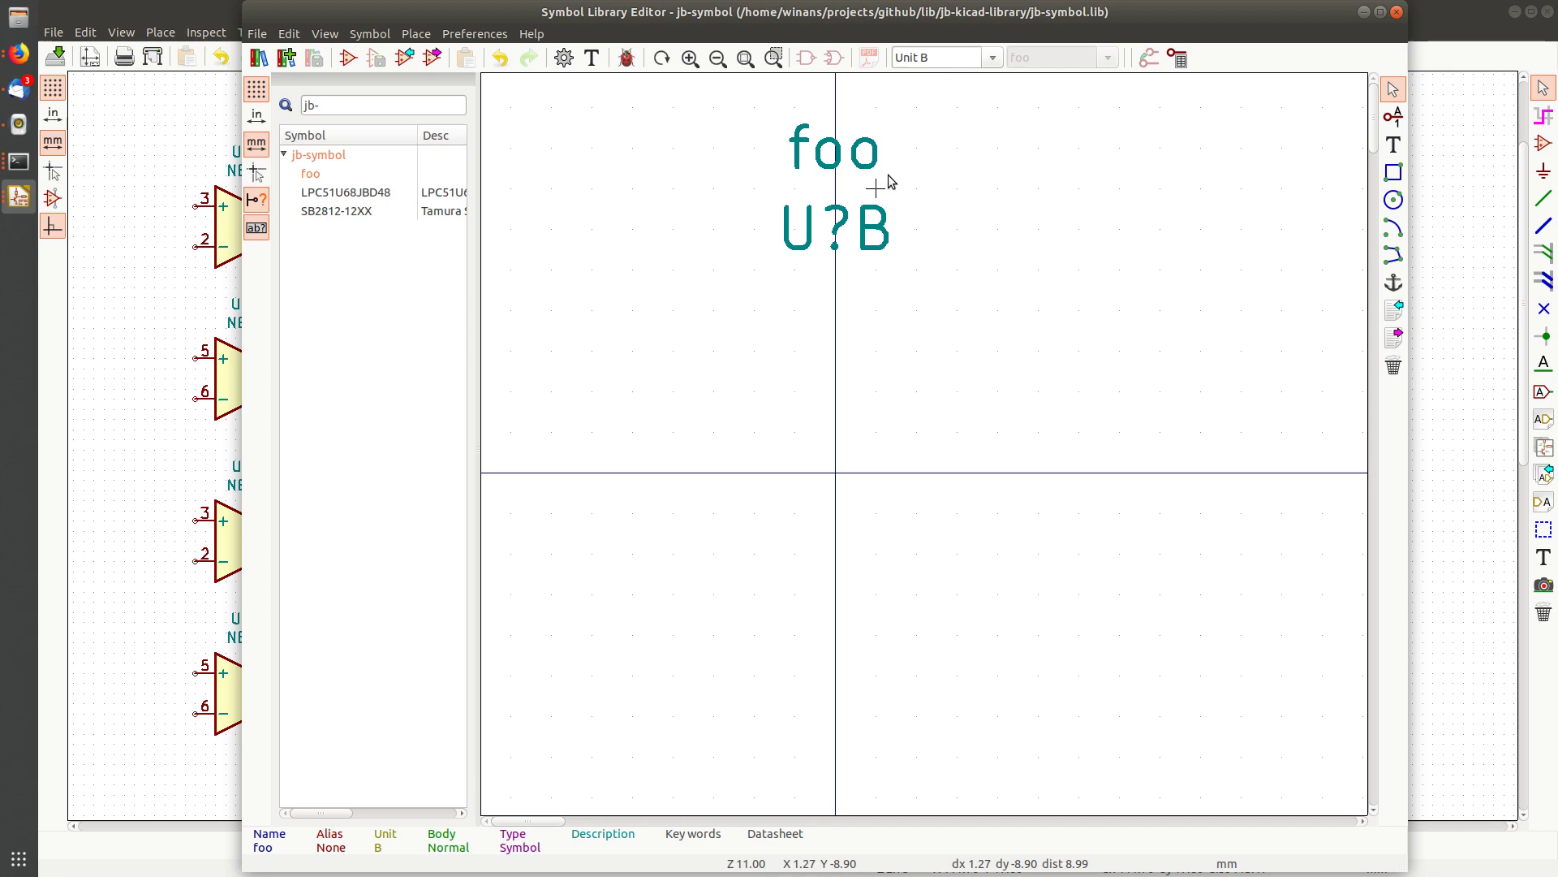
{"action": "middle_click_drag", "start_coordinate": [845, 285], "coordinate": [898, 279]}
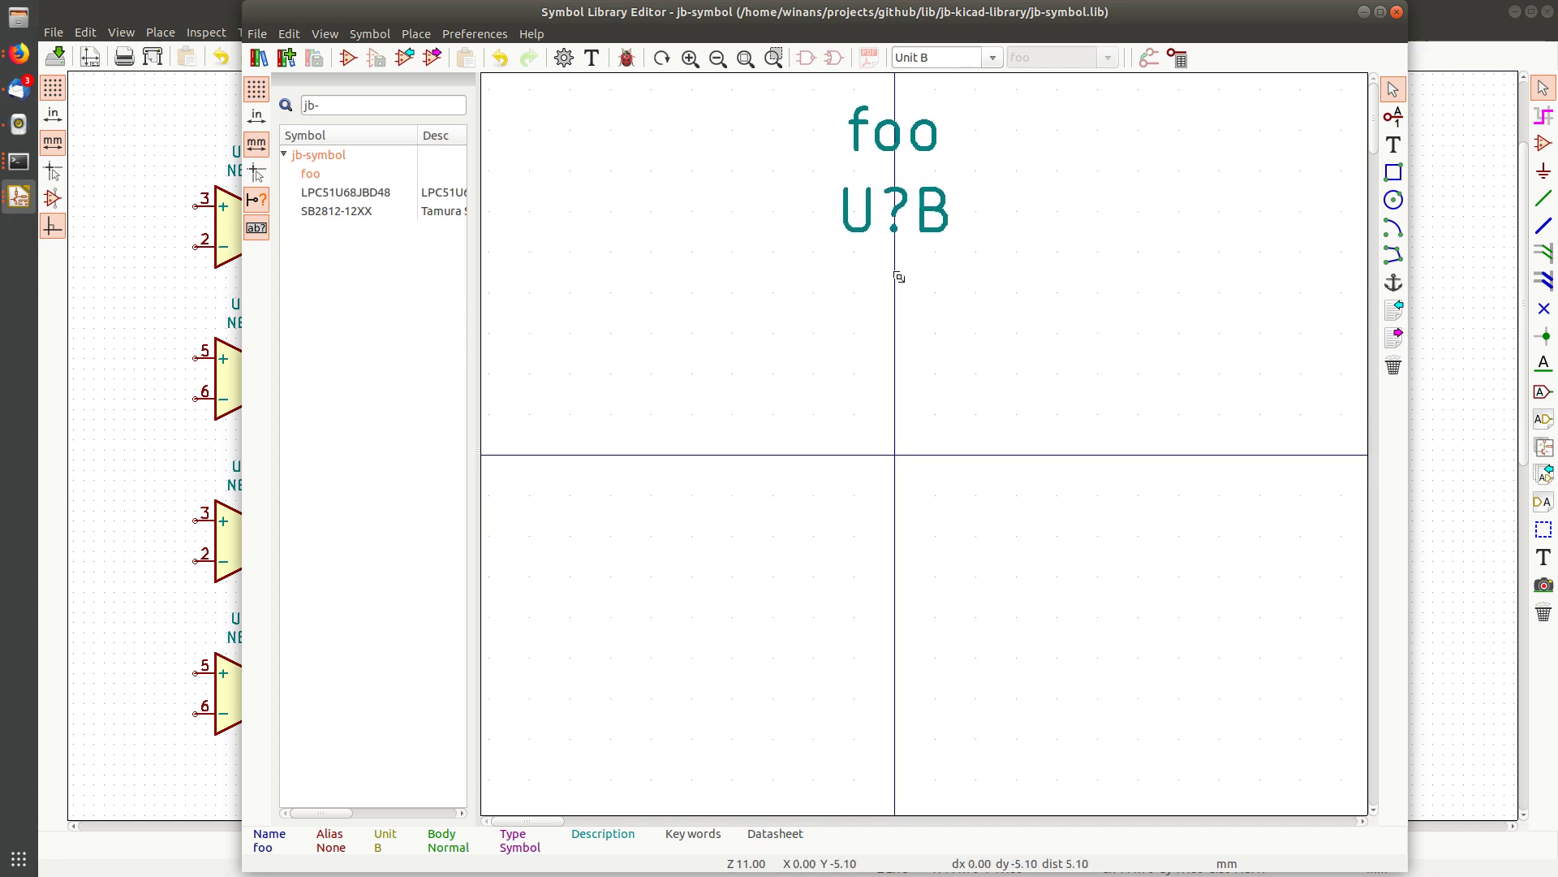
{"action": "left_click", "coordinate": [1394, 116]}
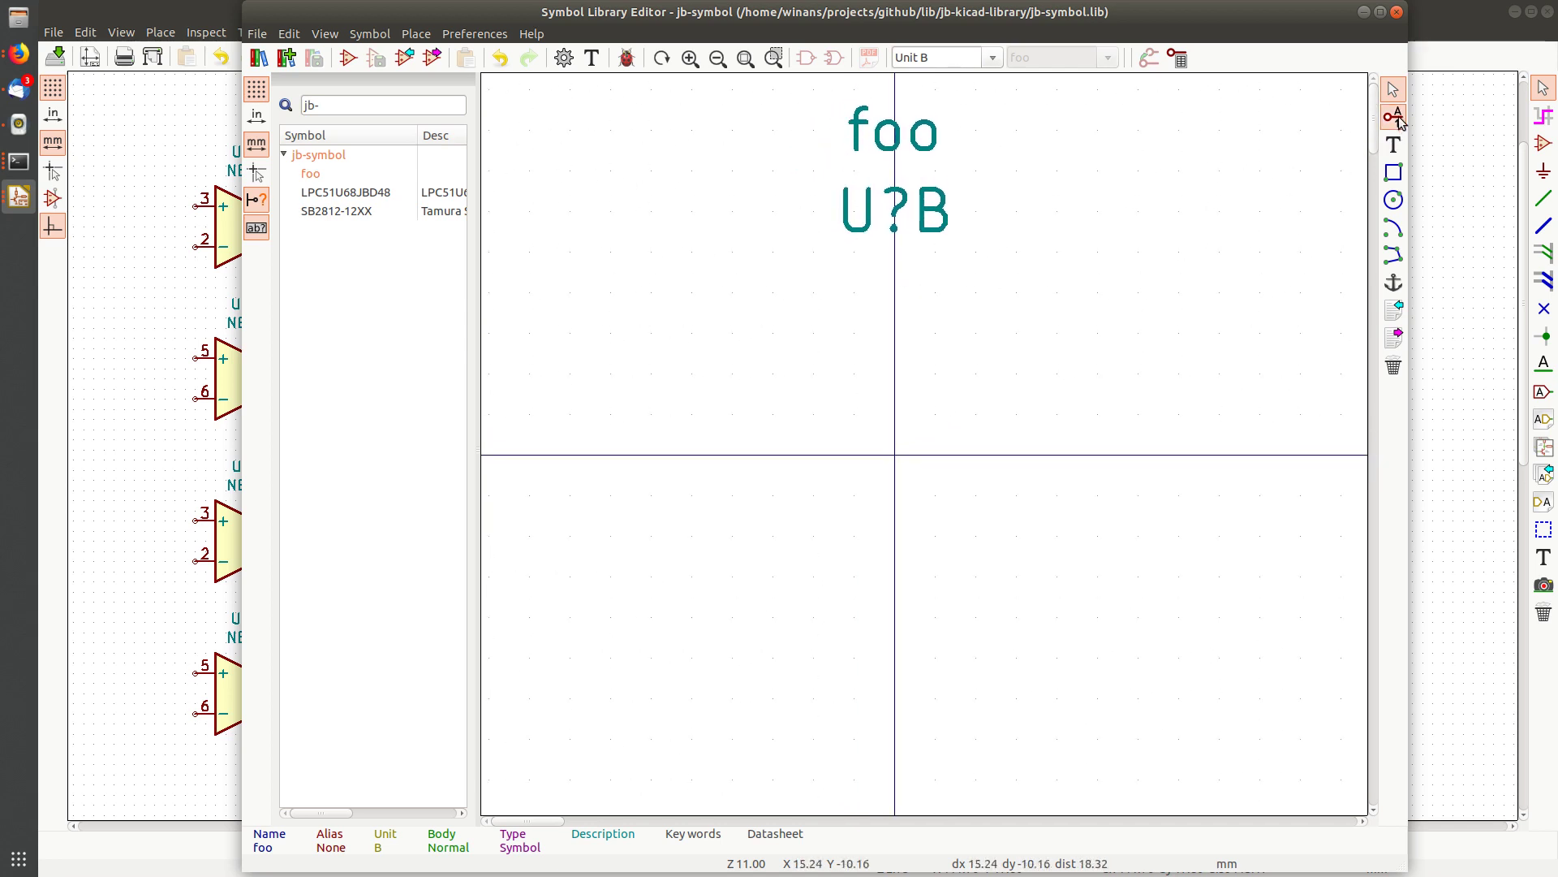
{"action": "left_click", "coordinate": [729, 372]}
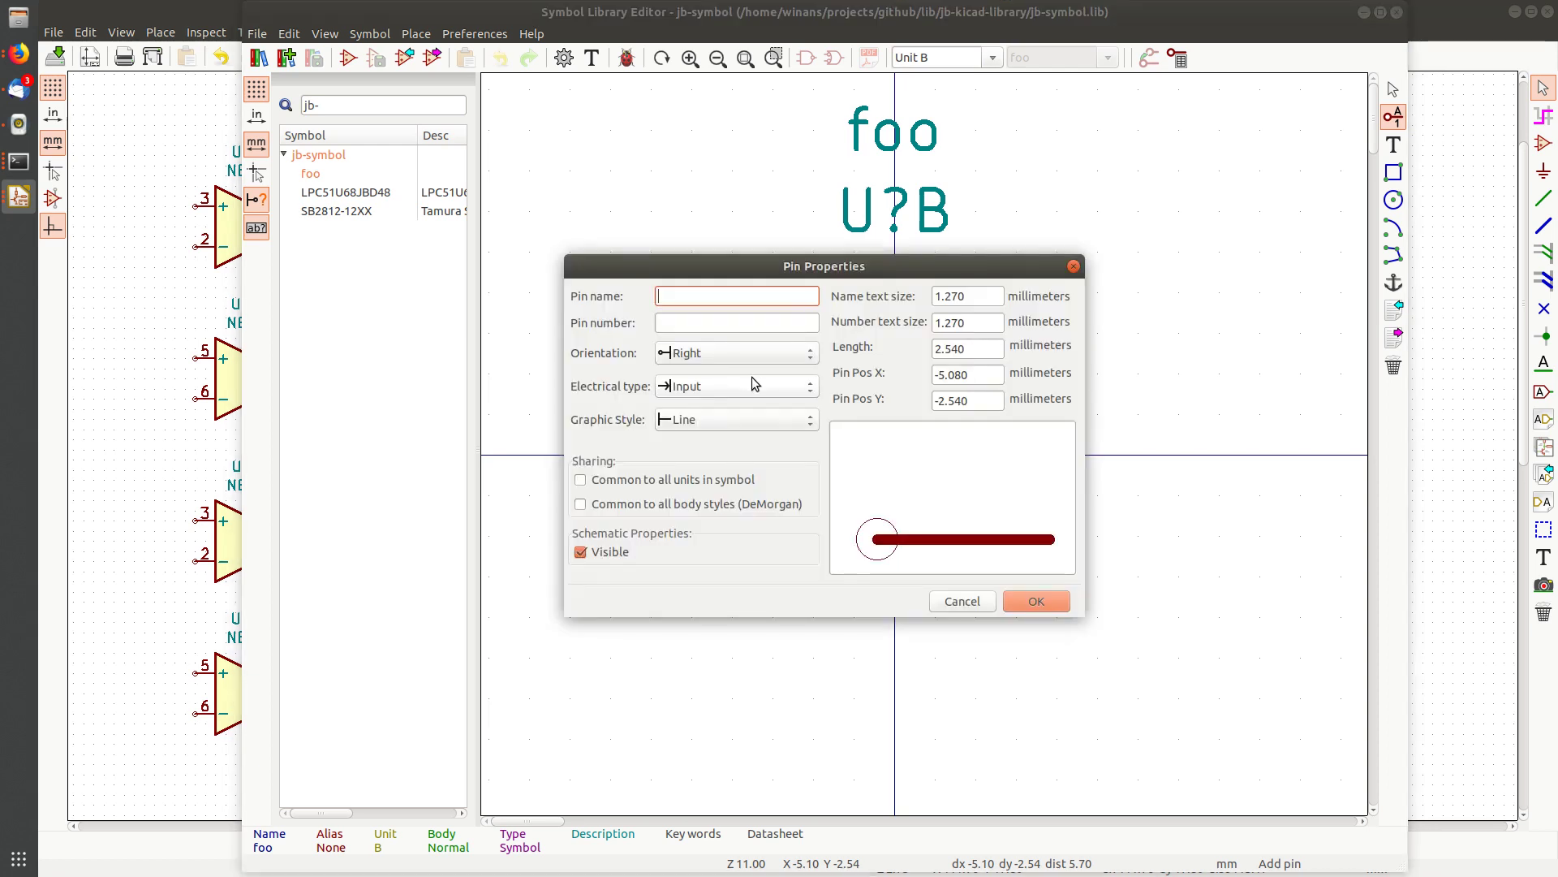
{"action": "type", "text": "C"}
{"action": "key", "text": "Tab"}
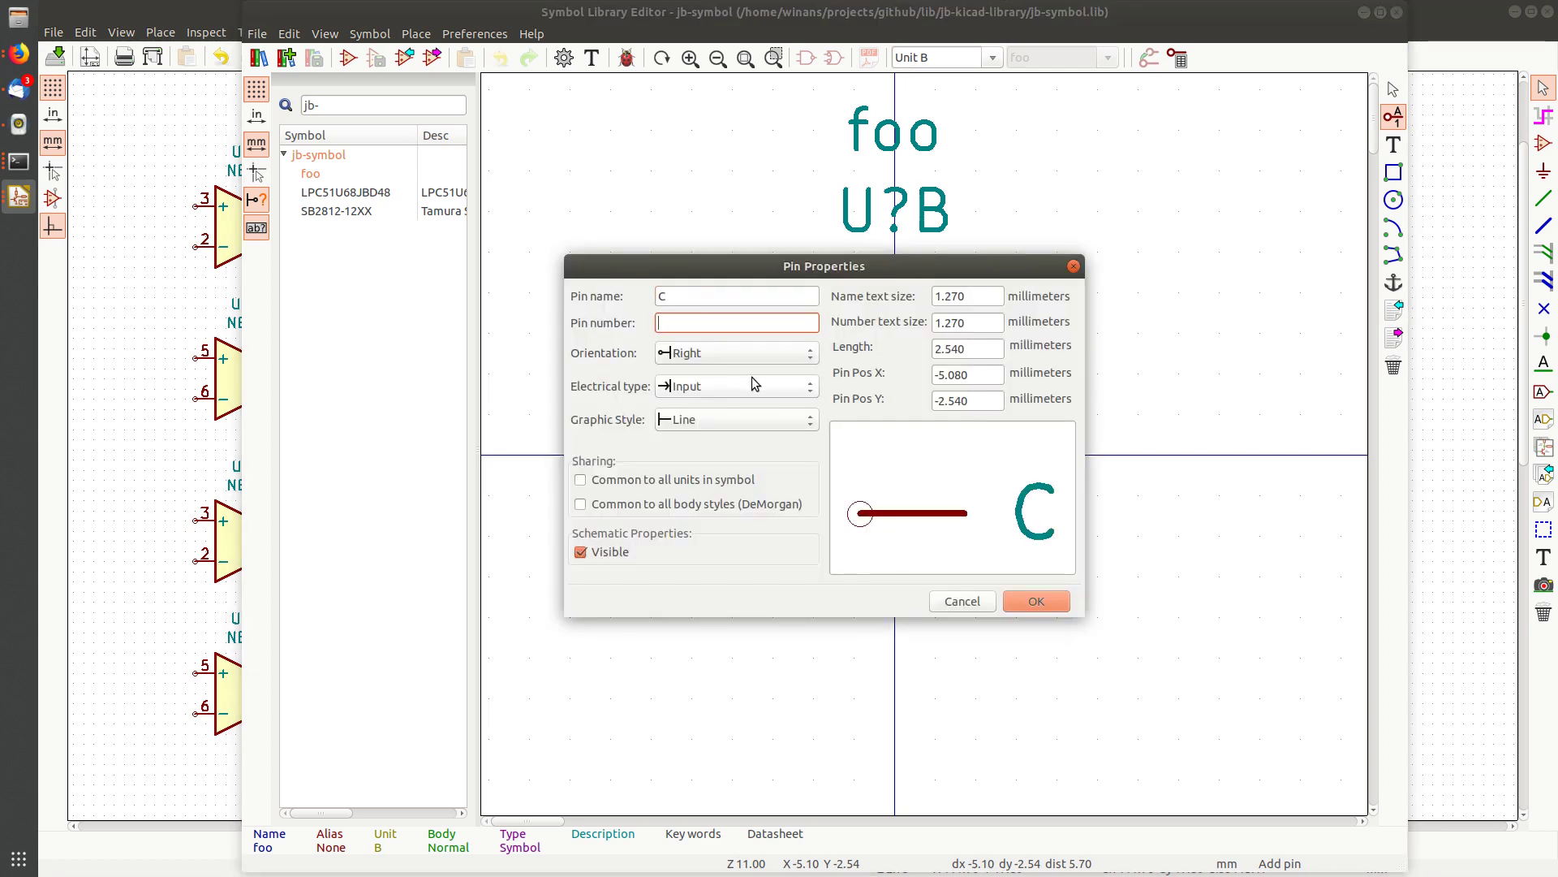
{"action": "type", "text": "3"}
{"action": "key", "text": "Return"}
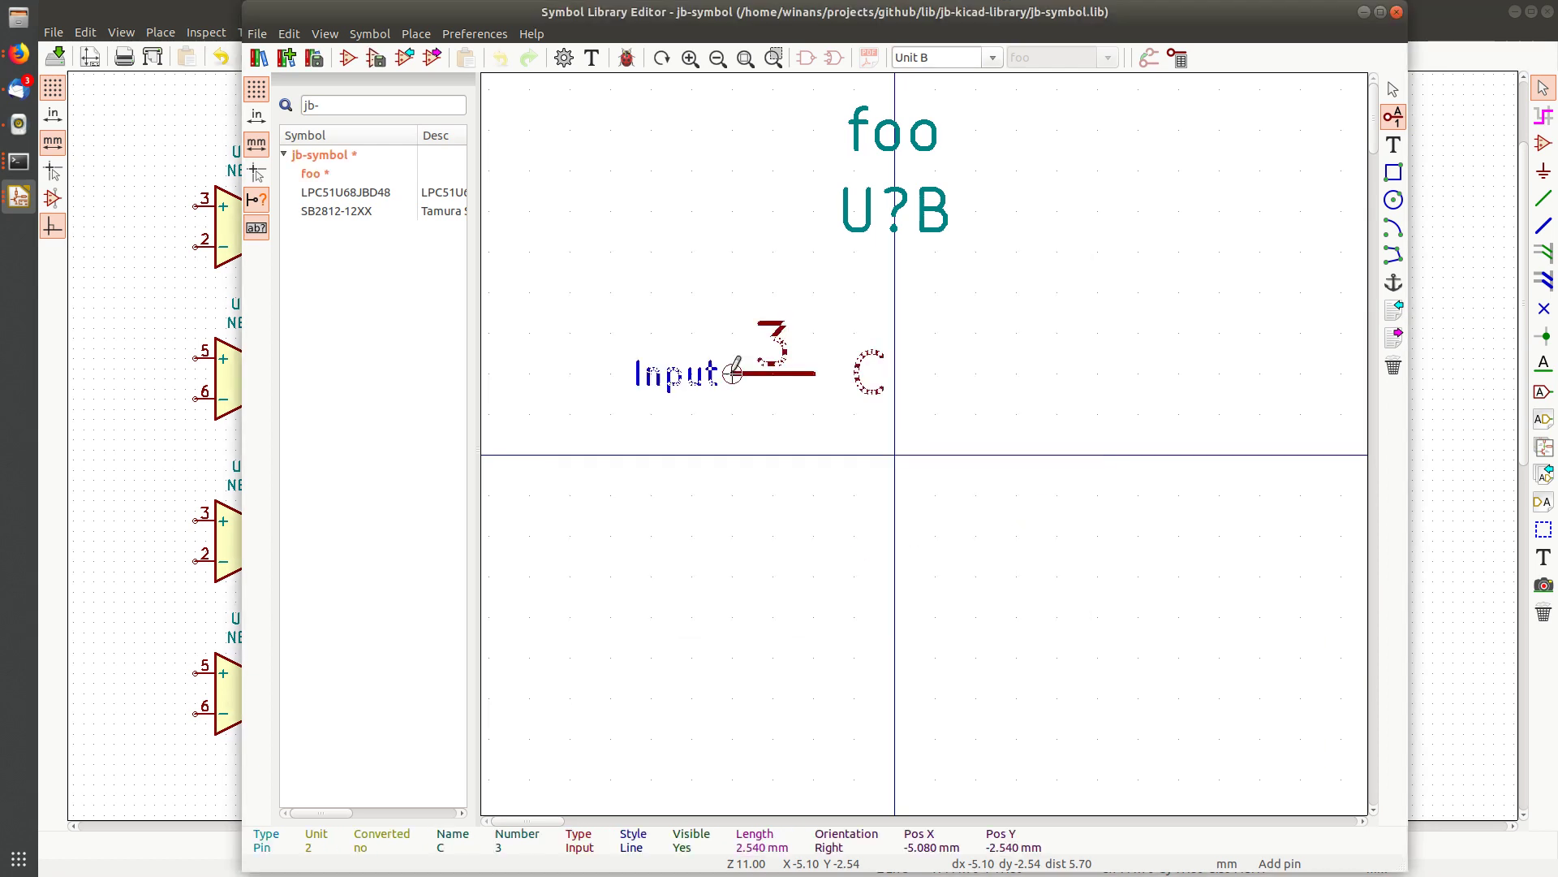
{"action": "left_click", "coordinate": [773, 373]}
Add an input pin named D with number 4 directly below pin C at X -3.81, Y 0 mm
{"action": "left_click", "coordinate": [778, 453]}
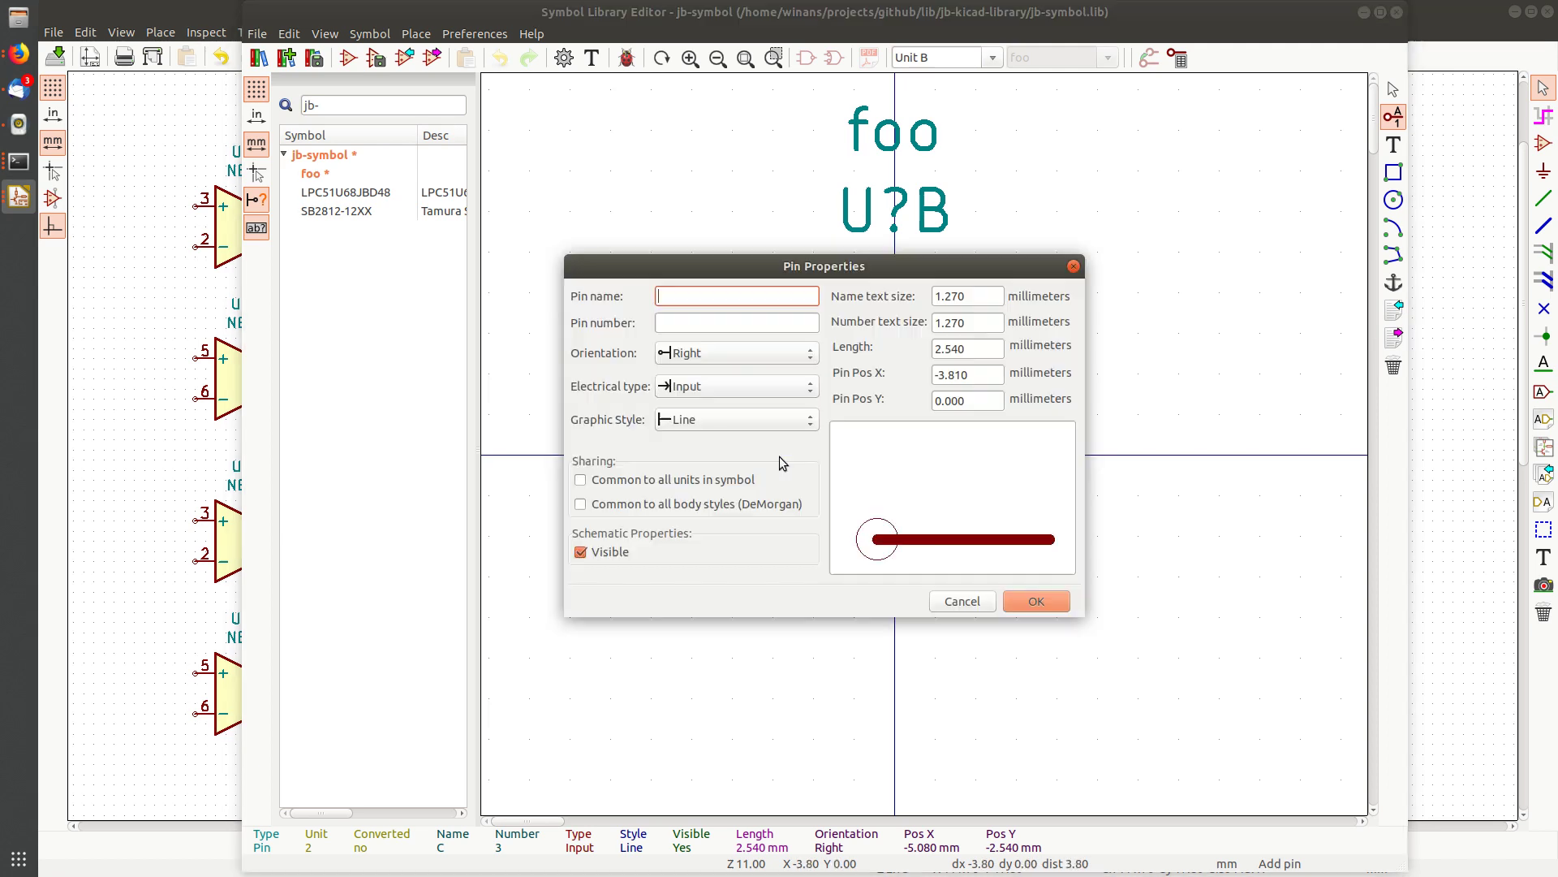
{"action": "type", "text": "D"}
{"action": "key", "text": "Tab"}
{"action": "type", "text": "4"}
{"action": "key", "text": "Return"}
{"action": "left_click", "coordinate": [771, 451]}
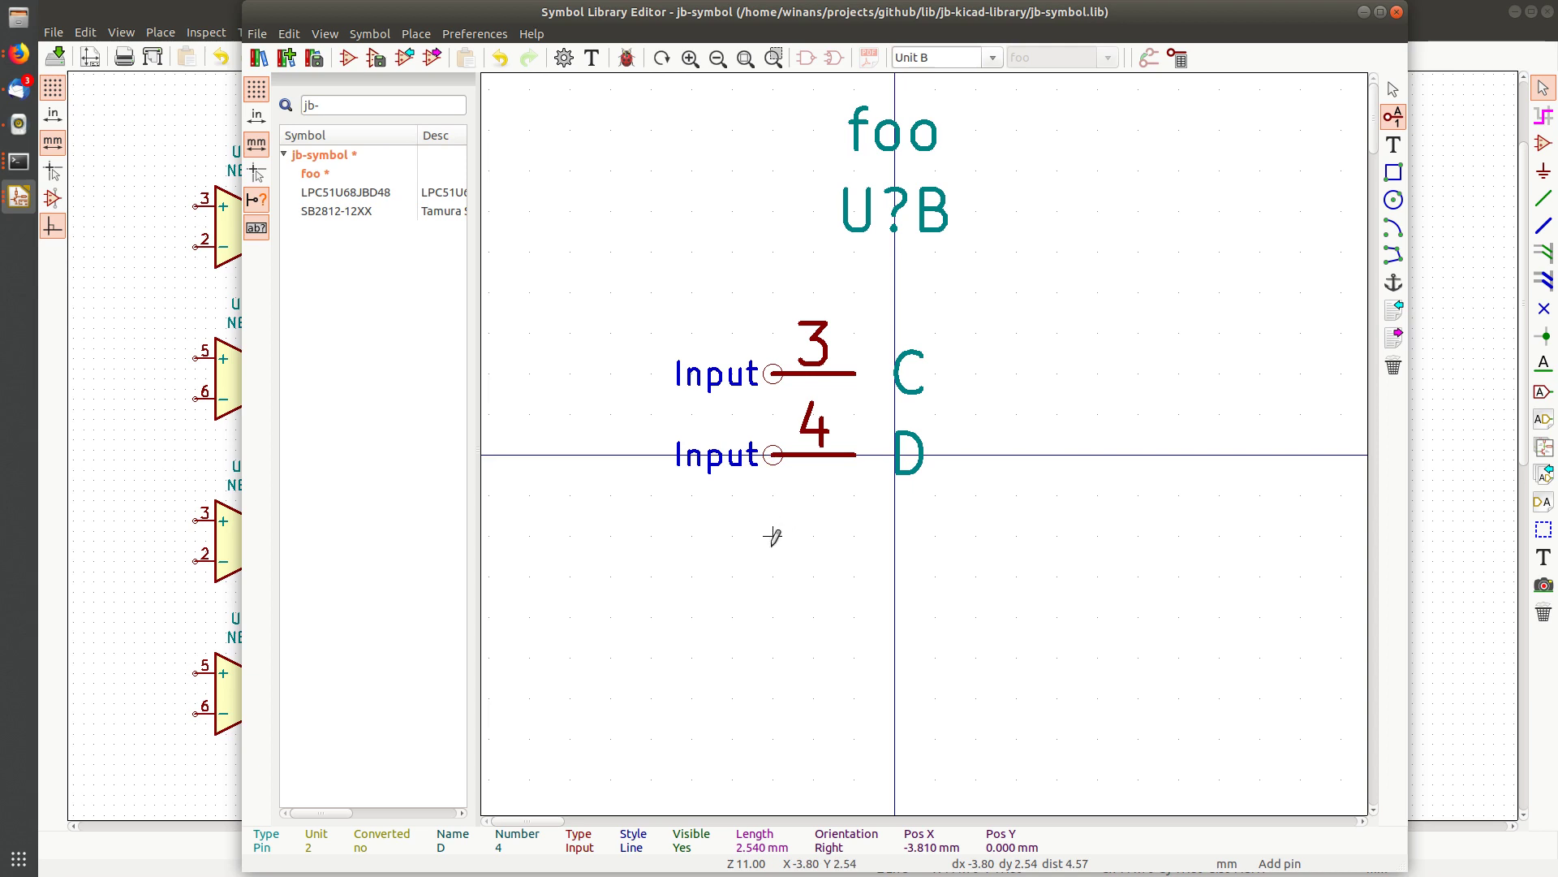
Add an input pin named E with number 5 directly below pin D at about X -3.81, Y 2.54 mm
{"action": "left_click", "coordinate": [774, 555]}
{"action": "type", "text": "E"}
{"action": "key", "text": "Tab"}
{"action": "type", "text": "5"}
{"action": "key", "text": "Return"}
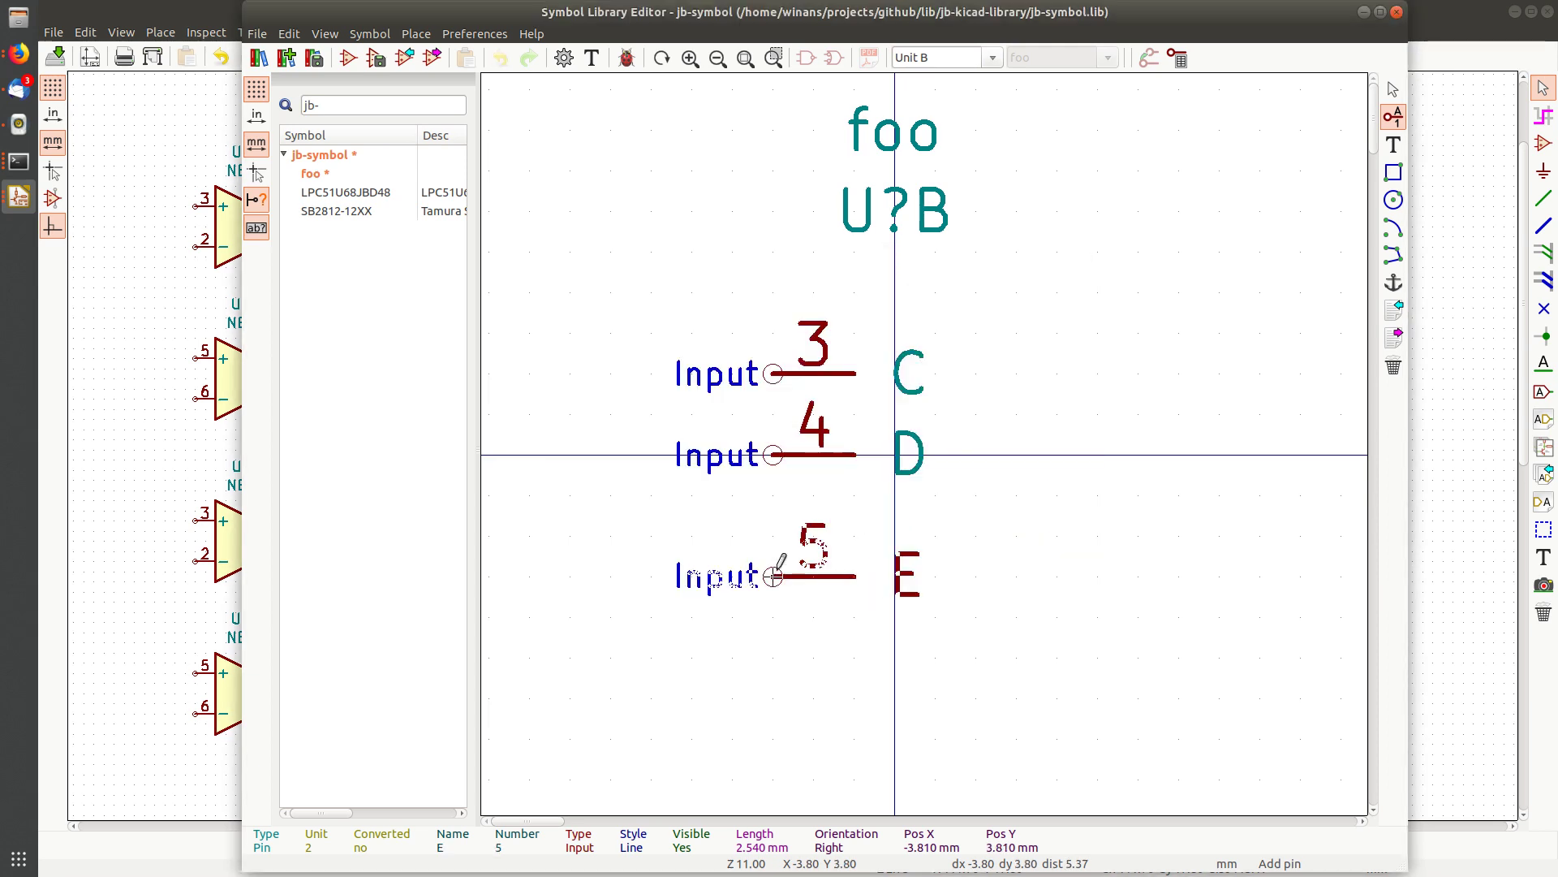
{"action": "left_click", "coordinate": [772, 536]}
Draw unit B's rectangular body around pin names C, D and E, from the pins' inner ends to about X 3.81, Y 3.81 mm
{"action": "middle_click_drag", "start_coordinate": [954, 435], "coordinate": [807, 446]}
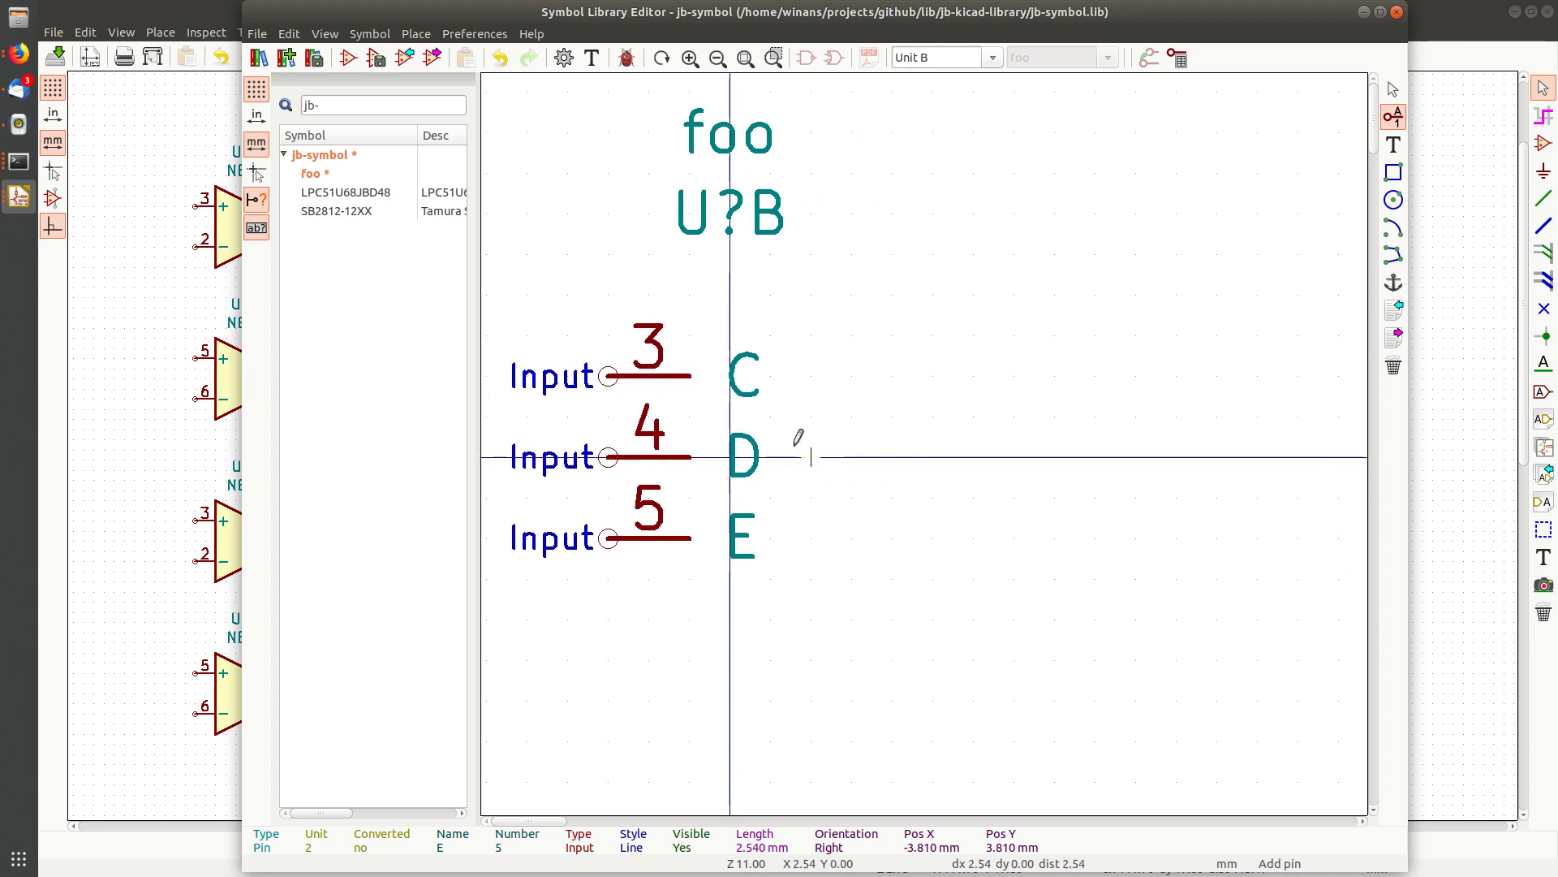
{"action": "left_click", "coordinate": [1393, 171]}
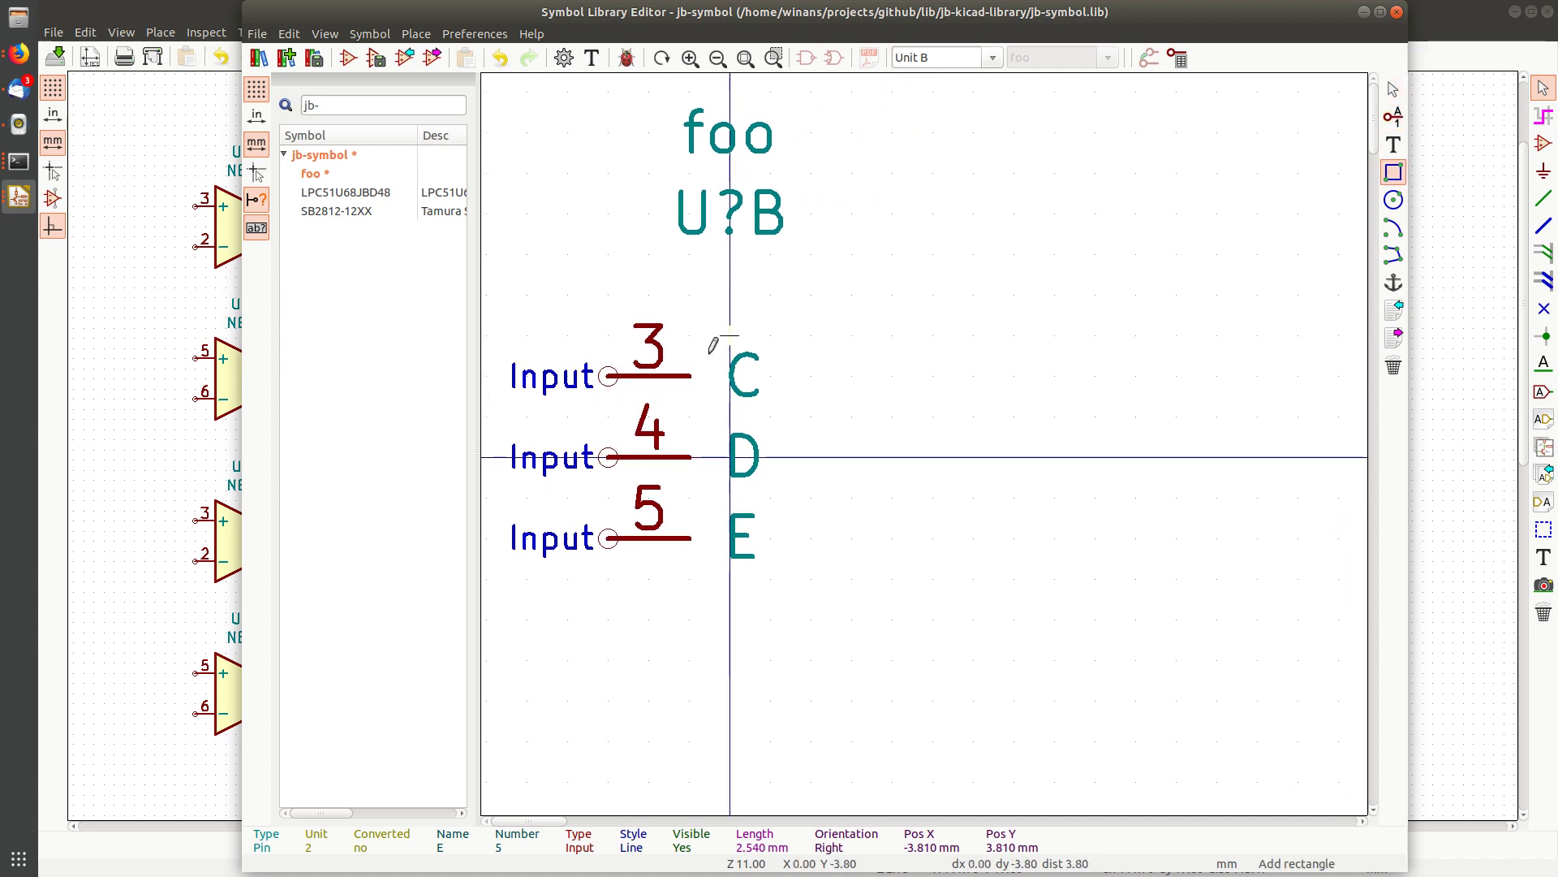
{"action": "left_click", "coordinate": [689, 335]}
{"action": "left_click", "coordinate": [853, 579]}
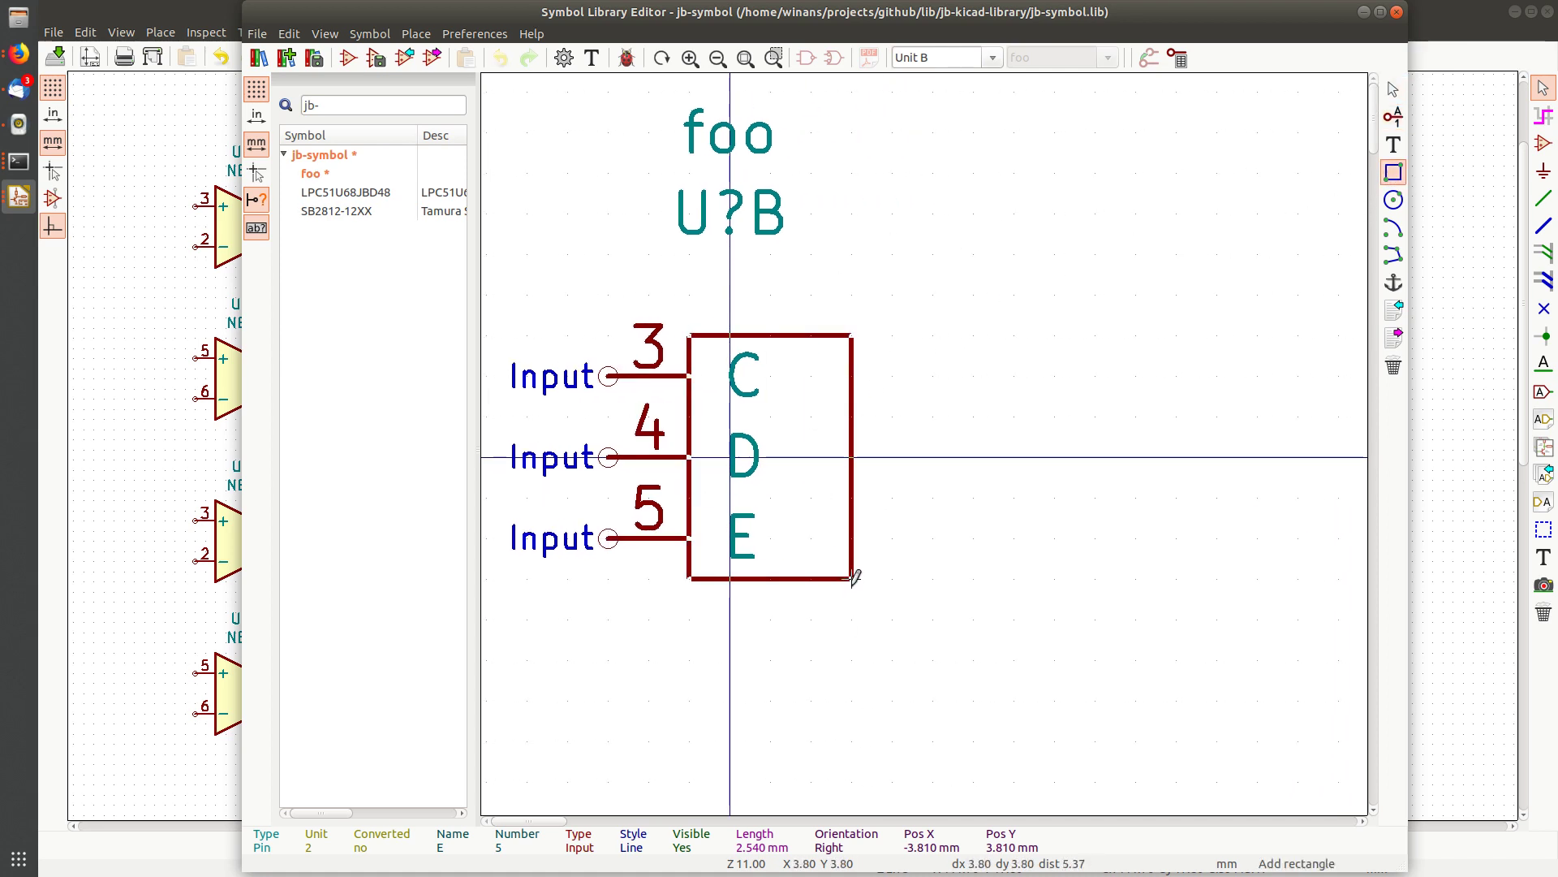
{"action": "key", "text": "Escape"}
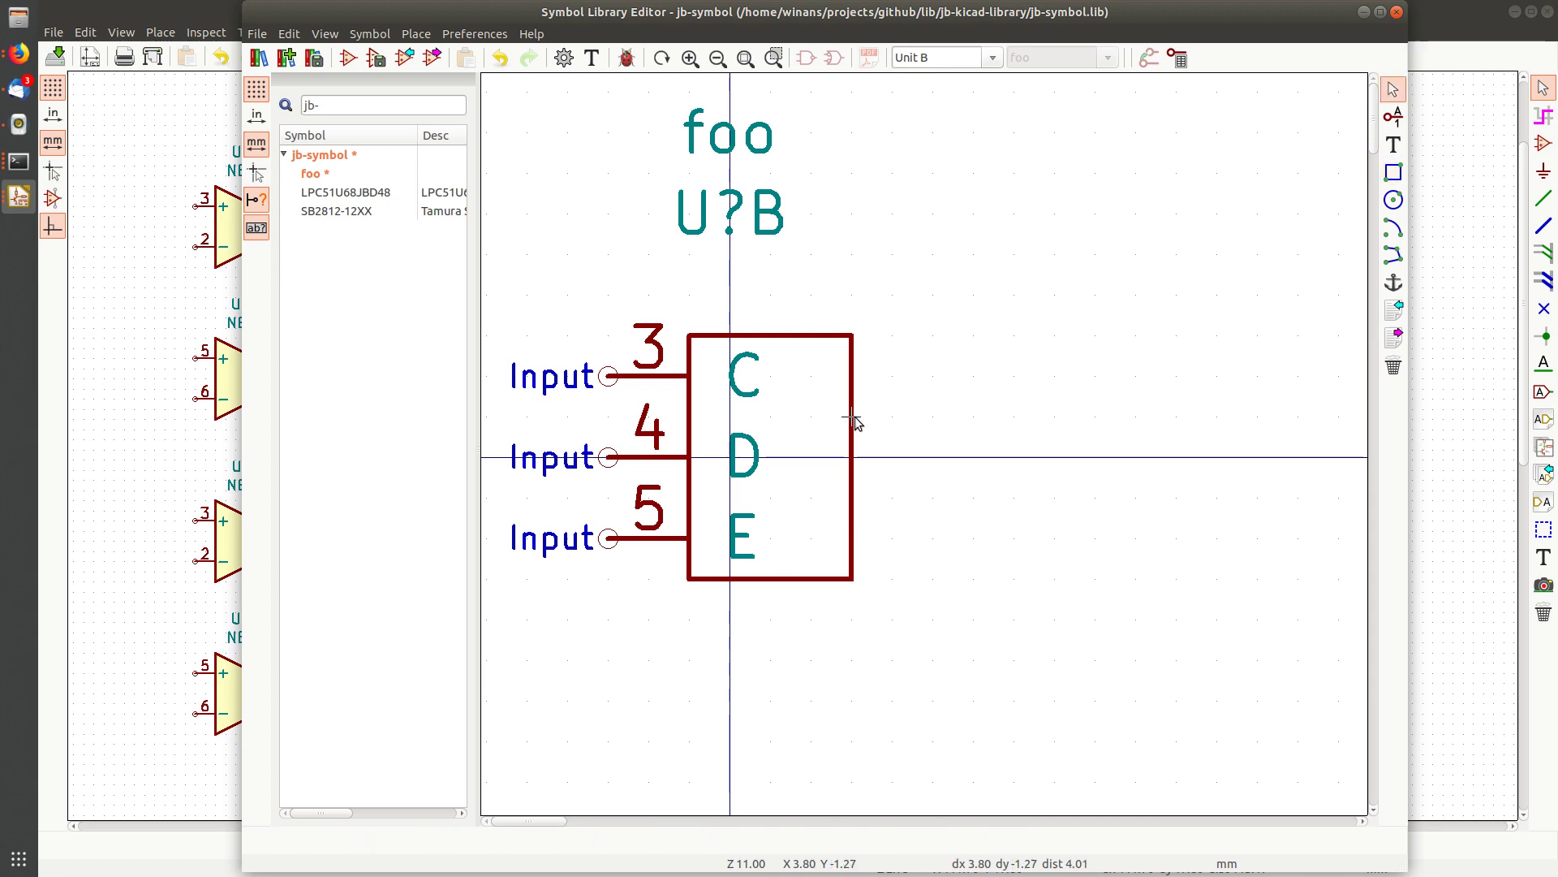
Set unit B's rectangle to the Fill background style and save the library
{"action": "double_click", "coordinate": [851, 438]}
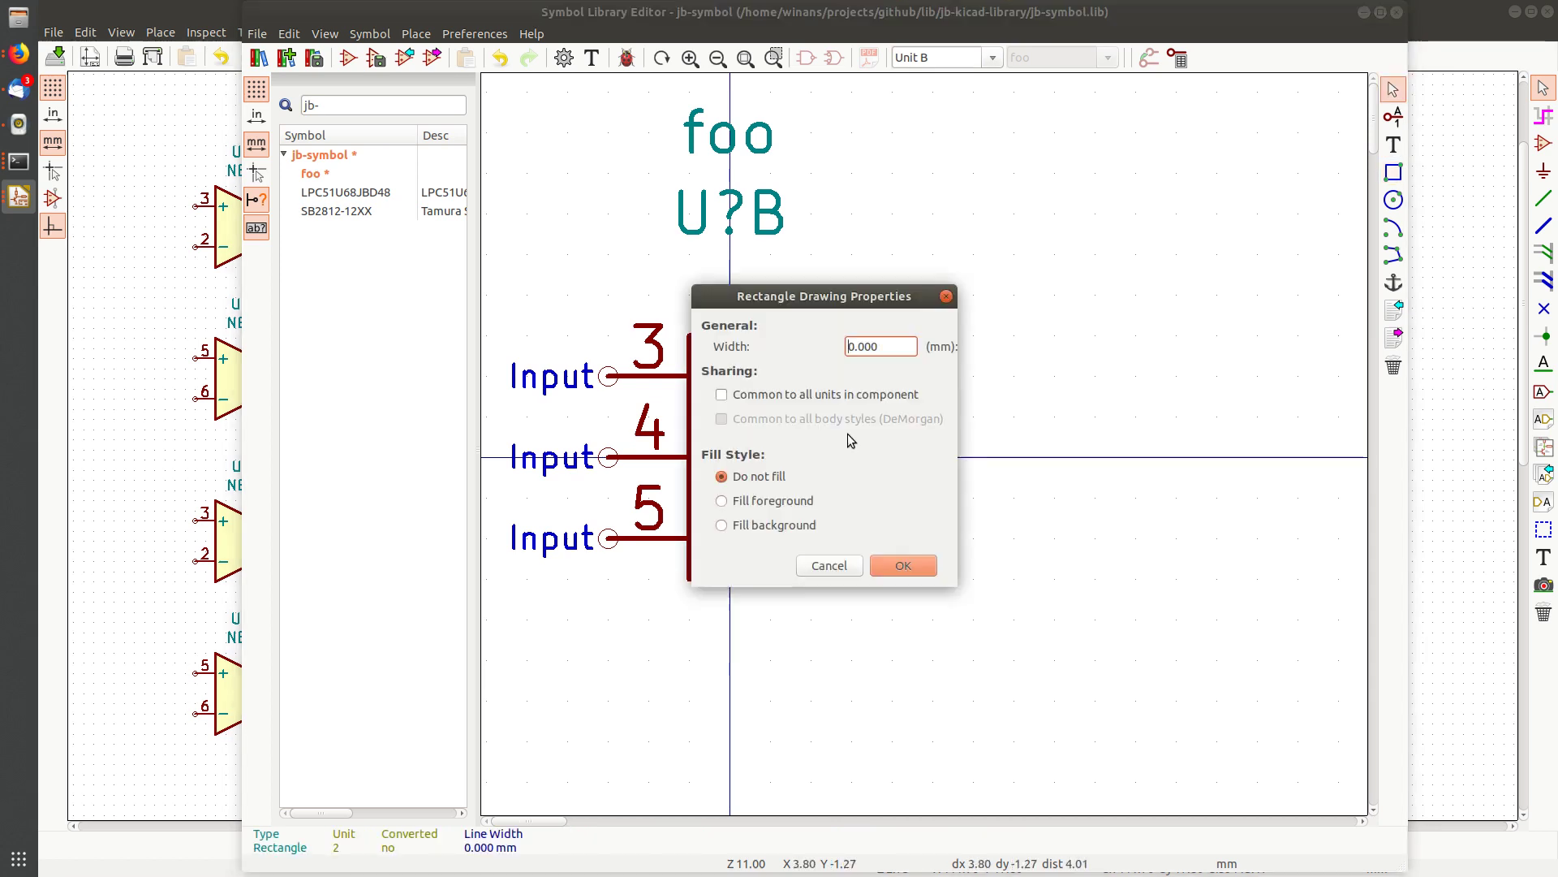
{"action": "left_click", "coordinate": [776, 525]}
{"action": "left_click", "coordinate": [899, 565]}
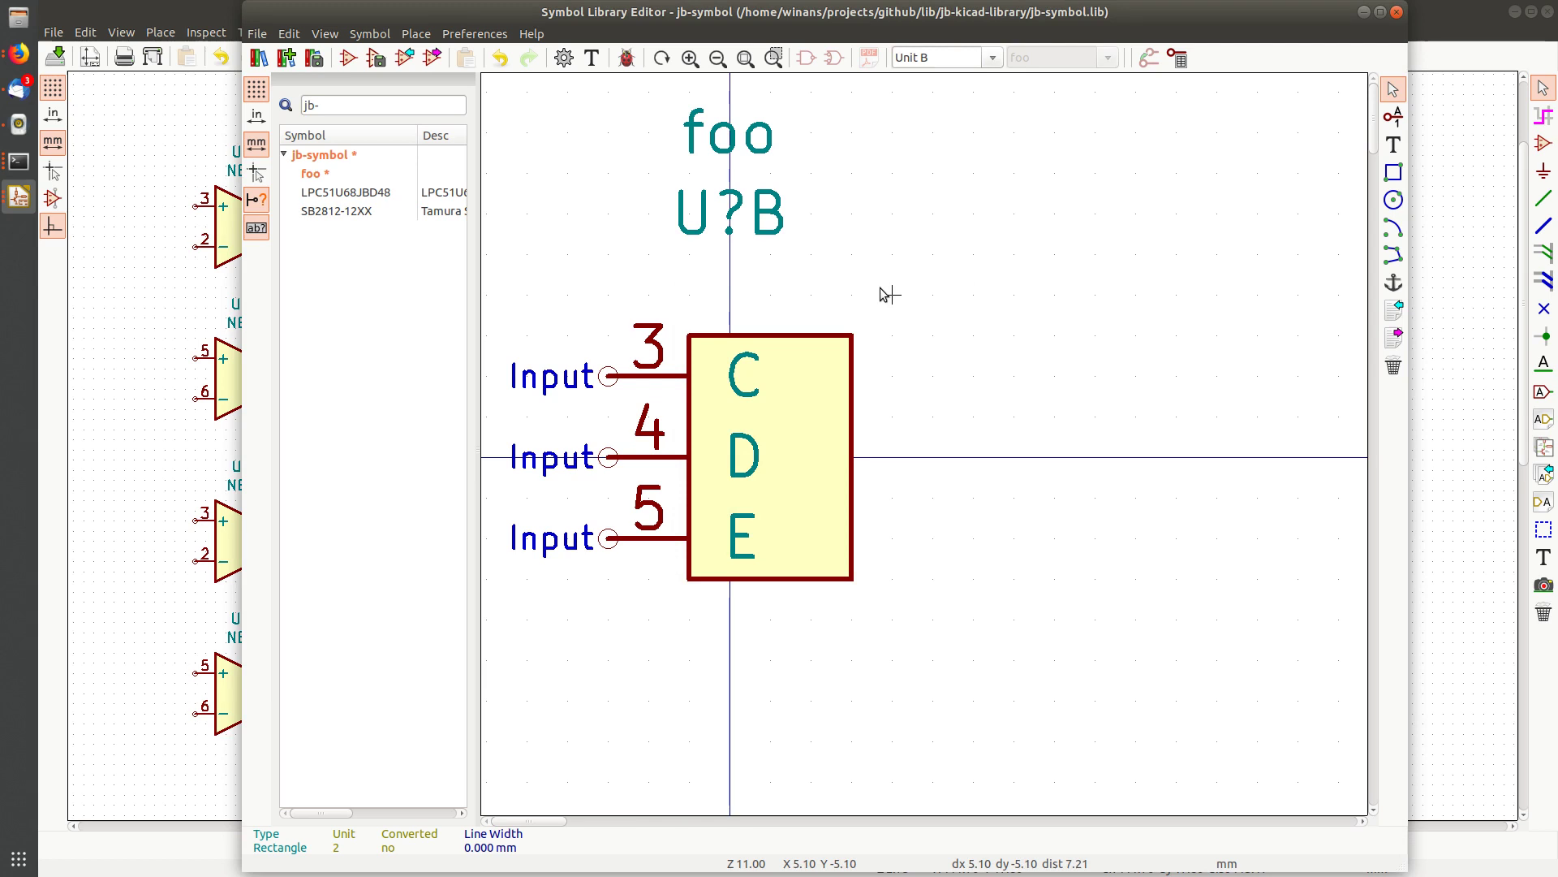
{"action": "key", "text": "ctrl+s"}
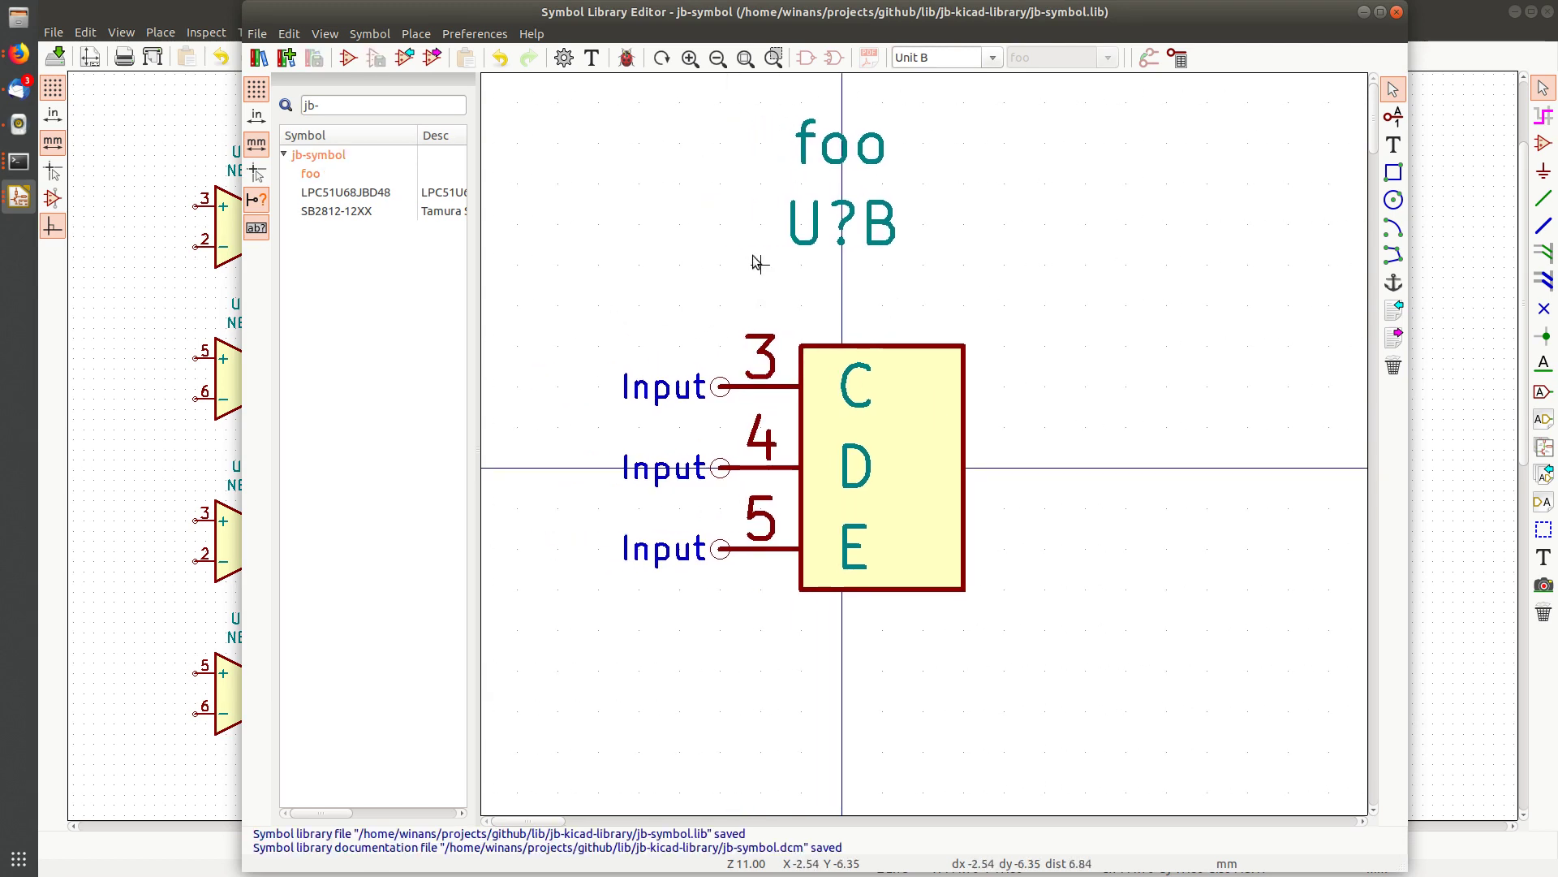
Close the symbol editor and place Unit A of the jb-symbol library's foo on the schematic beside the op-amps
{"action": "left_click", "coordinate": [1397, 12]}
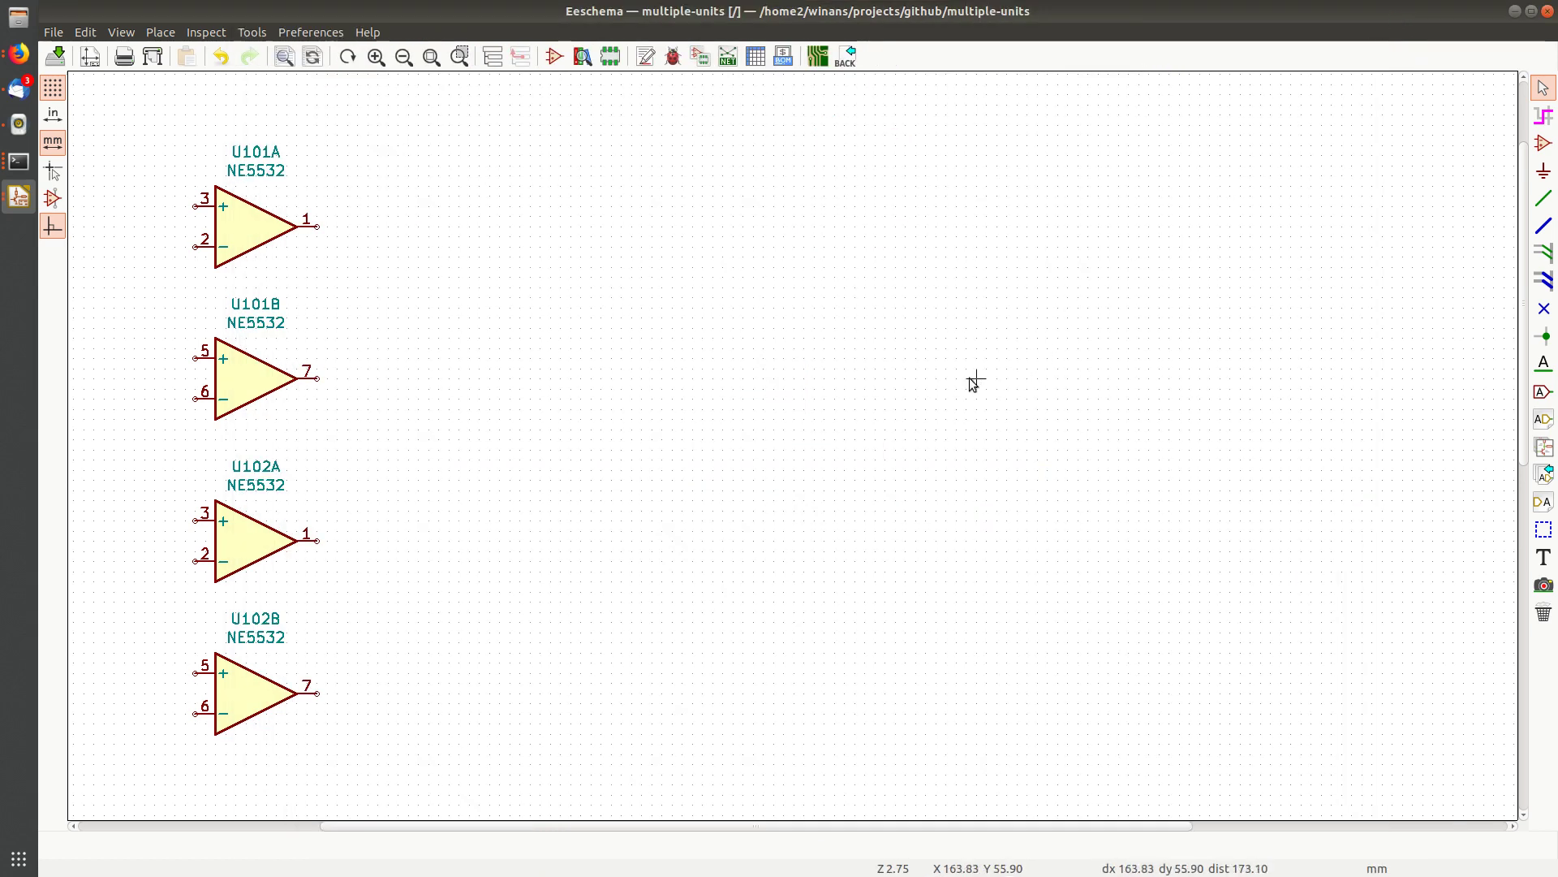
{"action": "left_click", "coordinate": [1543, 143]}
{"action": "left_click", "coordinate": [680, 312]}
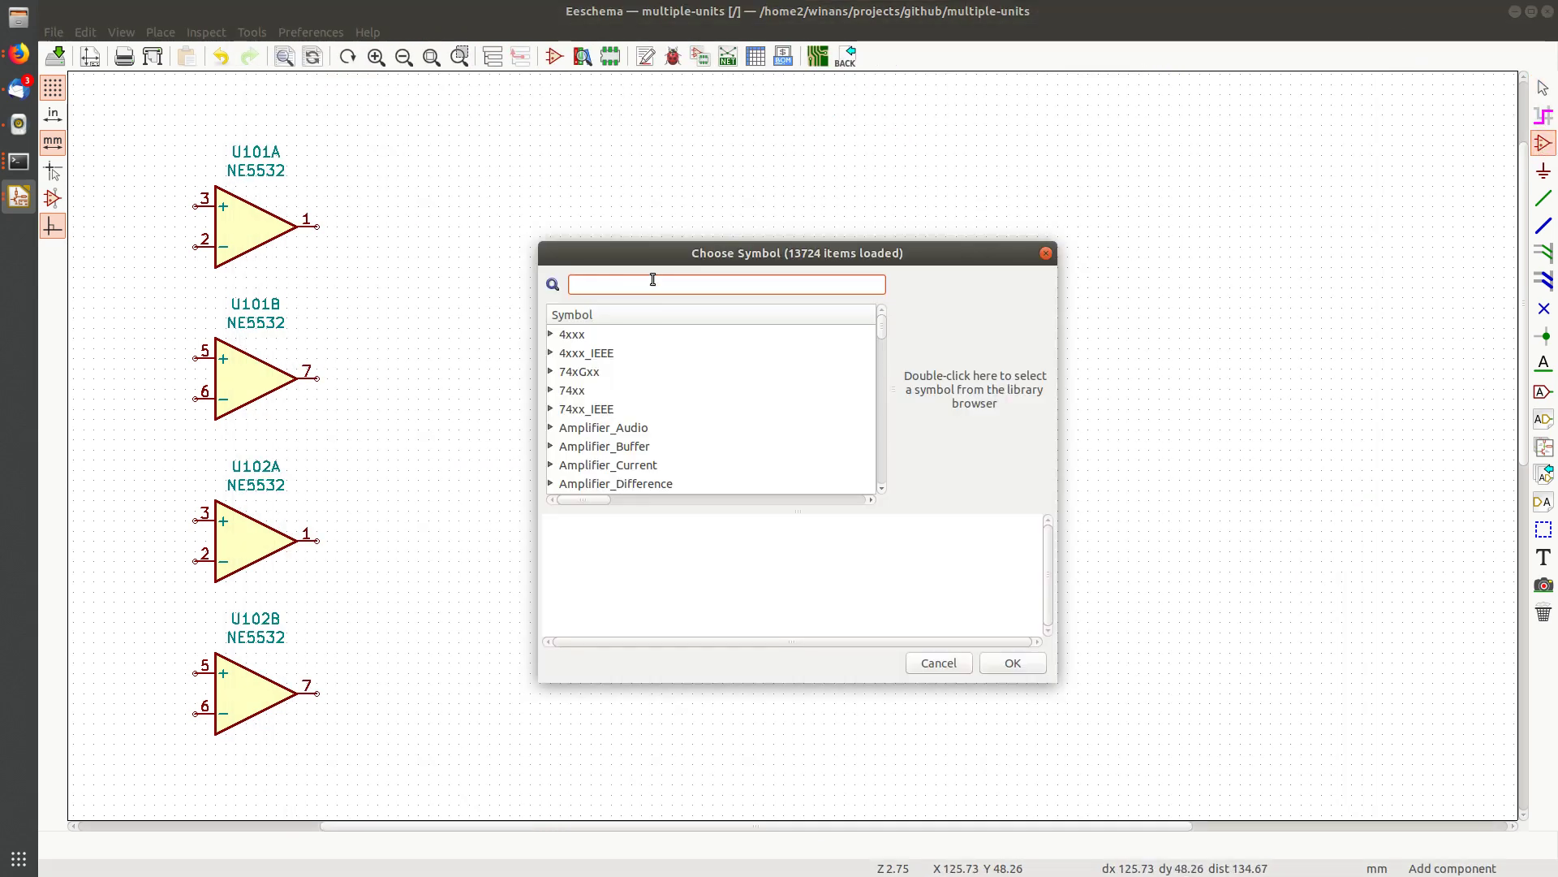
{"action": "type", "text": "jb-"}
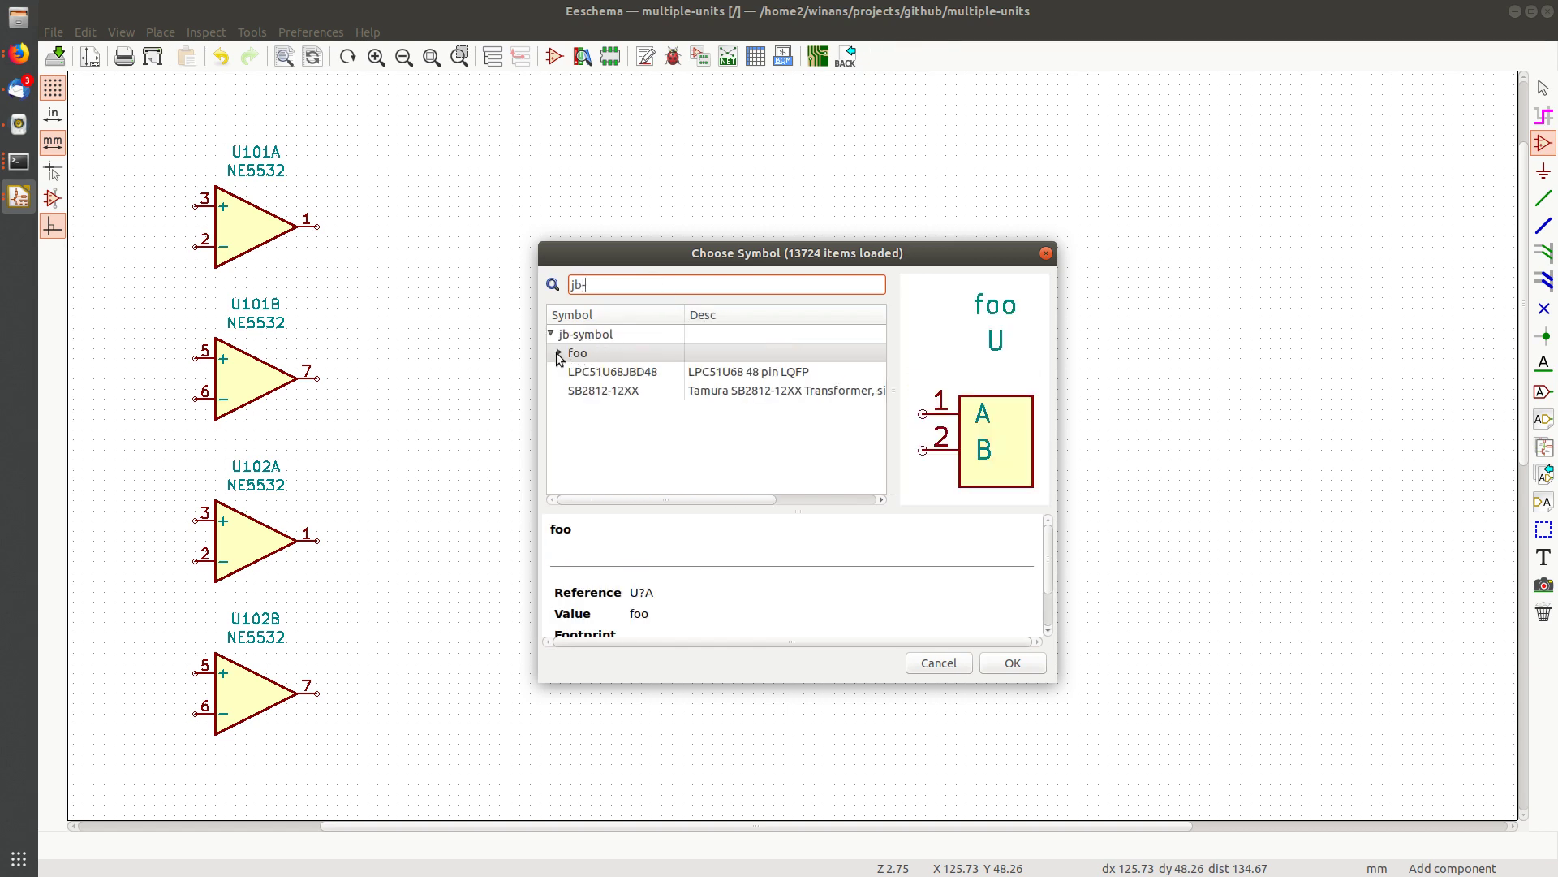
{"action": "left_click", "coordinate": [560, 355]}
{"action": "double_click", "coordinate": [605, 374]}
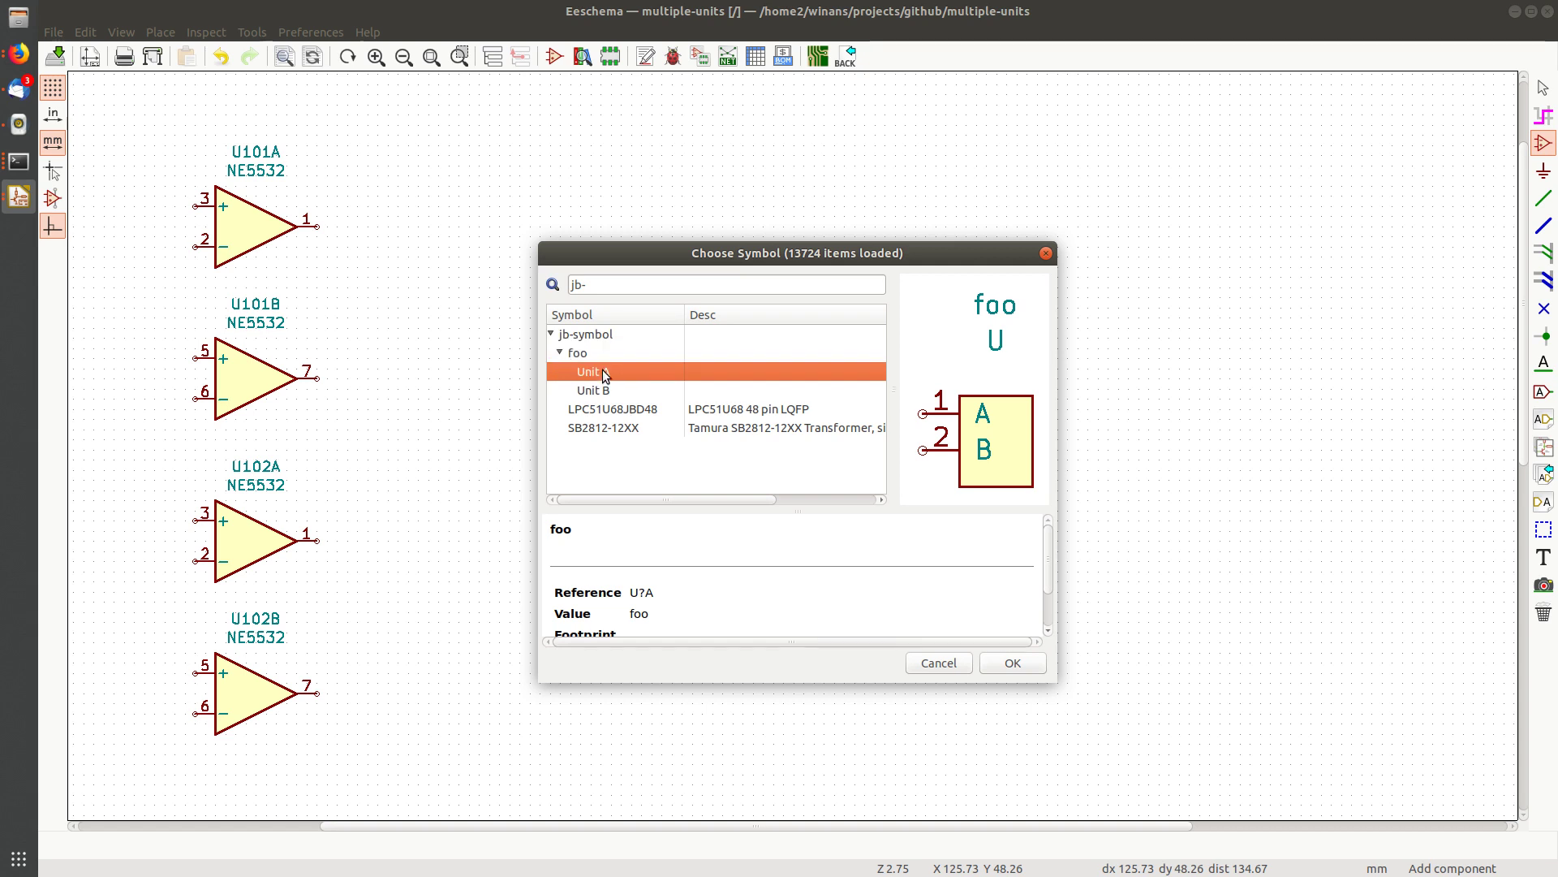
{"action": "left_click", "coordinate": [720, 371]}
Place Unit B of foo on the schematic directly below the placed Unit A
{"action": "left_click", "coordinate": [672, 449]}
{"action": "double_click", "coordinate": [595, 393]}
{"action": "left_click", "coordinate": [674, 531]}
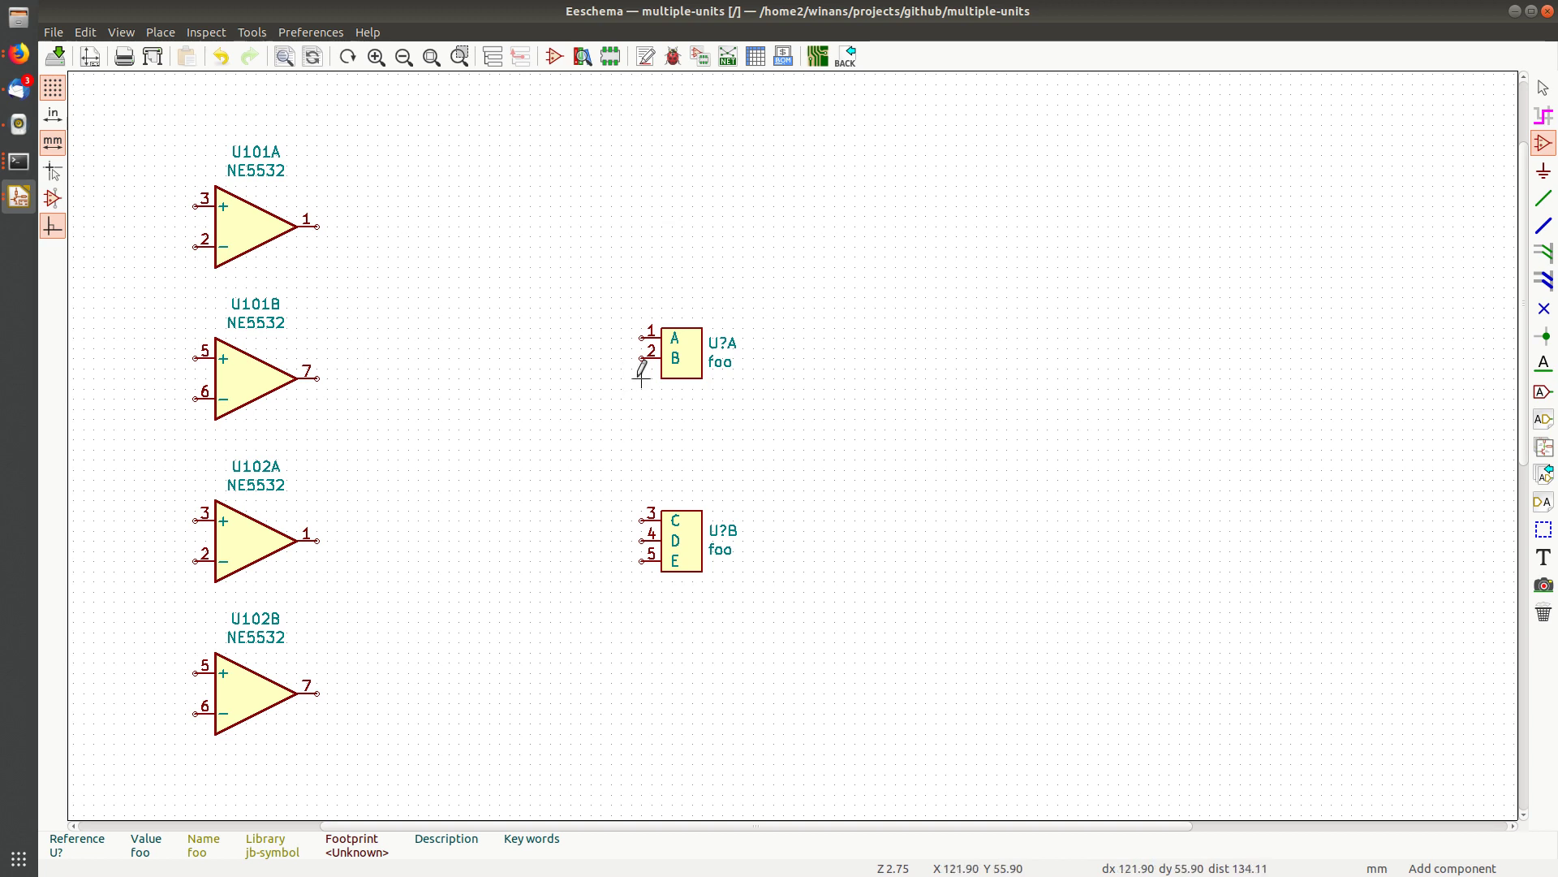
{"action": "key", "text": "Escape"}
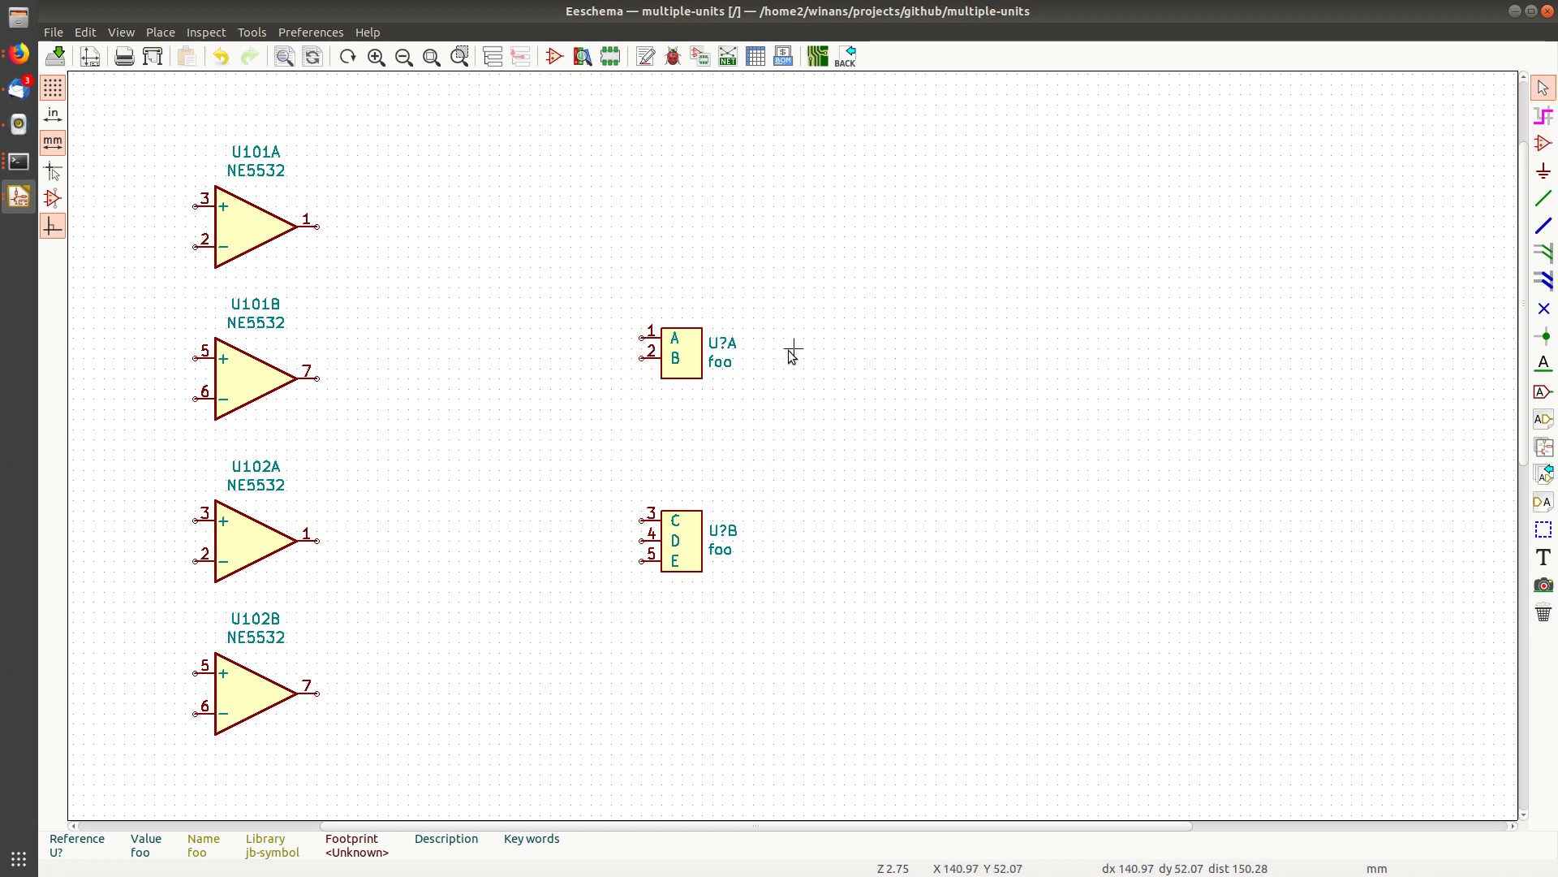
Duplicate both foo units, placing the Unit A copy to the right of the original and the Unit B copy above, between the two A units
{"action": "key", "text": "c"}
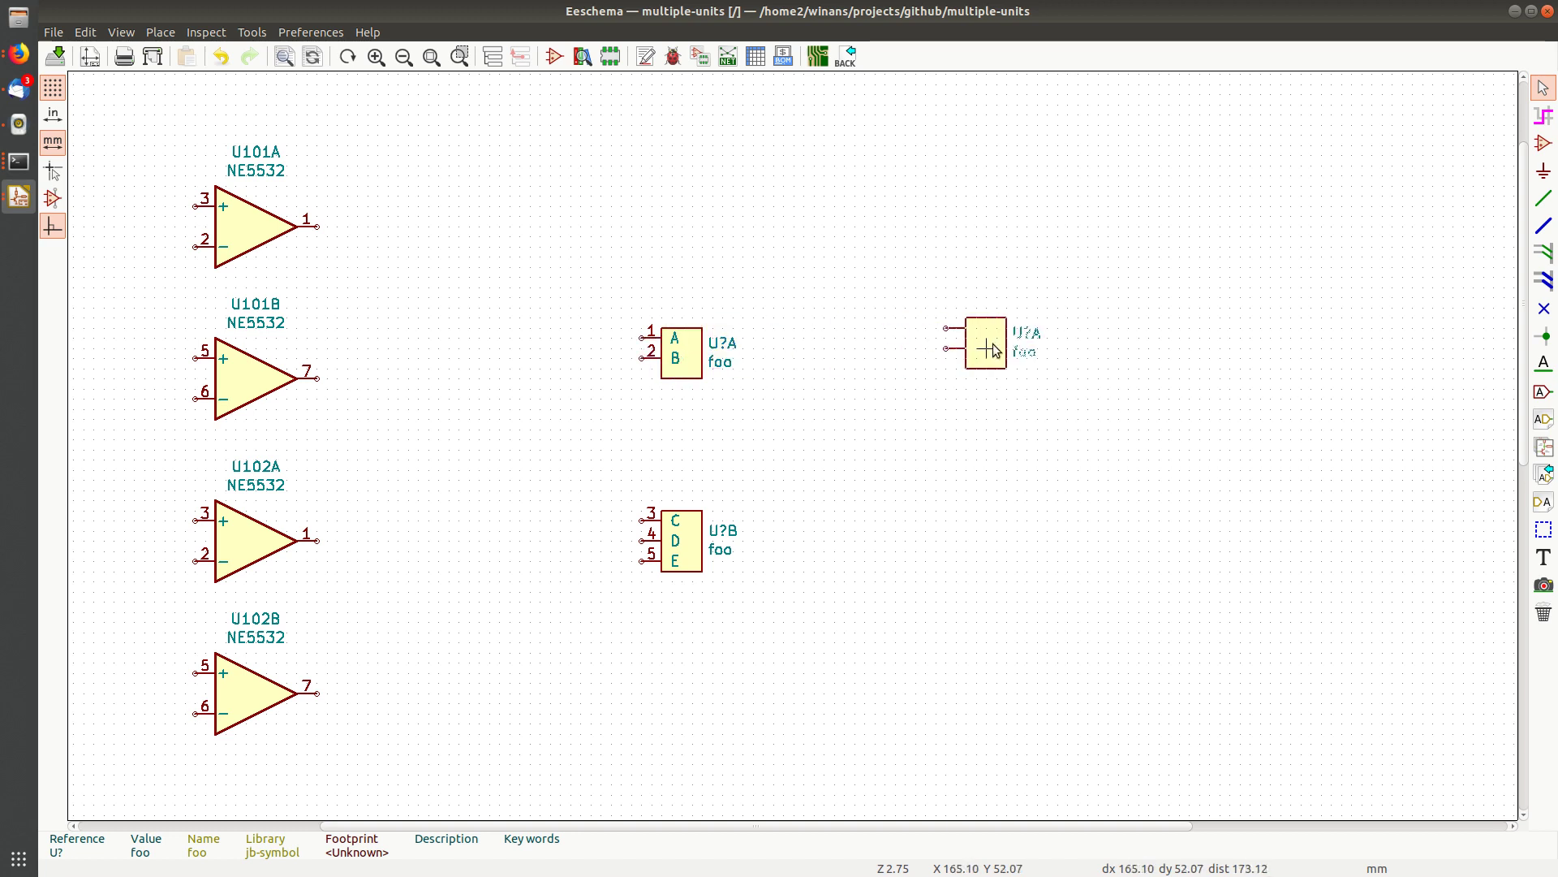
{"action": "key", "text": "c"}
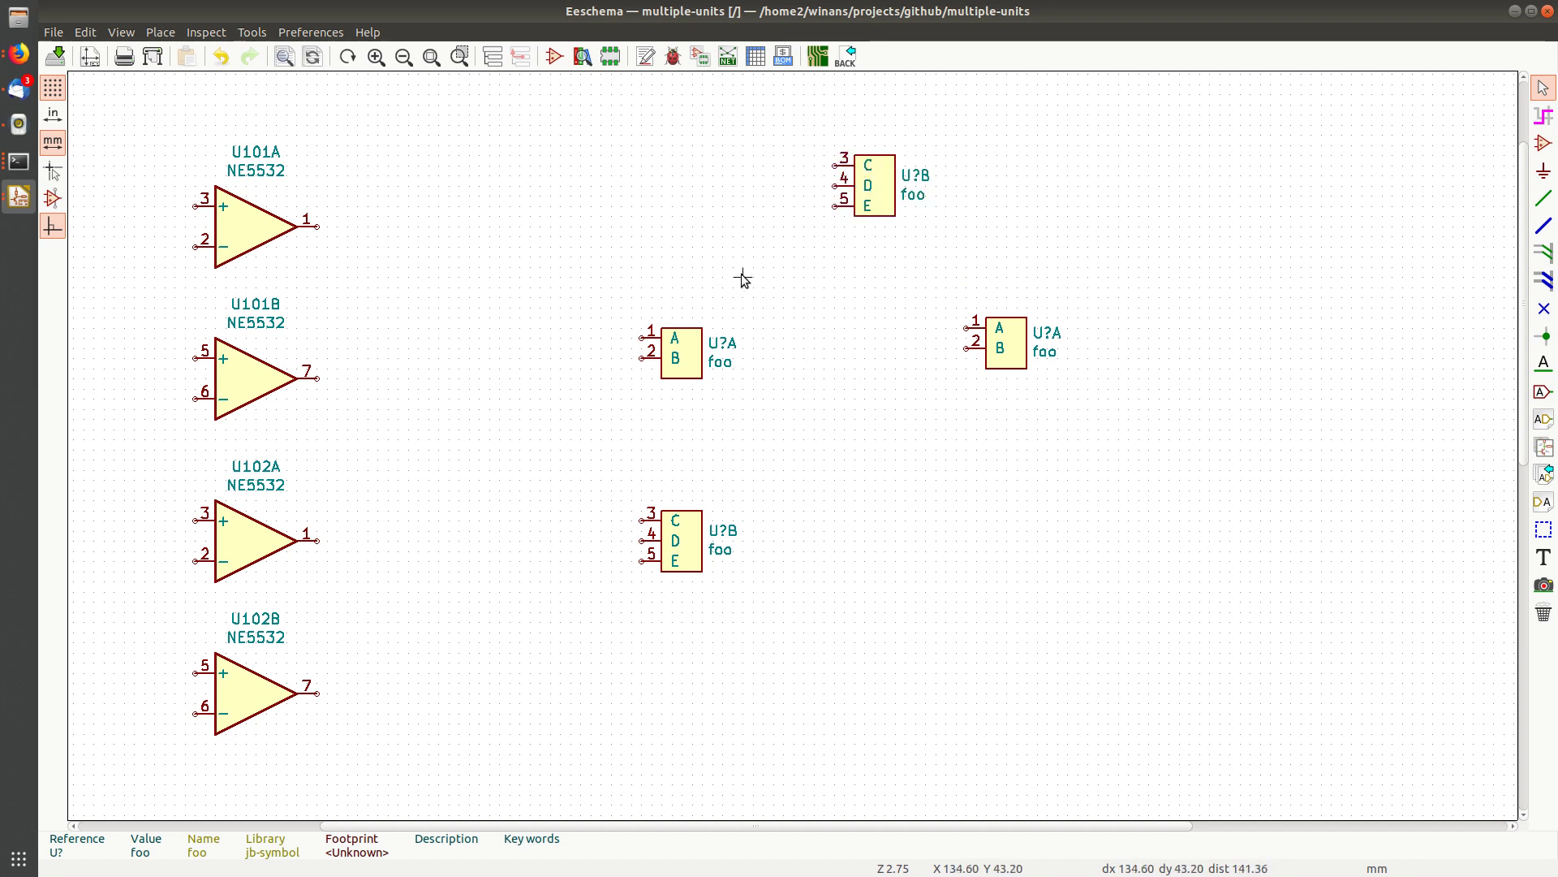
Delete the four NE5532 op-amp units as a block and save the schematic
{"action": "scroll", "coordinate": [742, 275], "scroll_direction": "down", "scroll_amount": 1}
{"action": "left_click_drag", "start_coordinate": [396, 325], "coordinate": [801, 413]}
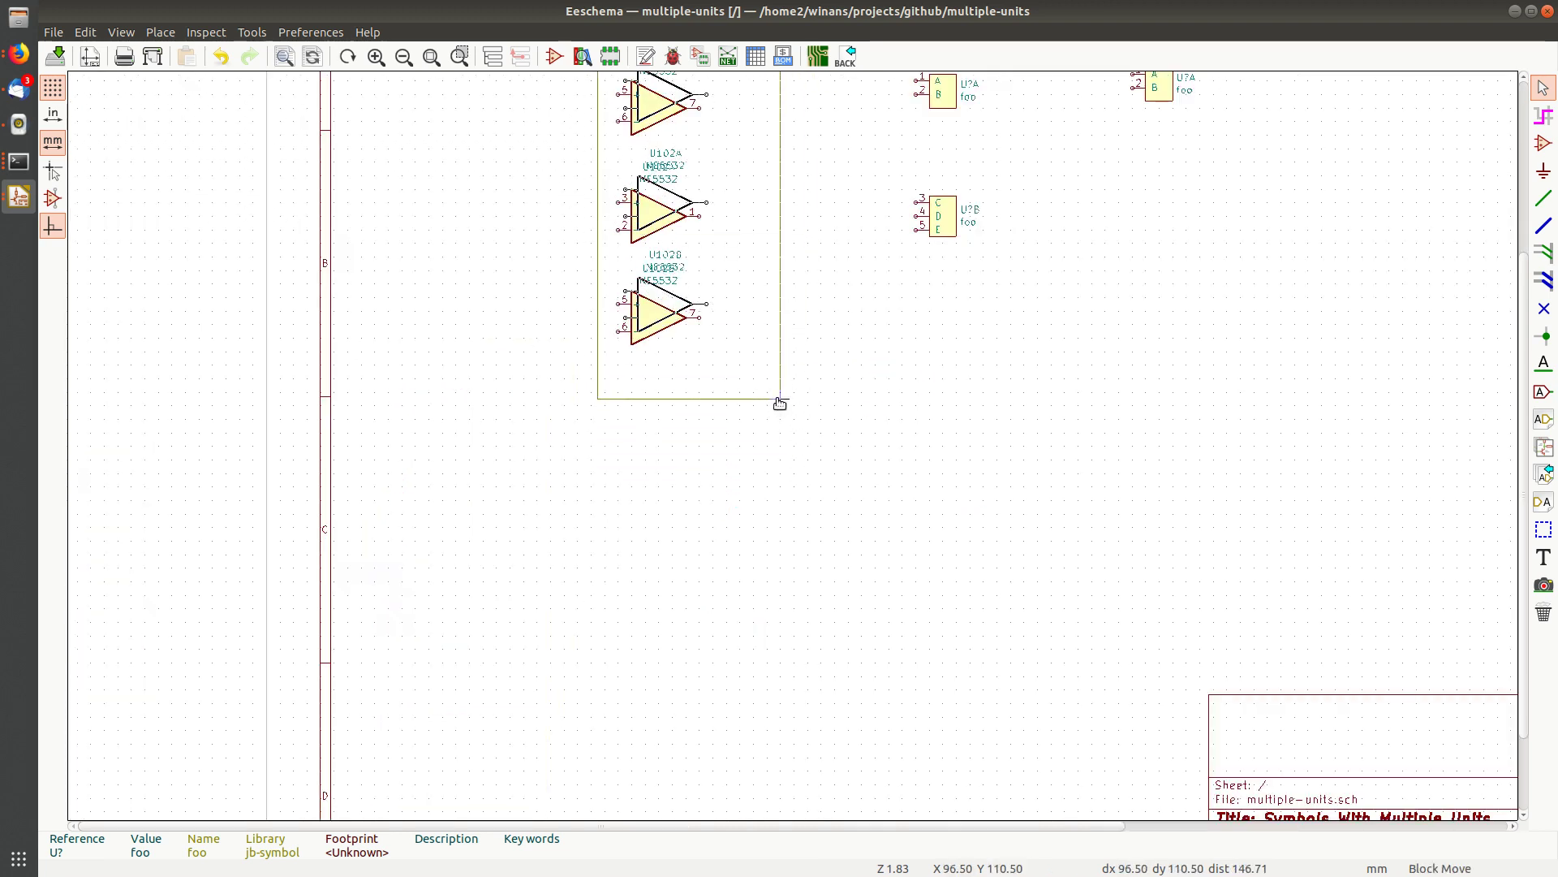
{"action": "key", "text": "Escape"}
{"action": "middle_click_drag", "start_coordinate": [772, 391], "coordinate": [453, 654]}
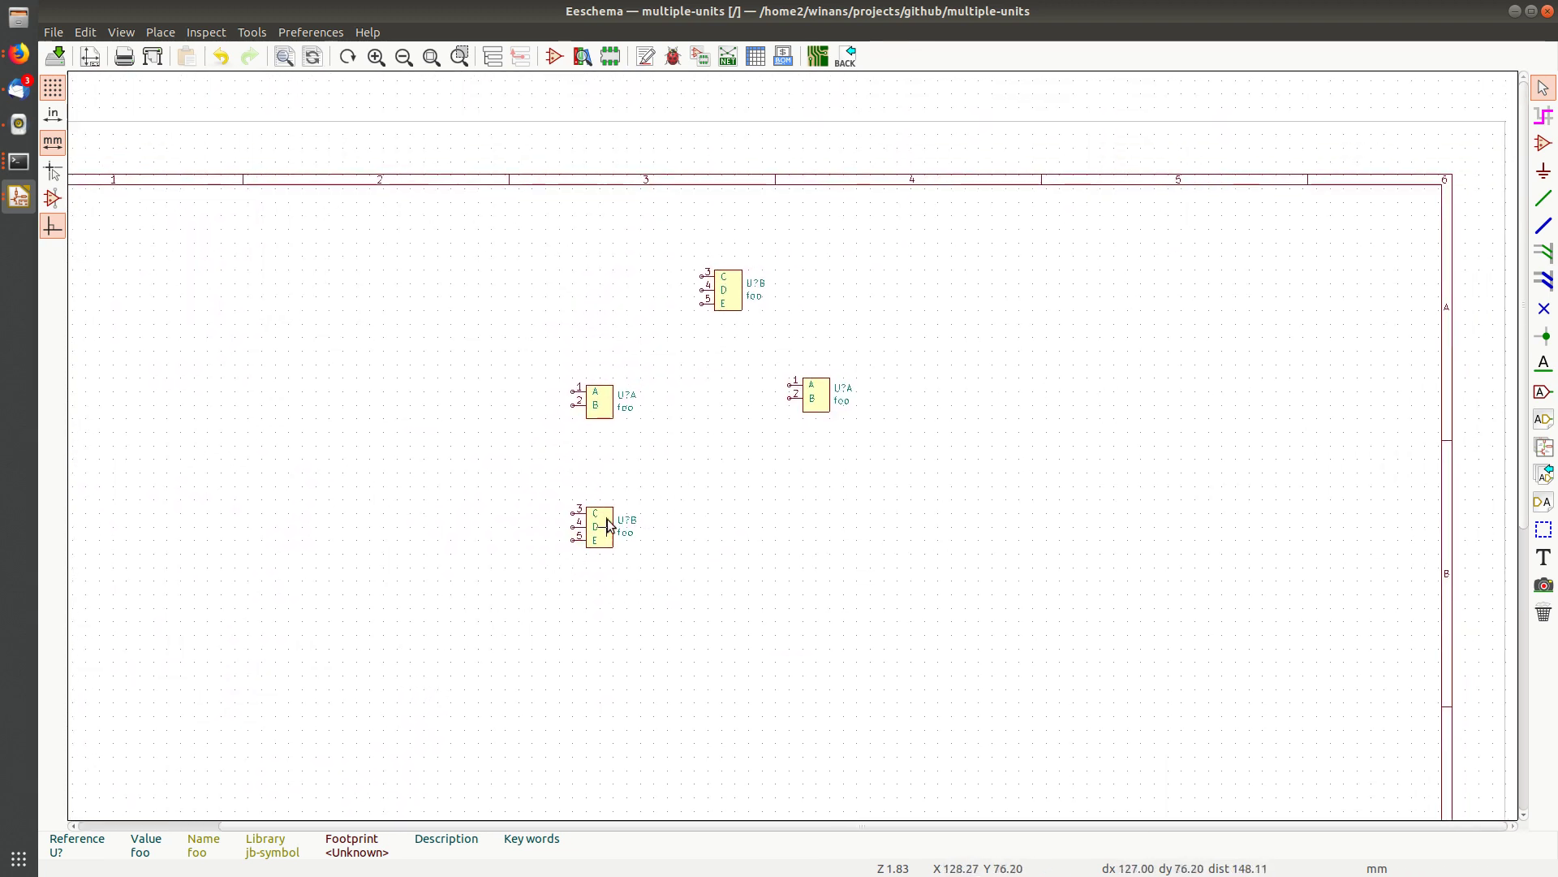
{"action": "key", "text": "ctrl+s"}
Start footprint assignment, annotate the schematic by Y position keeping existing annotations, and close the Assign Footprints window
{"action": "left_click", "coordinate": [700, 56]}
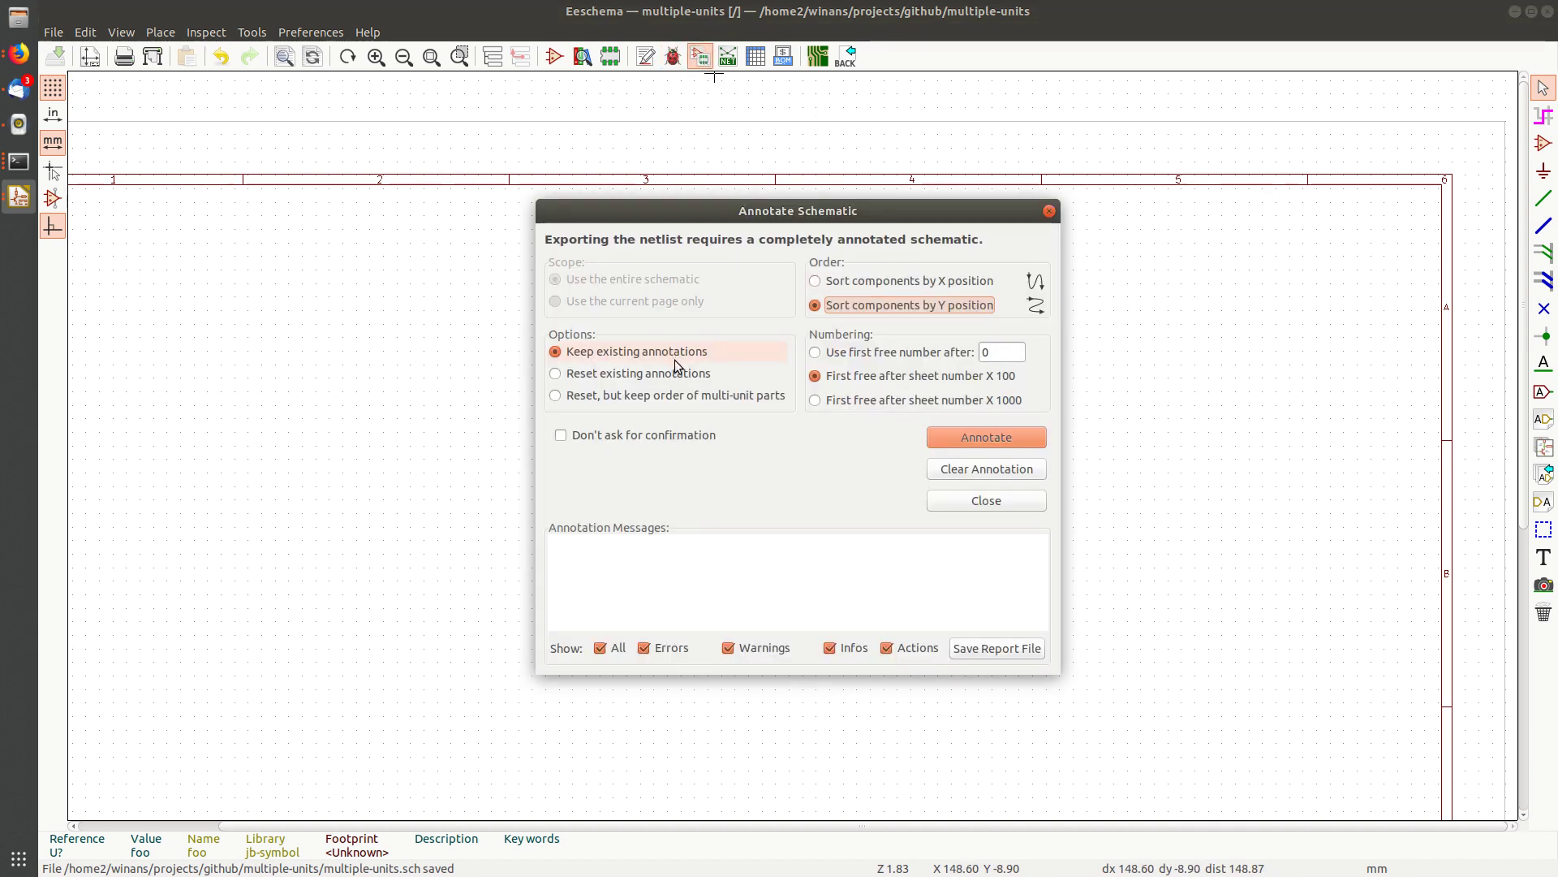
{"action": "left_click", "coordinate": [991, 437]}
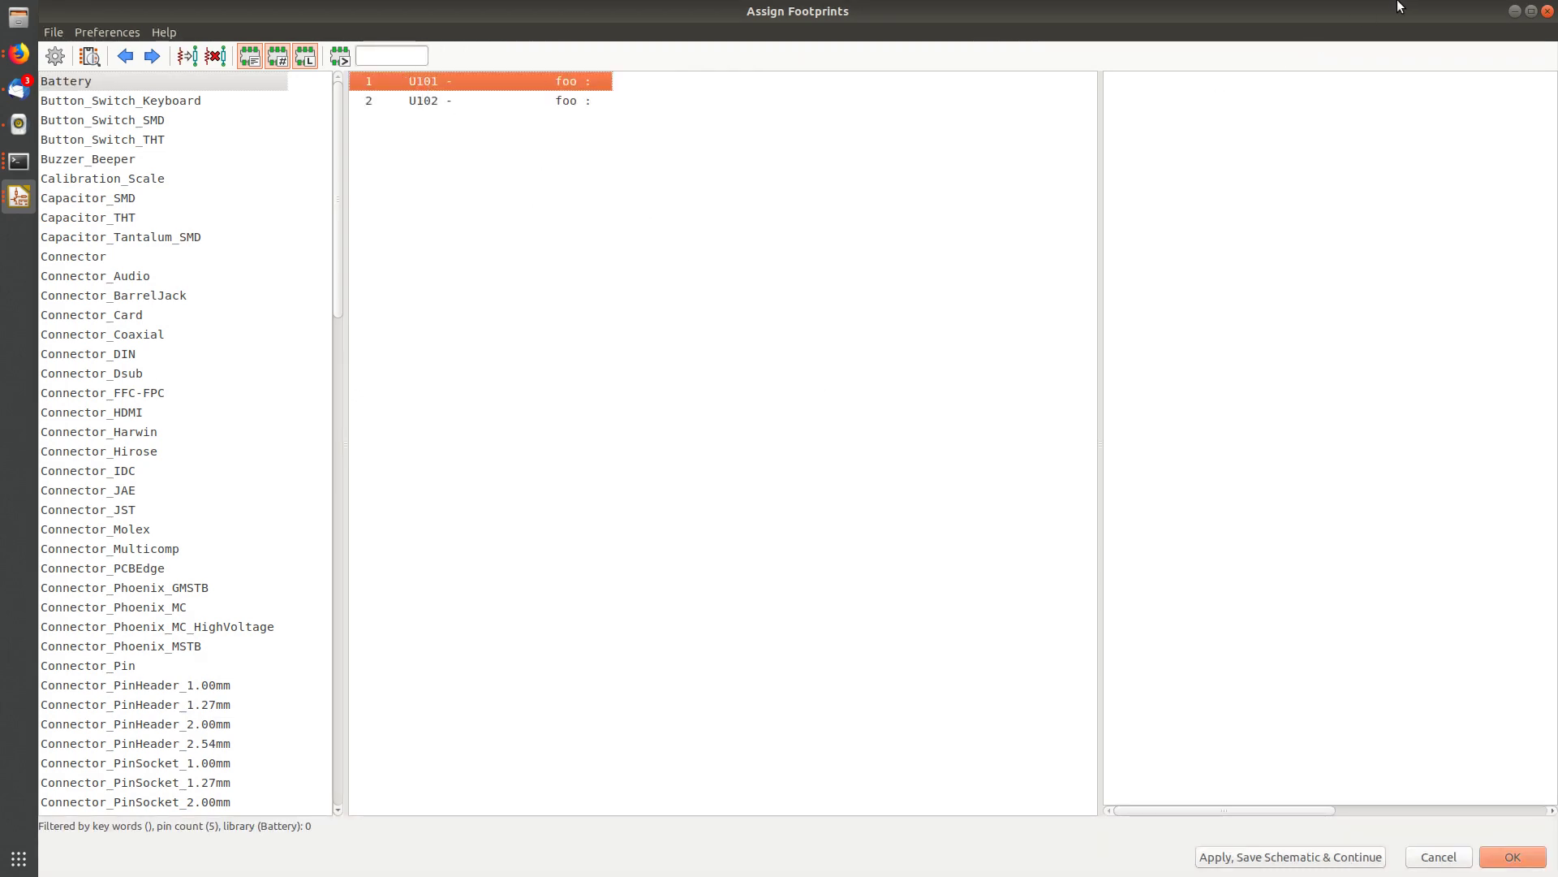
{"action": "left_click", "coordinate": [1546, 10]}
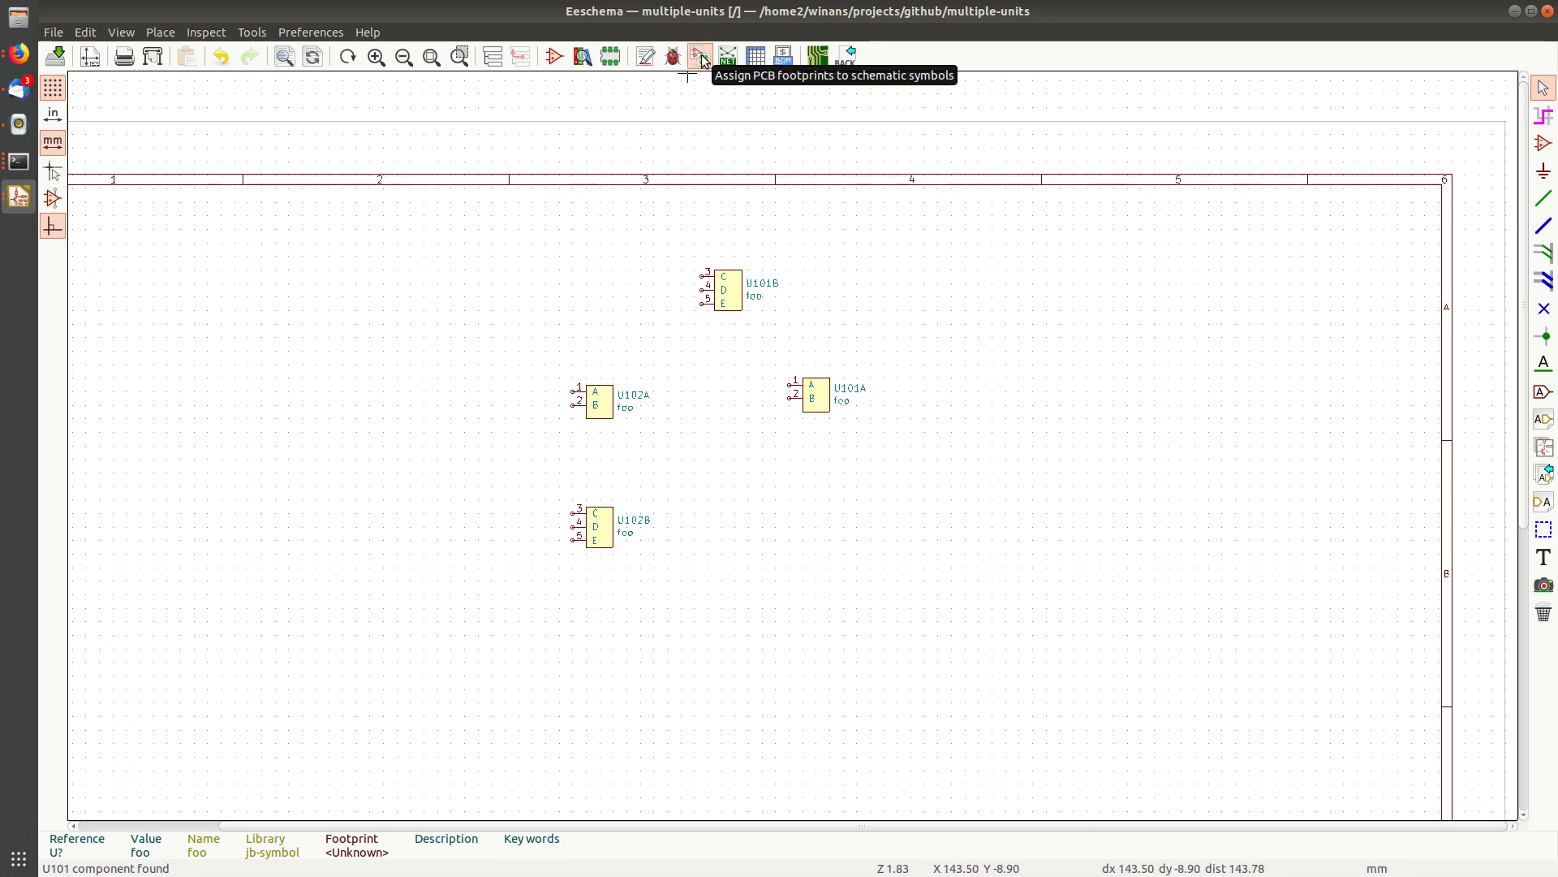
Run Annotate Schematic on the entire schematic, sorted by Y position and numbered from the first free after sheet number X 100
{"action": "left_click", "coordinate": [651, 63]}
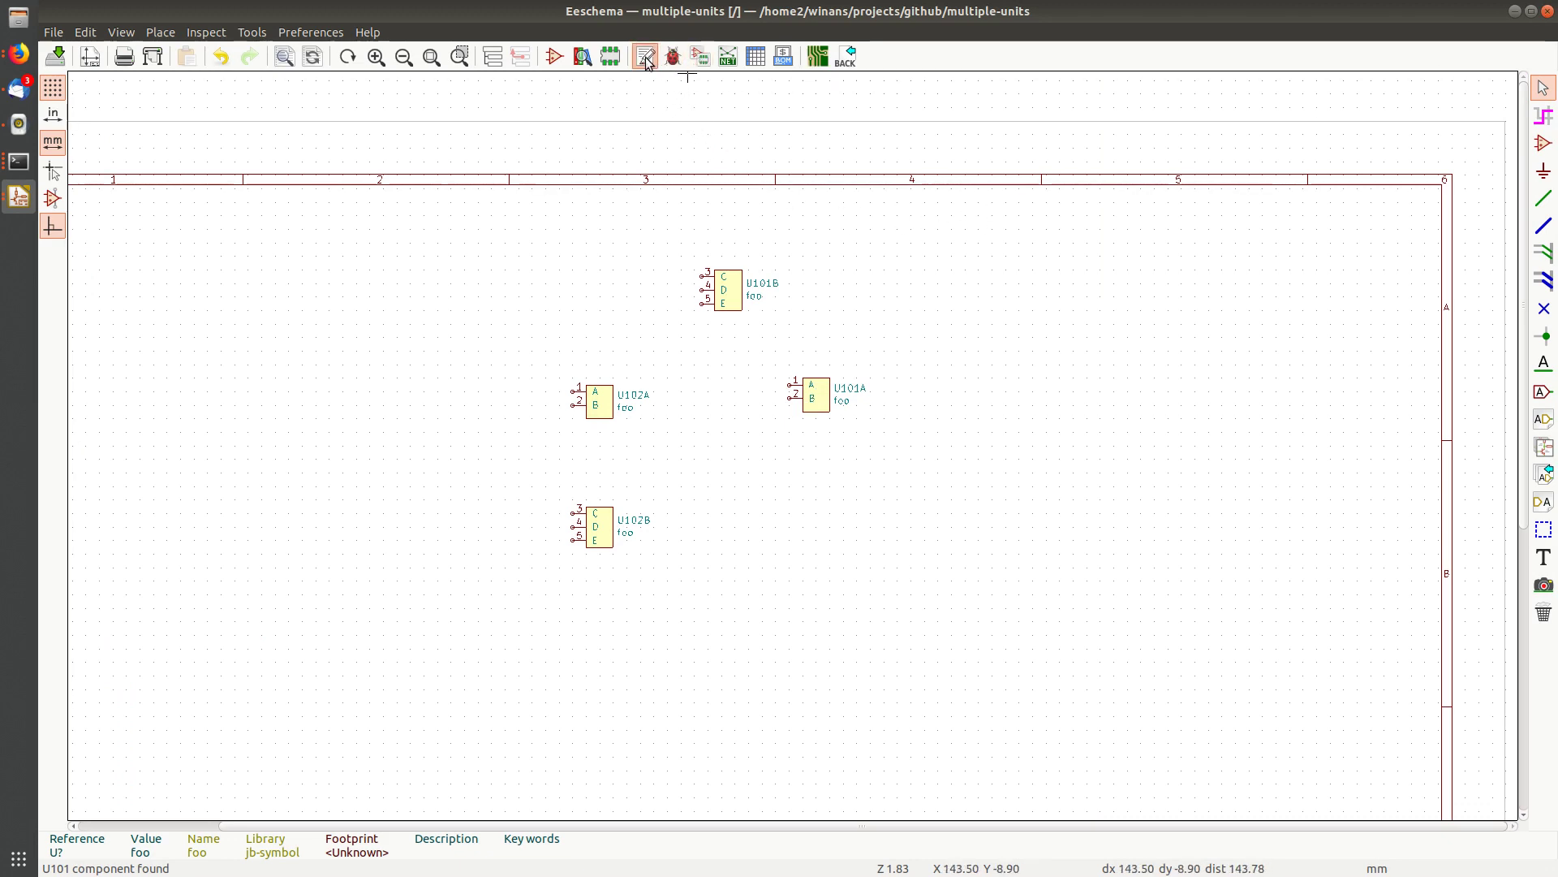
{"action": "left_click", "coordinate": [1049, 211]}
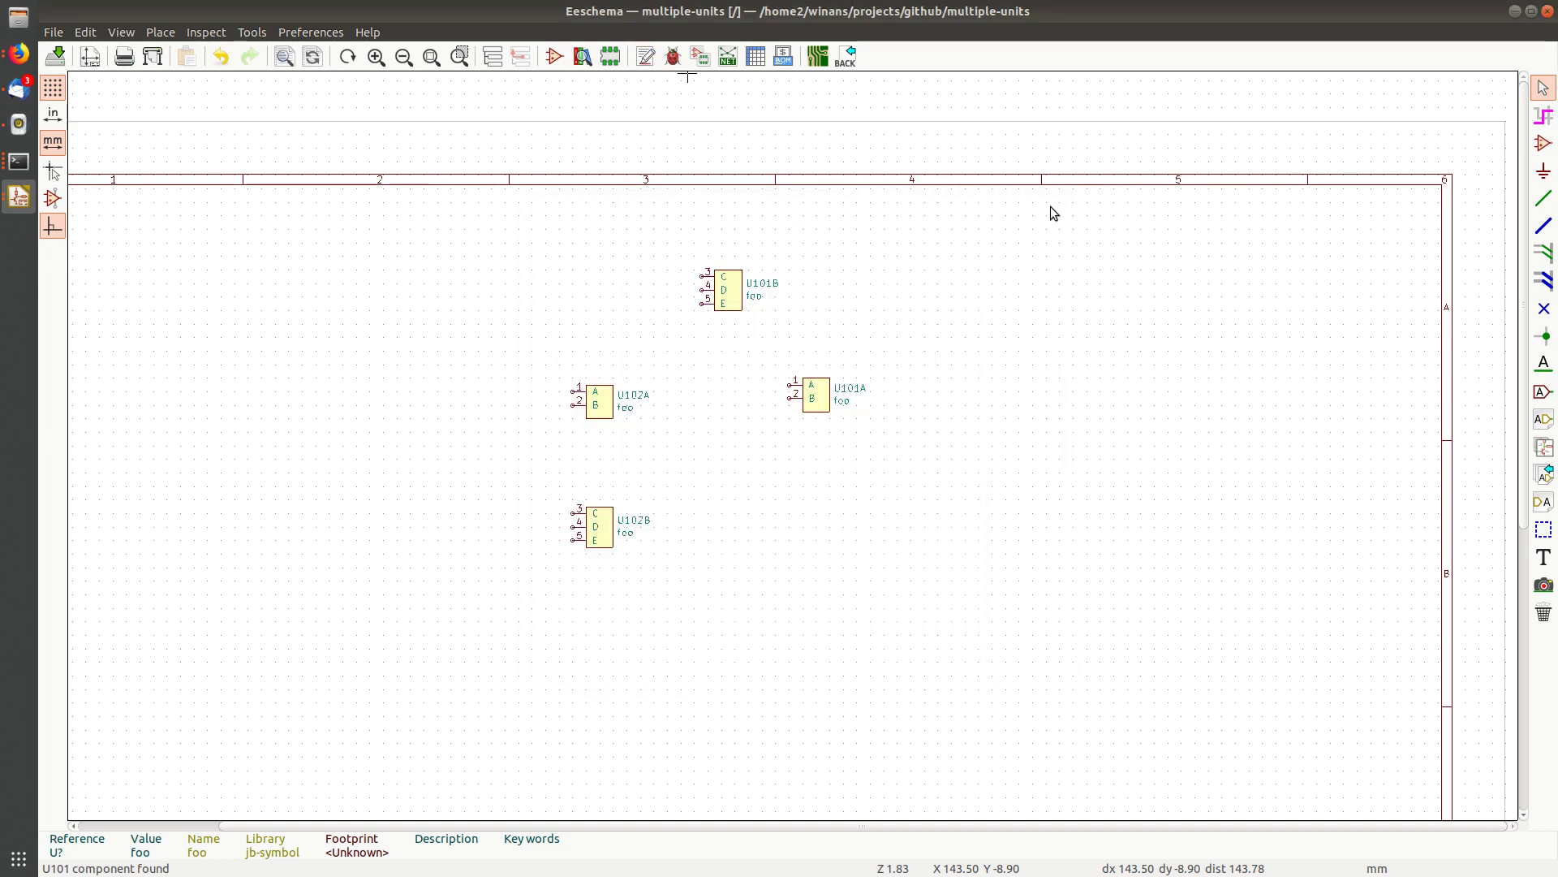
{"action": "left_click", "coordinate": [646, 56]}
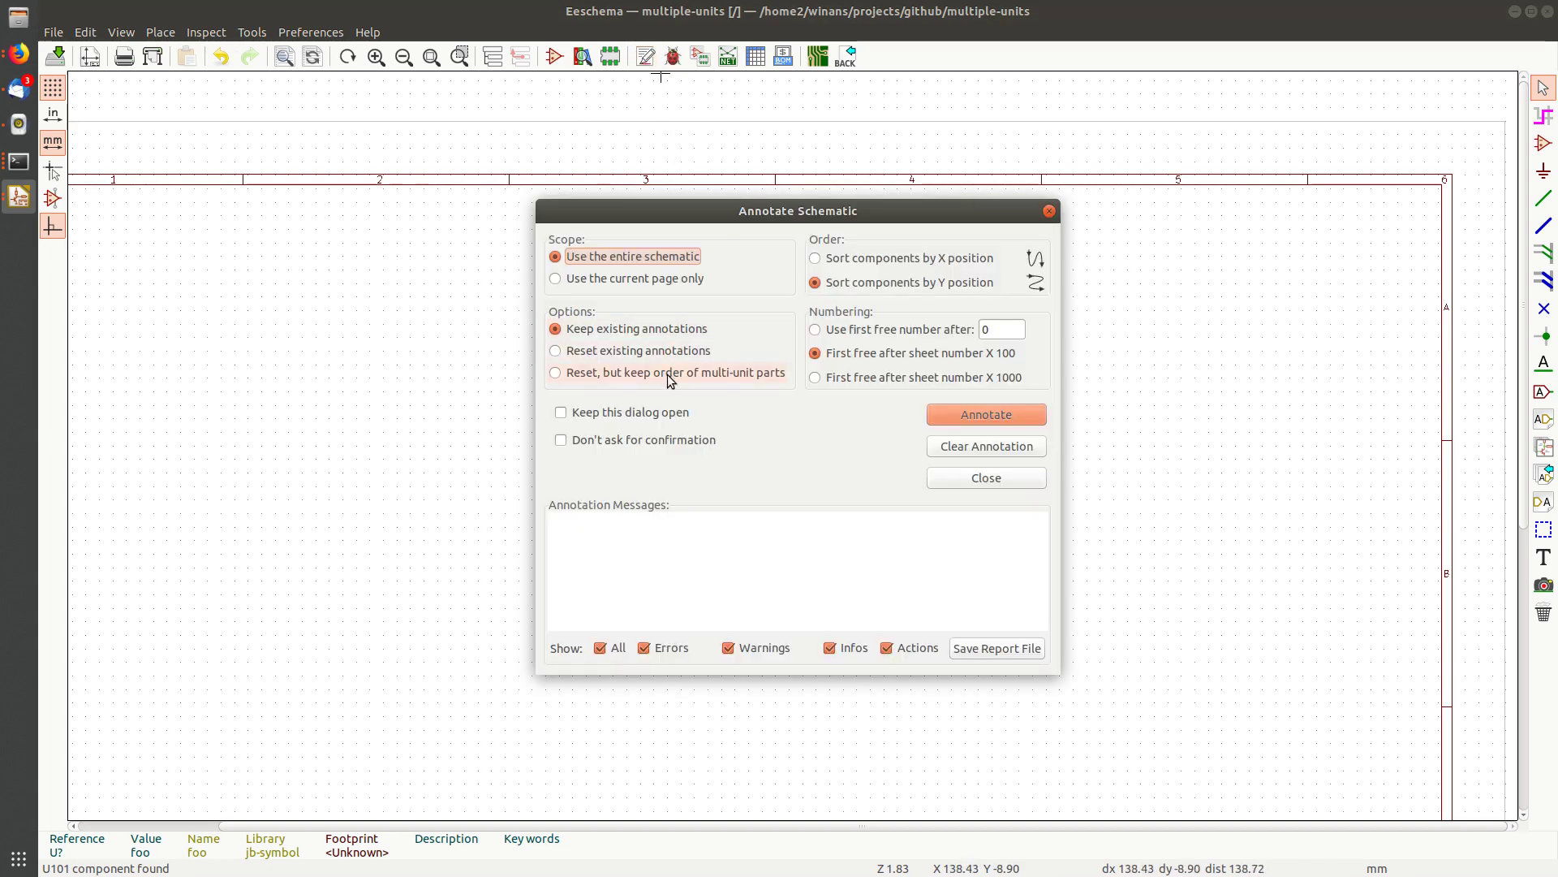
{"action": "left_click", "coordinate": [1024, 415]}
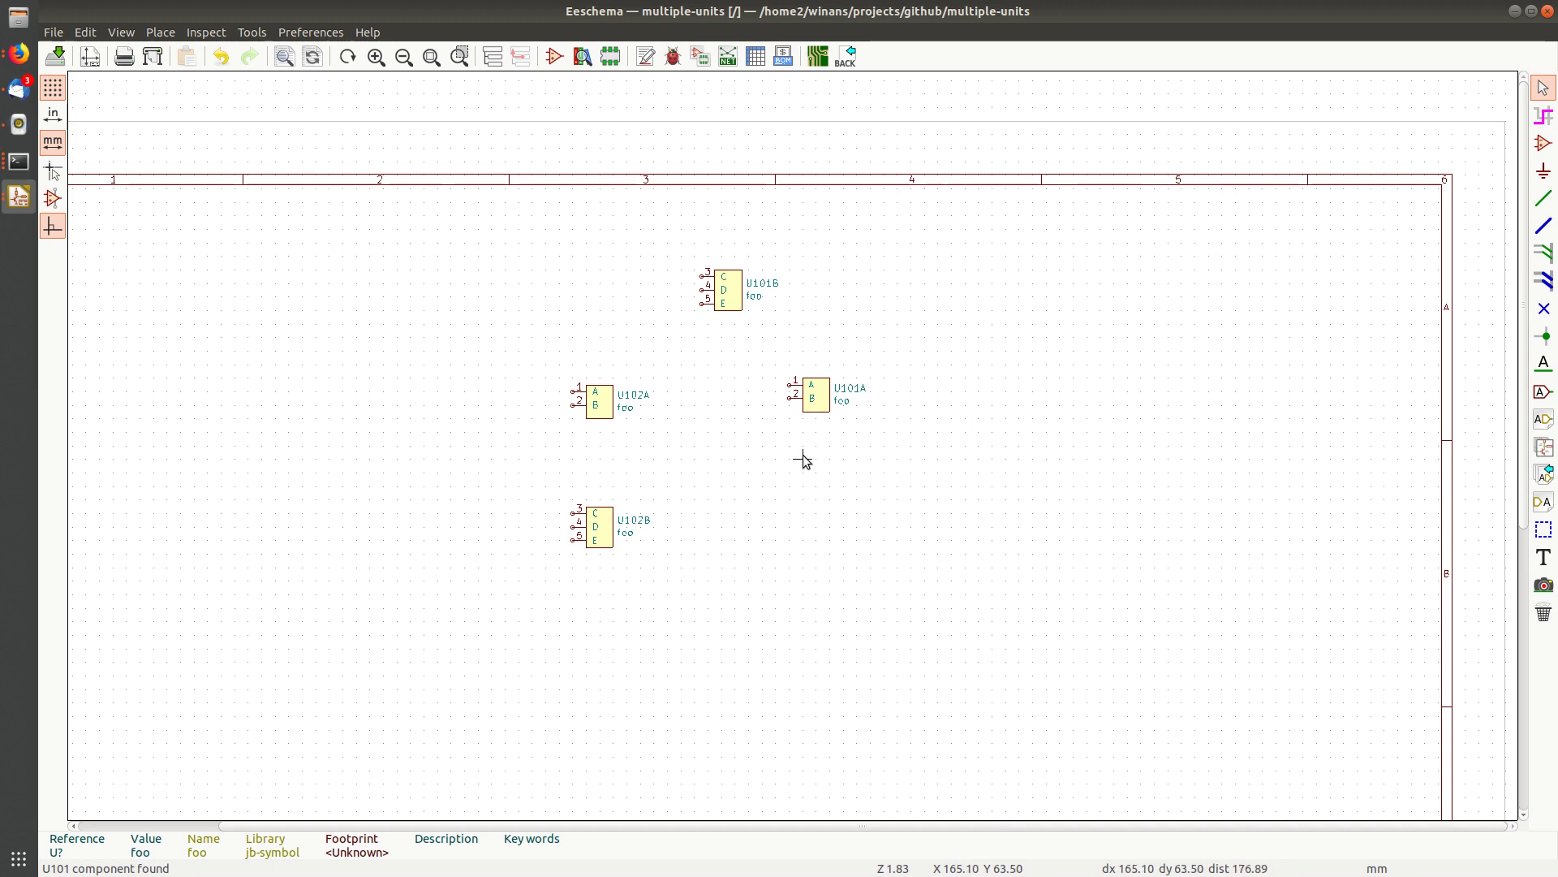
Examine how the reference designators and unit letters are paired across the four foo symbols
{"action": "middle_click_drag", "start_coordinate": [734, 452], "coordinate": [634, 484]}
{"action": "scroll", "coordinate": [634, 484], "scroll_direction": "up", "scroll_amount": 2}
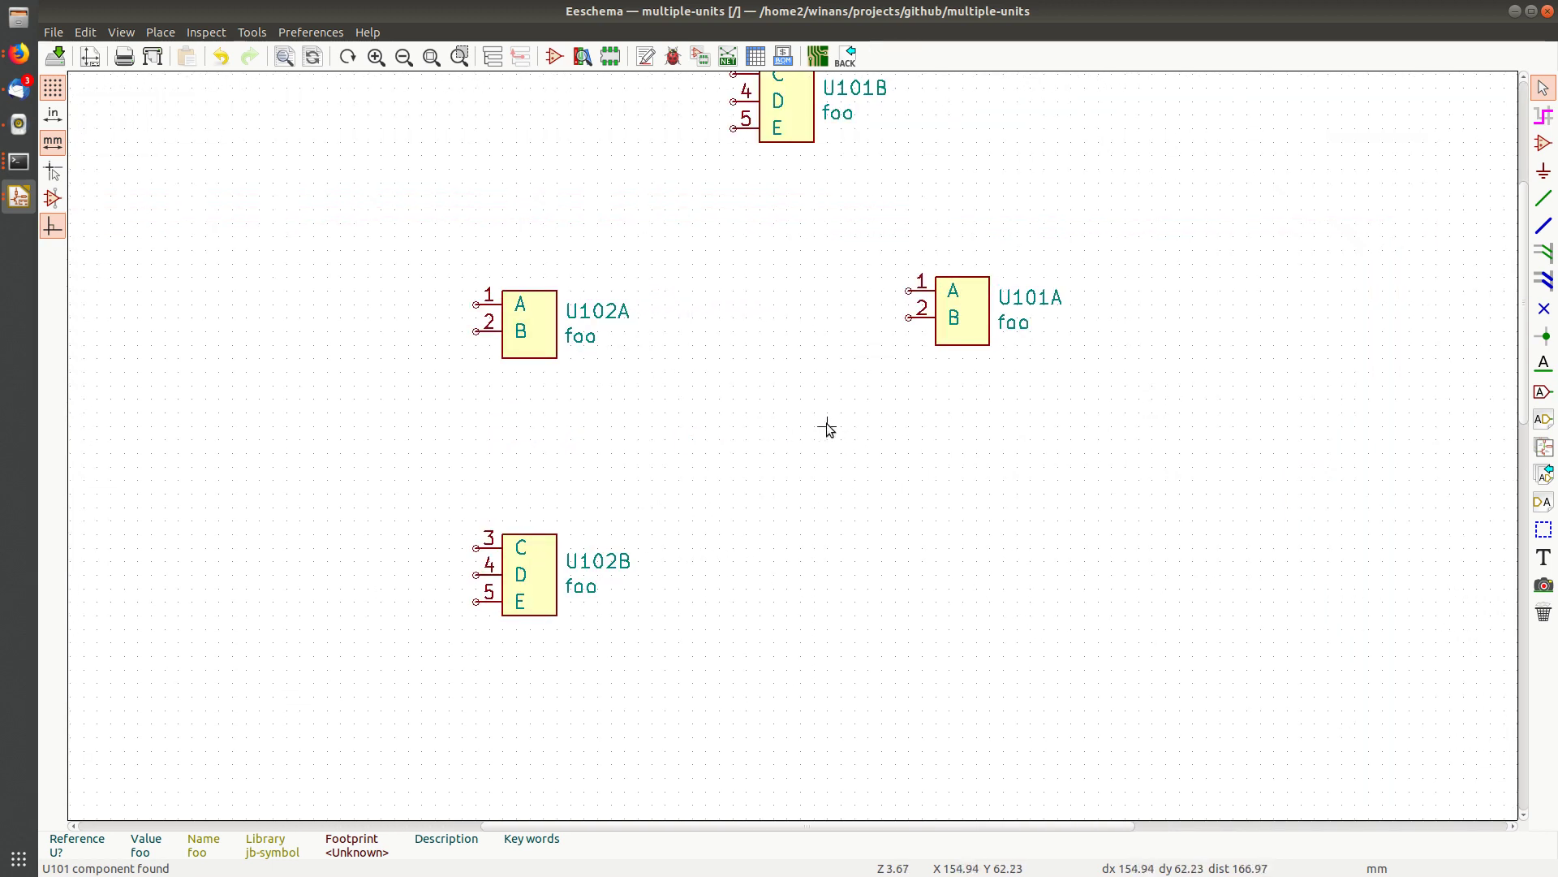
{"action": "middle_click_drag", "start_coordinate": [828, 428], "coordinate": [637, 584]}
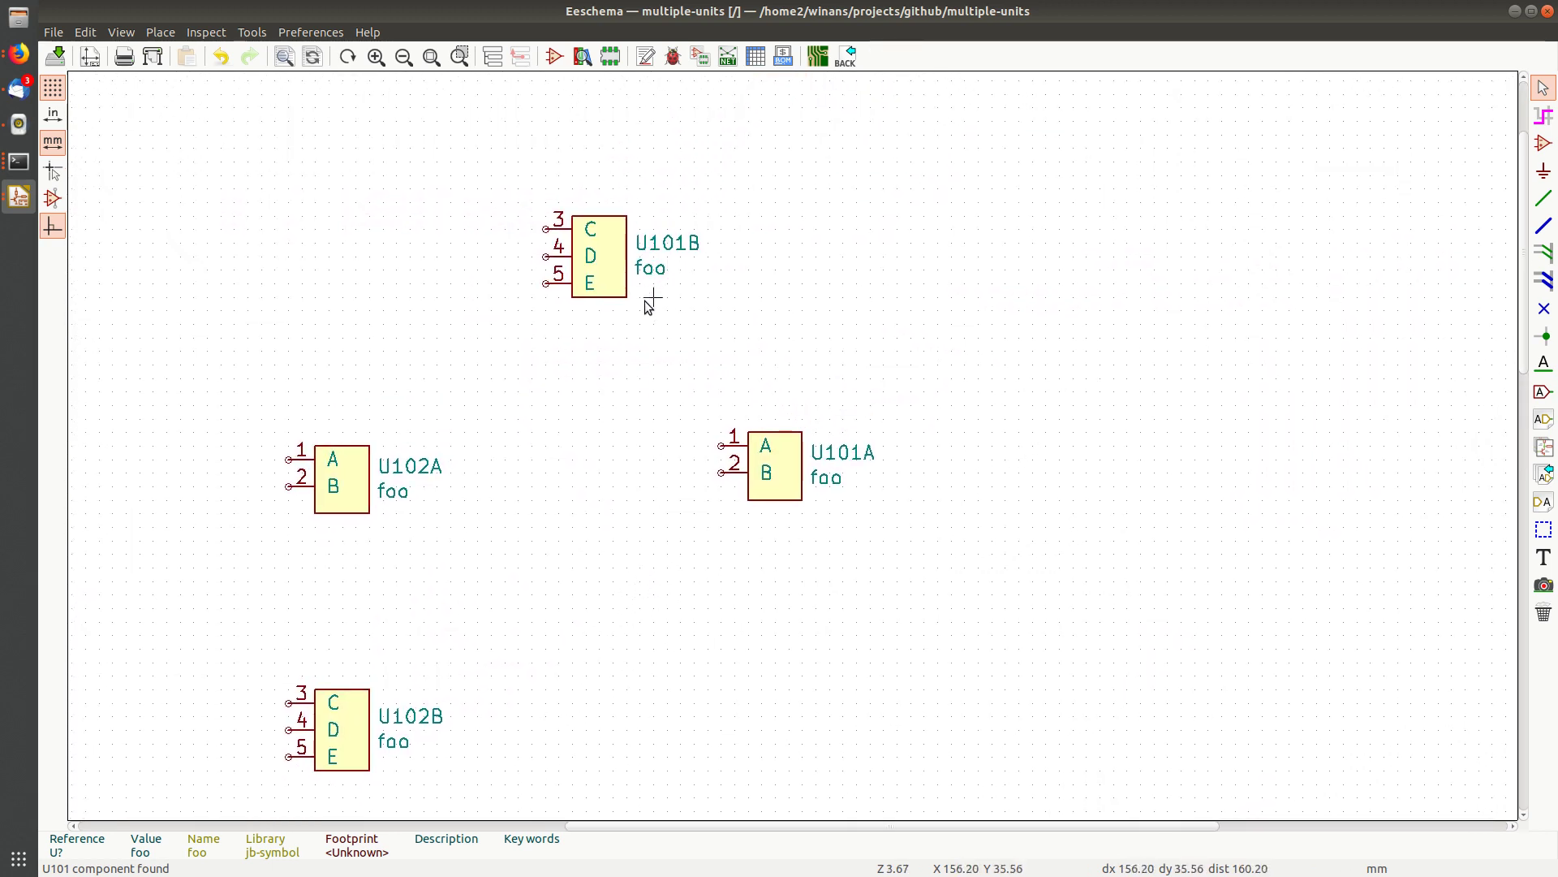
{"action": "middle_click_drag", "start_coordinate": [637, 427], "coordinate": [746, 307]}
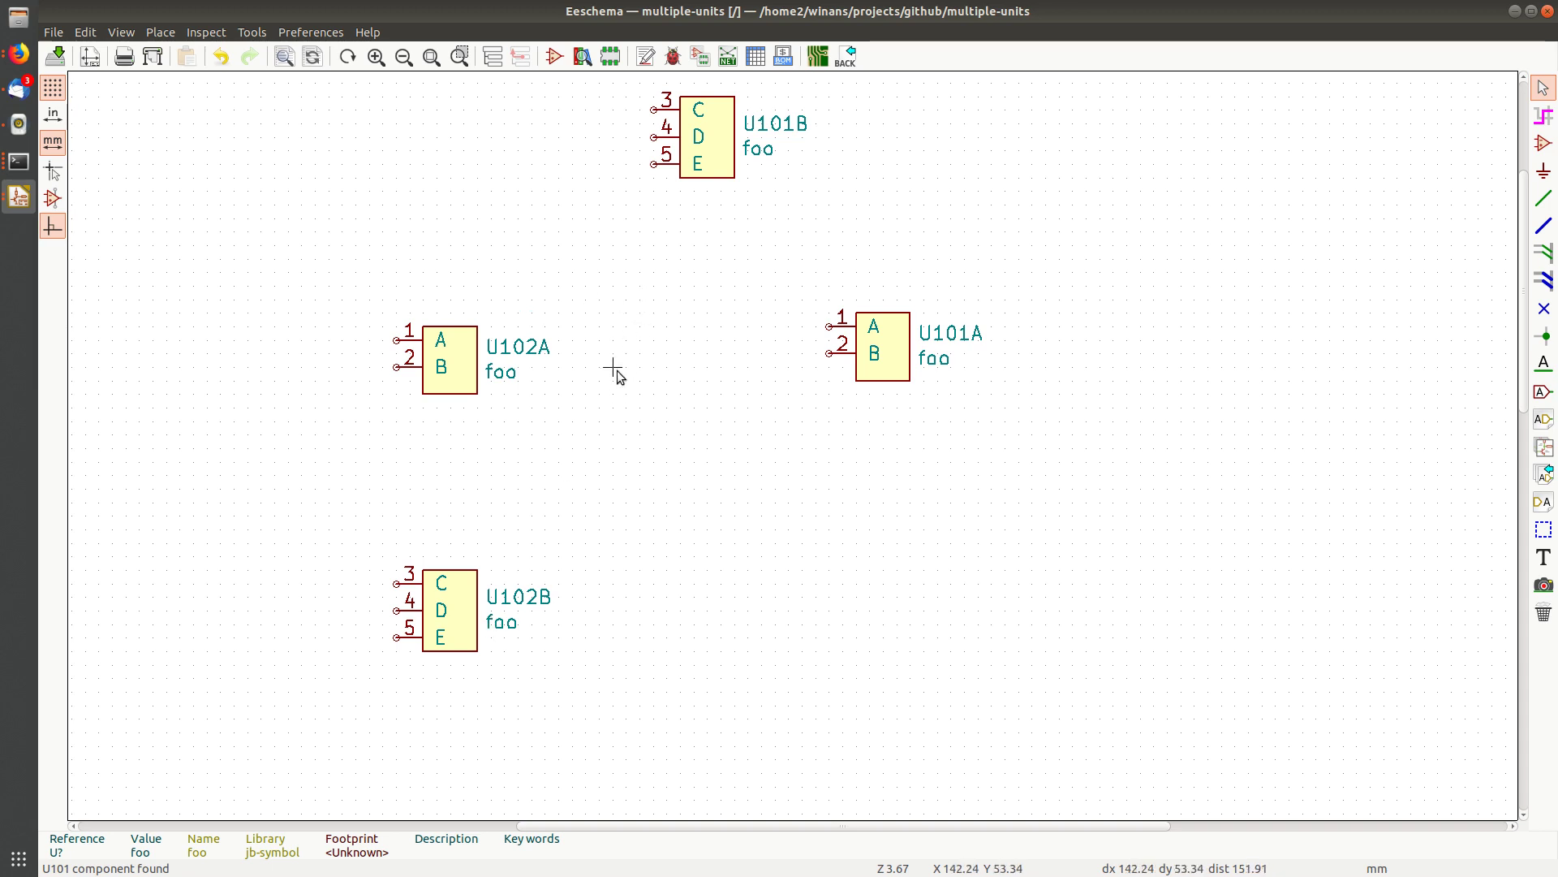
{"action": "middle_click_drag", "start_coordinate": [626, 382], "coordinate": [609, 397]}
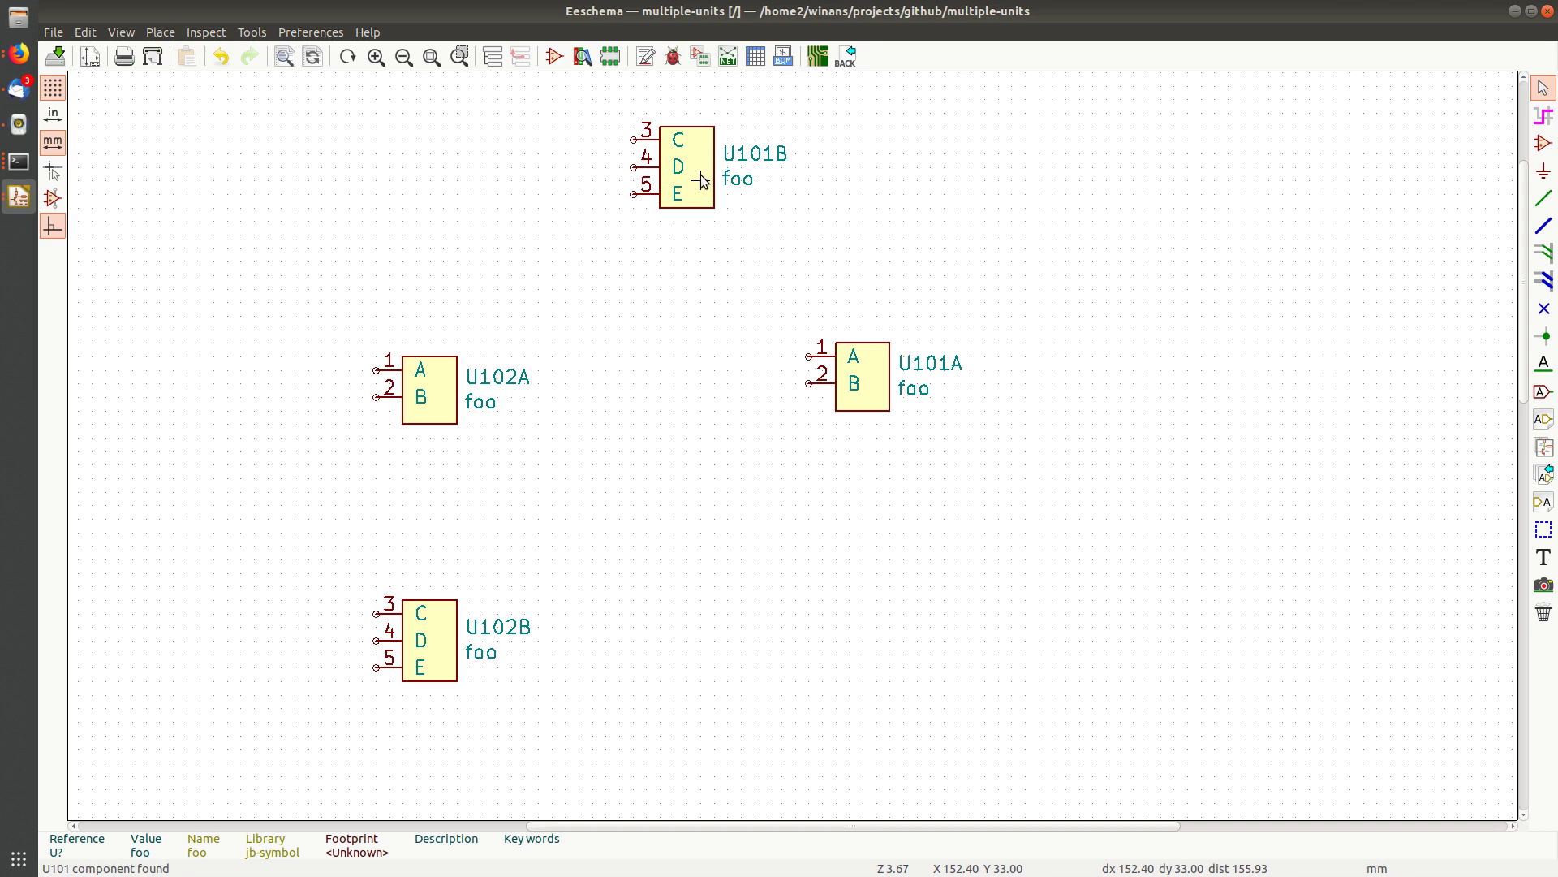
{"action": "key", "text": "w"}
{"action": "key", "text": "Escape"}
{"action": "key", "text": "Escape"}
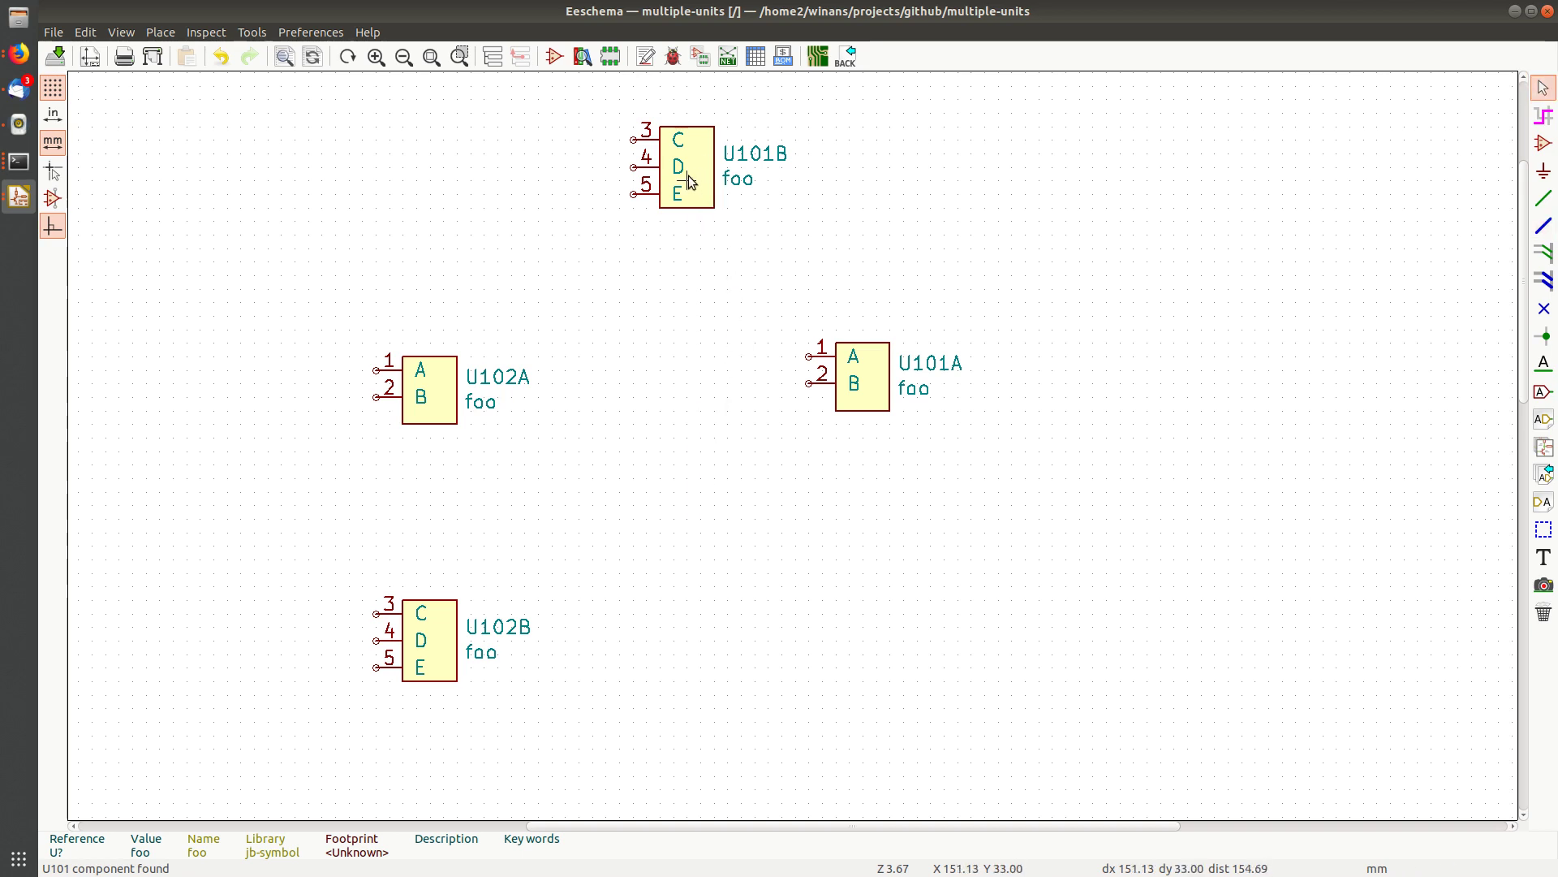
Move U101B to the lower right of U102B, and U101A to the right of U102A
{"action": "key", "text": "m"}
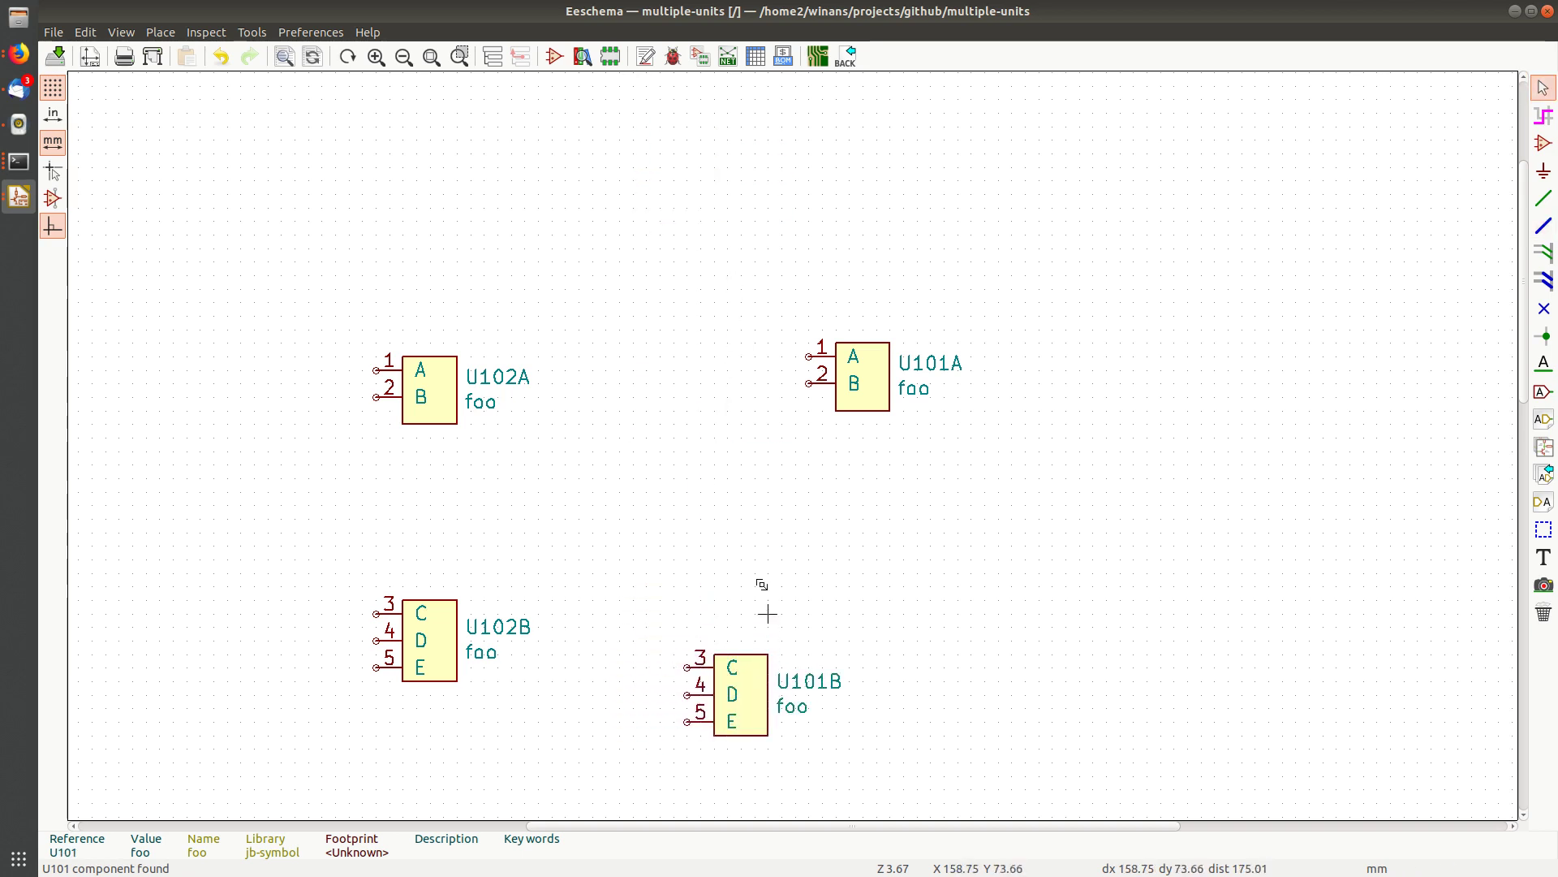
{"action": "left_click", "coordinate": [767, 614]}
{"action": "key", "text": "m"}
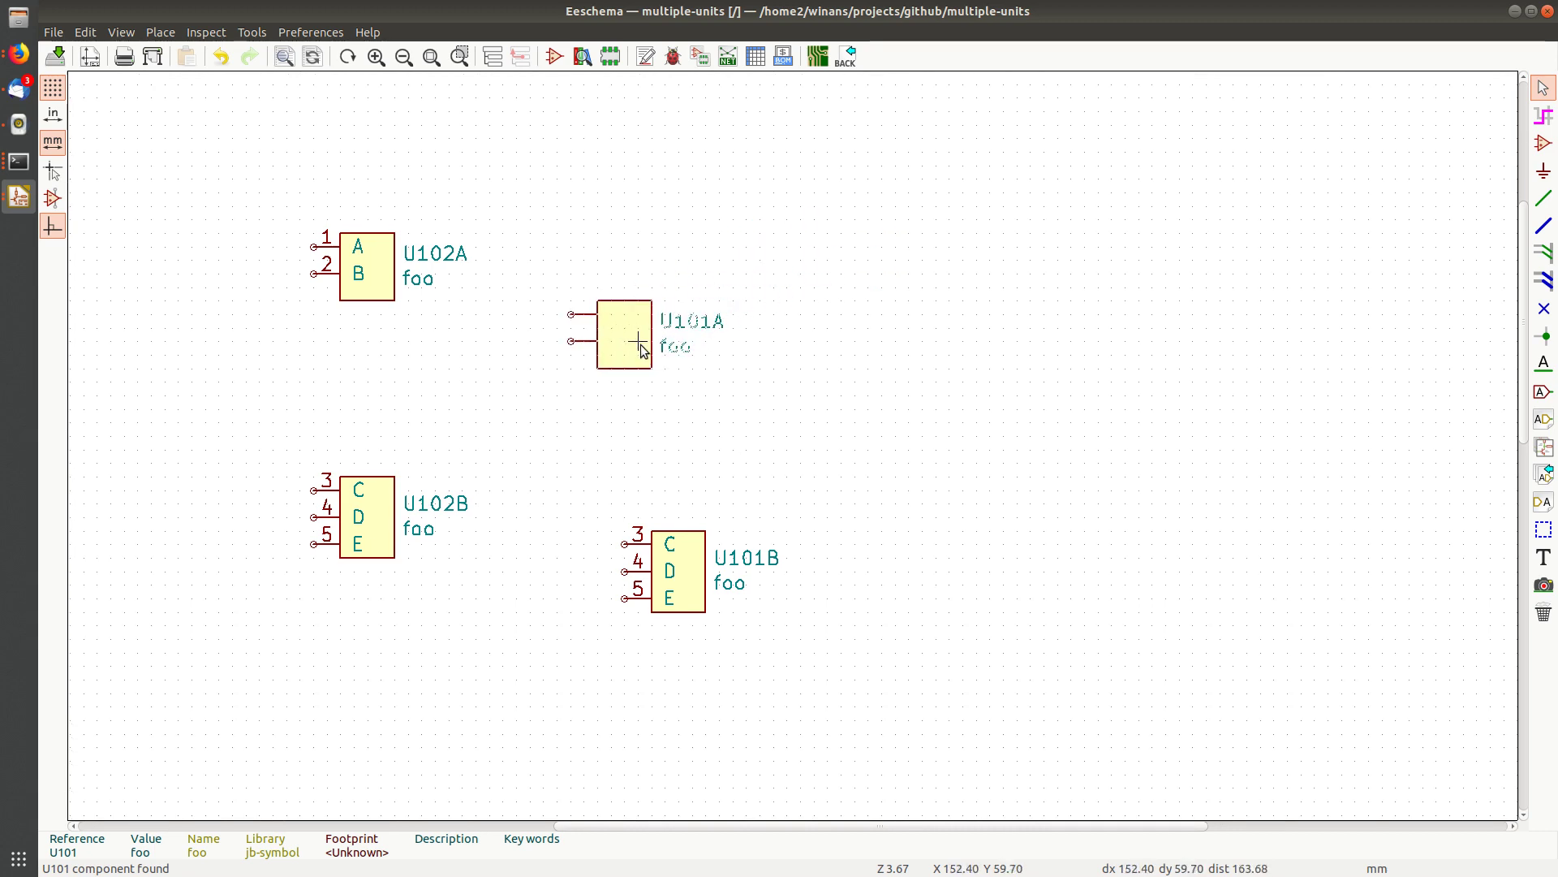
{"action": "left_click", "coordinate": [640, 333]}
Reset existing annotations and re-annotate the entire schematic by Y position, numbering from the first free after sheet number X 100
{"action": "left_click", "coordinate": [552, 57]}
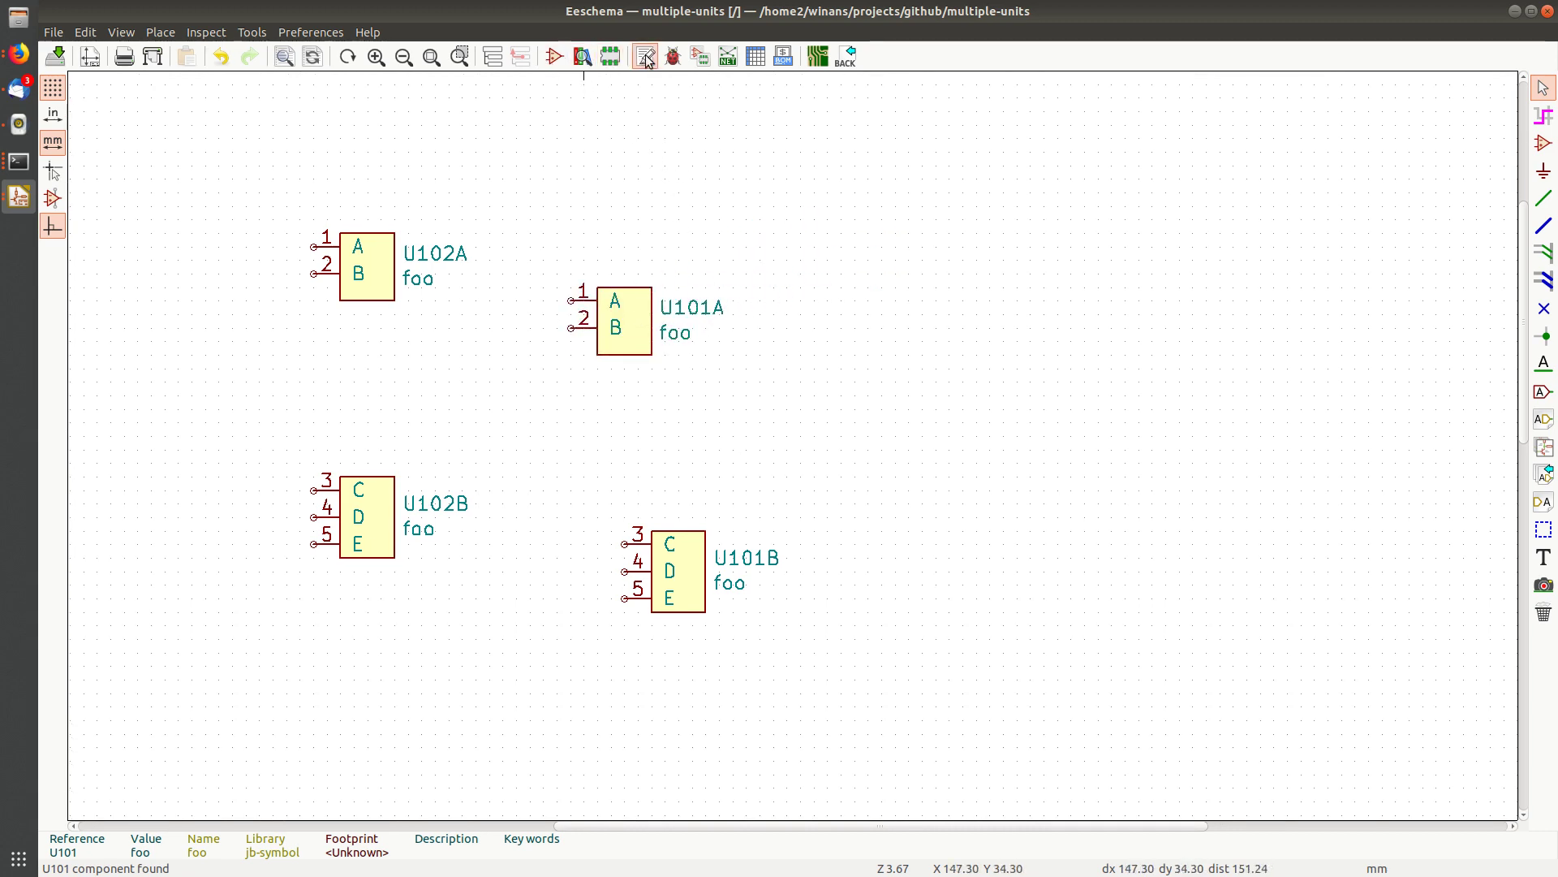
{"action": "left_click", "coordinate": [682, 351]}
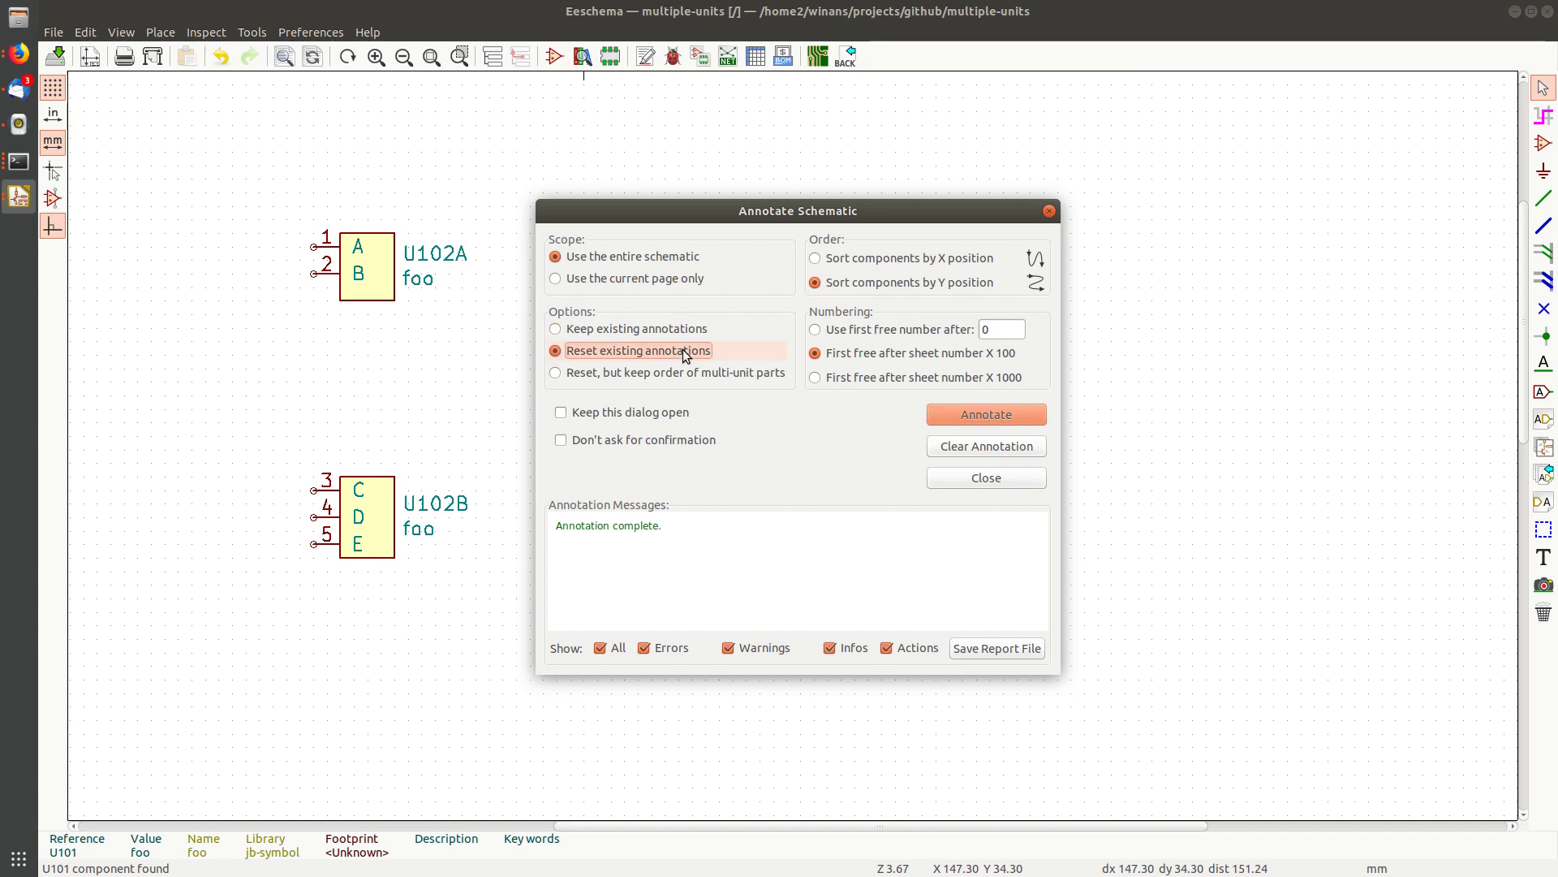
{"action": "left_click_drag", "start_coordinate": [796, 212], "coordinate": [1147, 109]}
{"action": "left_click", "coordinate": [647, 334]}
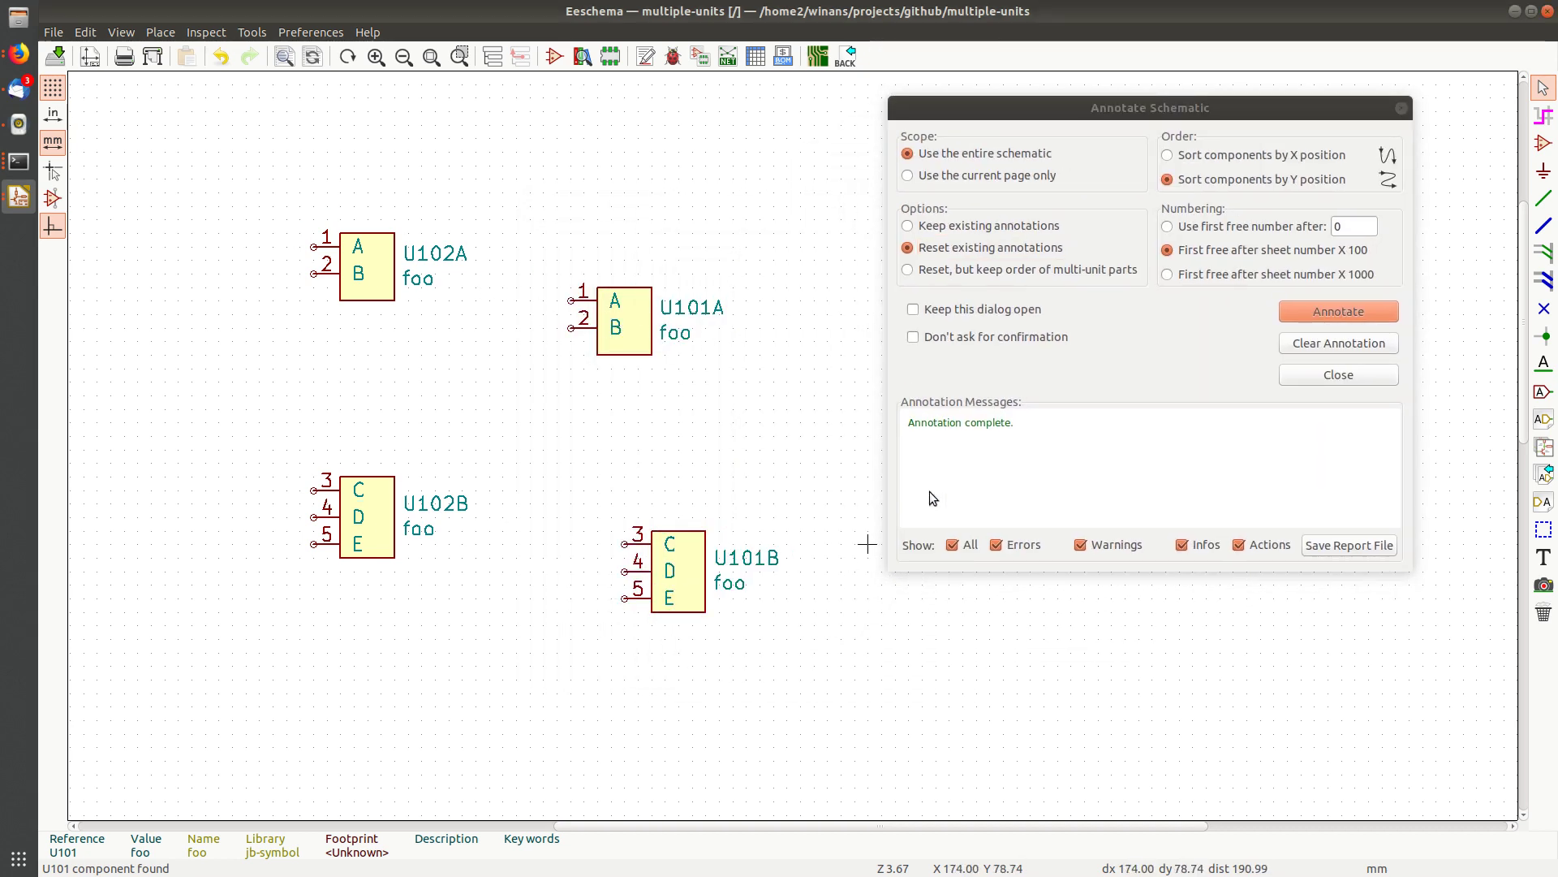
{"action": "left_click", "coordinate": [1369, 313]}
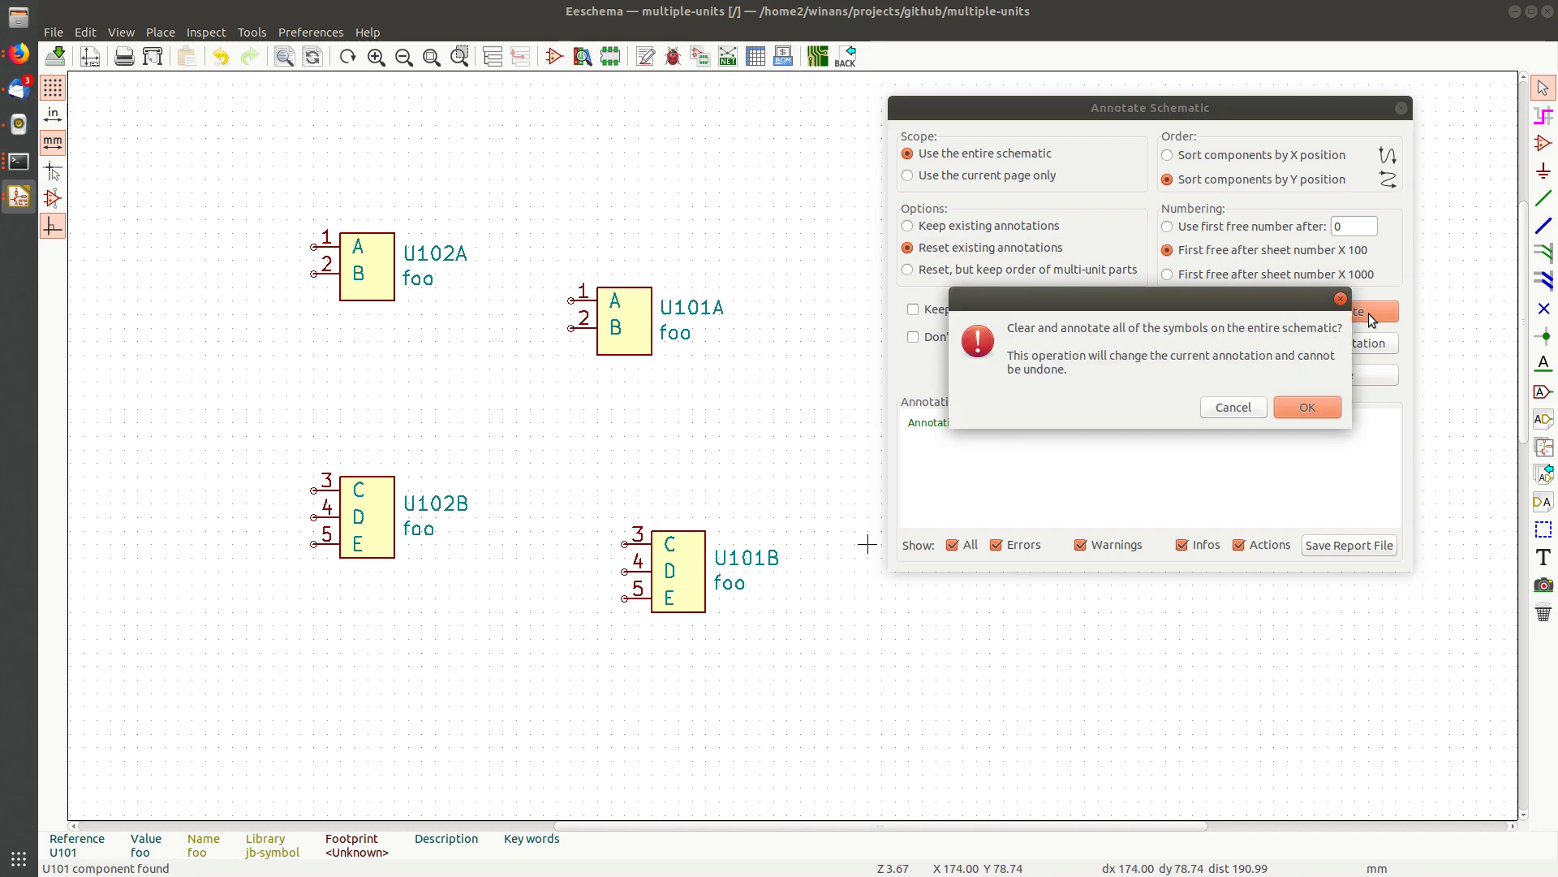
{"action": "left_click", "coordinate": [1308, 407]}
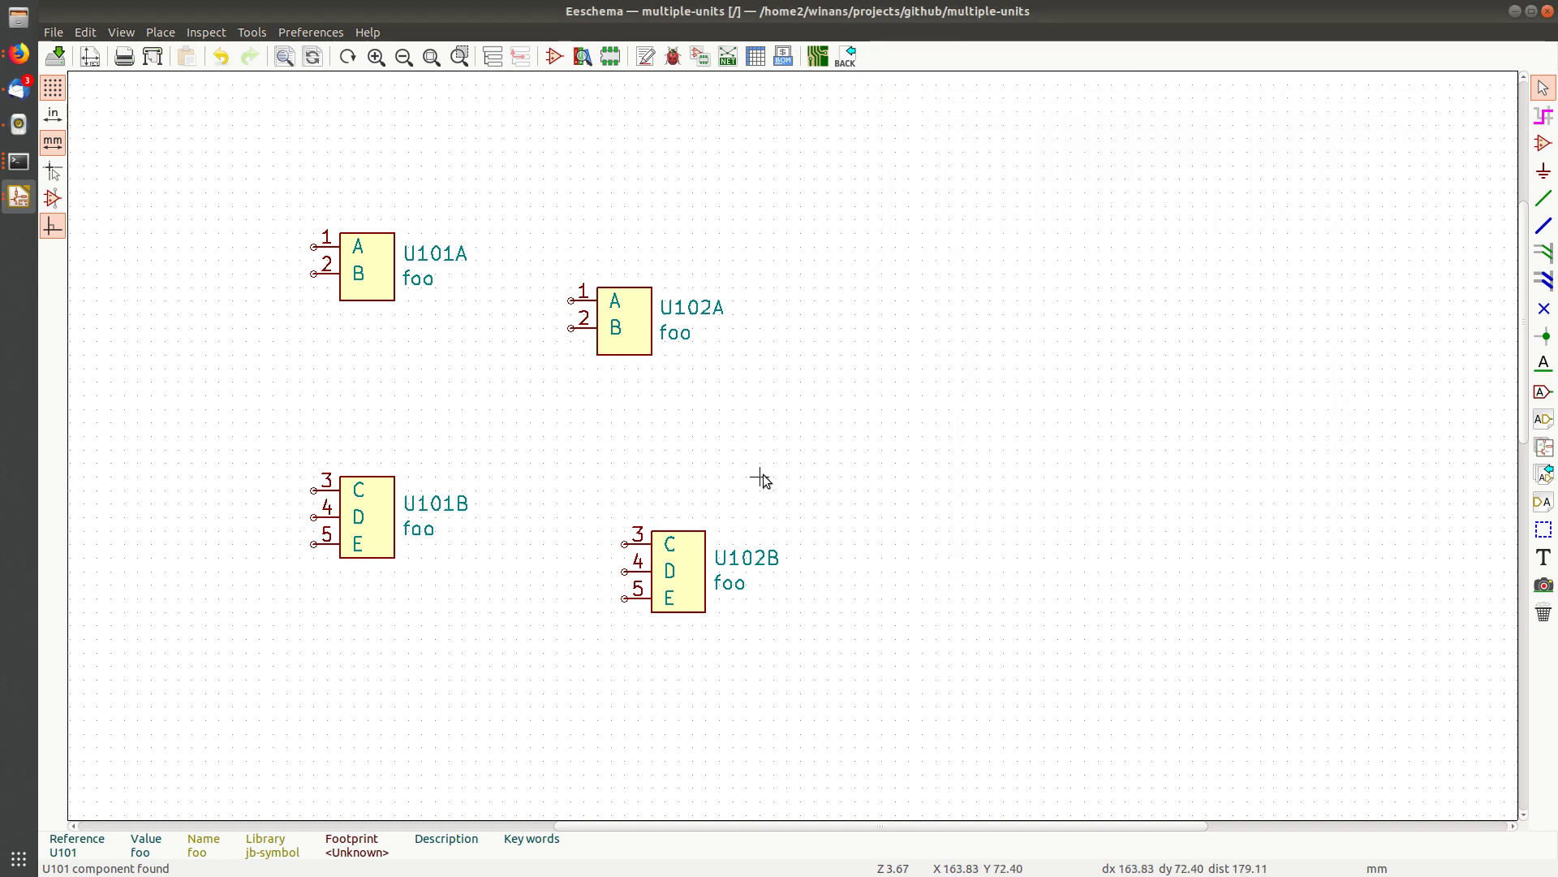
Find the foo symbol in the jb-symbol library with the Symbol Library Editor and check its unit interchangeability setting
{"action": "left_click", "coordinate": [555, 57]}
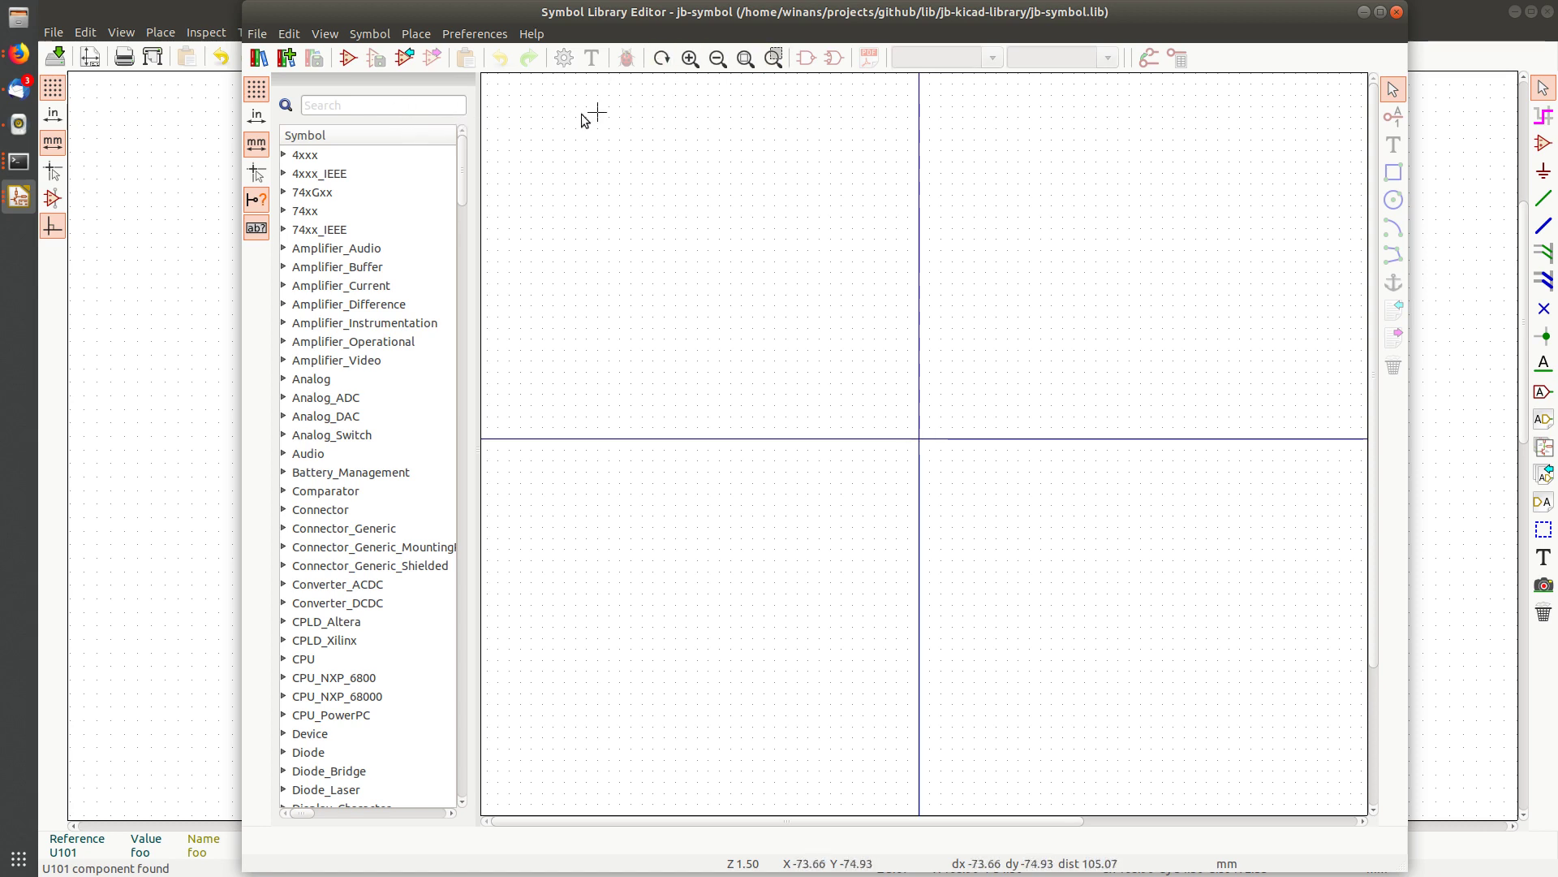
{"action": "left_click", "coordinate": [412, 107]}
{"action": "type", "text": "jb"}
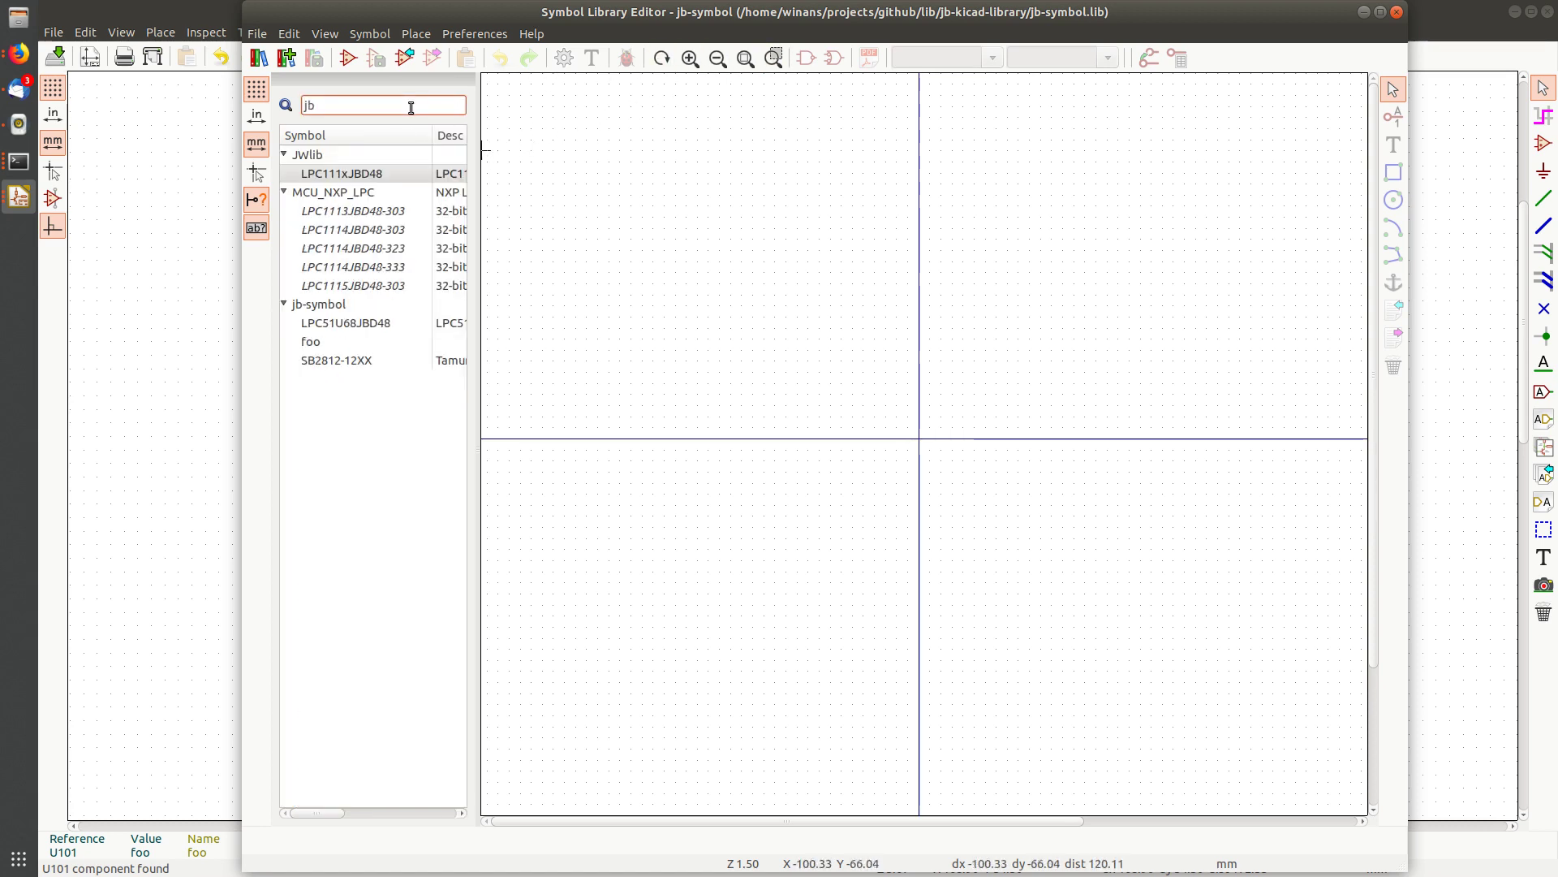
{"action": "type", "text": "-"}
{"action": "double_click", "coordinate": [319, 173]}
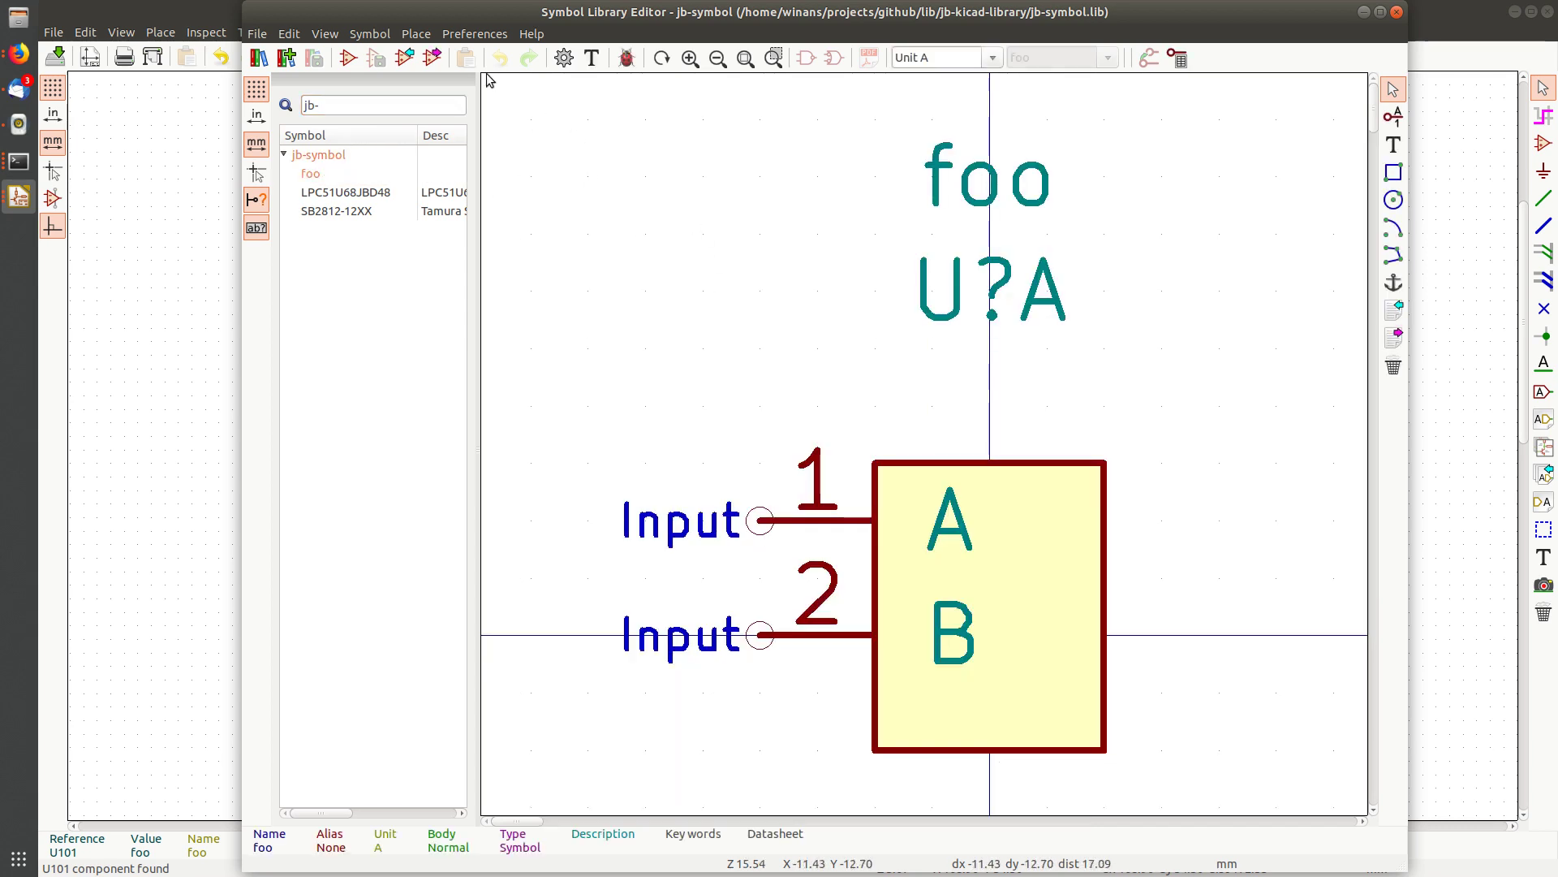
{"action": "left_click", "coordinate": [564, 58]}
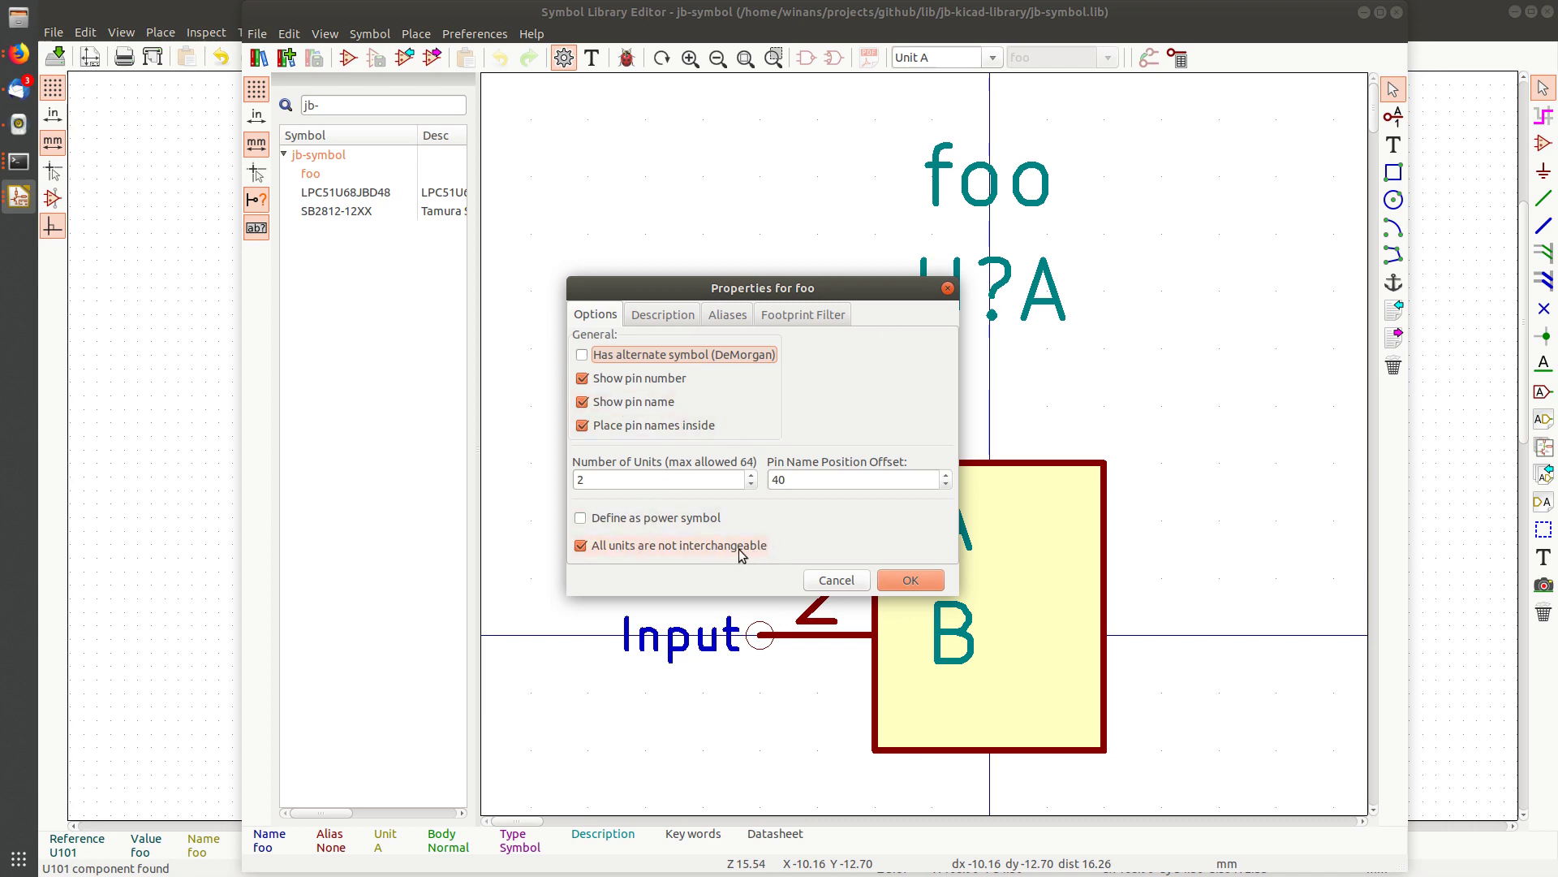
{"action": "left_click", "coordinate": [948, 288]}
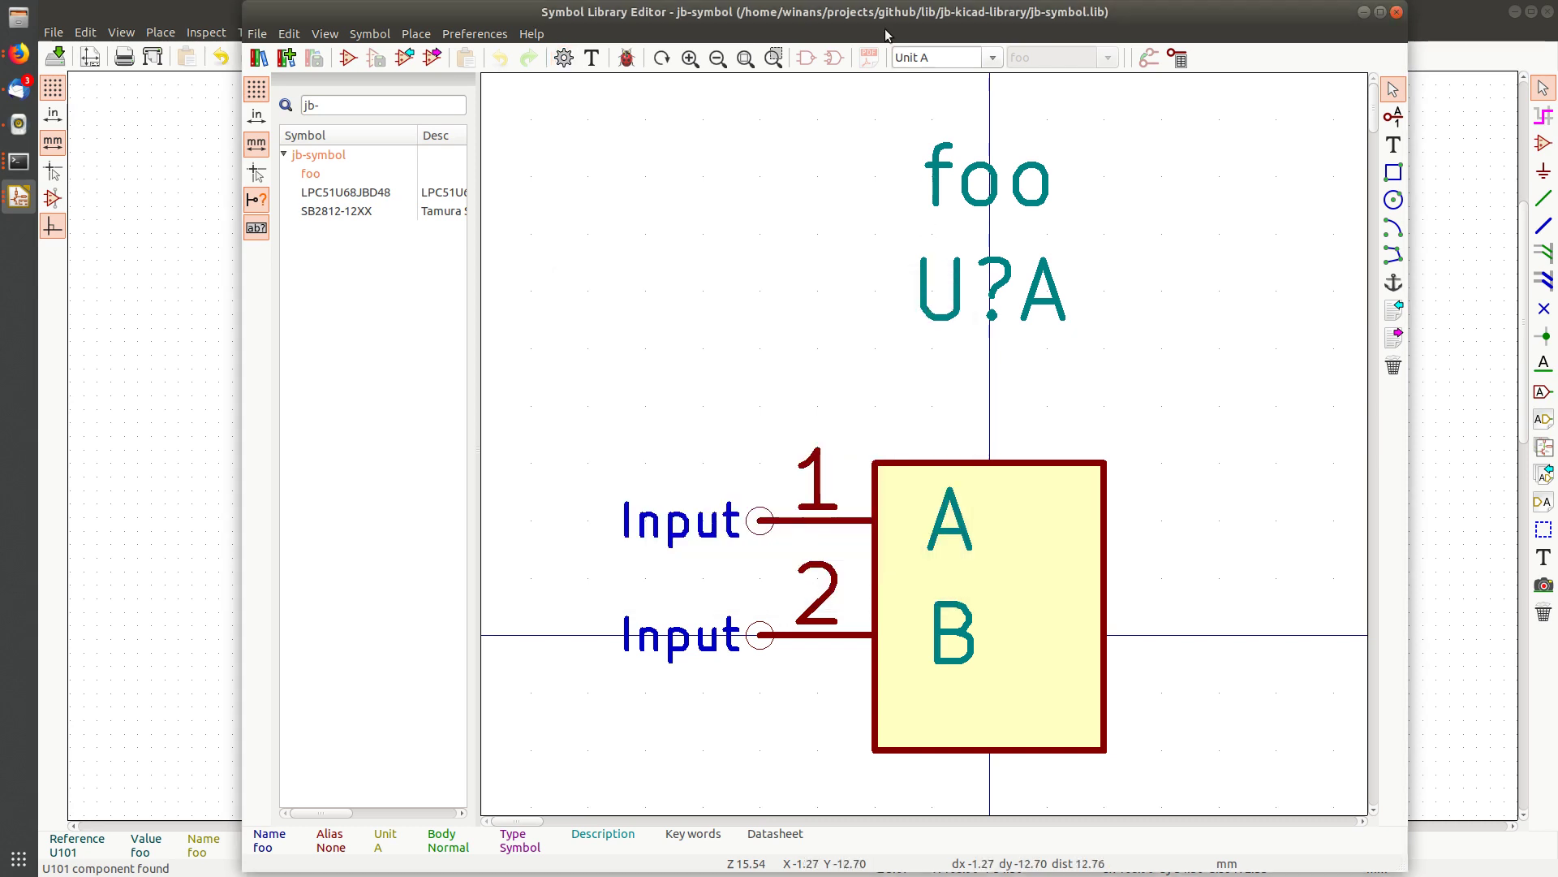
{"action": "left_click_drag", "start_coordinate": [877, 16], "coordinate": [1027, 637]}
{"action": "left_click", "coordinate": [664, 329]}
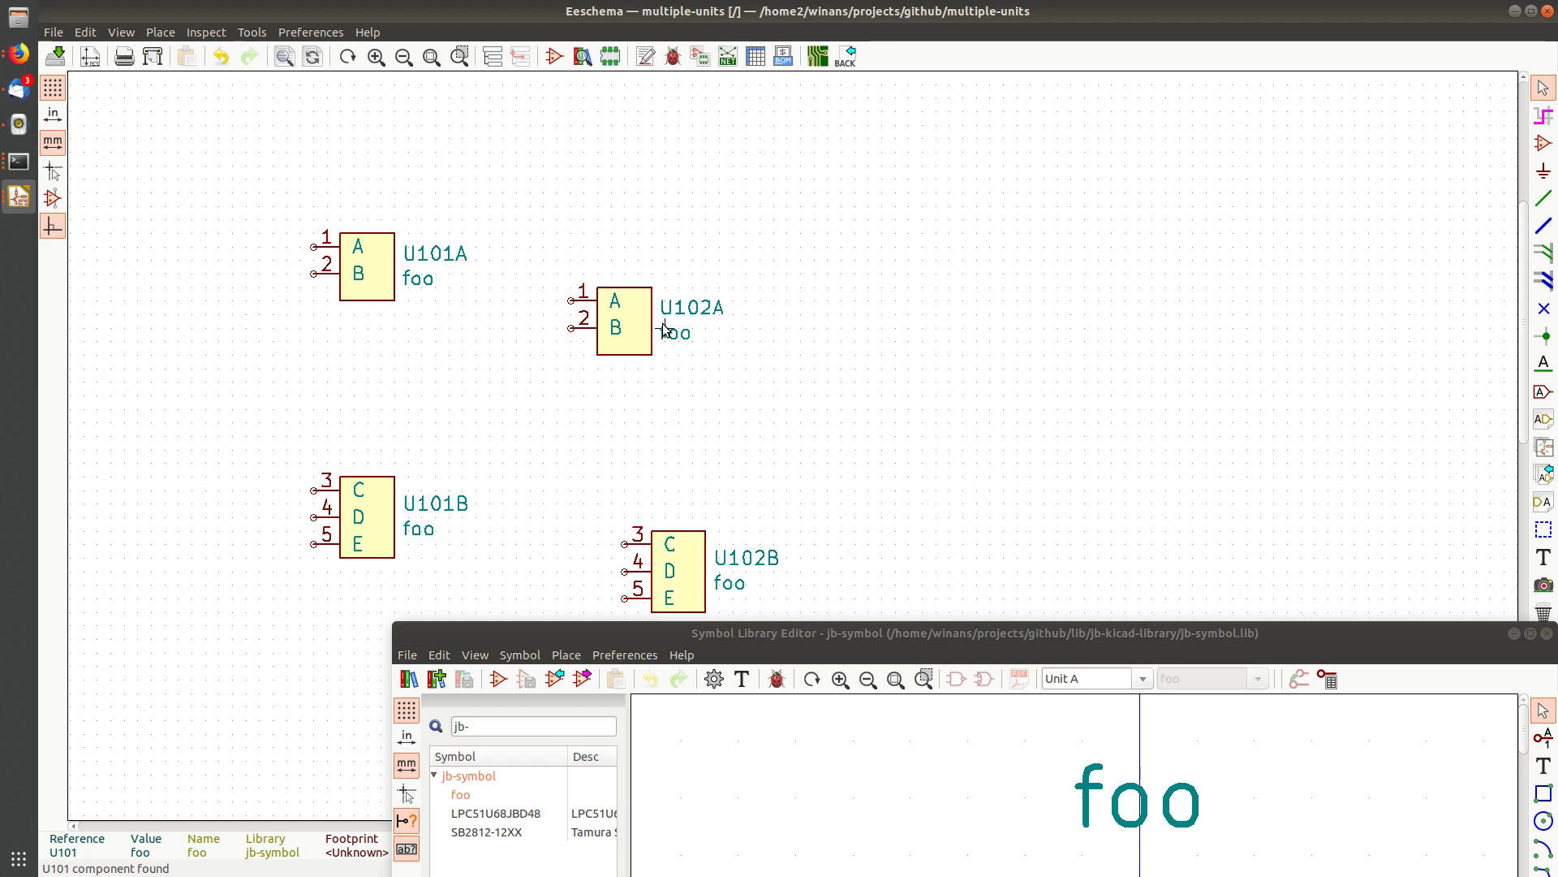
{"action": "left_click_drag", "start_coordinate": [880, 637], "coordinate": [772, 16]}
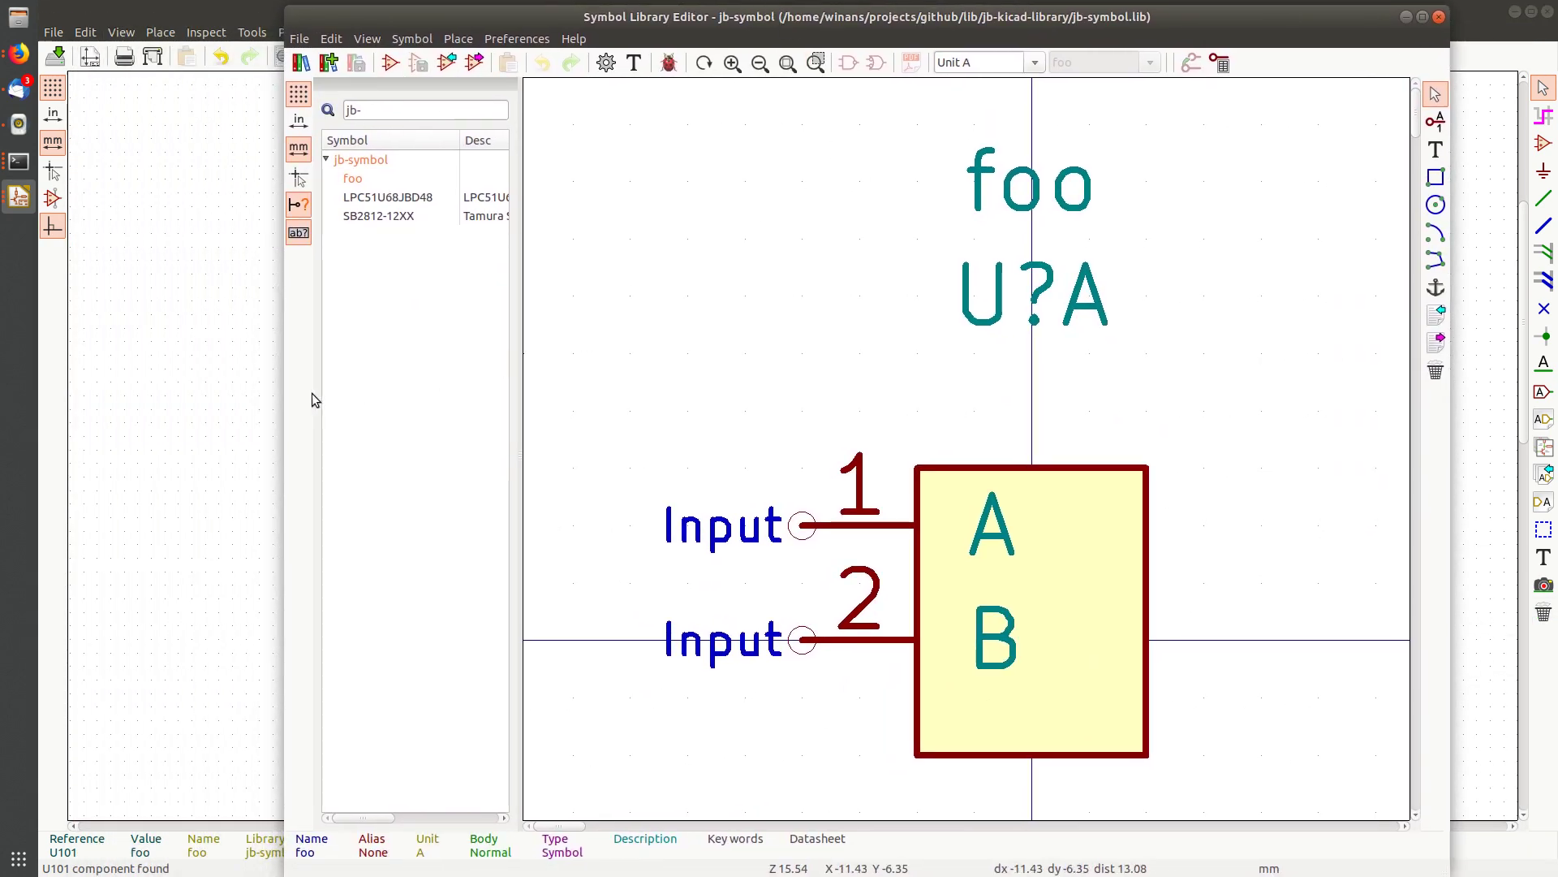
Return to the schematic and change symbol U102A to unit B in its properties
{"action": "left_click", "coordinate": [198, 418]}
{"action": "right_click", "coordinate": [614, 327]}
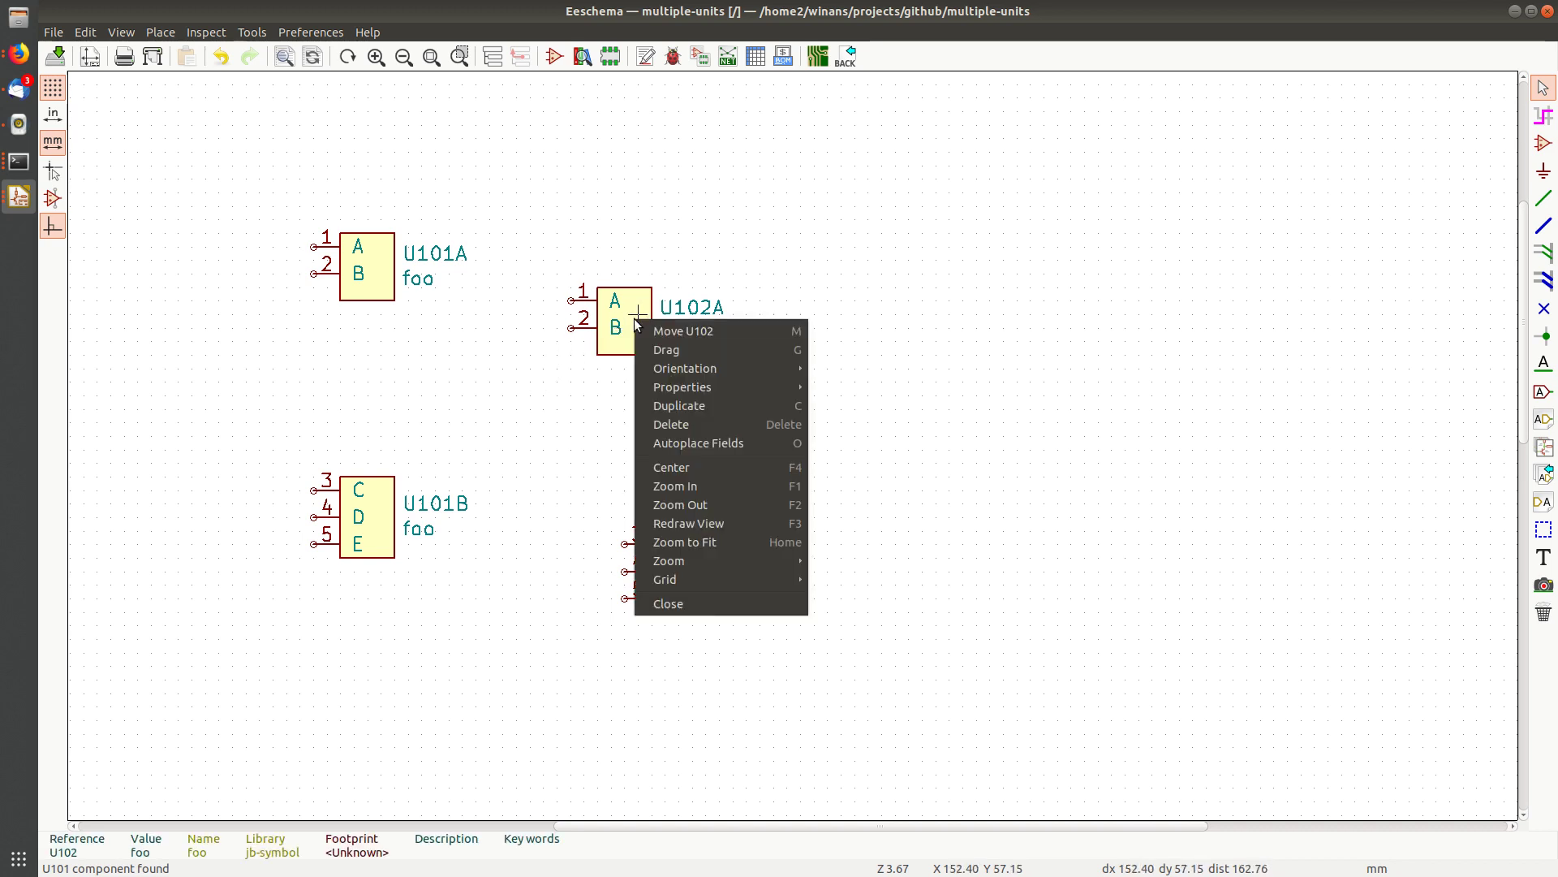
{"action": "key", "text": "Escape"}
{"action": "double_click", "coordinate": [623, 310]}
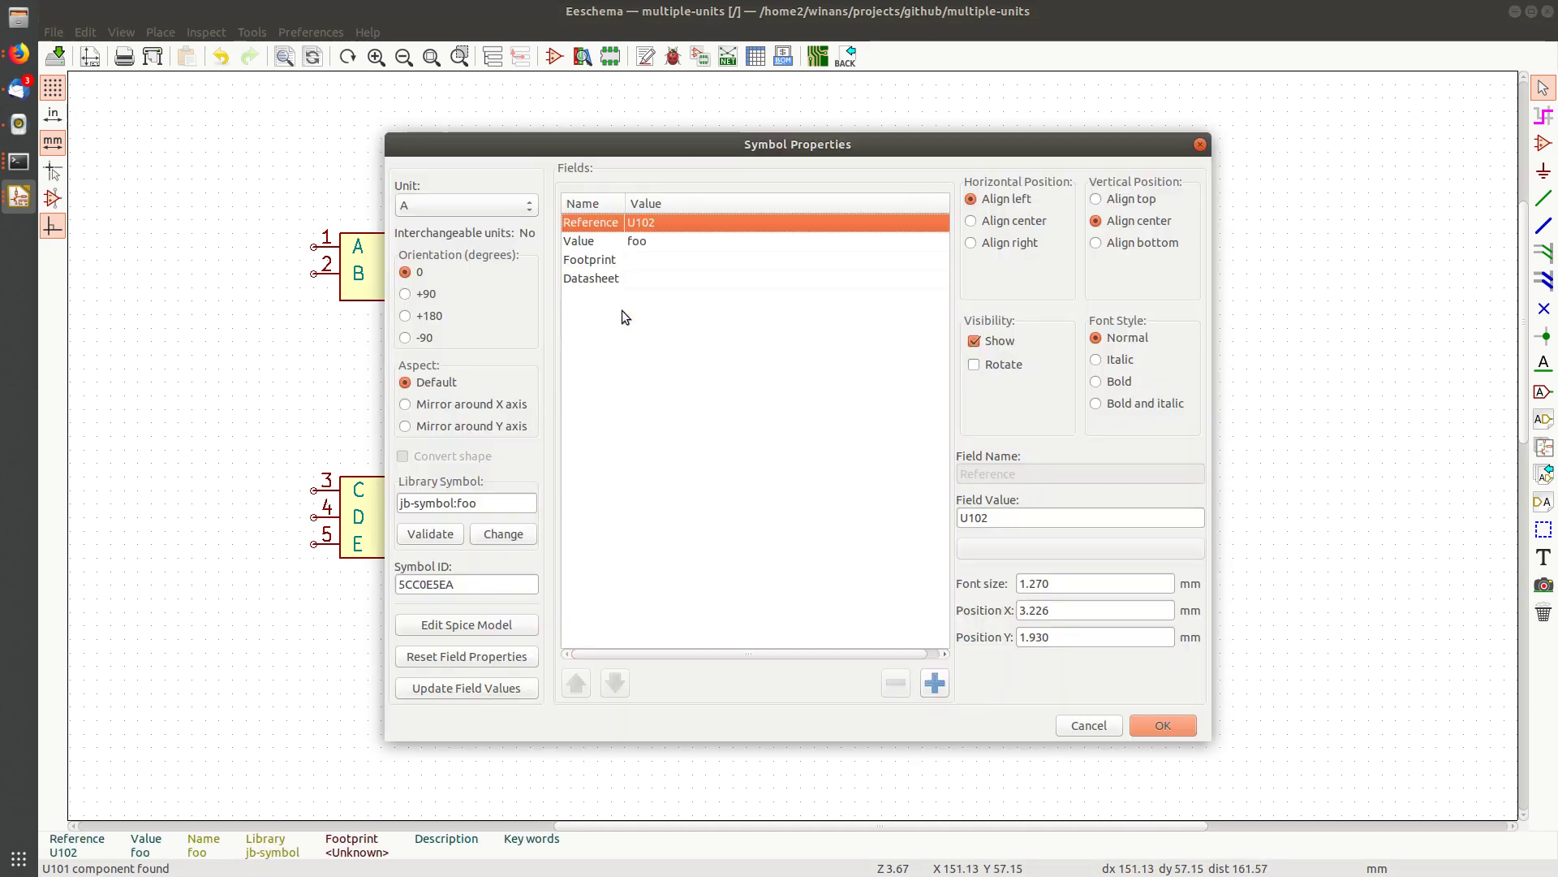
{"action": "left_click", "coordinate": [458, 208]}
{"action": "left_click", "coordinate": [452, 230]}
{"action": "left_click", "coordinate": [1171, 724]}
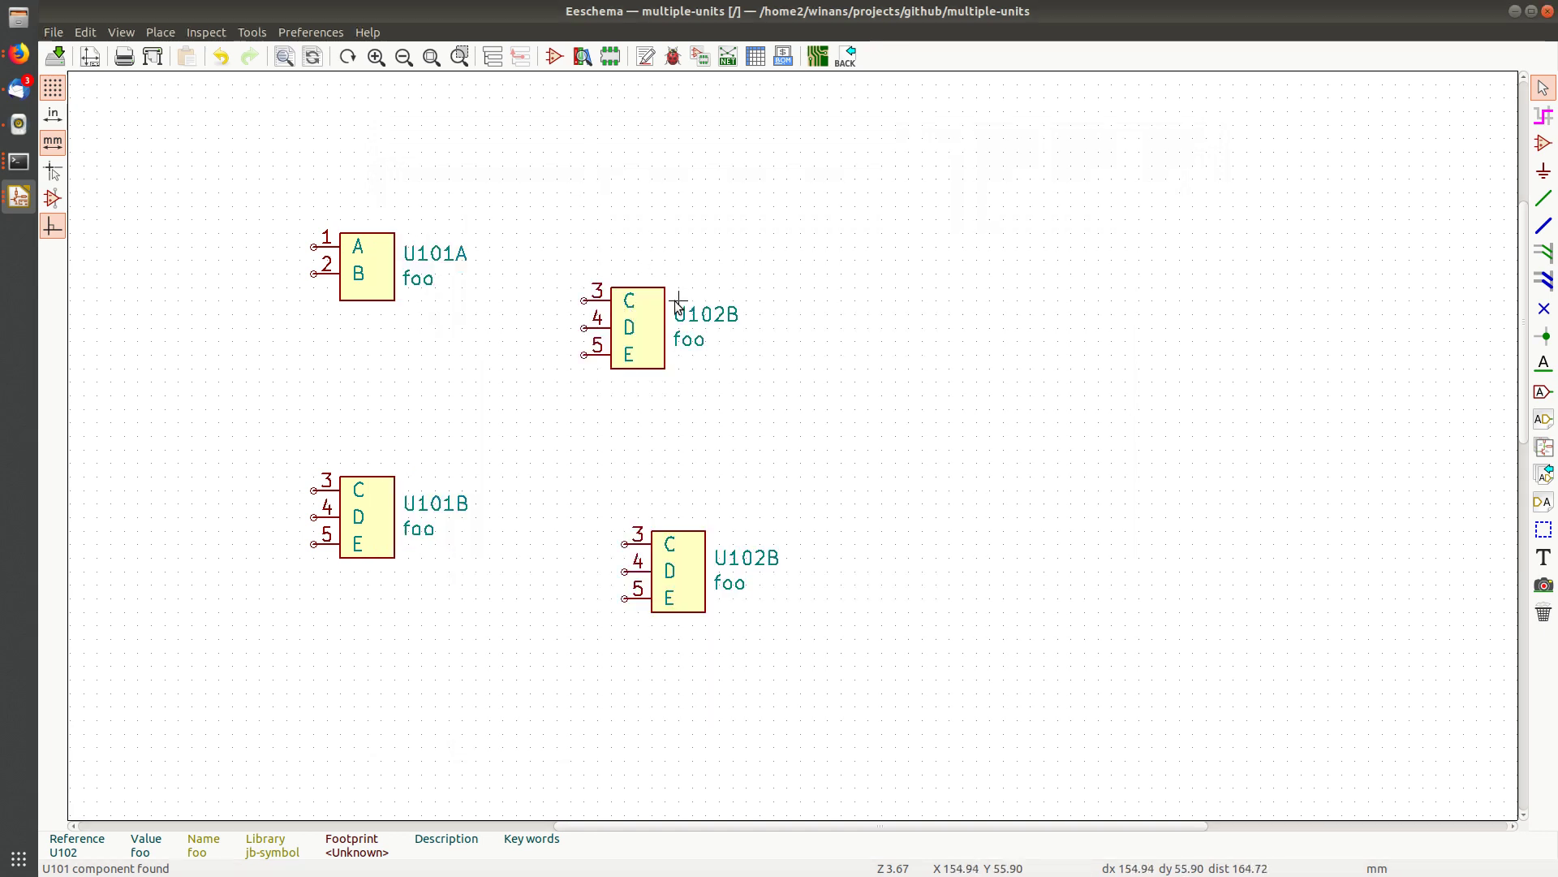
Set the unit of the upper U102 symbol back to A in its properties
{"action": "double_click", "coordinate": [635, 325]}
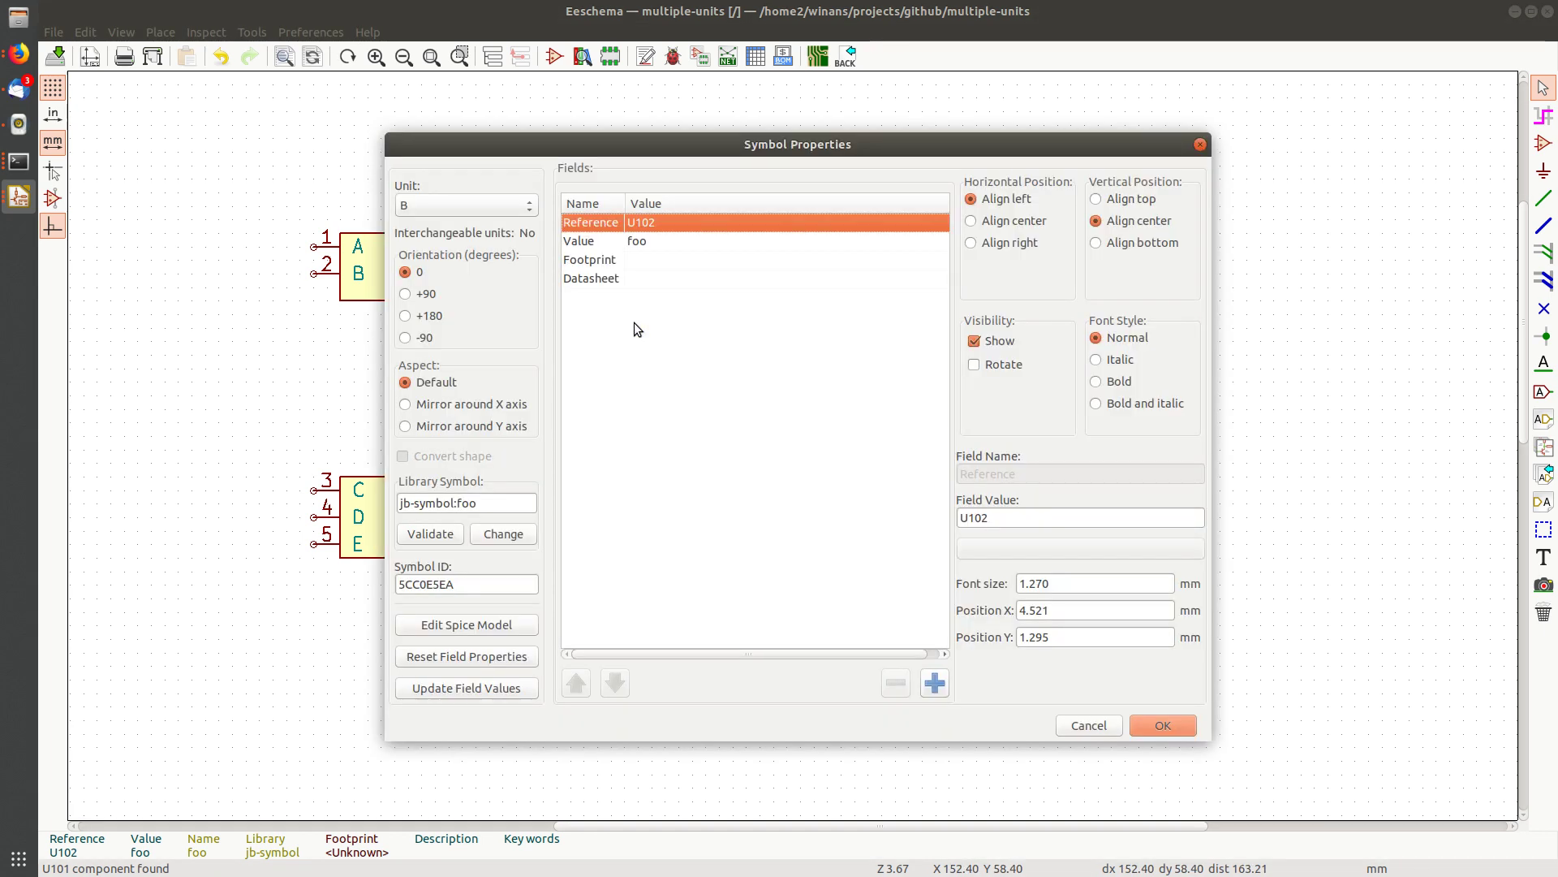
{"action": "left_click", "coordinate": [475, 203]}
{"action": "left_click", "coordinate": [462, 186]}
{"action": "left_click", "coordinate": [1162, 725]}
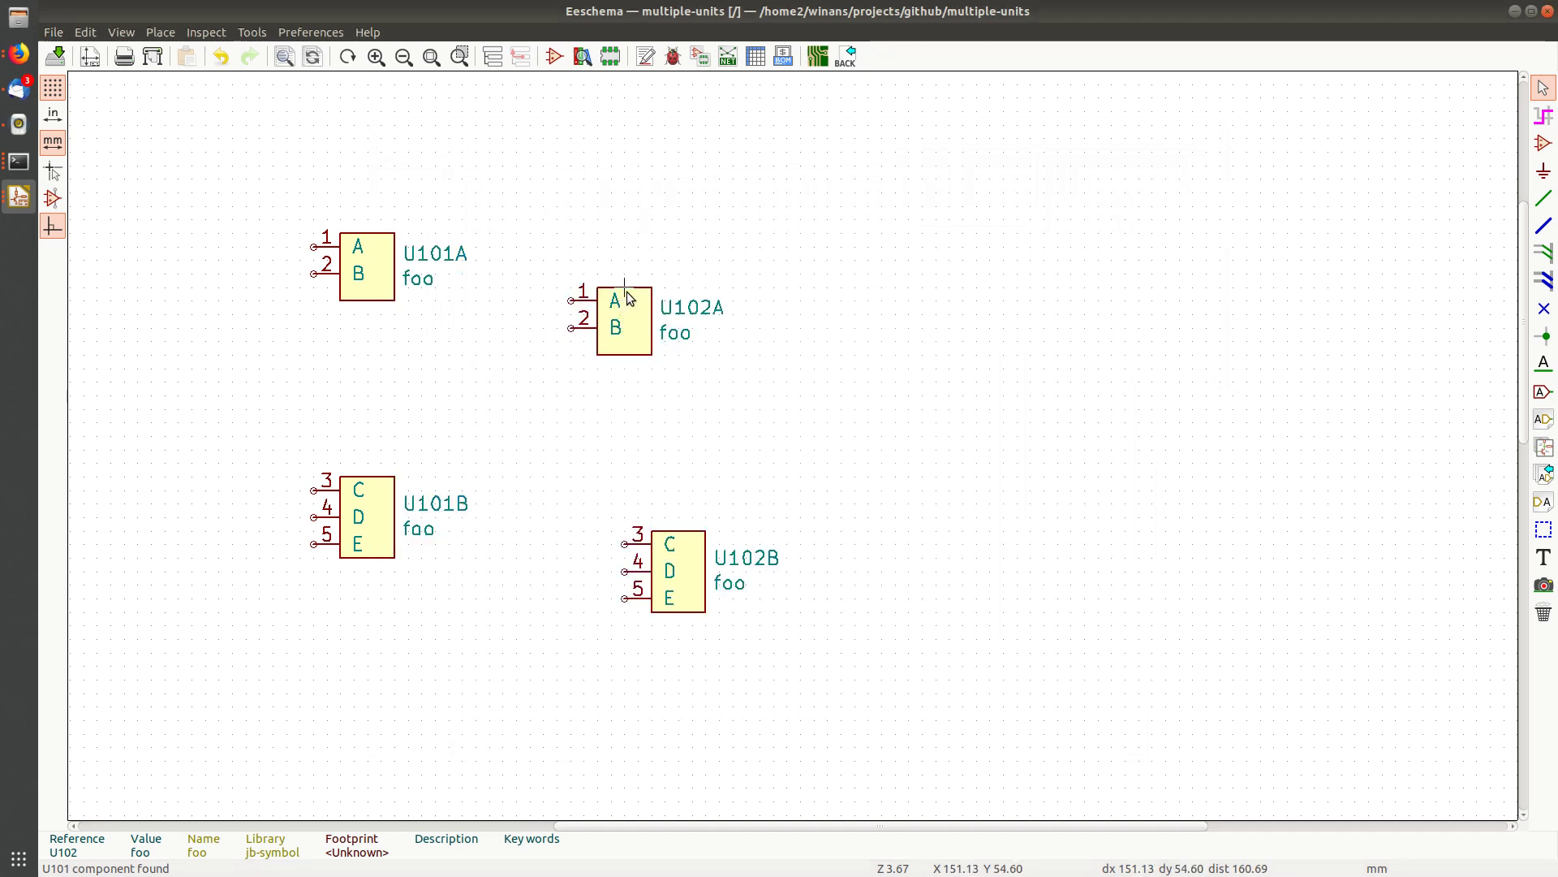
Create a library symbol named bar with reference designator U and 2 interchangeable units per package
{"action": "key", "text": "ctrl+e"}
{"action": "middle_click_drag", "start_coordinate": [824, 347], "coordinate": [748, 290]}
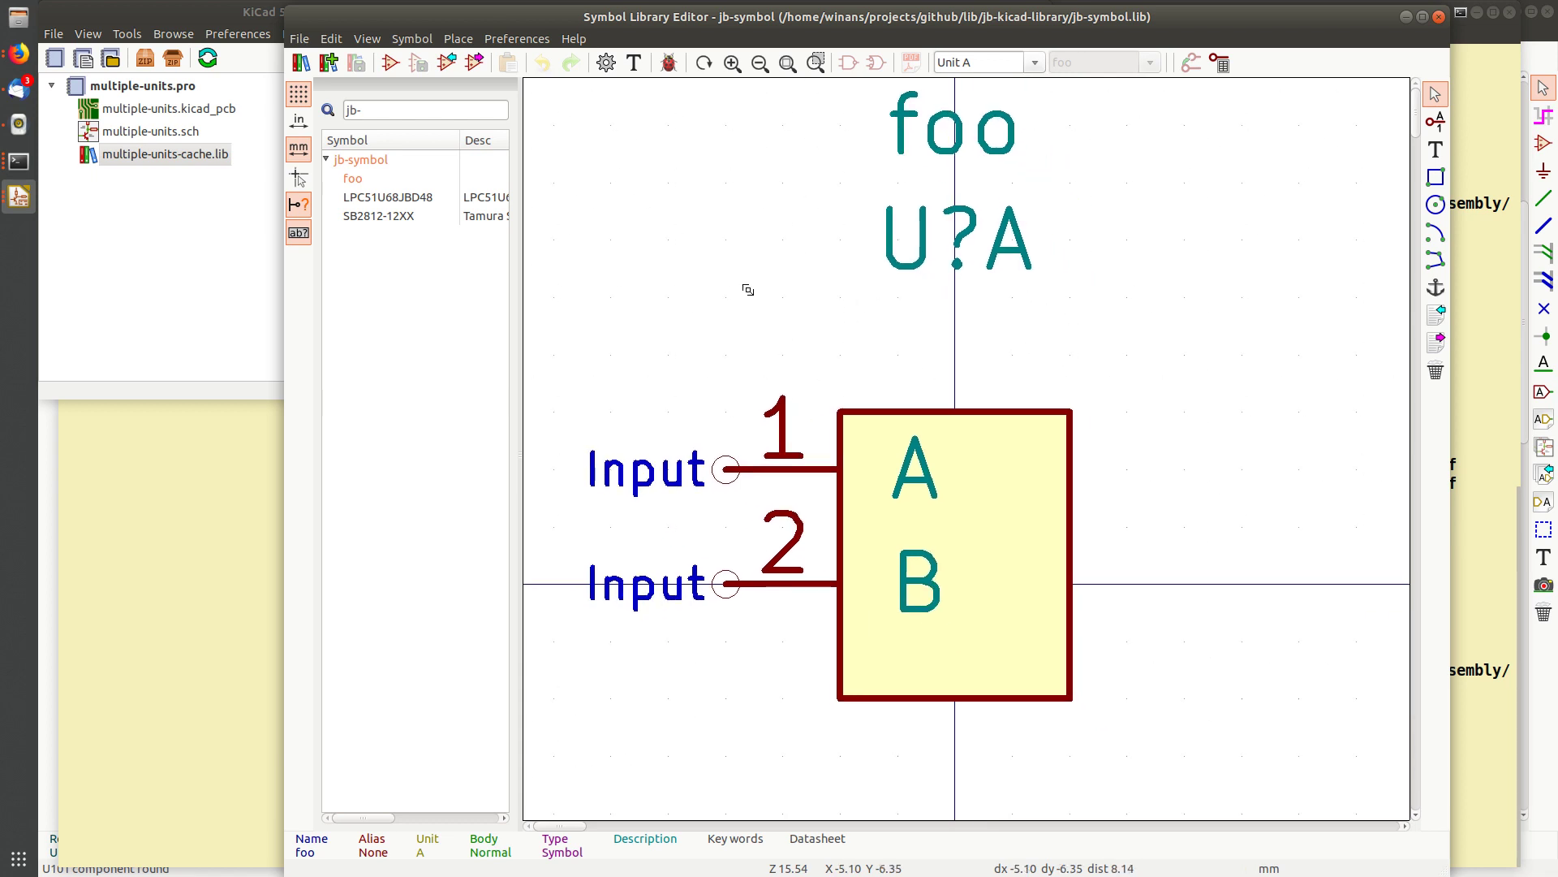
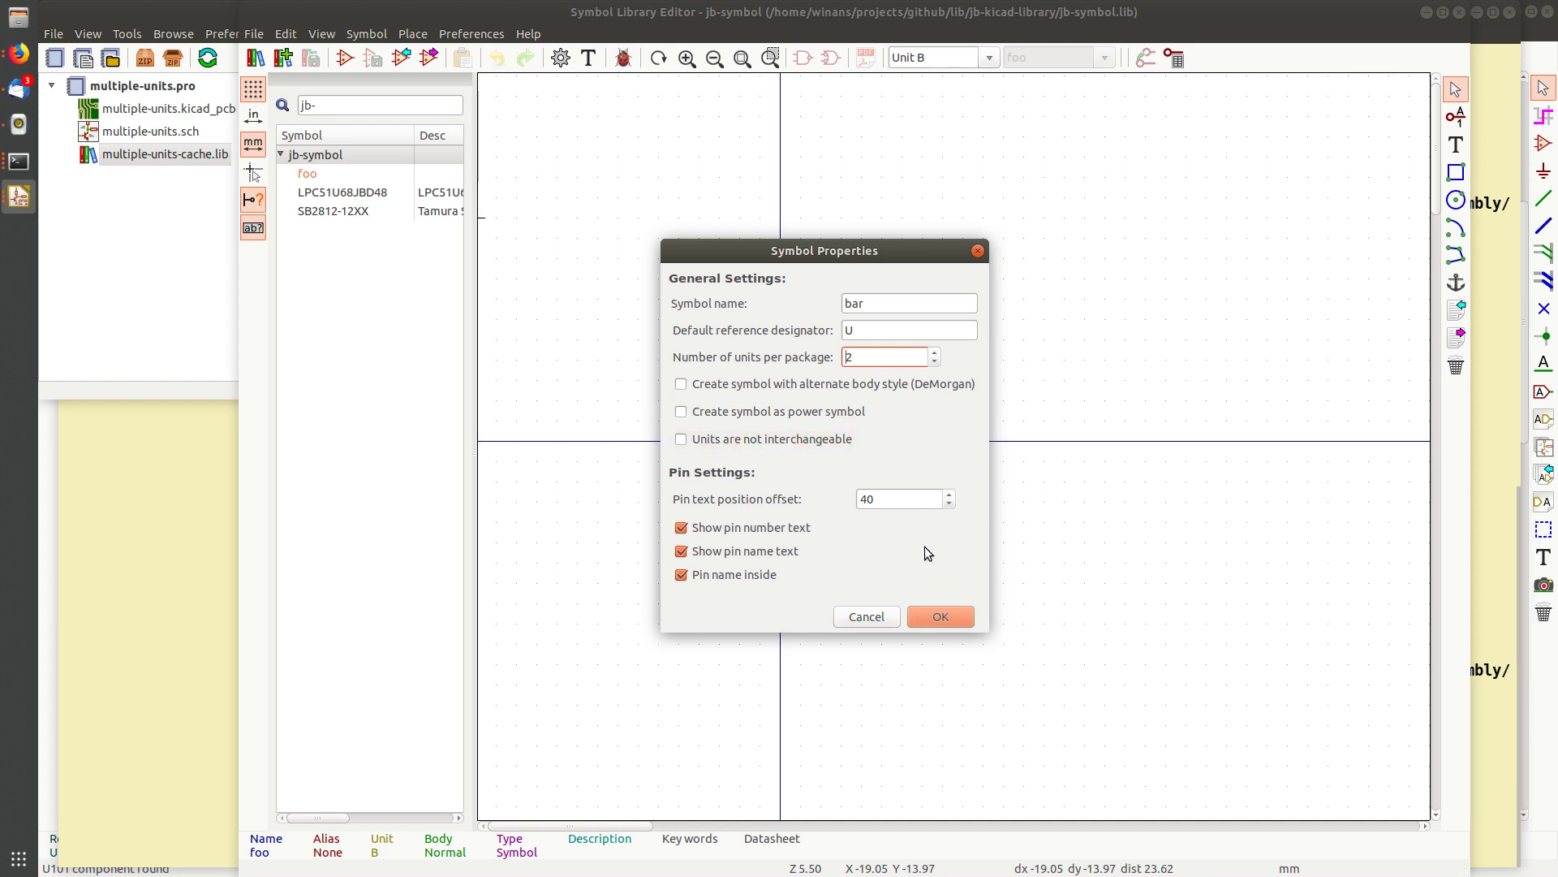
{"action": "left_click", "coordinate": [971, 617]}
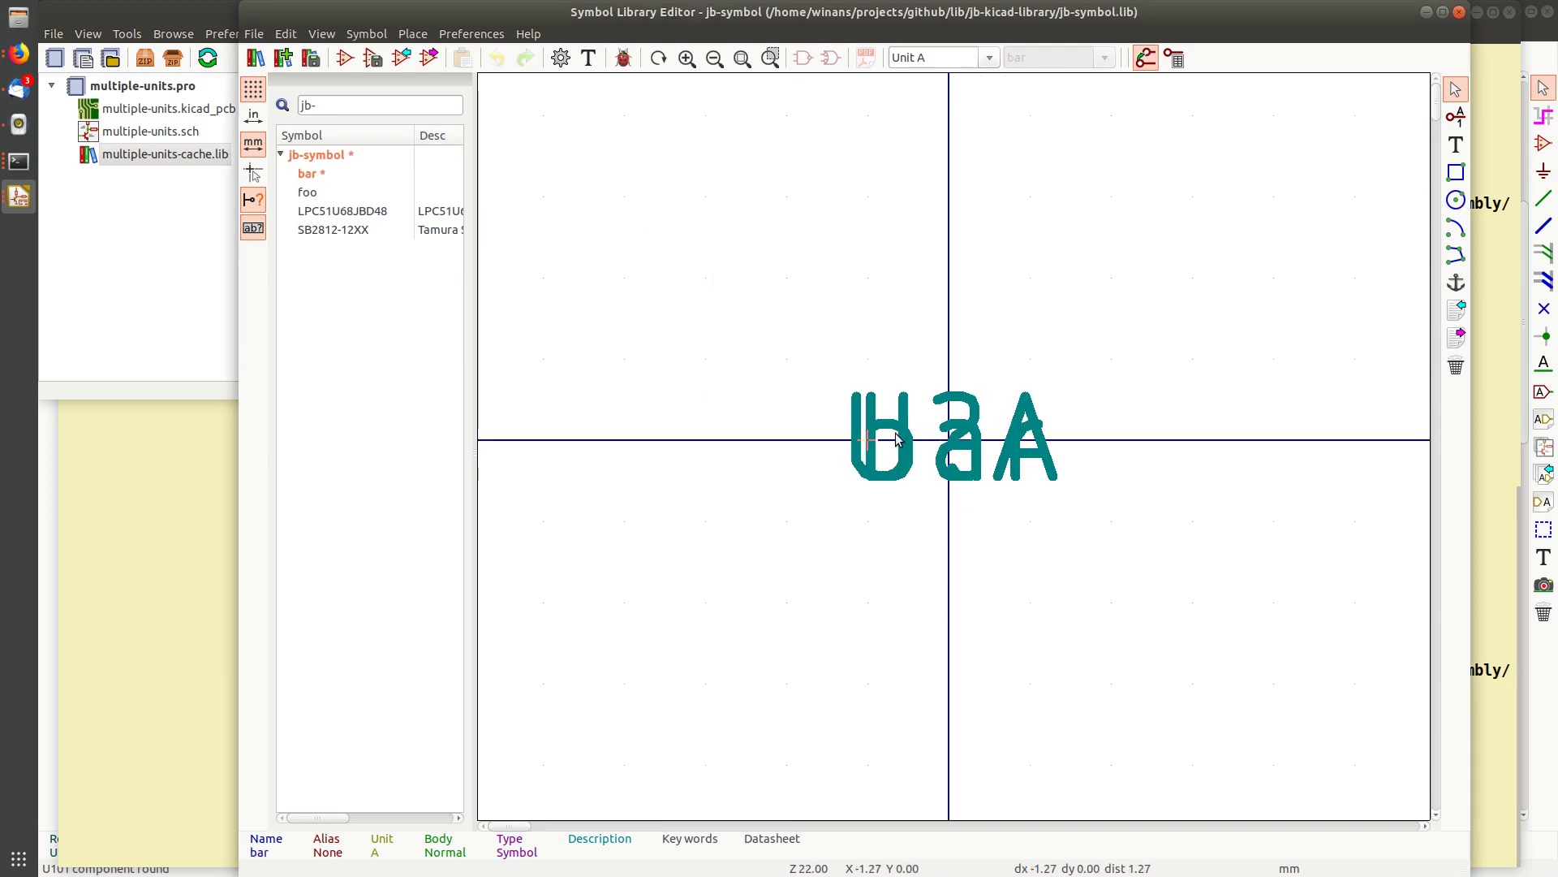
Separate the overlapping fields by moving the bar value above the origin and the U?A reference just beneath the value
{"action": "left_click", "coordinate": [867, 443]}
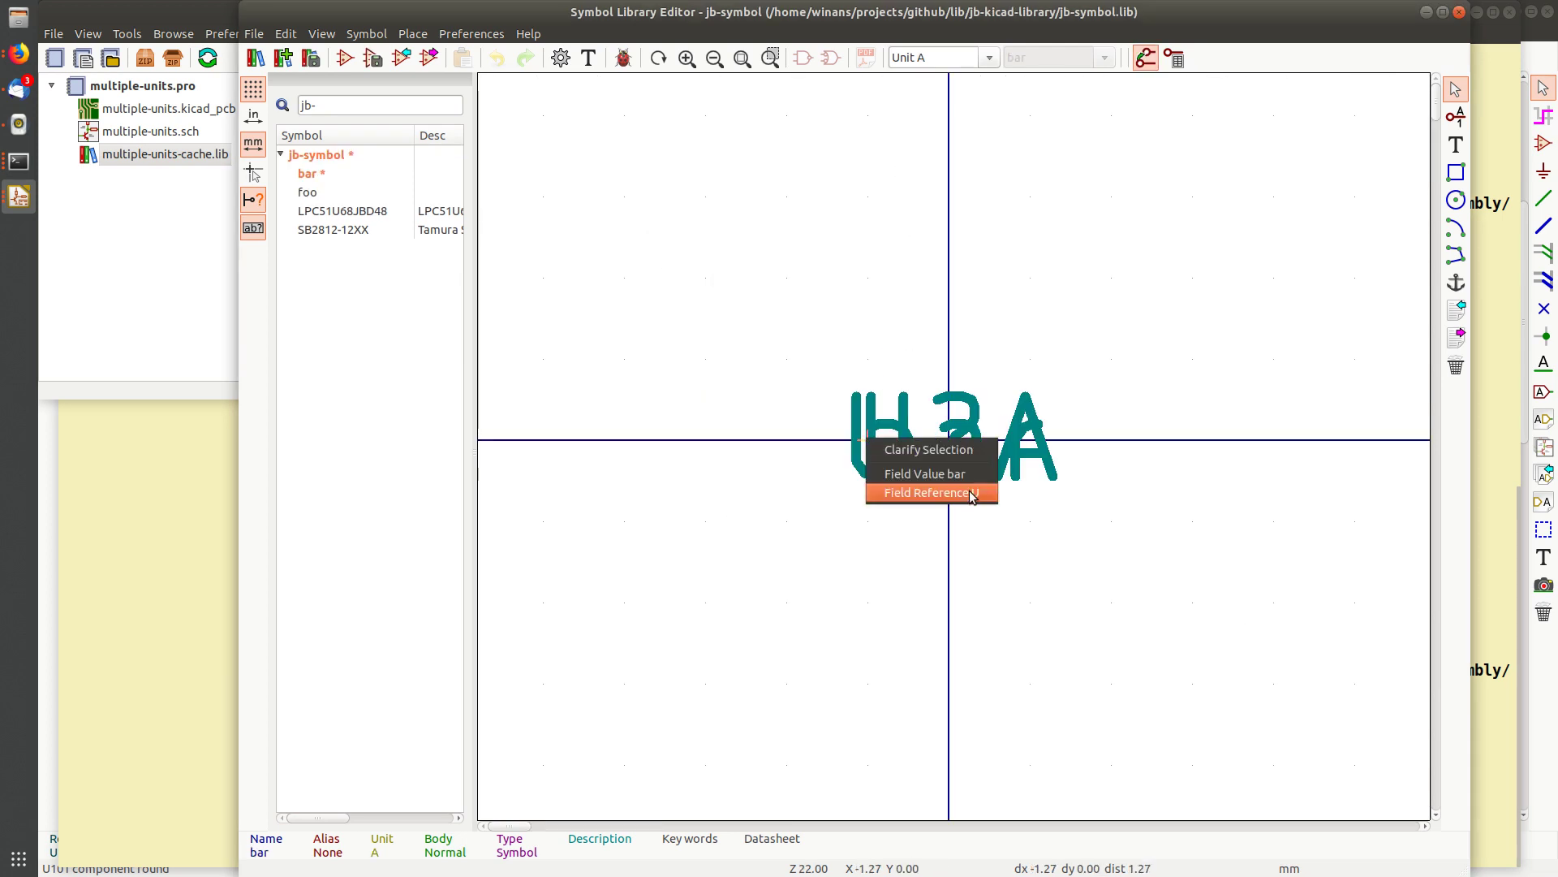
{"action": "left_click", "coordinate": [925, 473]}
{"action": "left_click", "coordinate": [957, 112]}
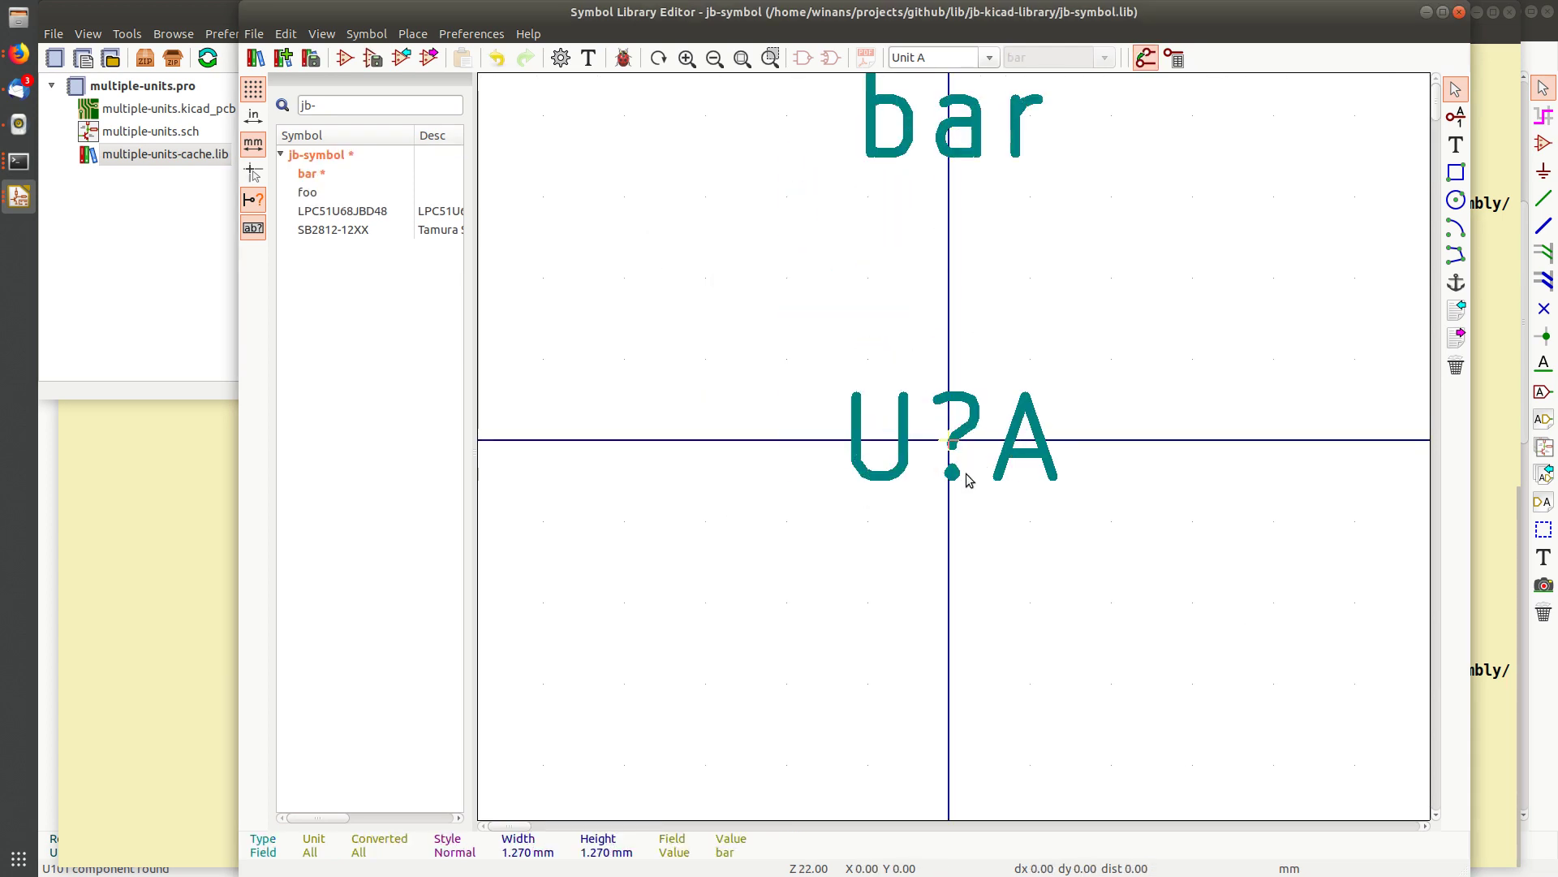
{"action": "key", "text": "m"}
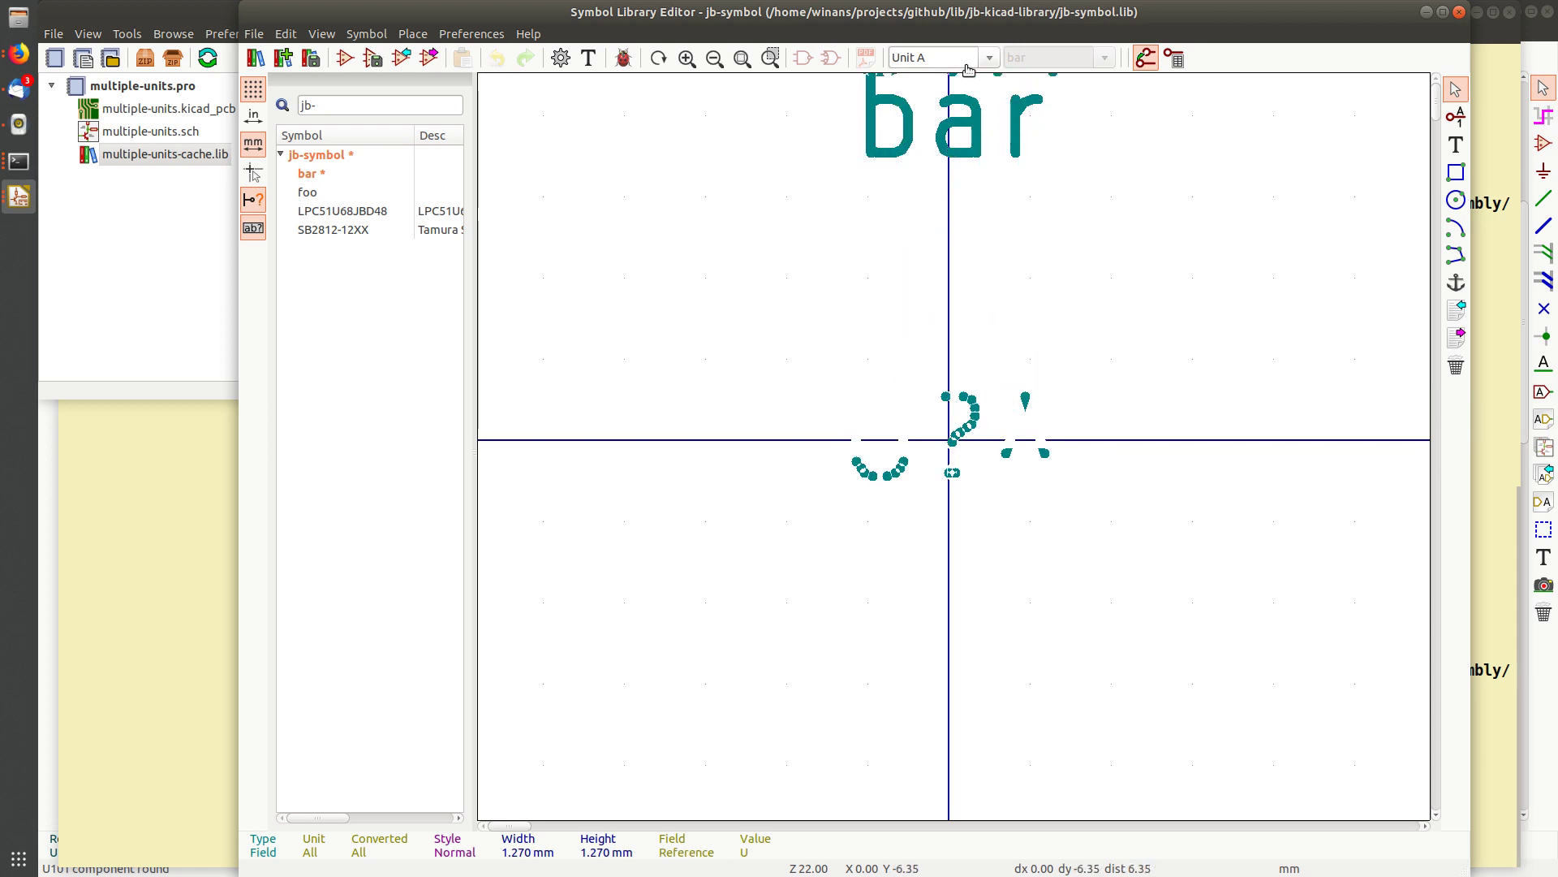
{"action": "left_click", "coordinate": [982, 227]}
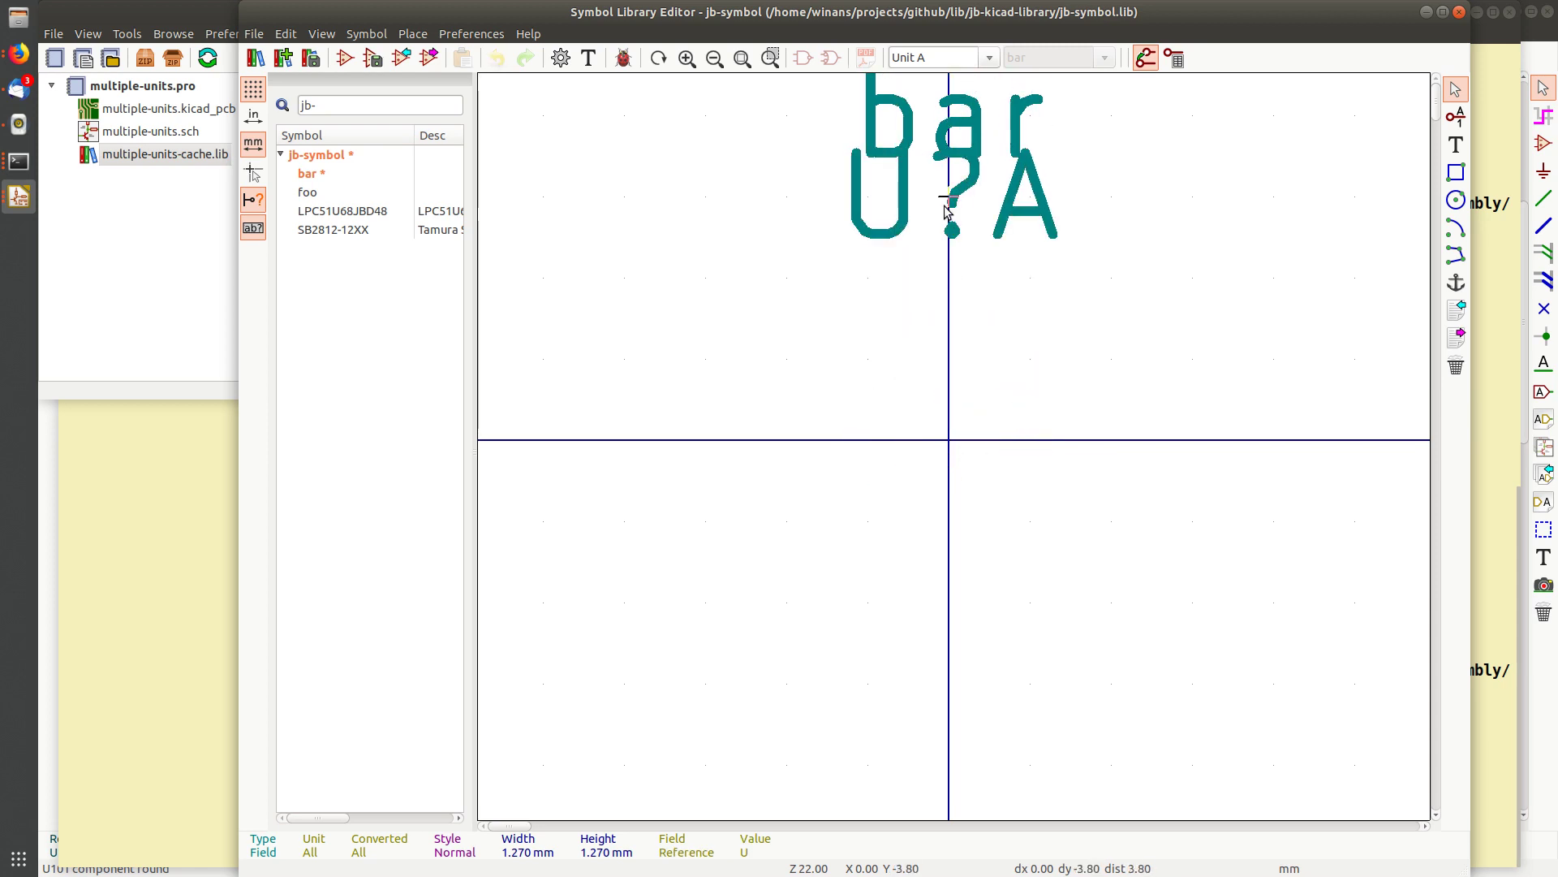
{"action": "key", "text": "m"}
{"action": "middle_click_drag", "start_coordinate": [978, 359], "coordinate": [856, 346]}
{"action": "scroll", "coordinate": [856, 346], "scroll_direction": "down", "scroll_amount": 1}
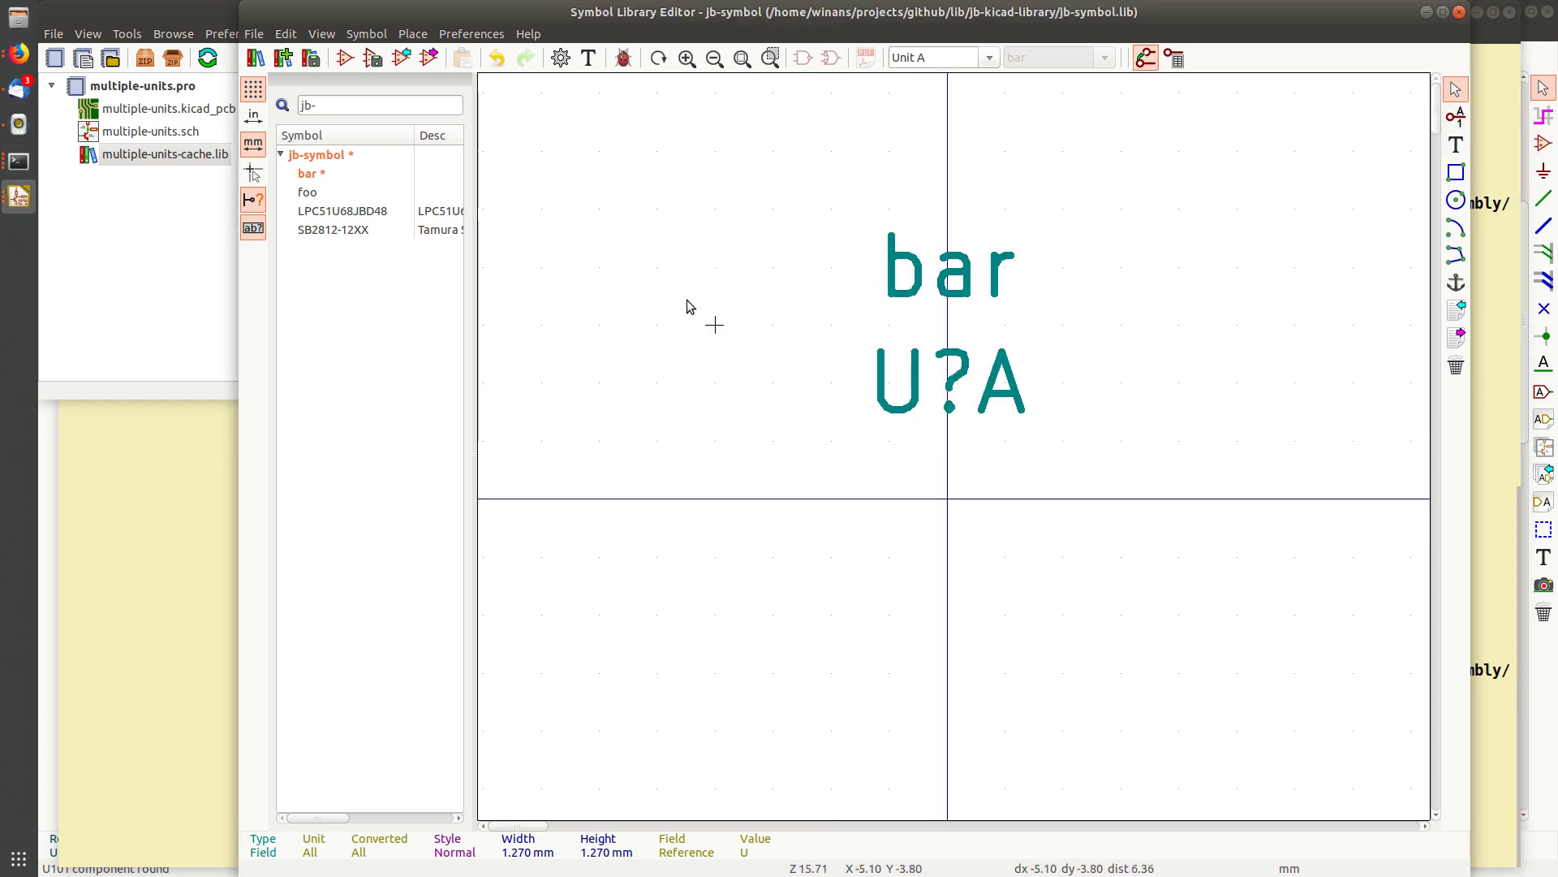
{"action": "left_click", "coordinate": [984, 62]}
{"action": "left_click", "coordinate": [985, 61]}
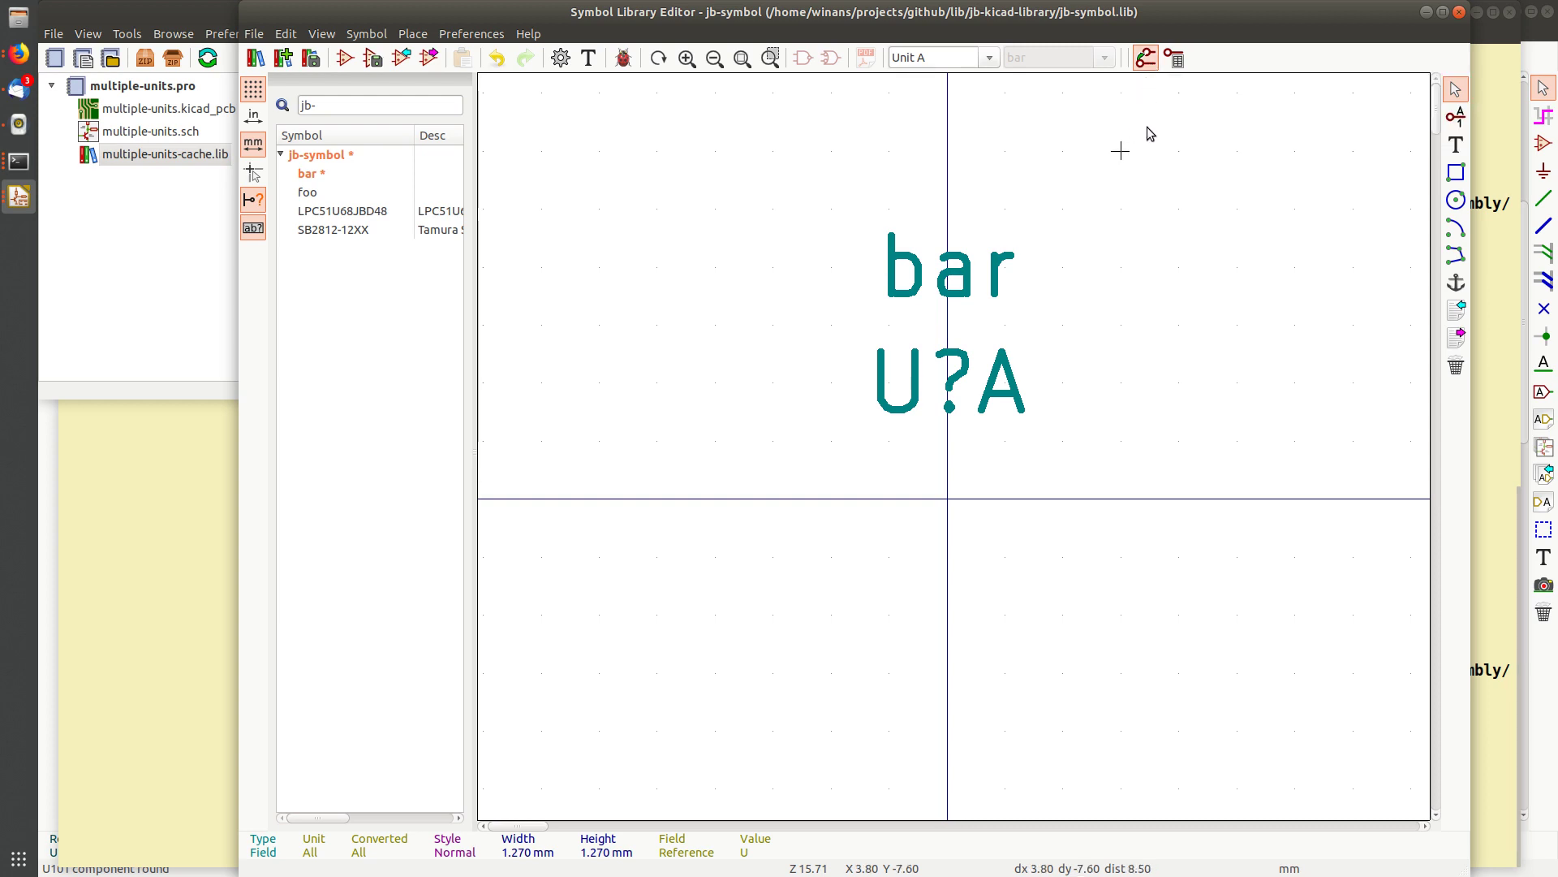
{"action": "left_click", "coordinate": [1146, 58]}
{"action": "left_click", "coordinate": [1145, 58]}
Move the bar value and the U?A reference farther up from the origin, keeping their spacing
{"action": "left_click_drag", "start_coordinate": [966, 272], "coordinate": [964, 136]}
{"action": "left_click_drag", "start_coordinate": [975, 378], "coordinate": [974, 266]}
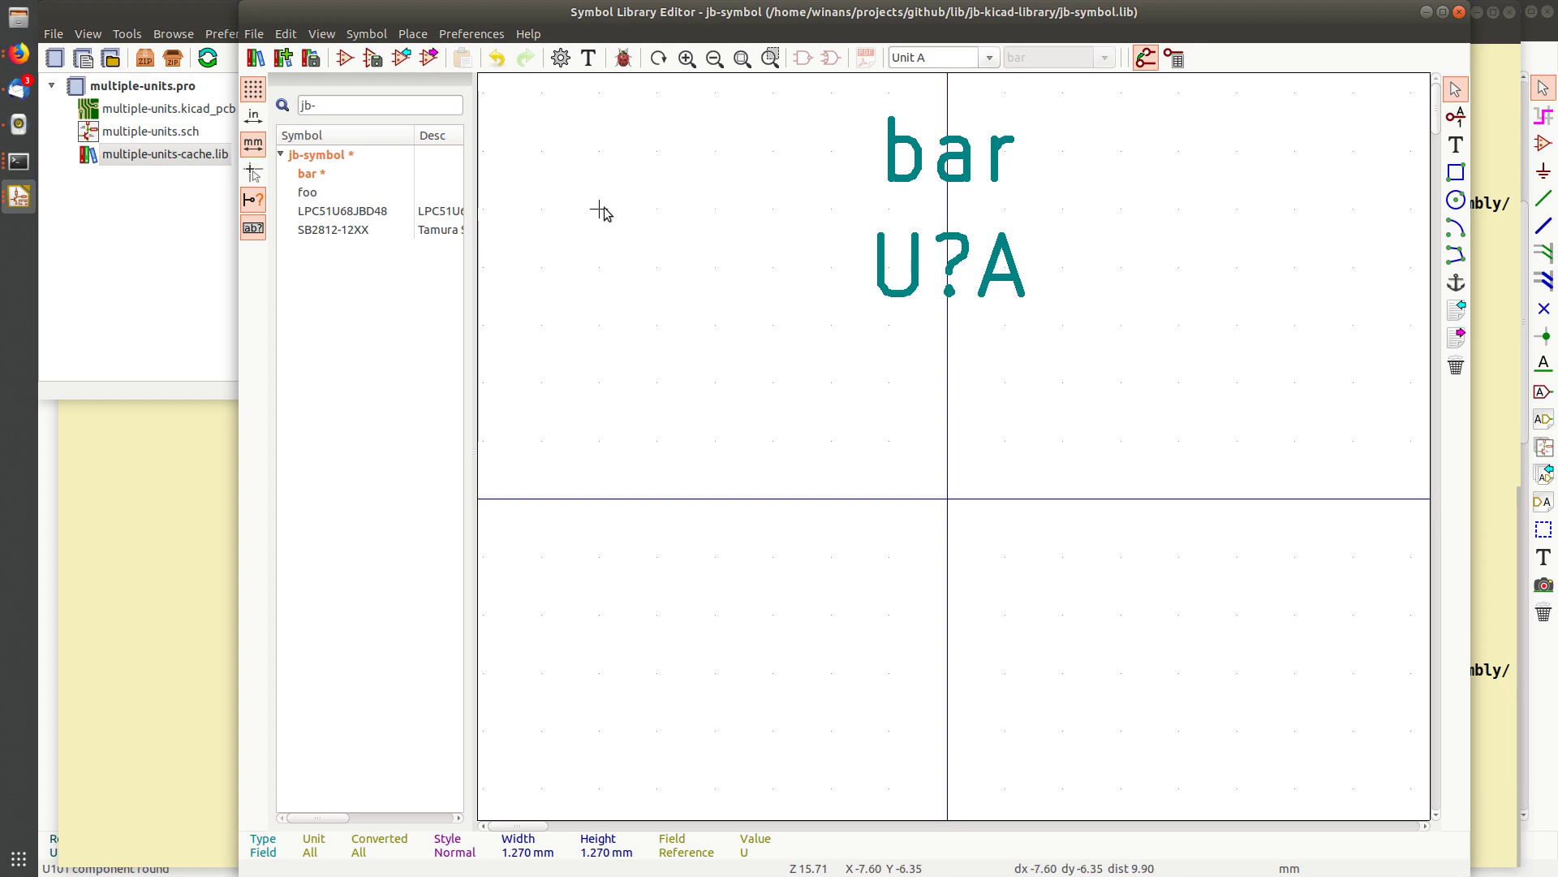
Add a right-oriented input pin named A with number 1 to unit A, left of the origin and above the horizontal axis
{"action": "left_click", "coordinate": [1457, 117]}
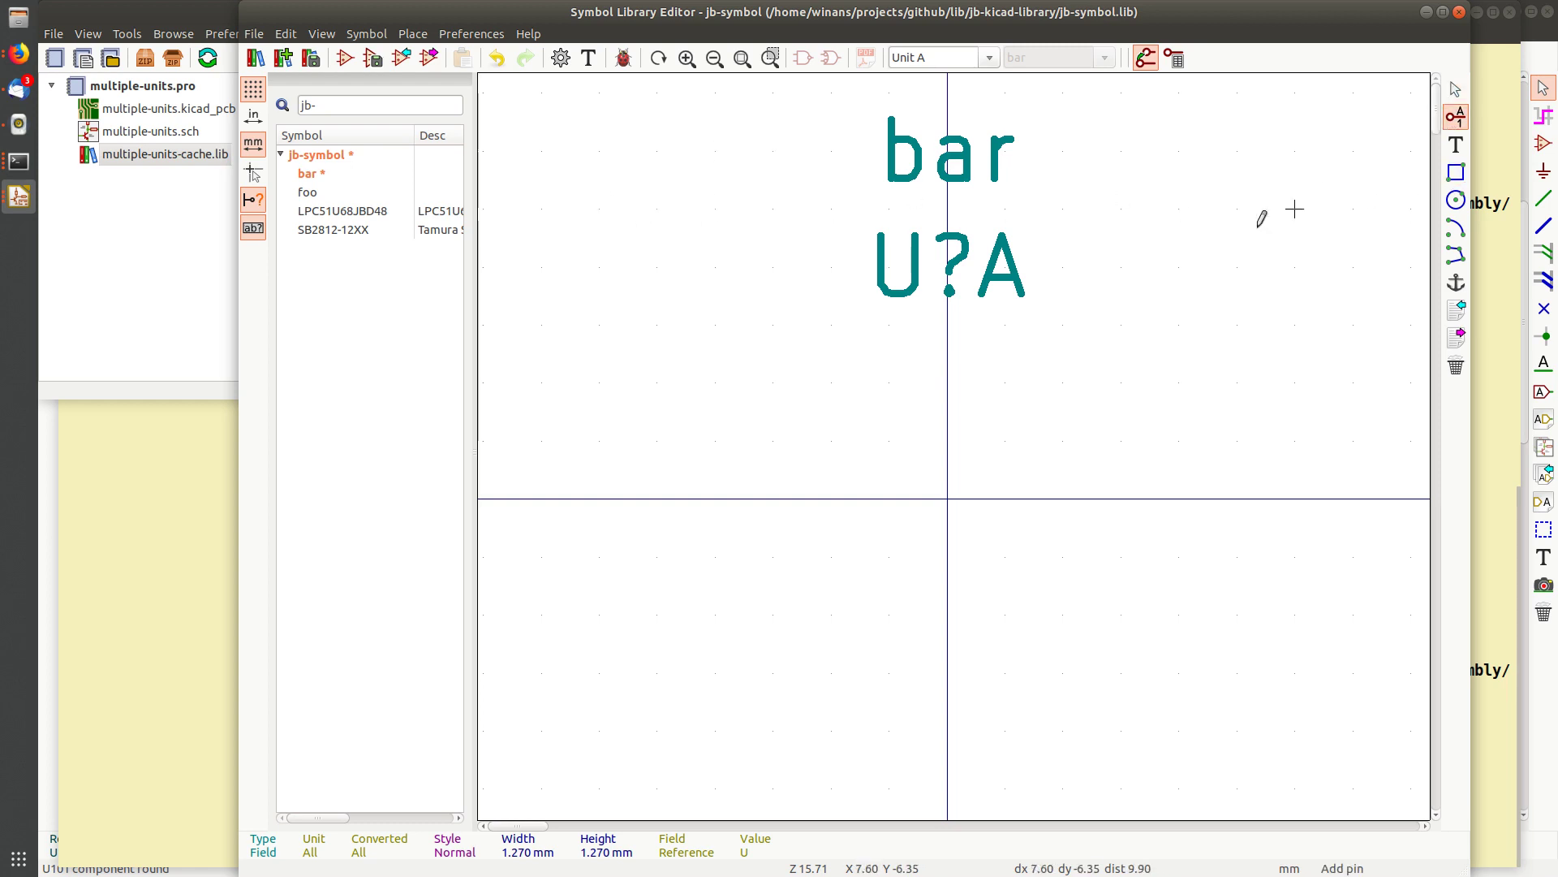
{"action": "left_click", "coordinate": [795, 418]}
{"action": "type", "text": "A"}
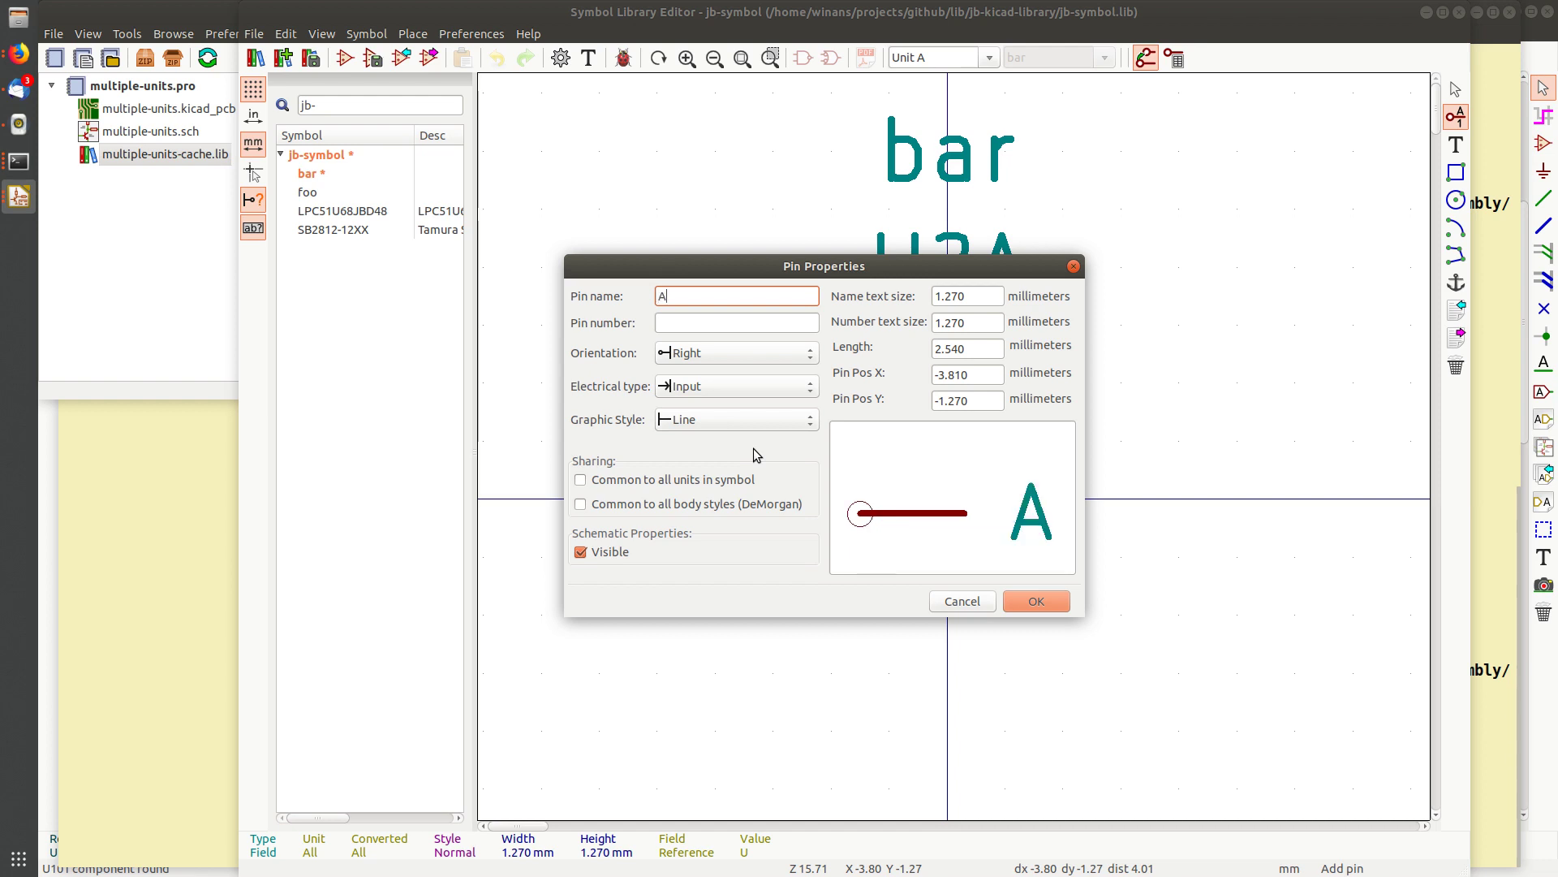
{"action": "key", "text": "Tab"}
{"action": "type", "text": "1"}
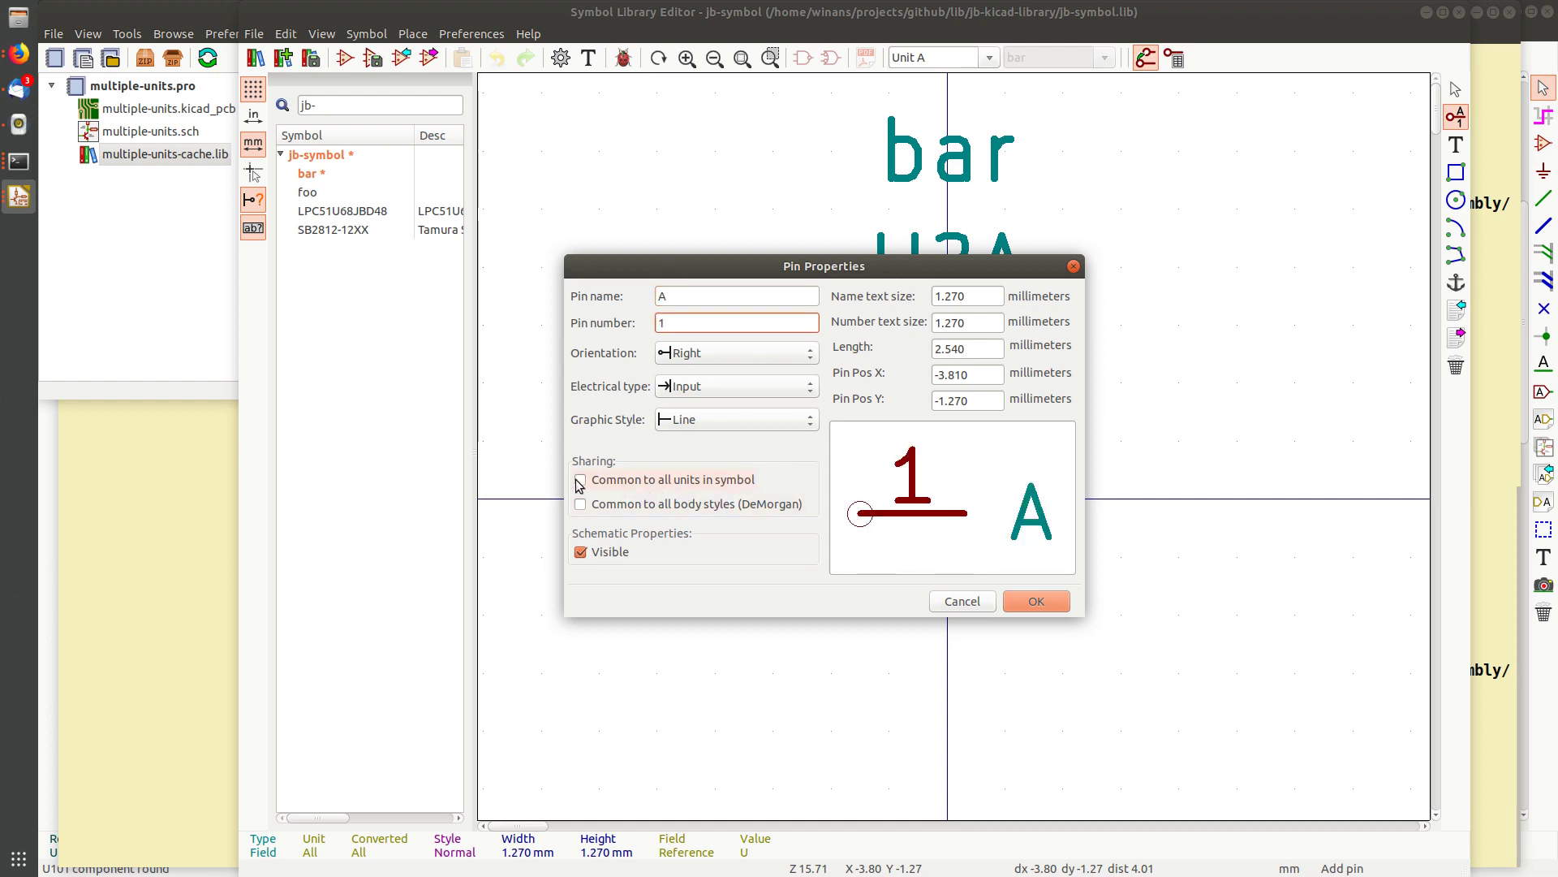
{"action": "left_click", "coordinate": [1055, 602]}
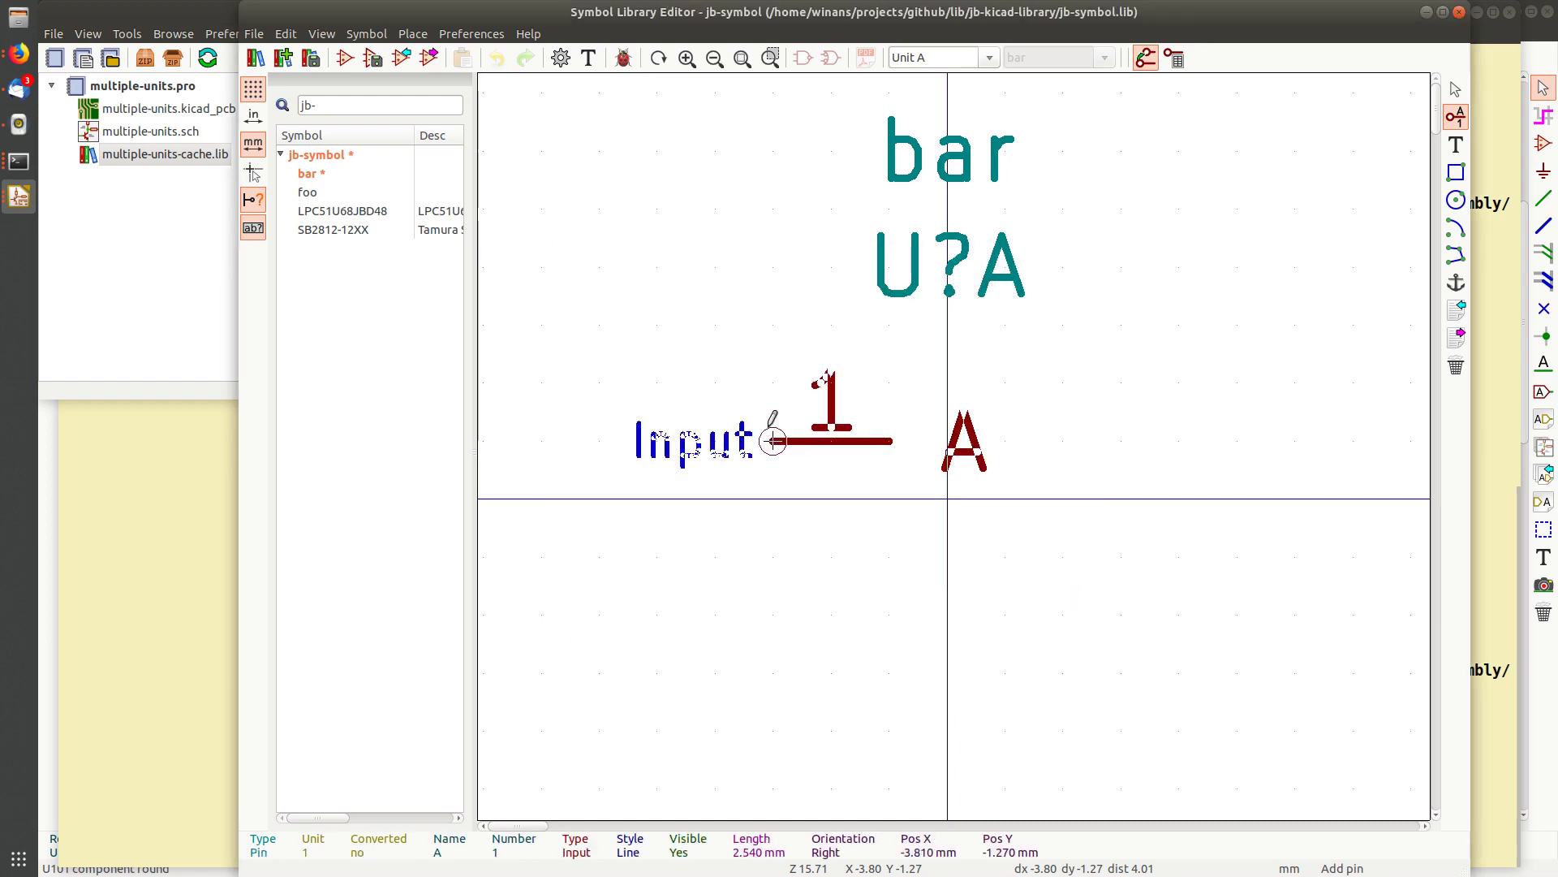
Switch to unit B and set the number of its pin A to 5
{"action": "left_click", "coordinate": [988, 57]}
{"action": "left_click", "coordinate": [972, 102]}
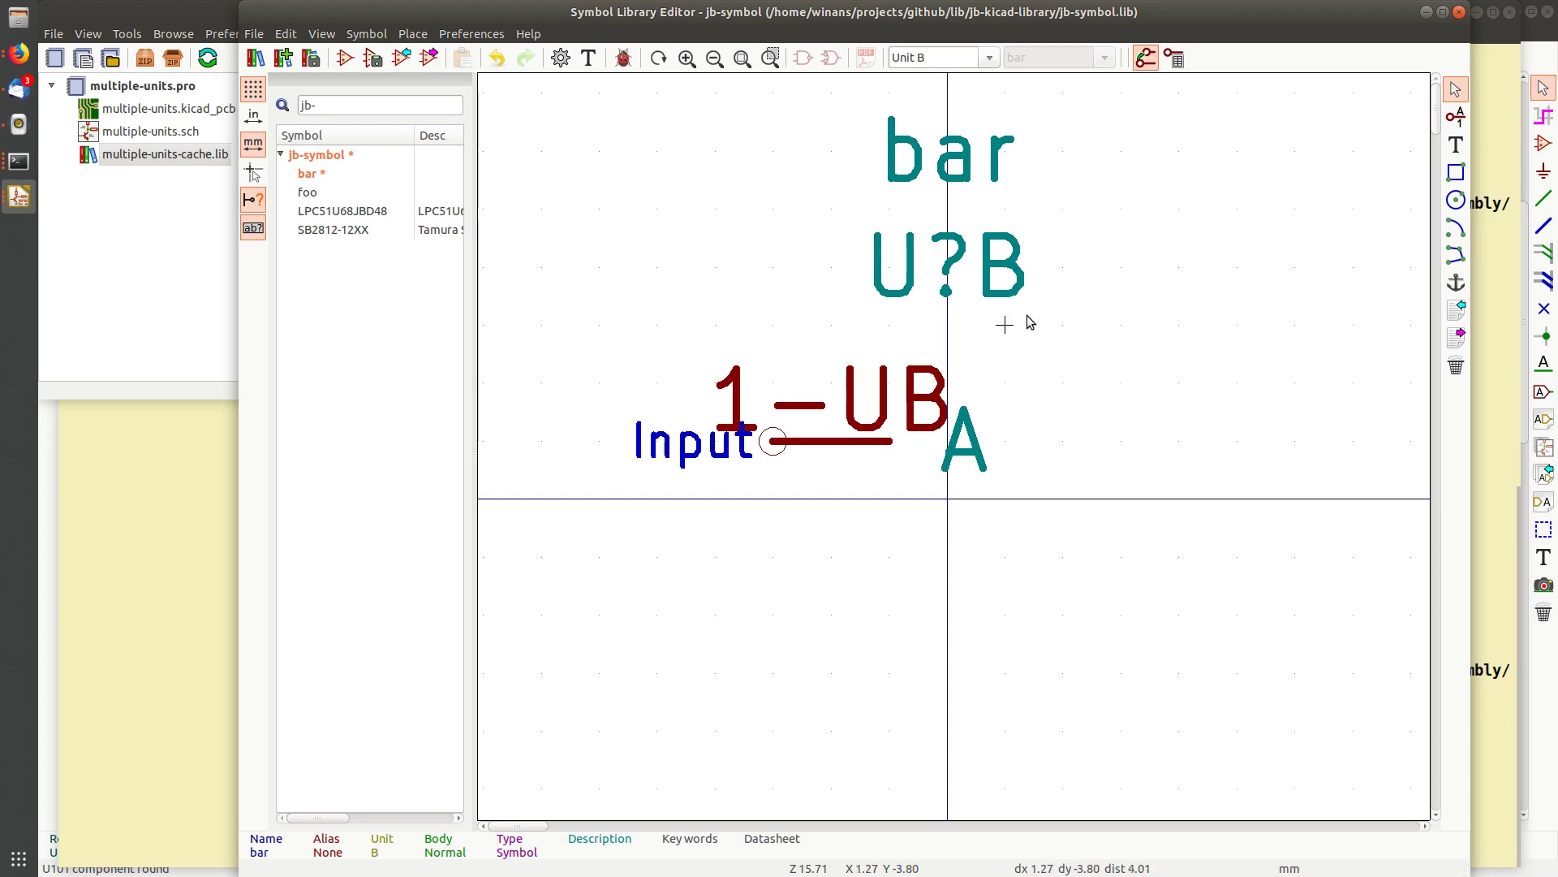
{"action": "left_click_drag", "start_coordinate": [865, 6], "coordinate": [774, 6]}
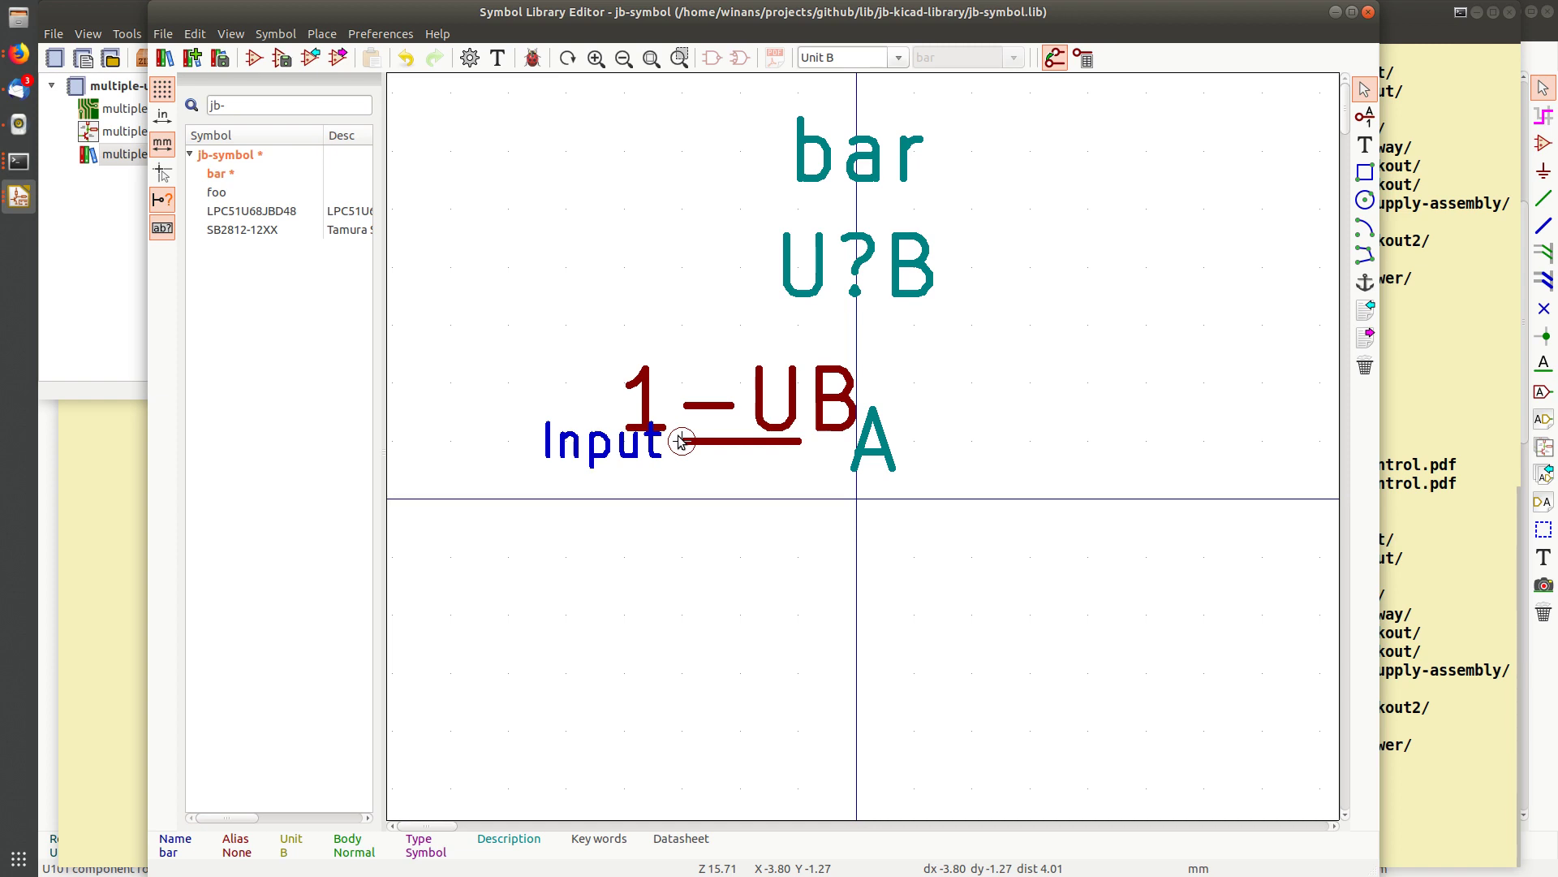
{"action": "double_click", "coordinate": [753, 409]}
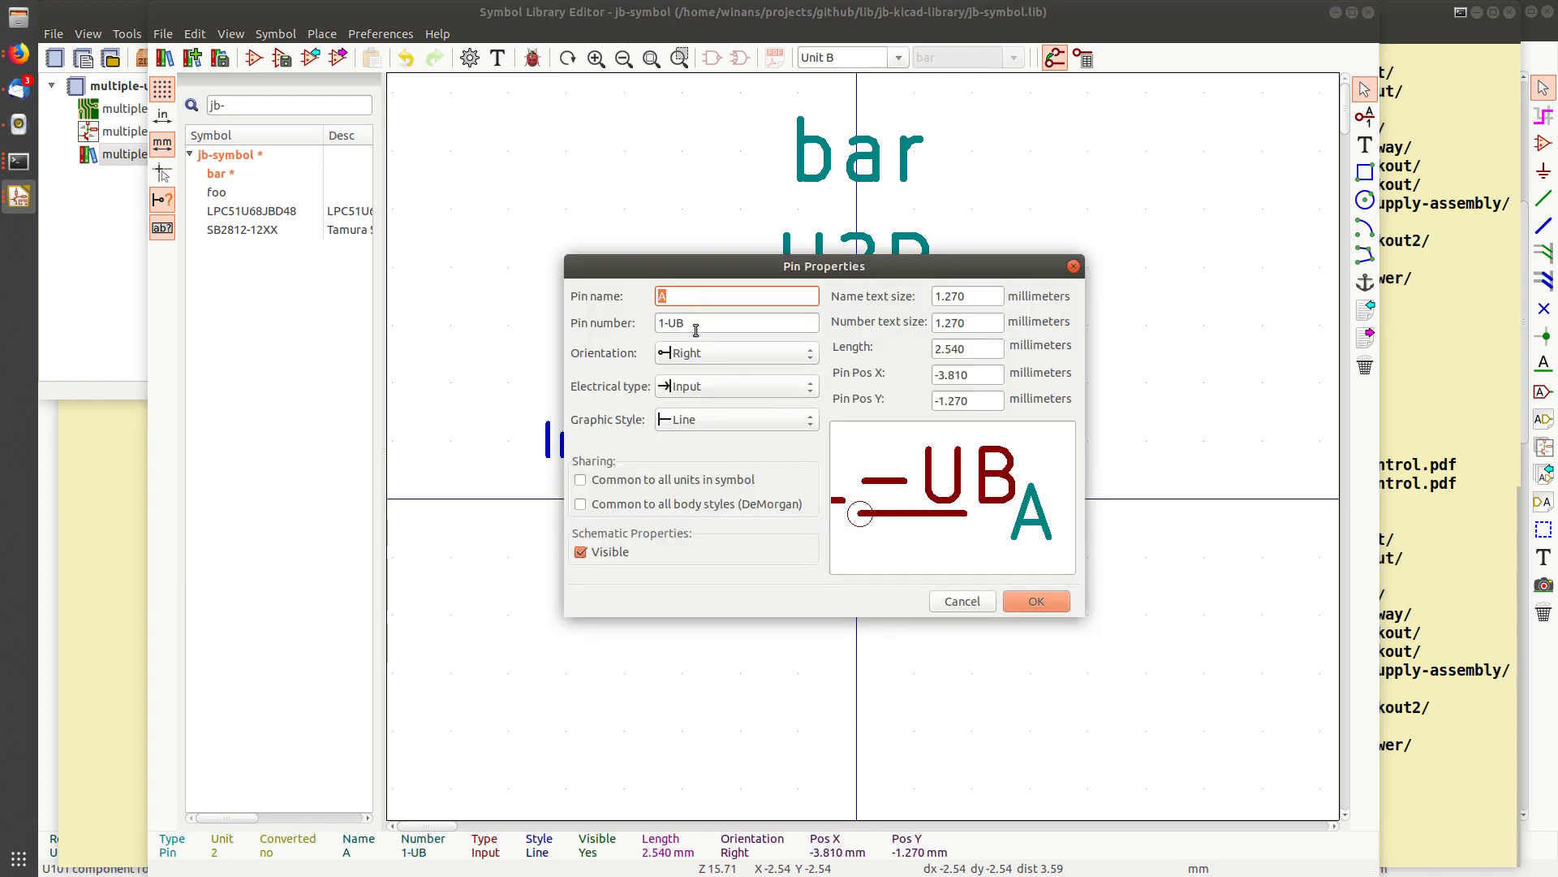
{"action": "key", "text": "Tab"}
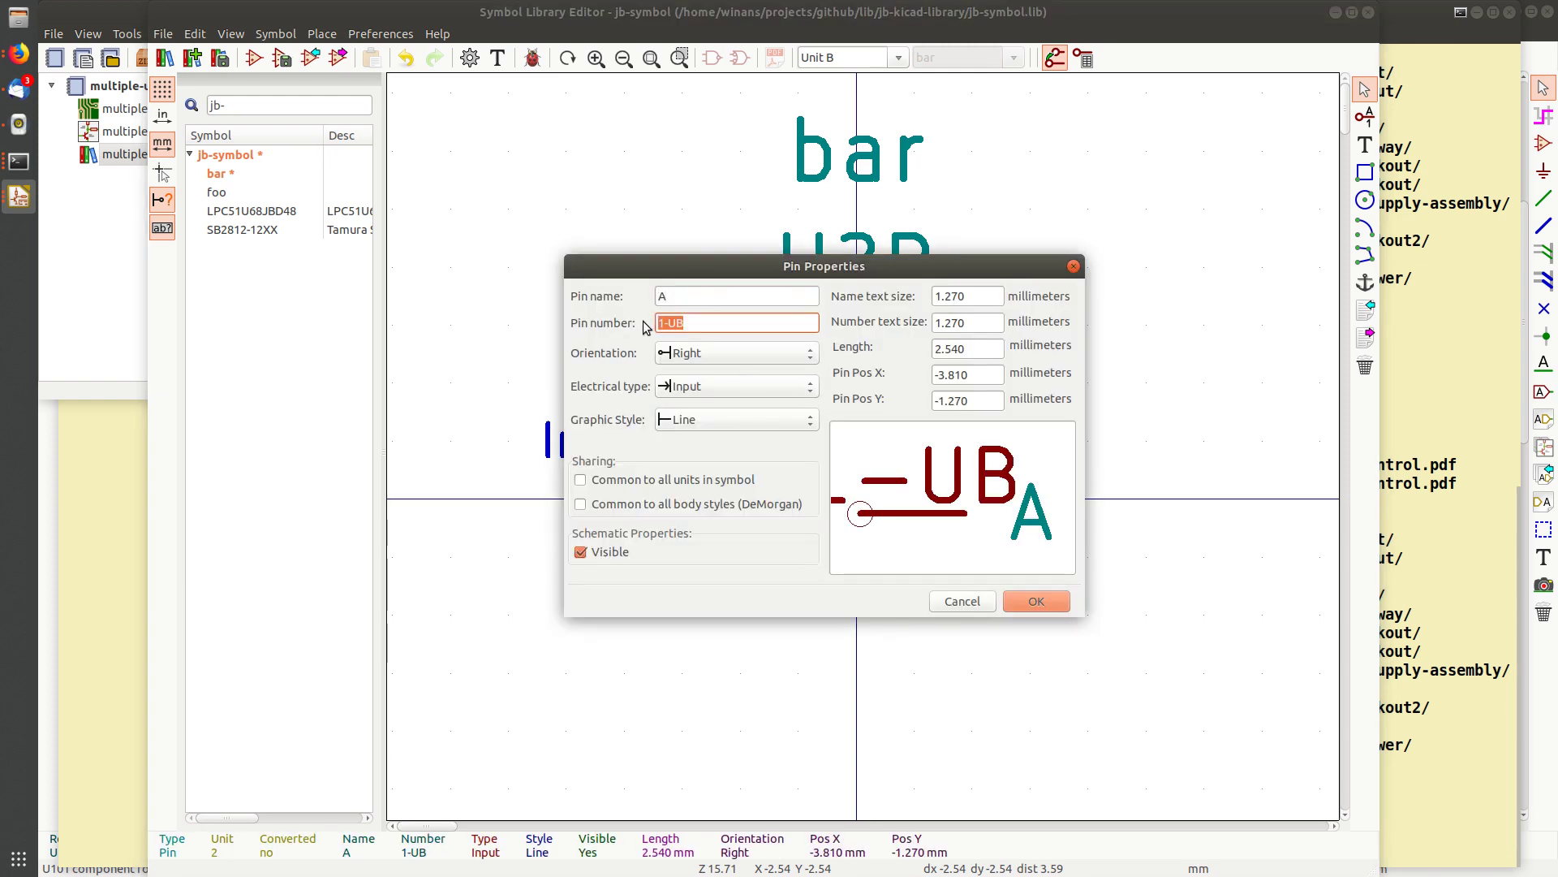
{"action": "type", "text": "5"}
{"action": "left_click", "coordinate": [1037, 601]}
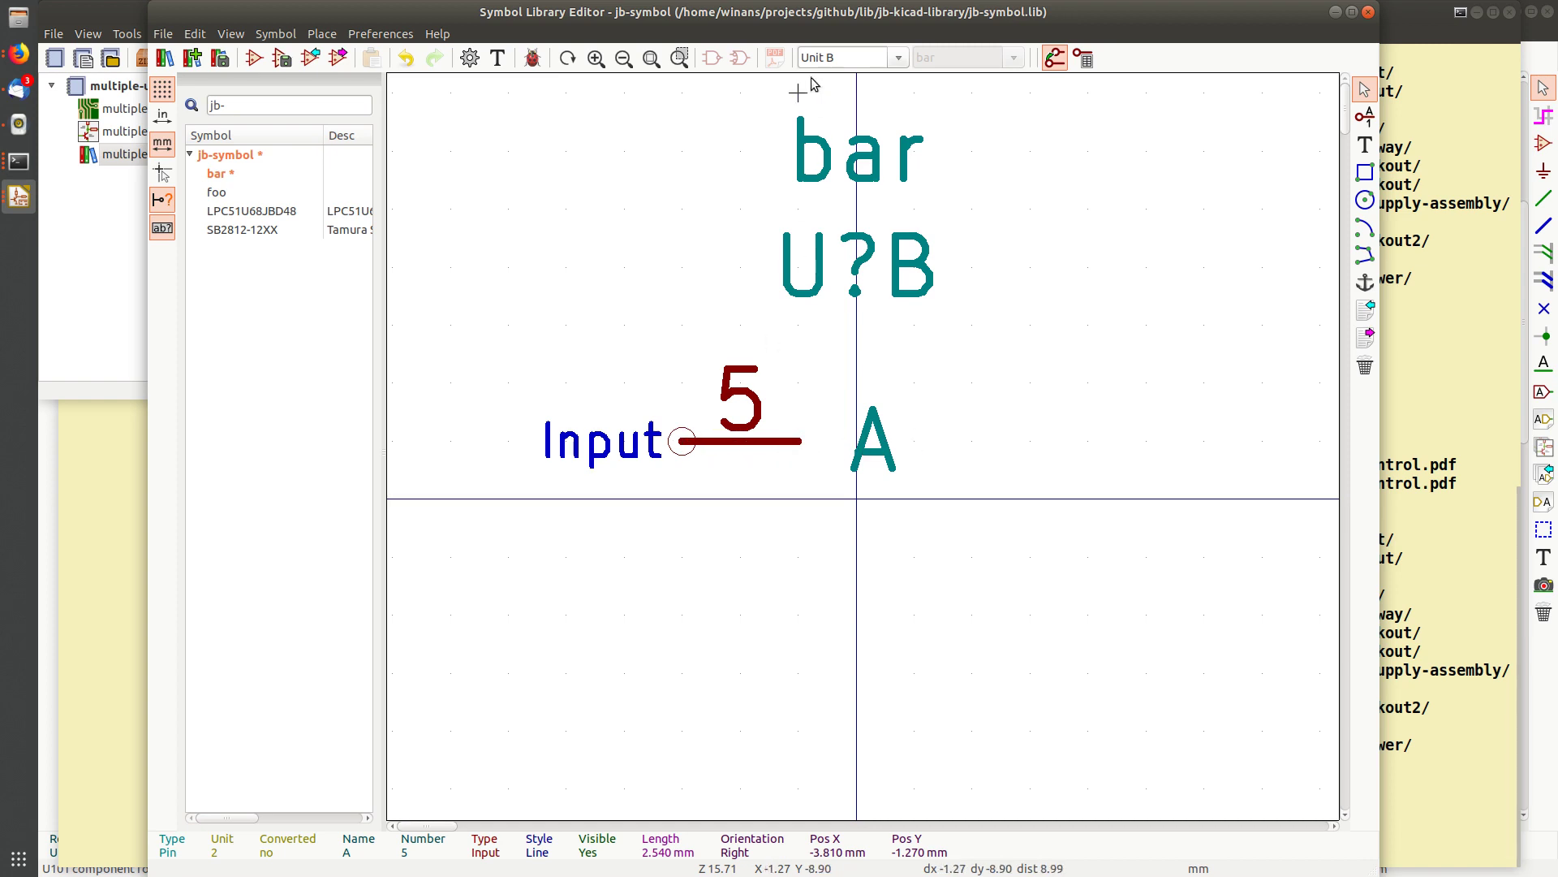
Switch to unit A and review the unit interchangeability option in the bar symbol's properties
{"action": "left_click", "coordinate": [896, 58]}
{"action": "left_click", "coordinate": [874, 92]}
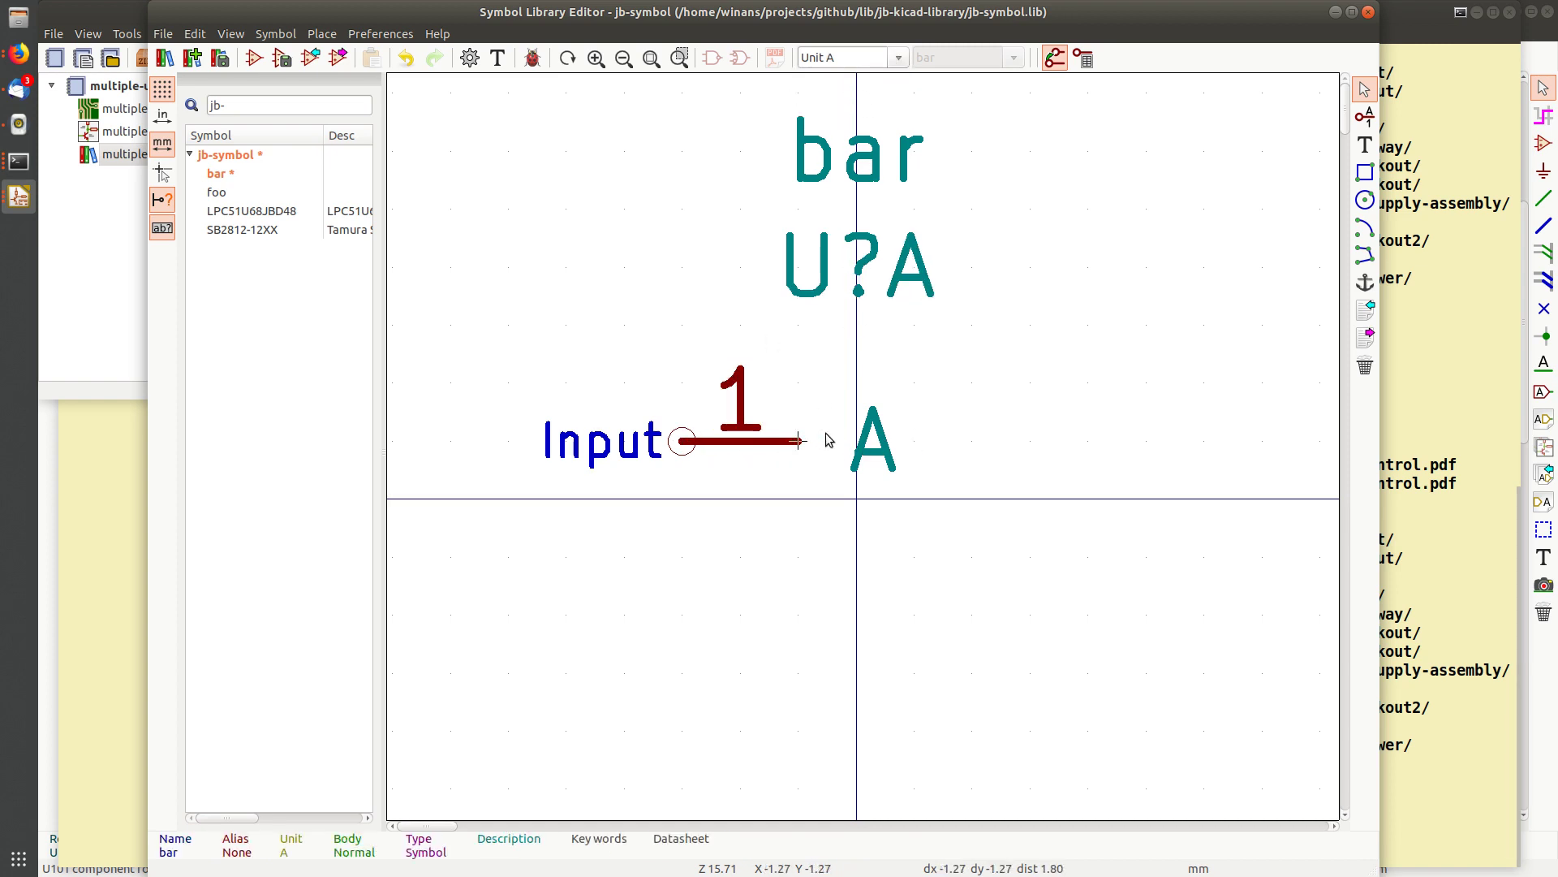
{"action": "right_click", "coordinate": [797, 358]}
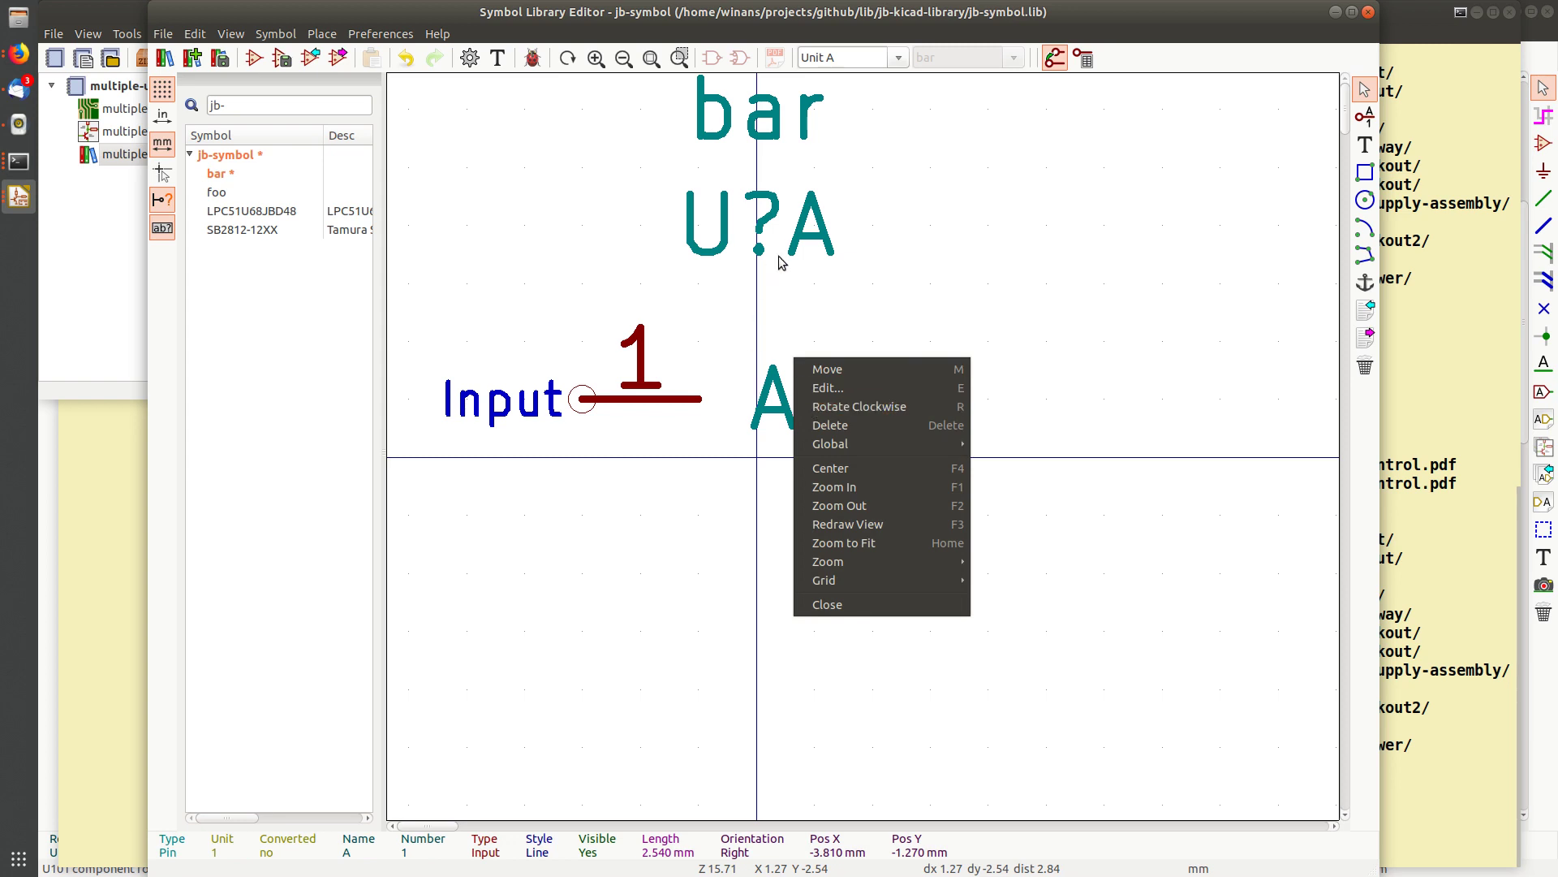
{"action": "key", "text": "Escape"}
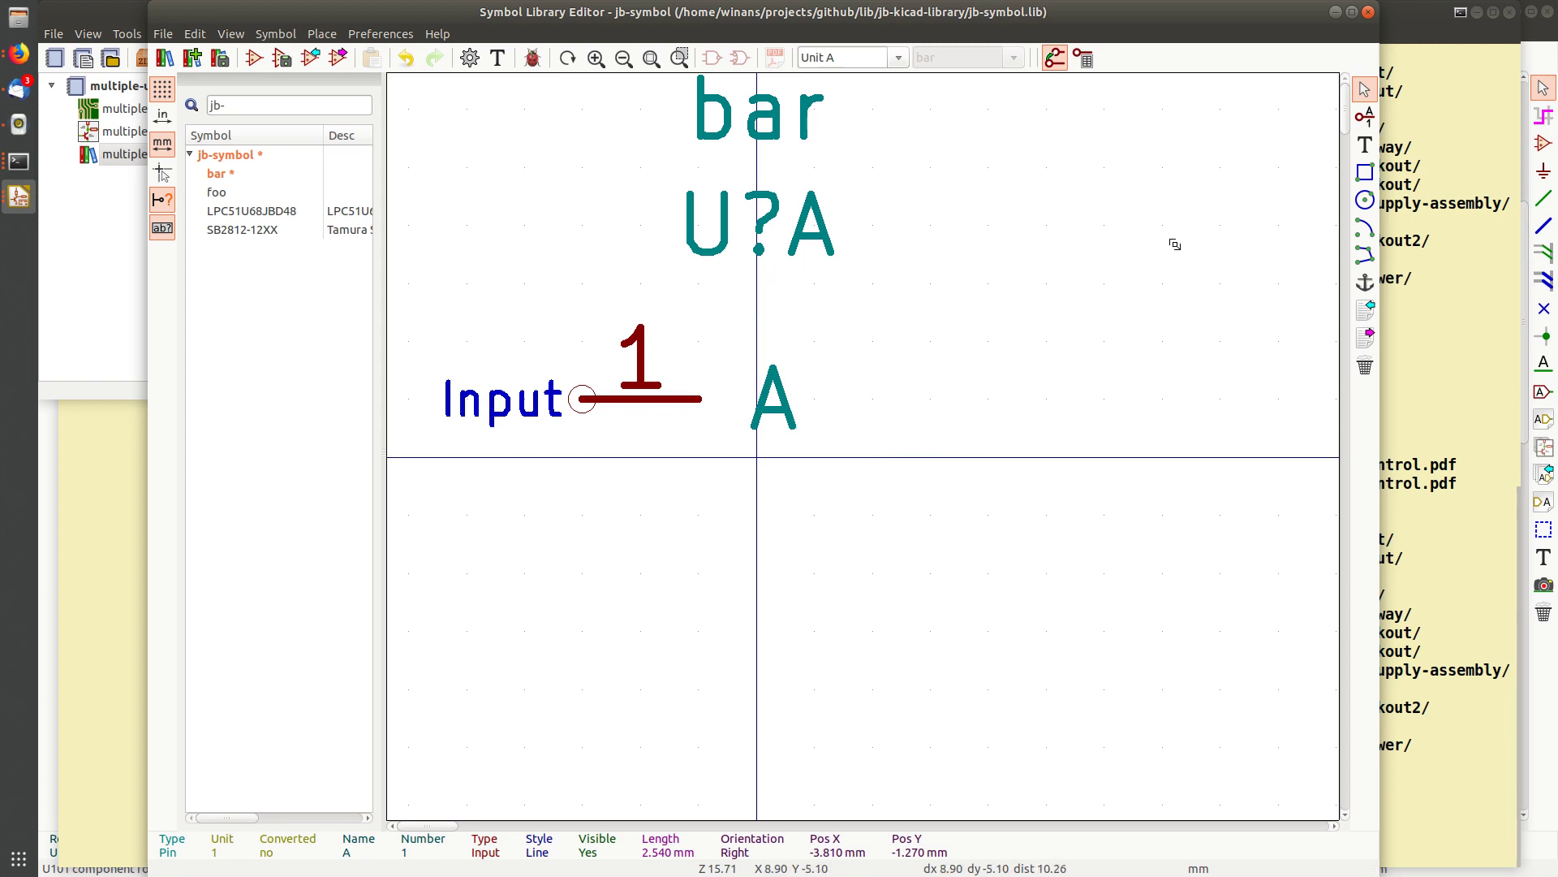
{"action": "middle_click_drag", "start_coordinate": [915, 289], "coordinate": [1009, 337]}
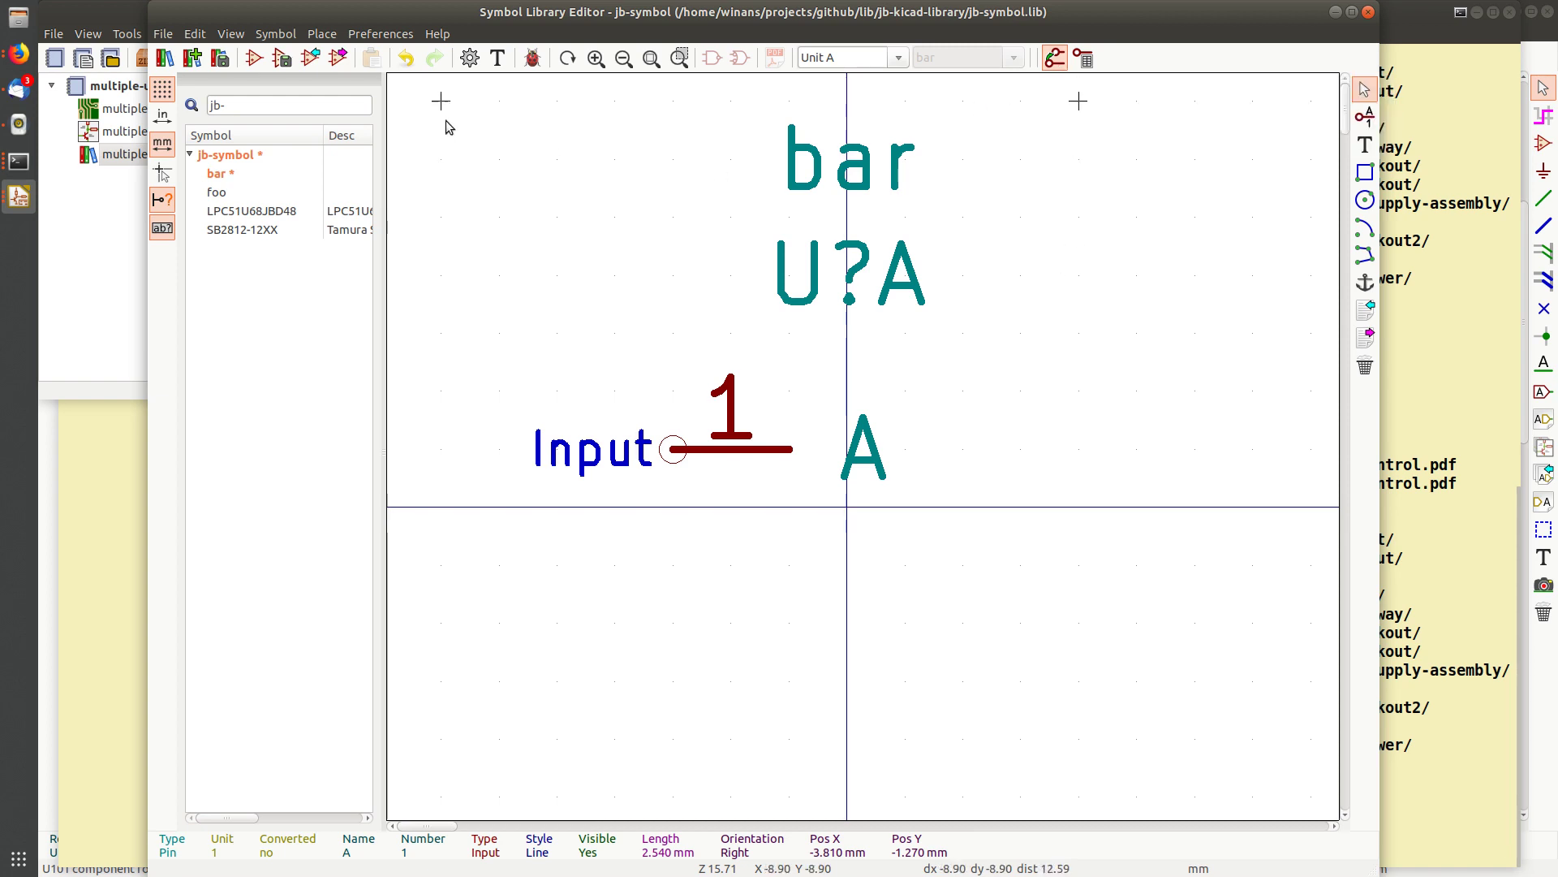
{"action": "left_click", "coordinate": [469, 58]}
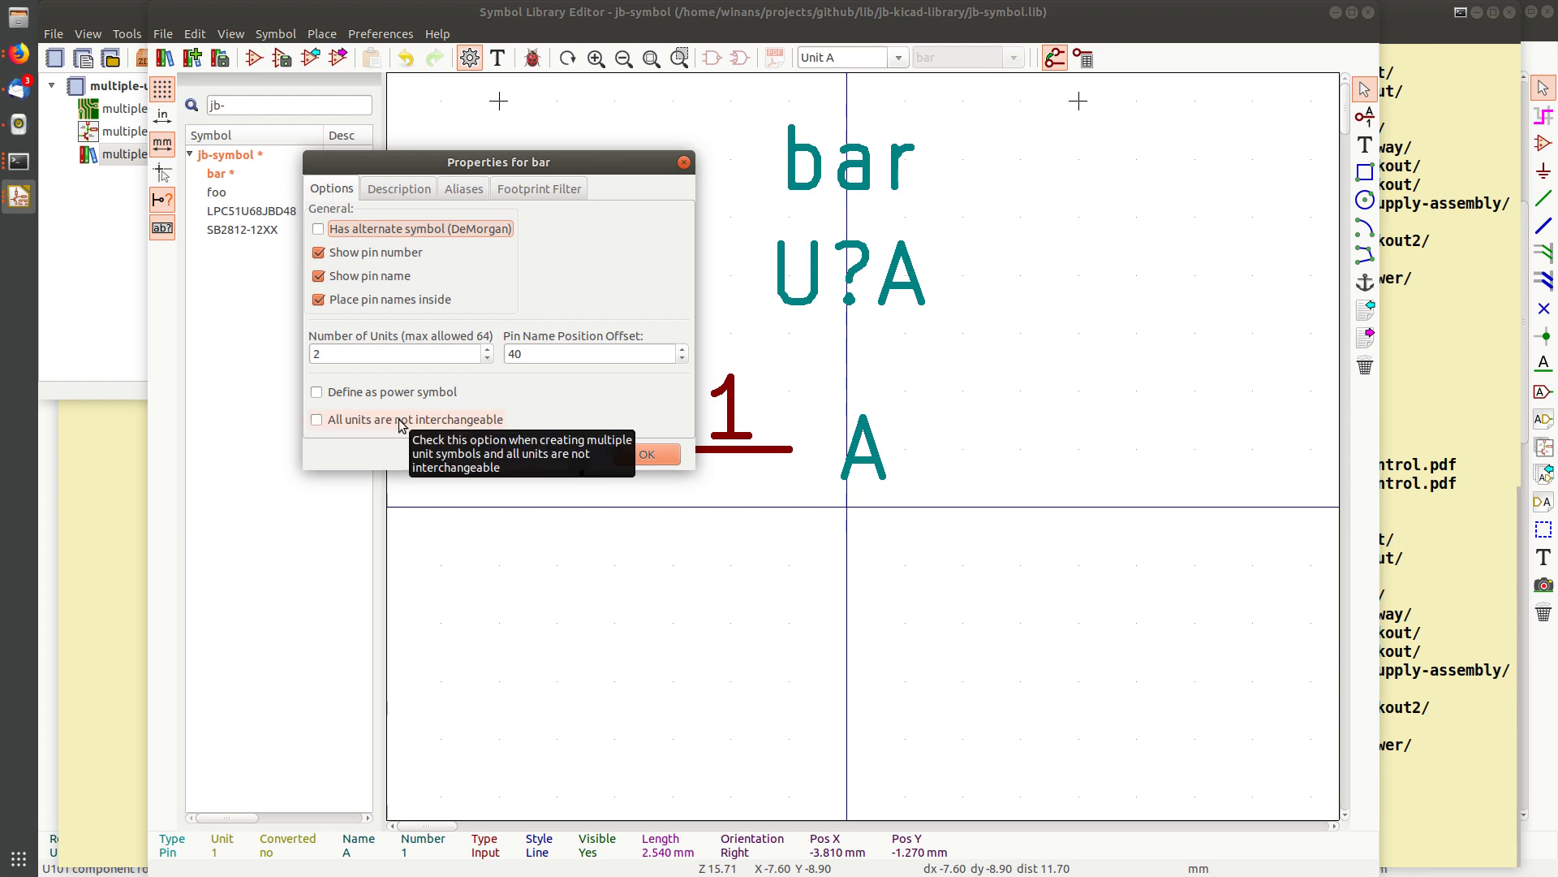
{"action": "left_click", "coordinate": [685, 162]}
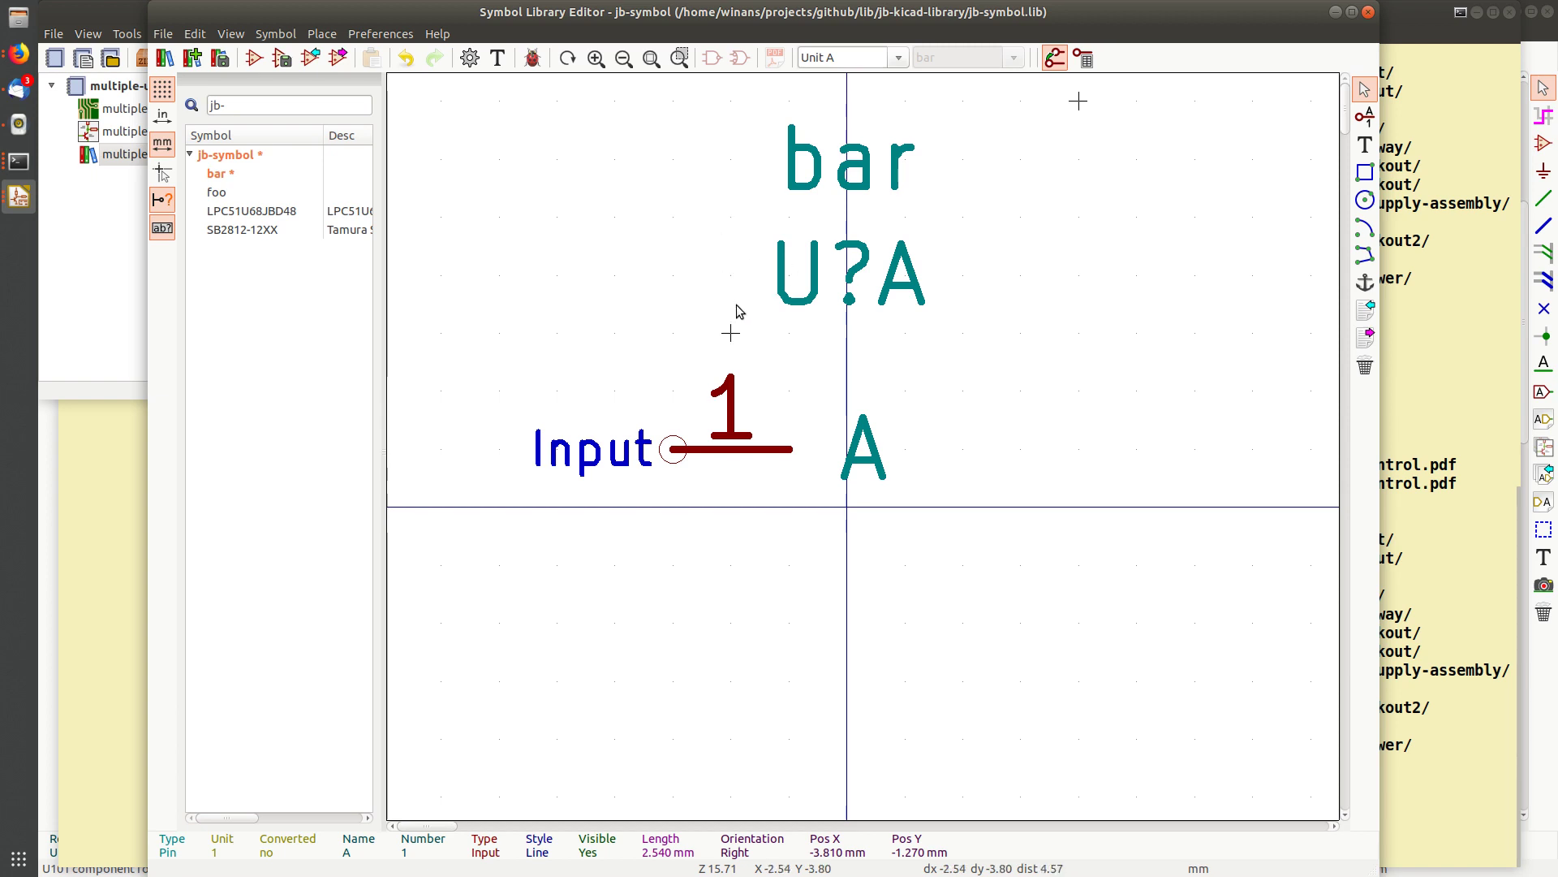
Add a right-oriented input pin named 2 with number B to unit A, directly below pin A at X -3.810, Y 1.270 mm
{"action": "middle_click_drag", "start_coordinate": [671, 292], "coordinate": [635, 248]}
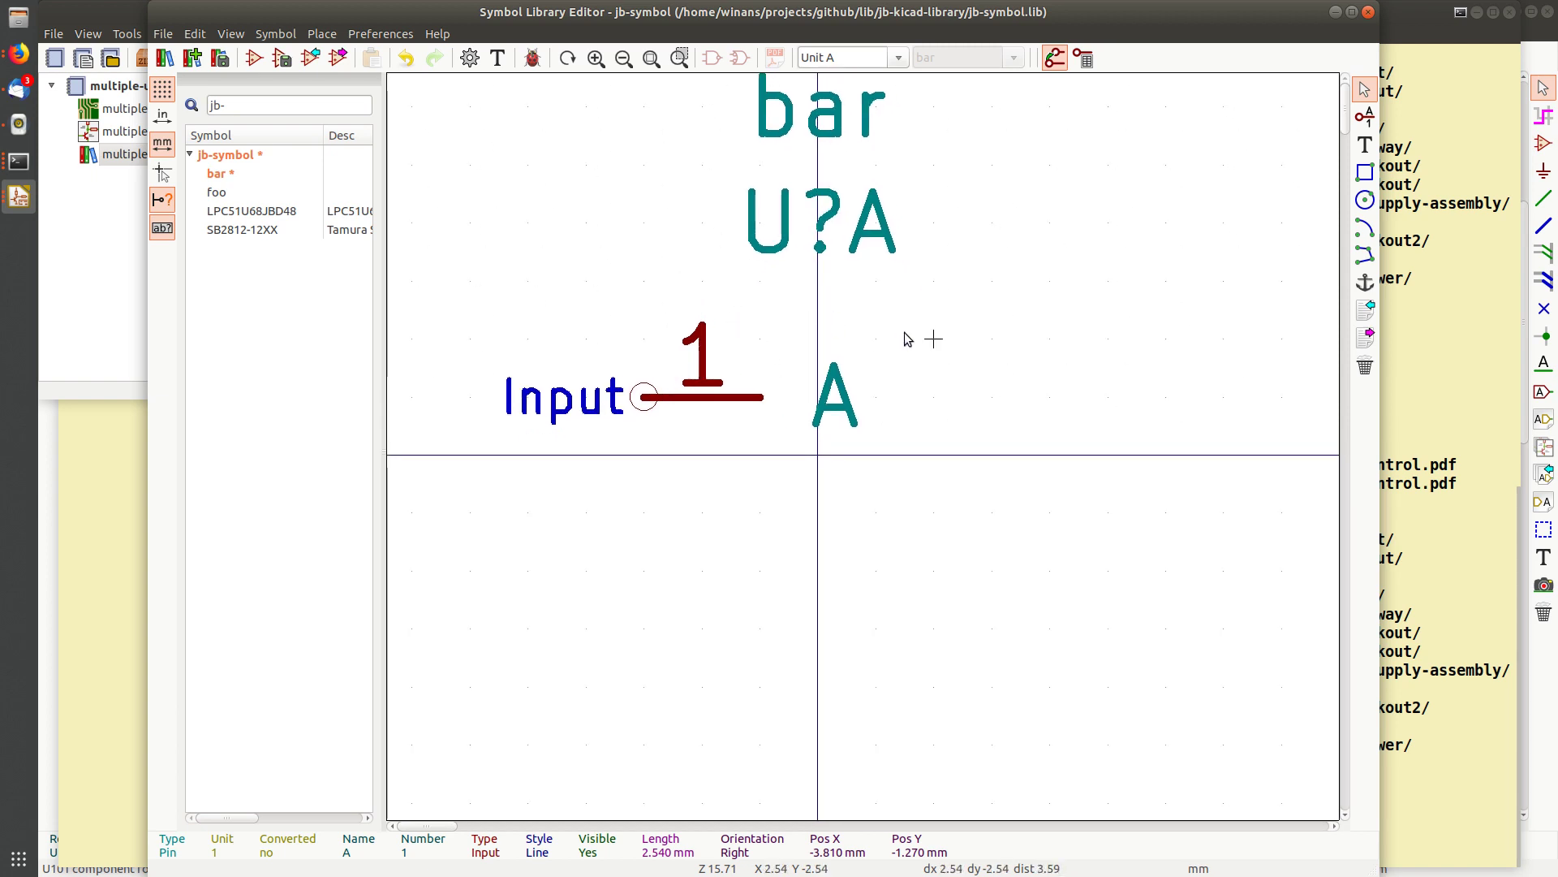
{"action": "mouse_move", "coordinate": [912, 338]}
{"action": "middle_mouse_down"}
{"action": "mouse_move", "coordinate": [866, 331]}
{"action": "mouse_move", "coordinate": [894, 334]}
{"action": "middle_mouse_up"}
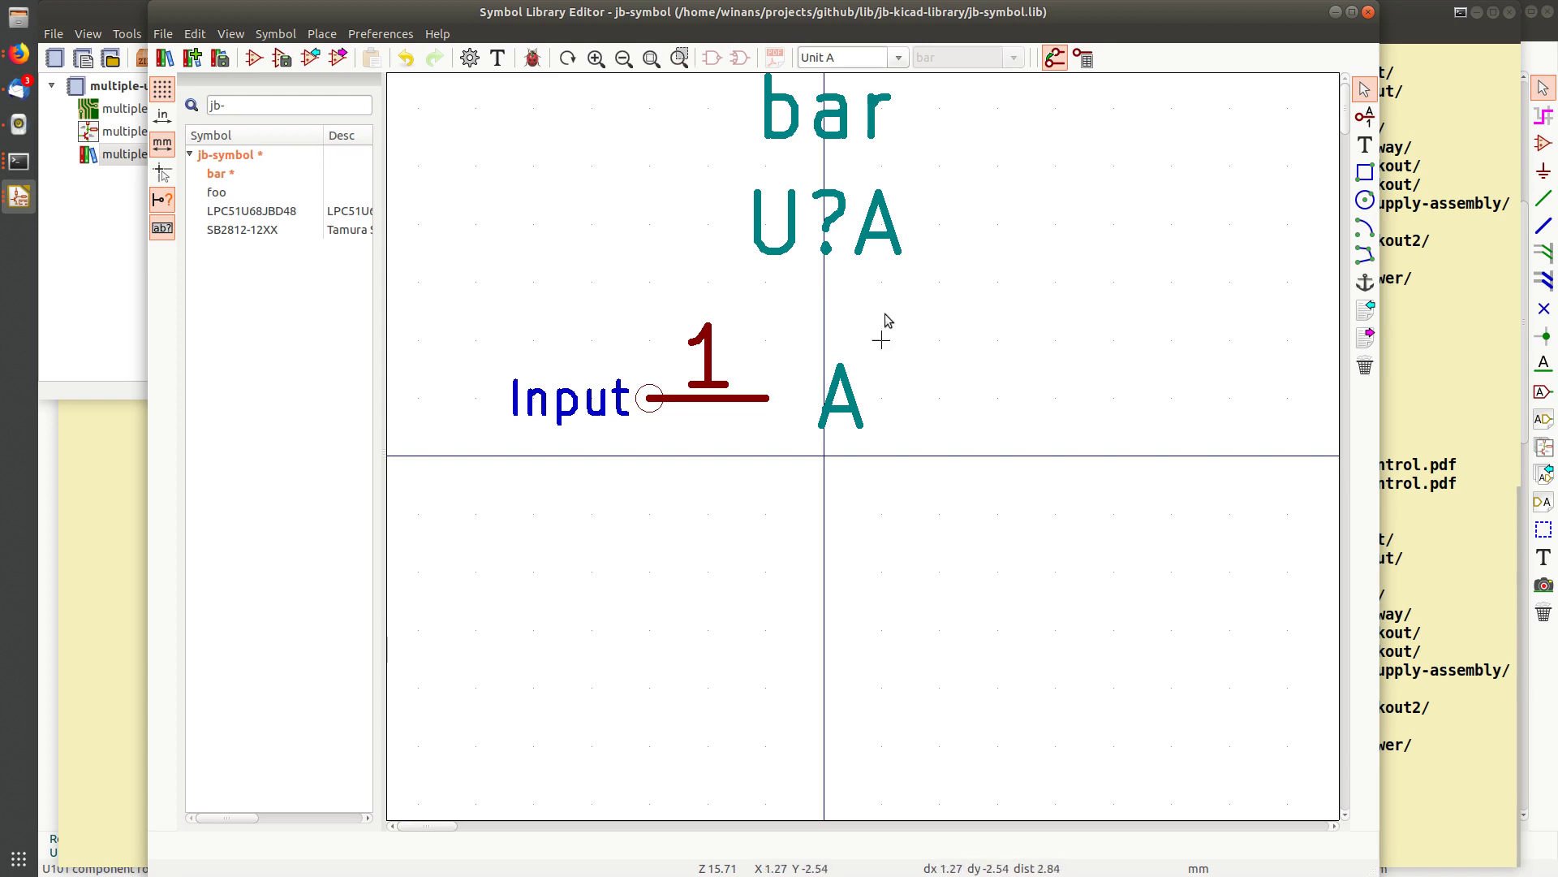
{"action": "mouse_move", "coordinate": [830, 344]}
{"action": "middle_mouse_down"}
{"action": "mouse_move", "coordinate": [802, 398]}
{"action": "mouse_move", "coordinate": [818, 358]}
{"action": "middle_mouse_up"}
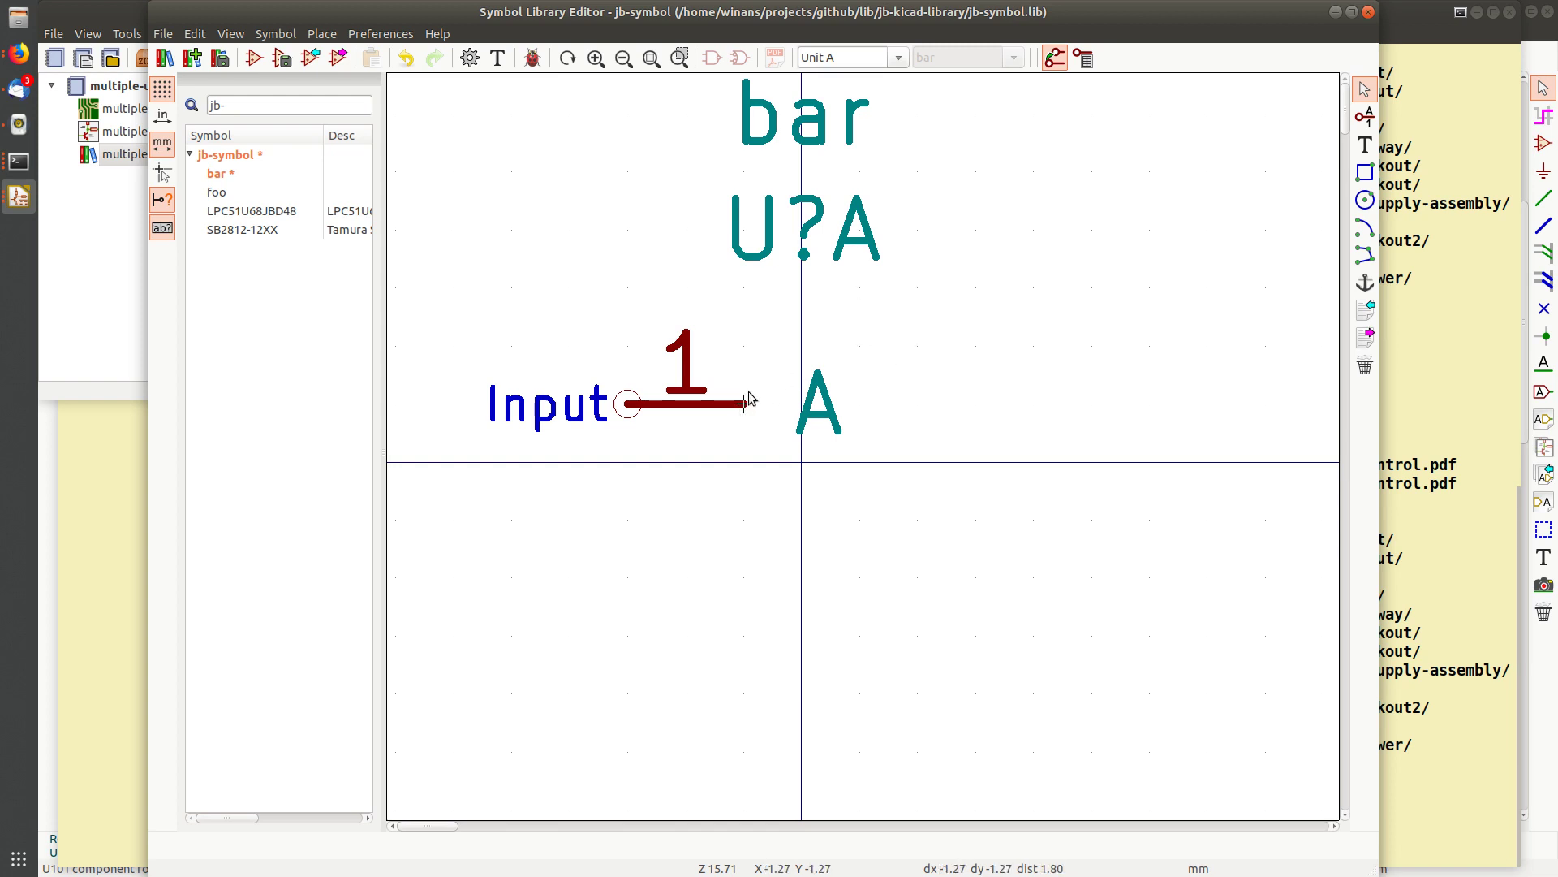
{"action": "left_click", "coordinate": [1365, 116]}
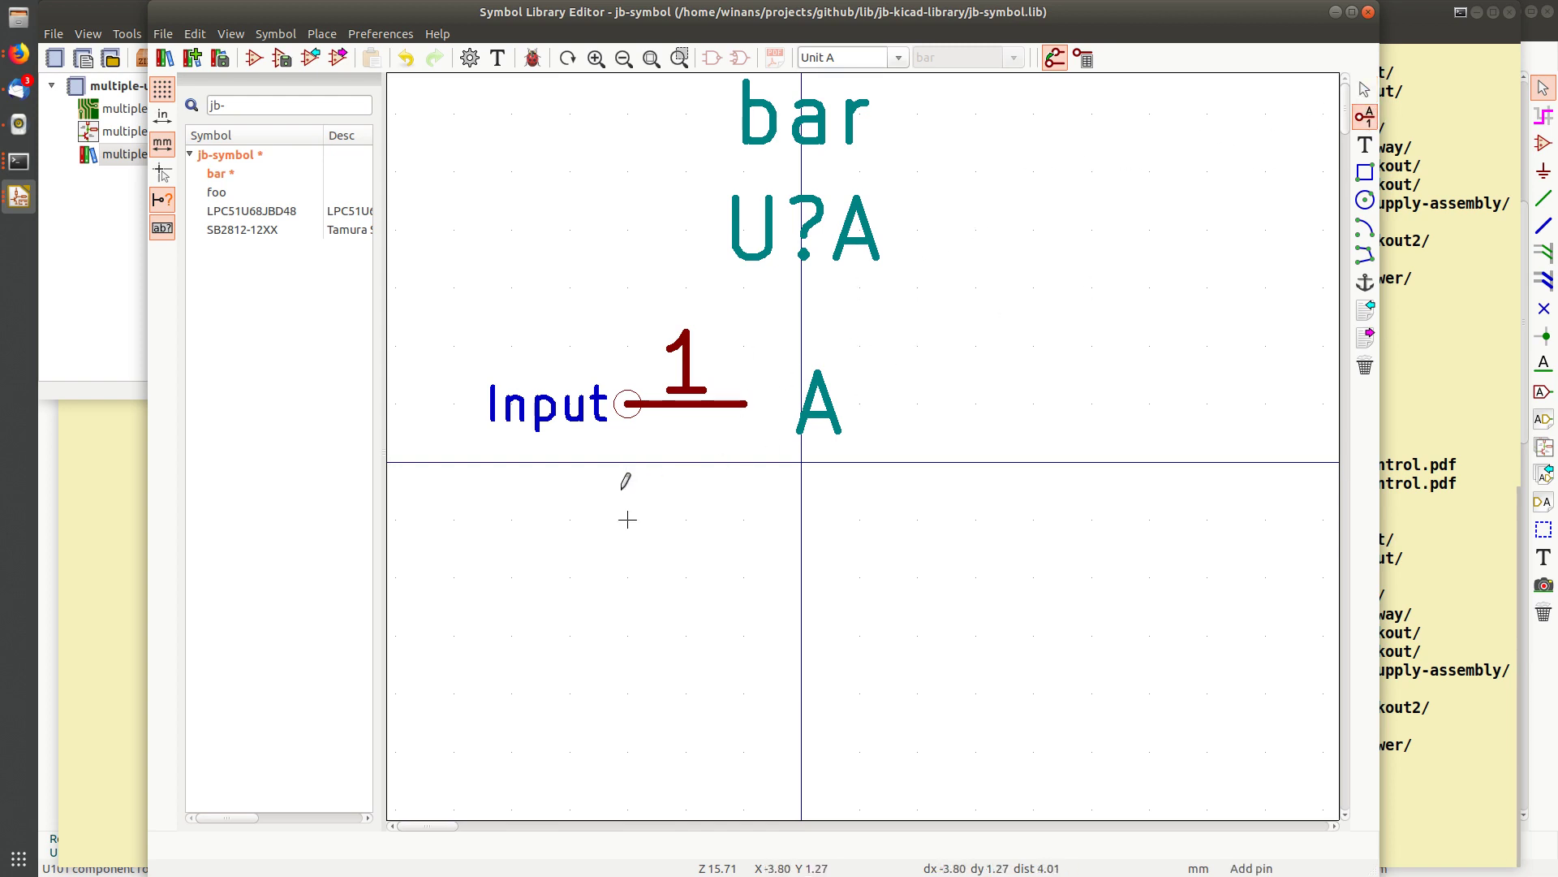
{"action": "left_click", "coordinate": [654, 477]}
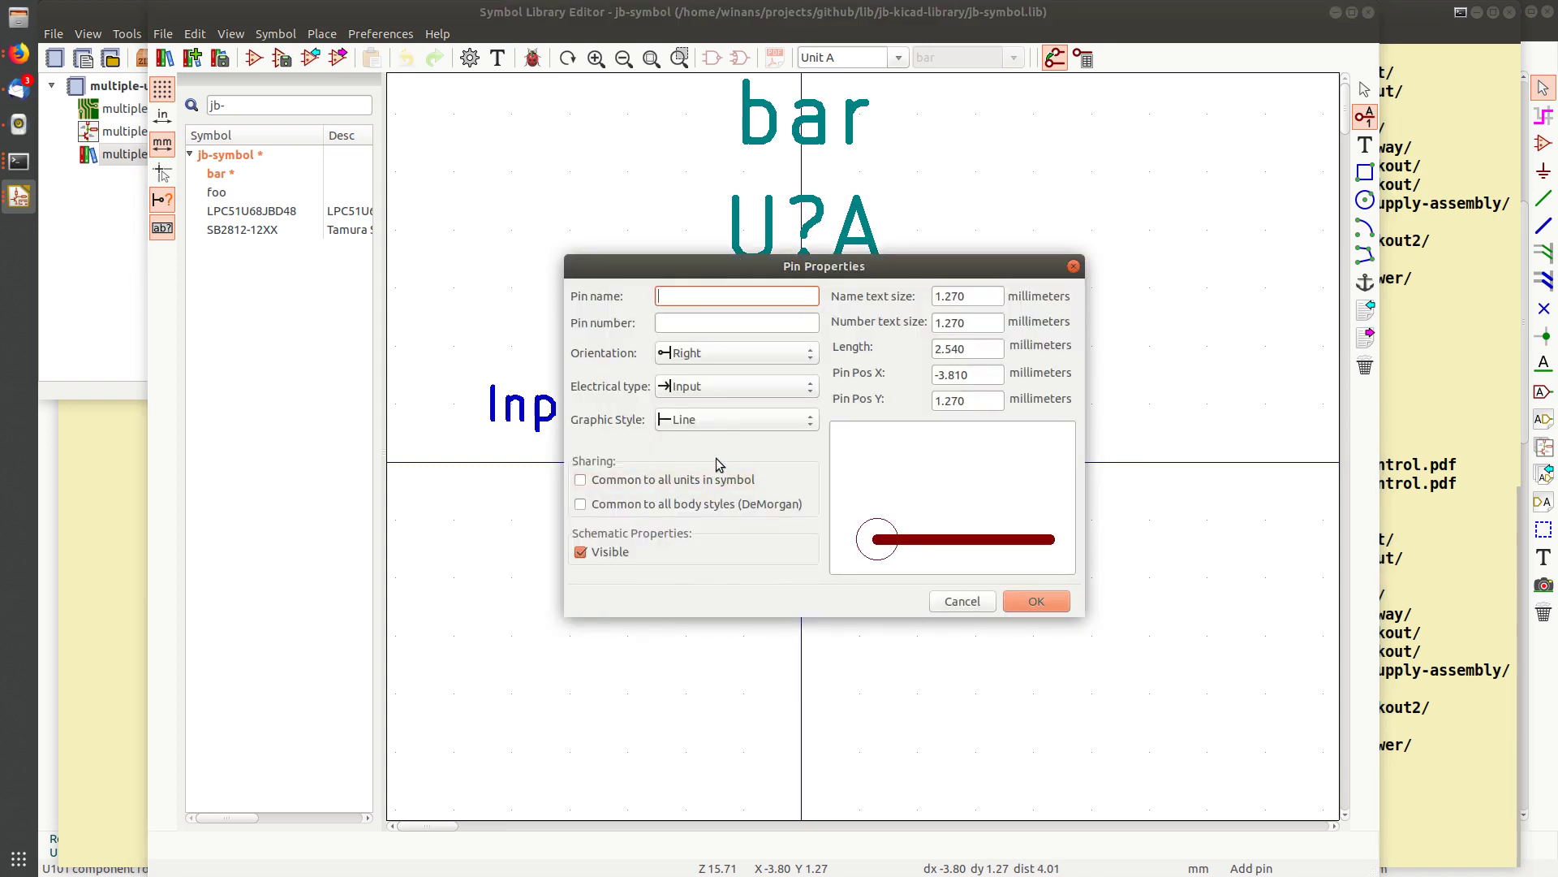
{"action": "type", "text": "2"}
{"action": "key", "text": "Tab"}
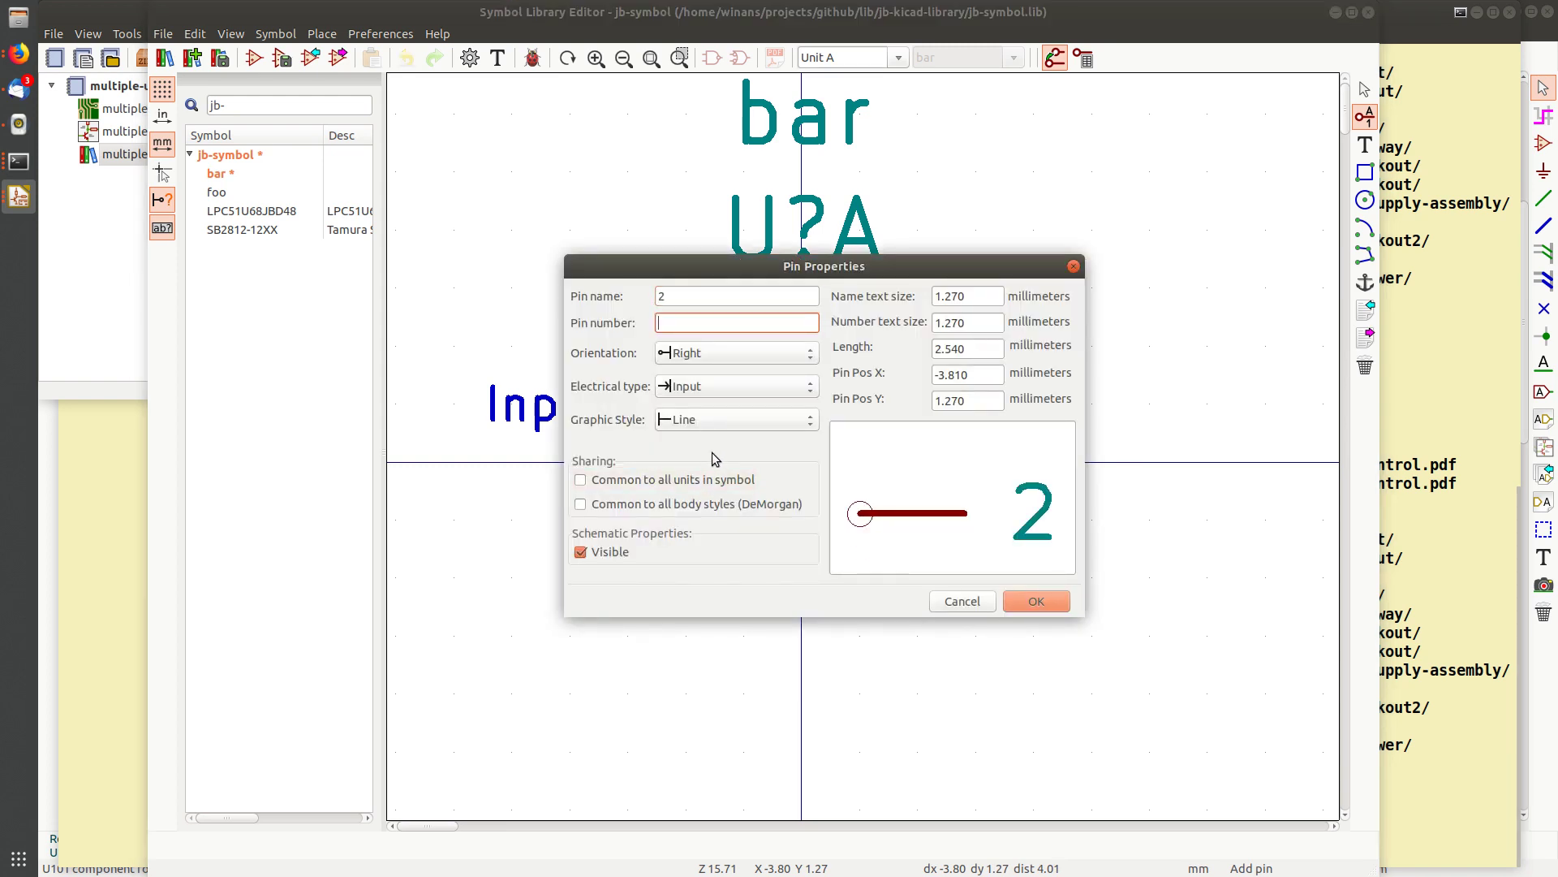
{"action": "type", "text": "B"}
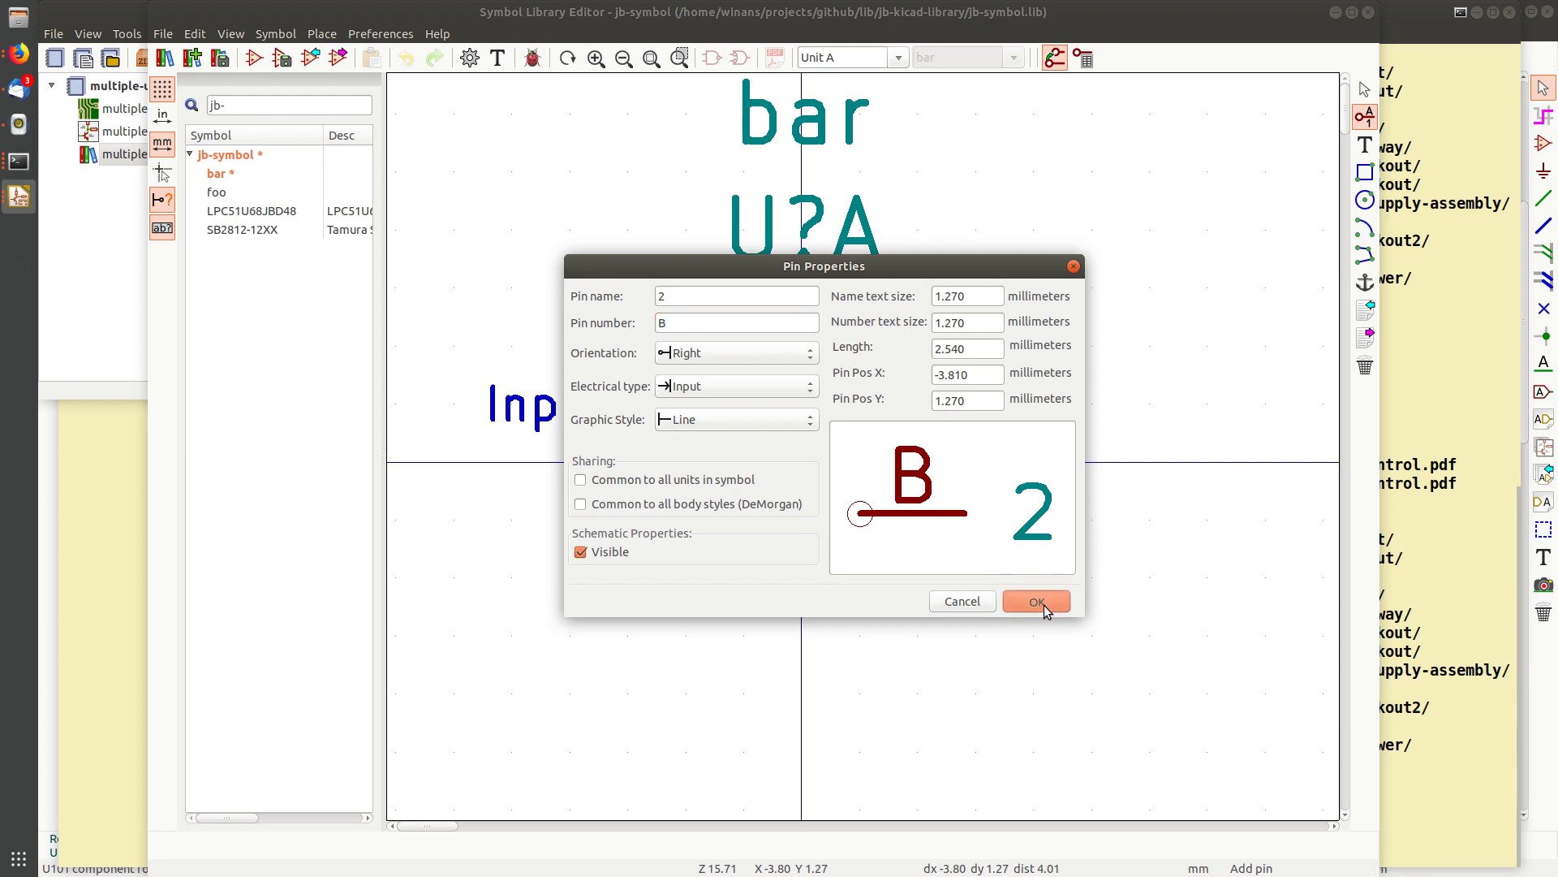
{"action": "left_click", "coordinate": [1037, 601]}
{"action": "left_click", "coordinate": [628, 519]}
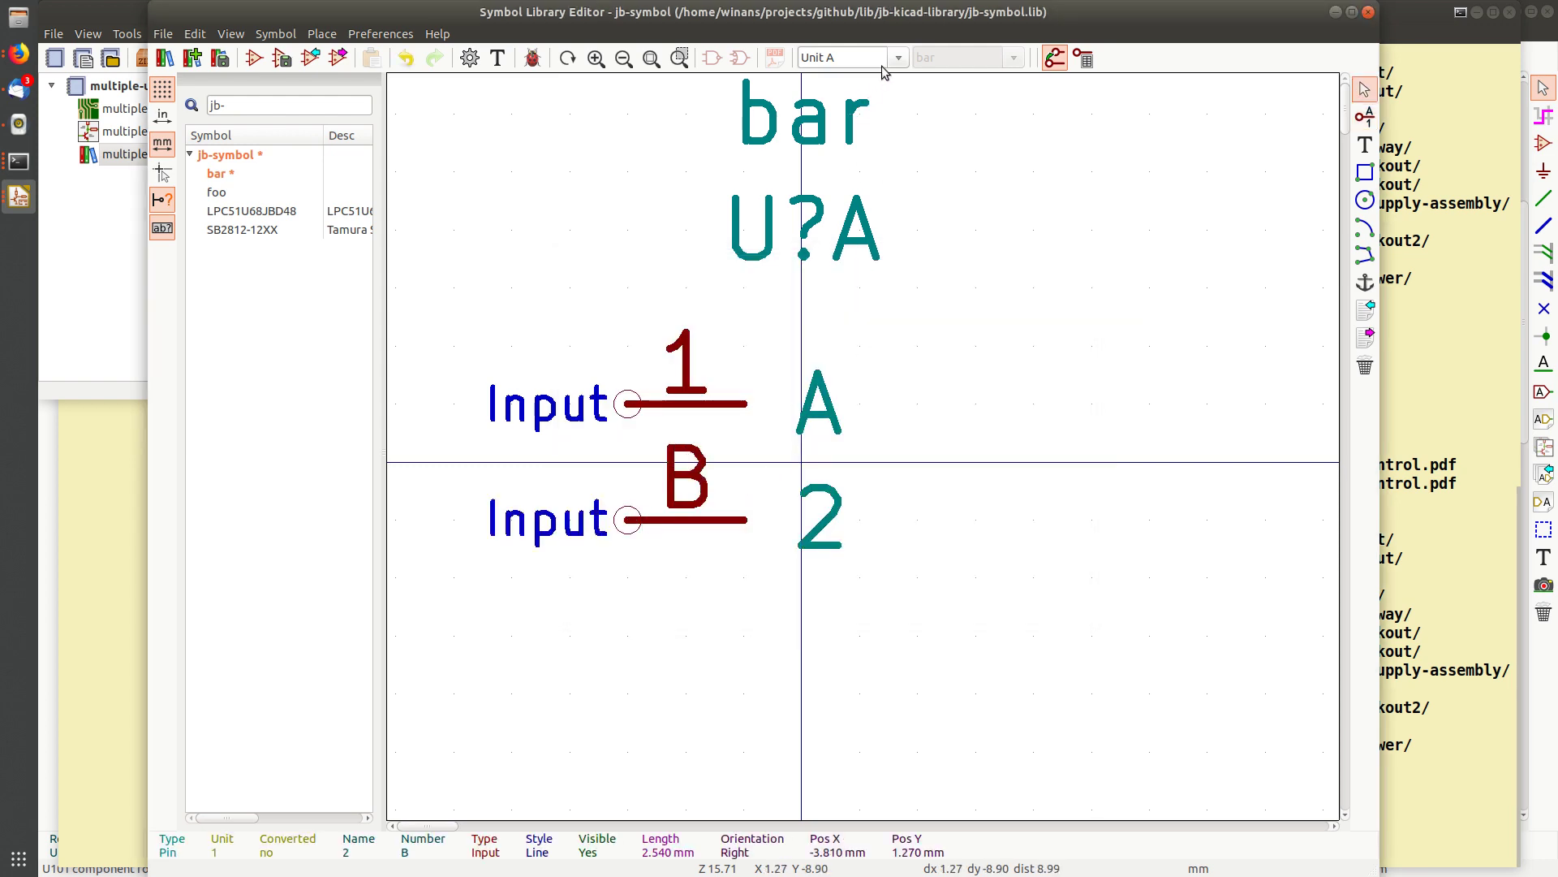
Switch to unit B and set the number of its lower pin, named 2, to 6
{"action": "left_click", "coordinate": [893, 58]}
{"action": "left_click", "coordinate": [874, 104]}
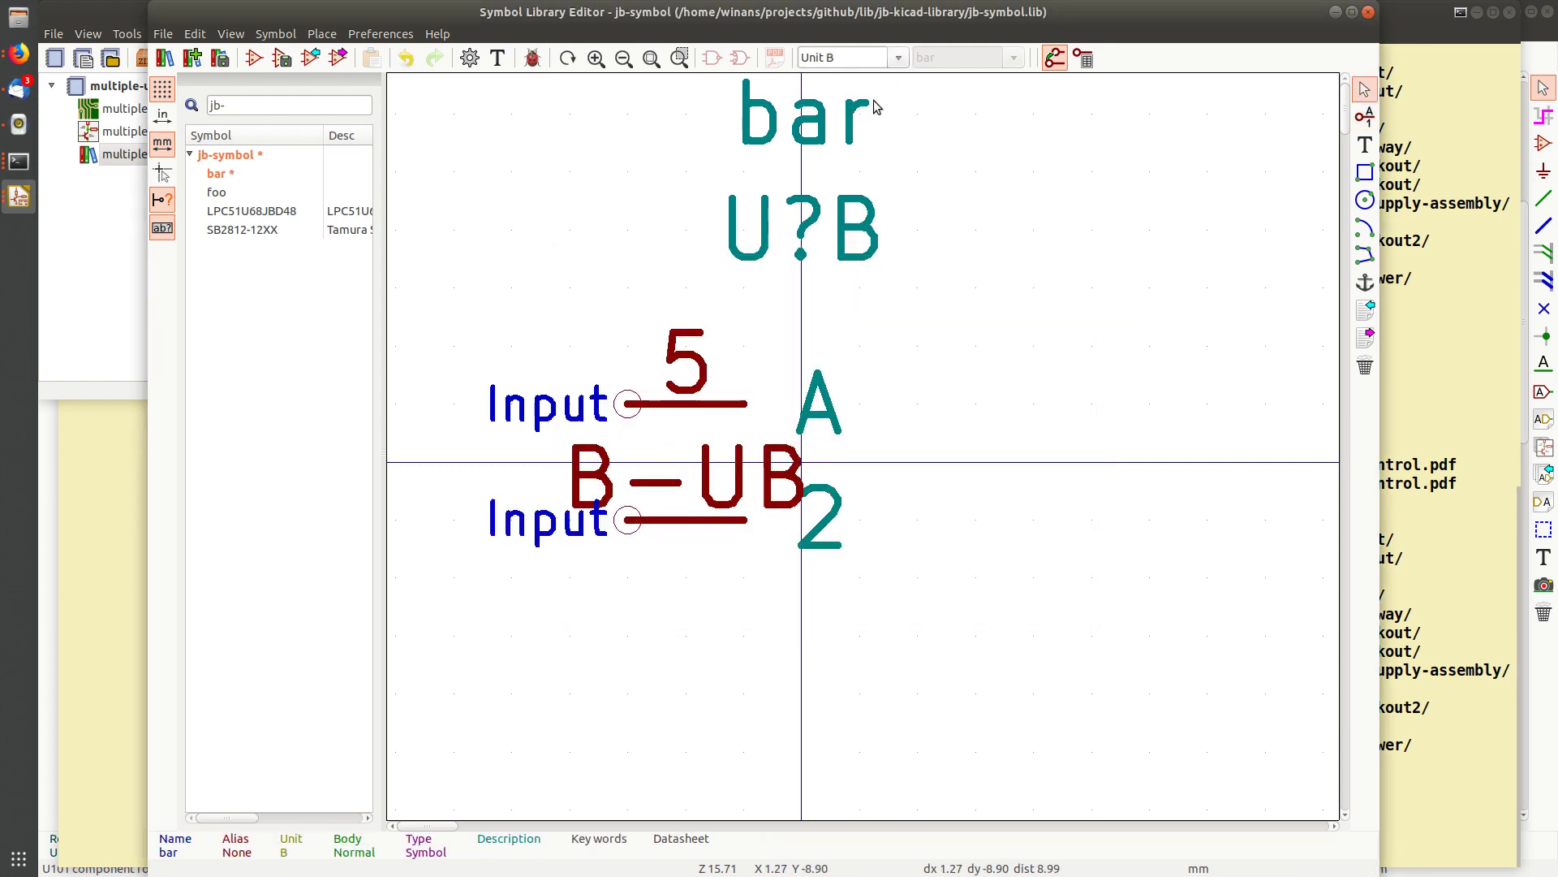
{"action": "double_click", "coordinate": [660, 498]}
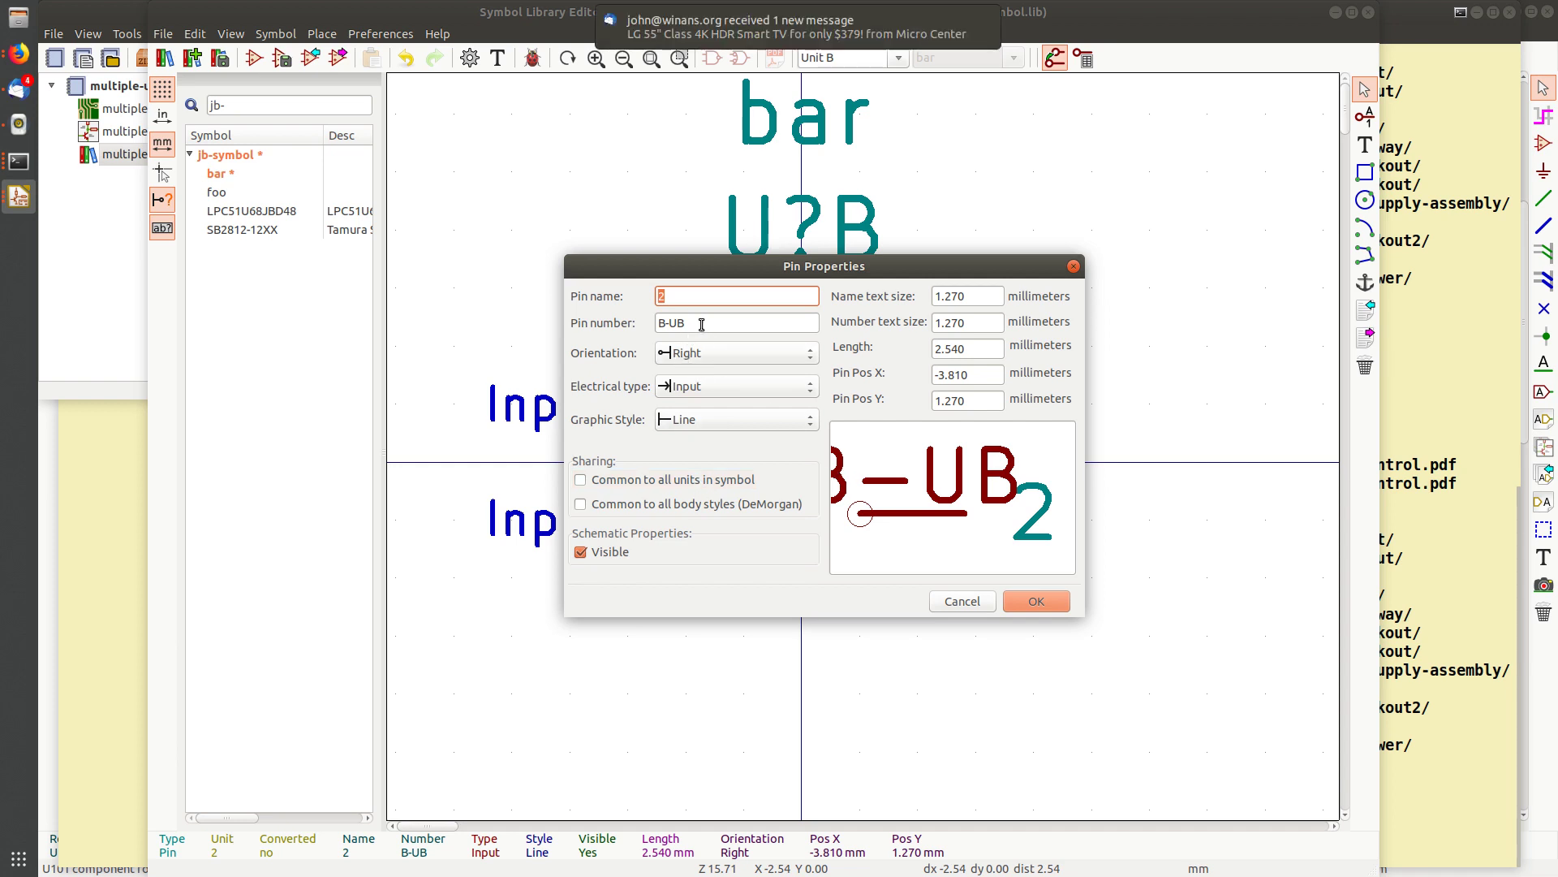
{"action": "key", "text": "Tab"}
{"action": "type", "text": "6"}
{"action": "left_click", "coordinate": [1025, 602]}
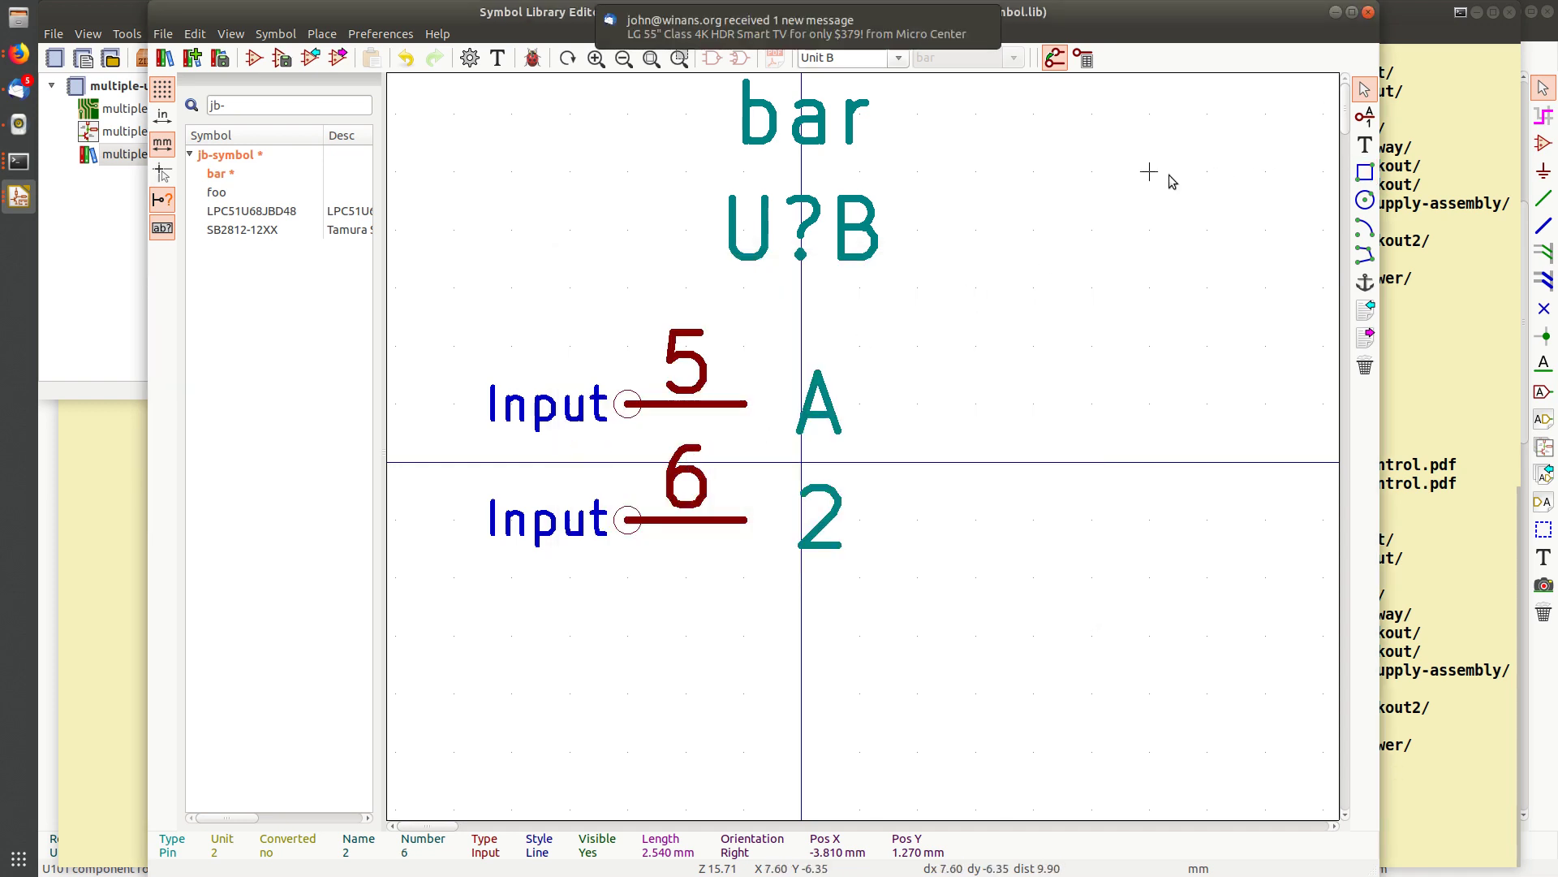
Draw a body rectangle about 3.81 by 5.08 mm around the pin names, meeting the pin ends, and give it the background fill
{"action": "left_click", "coordinate": [1366, 172]}
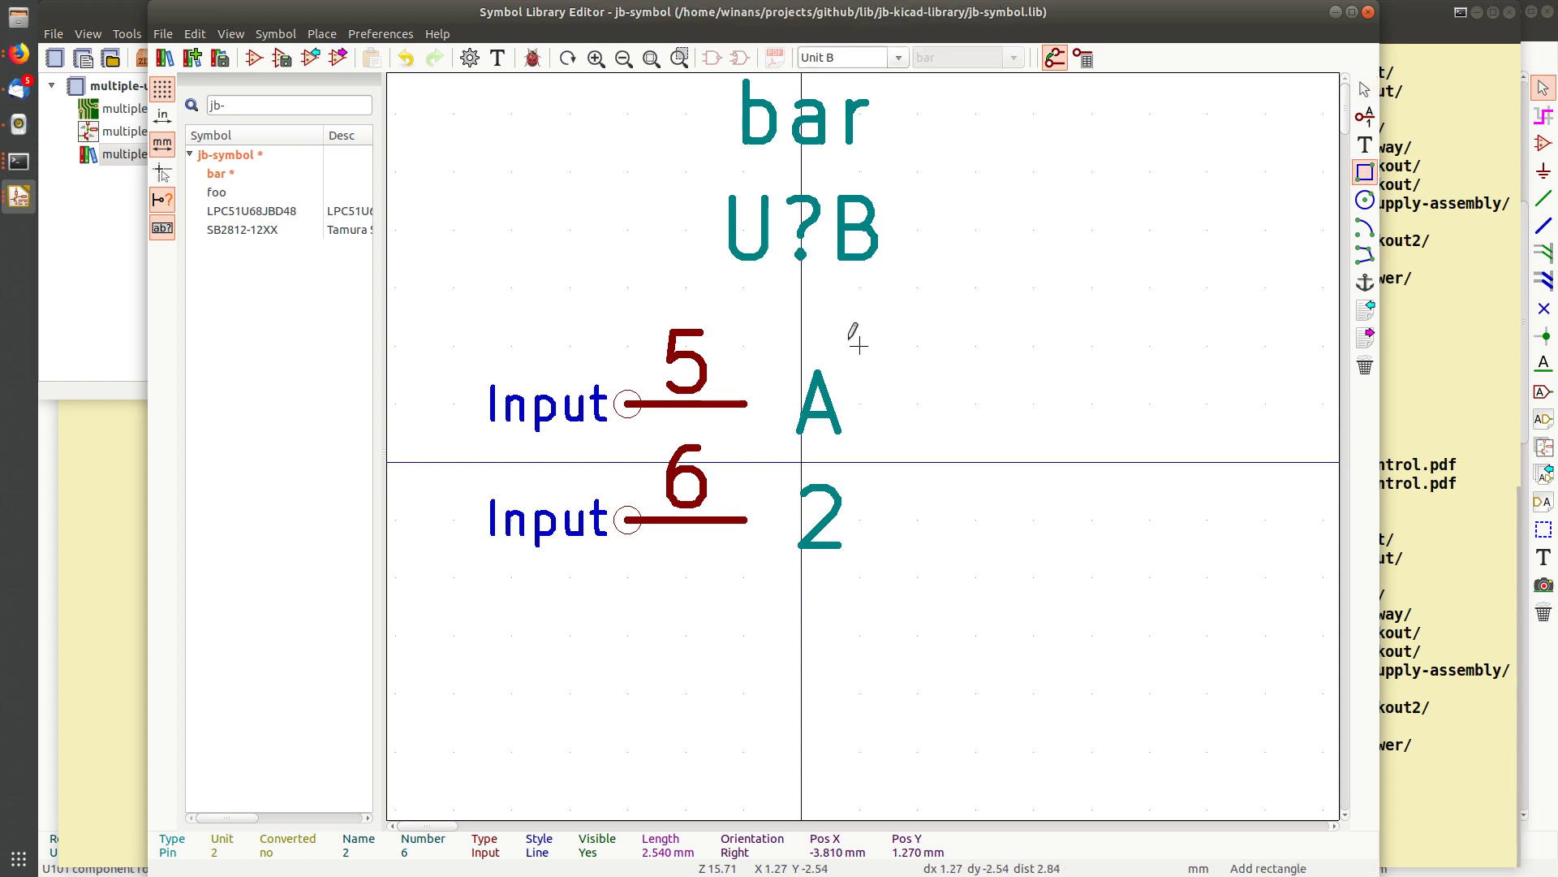
{"action": "left_click", "coordinate": [743, 345]}
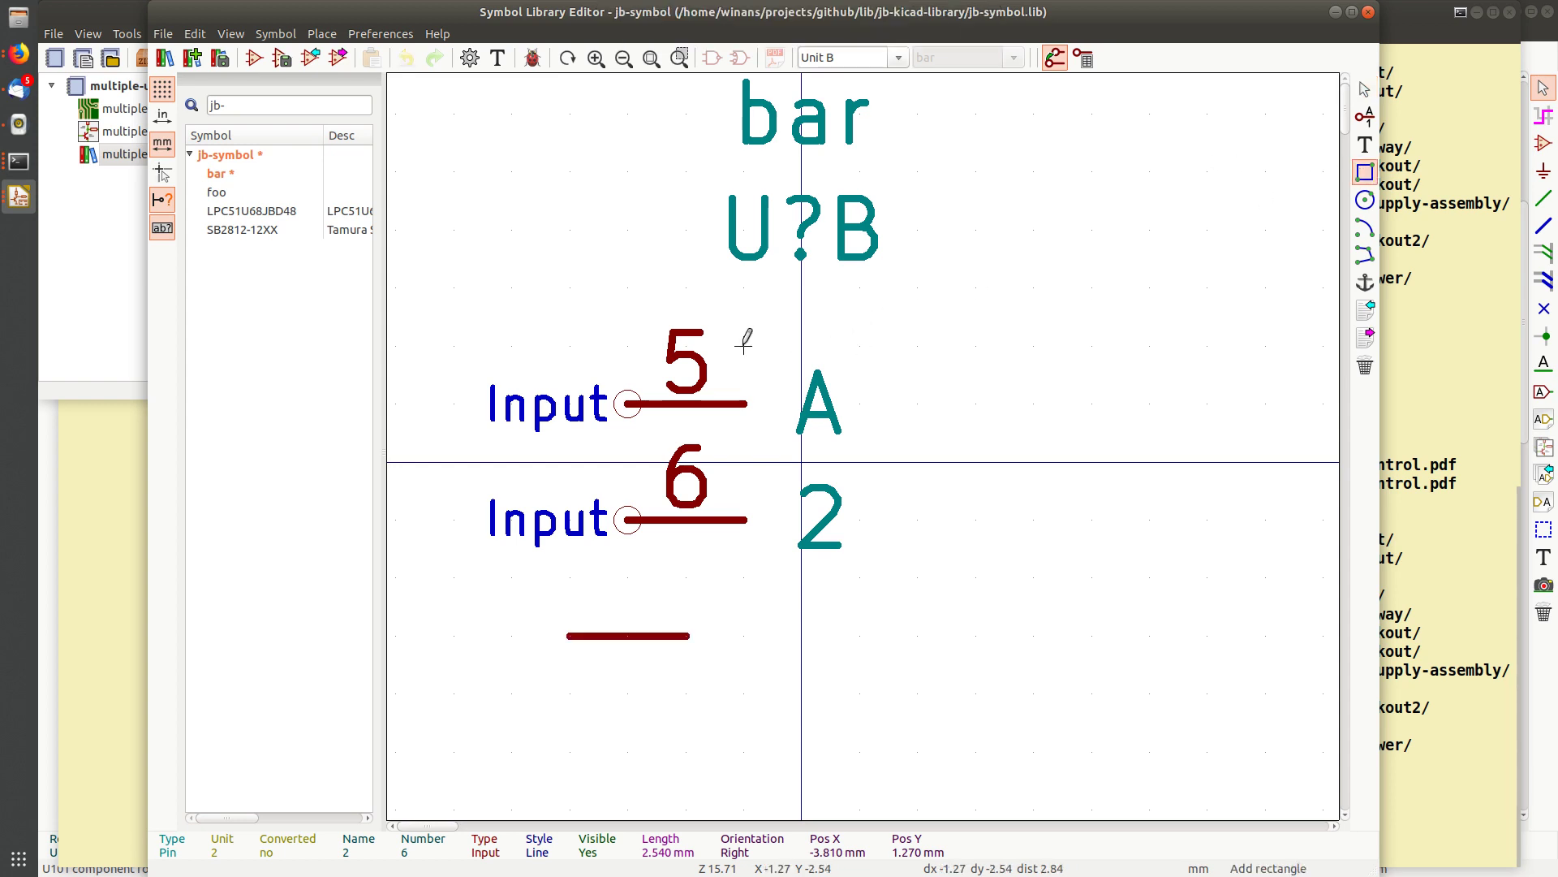
{"action": "left_click", "coordinate": [918, 577]}
{"action": "key", "text": "Escape"}
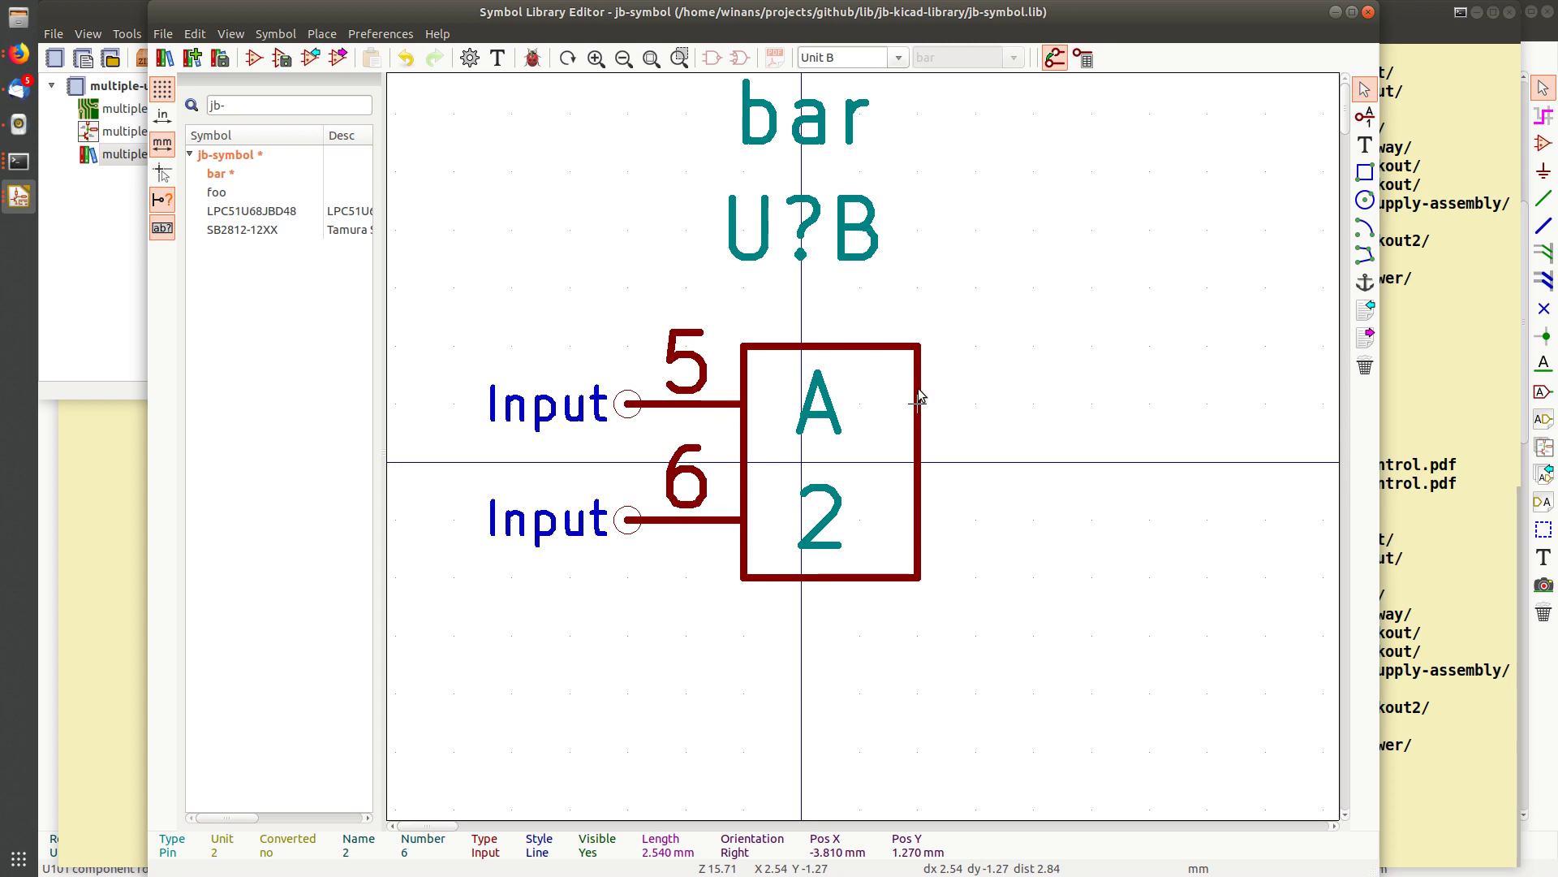
{"action": "double_click", "coordinate": [918, 398]}
{"action": "left_click", "coordinate": [749, 526]}
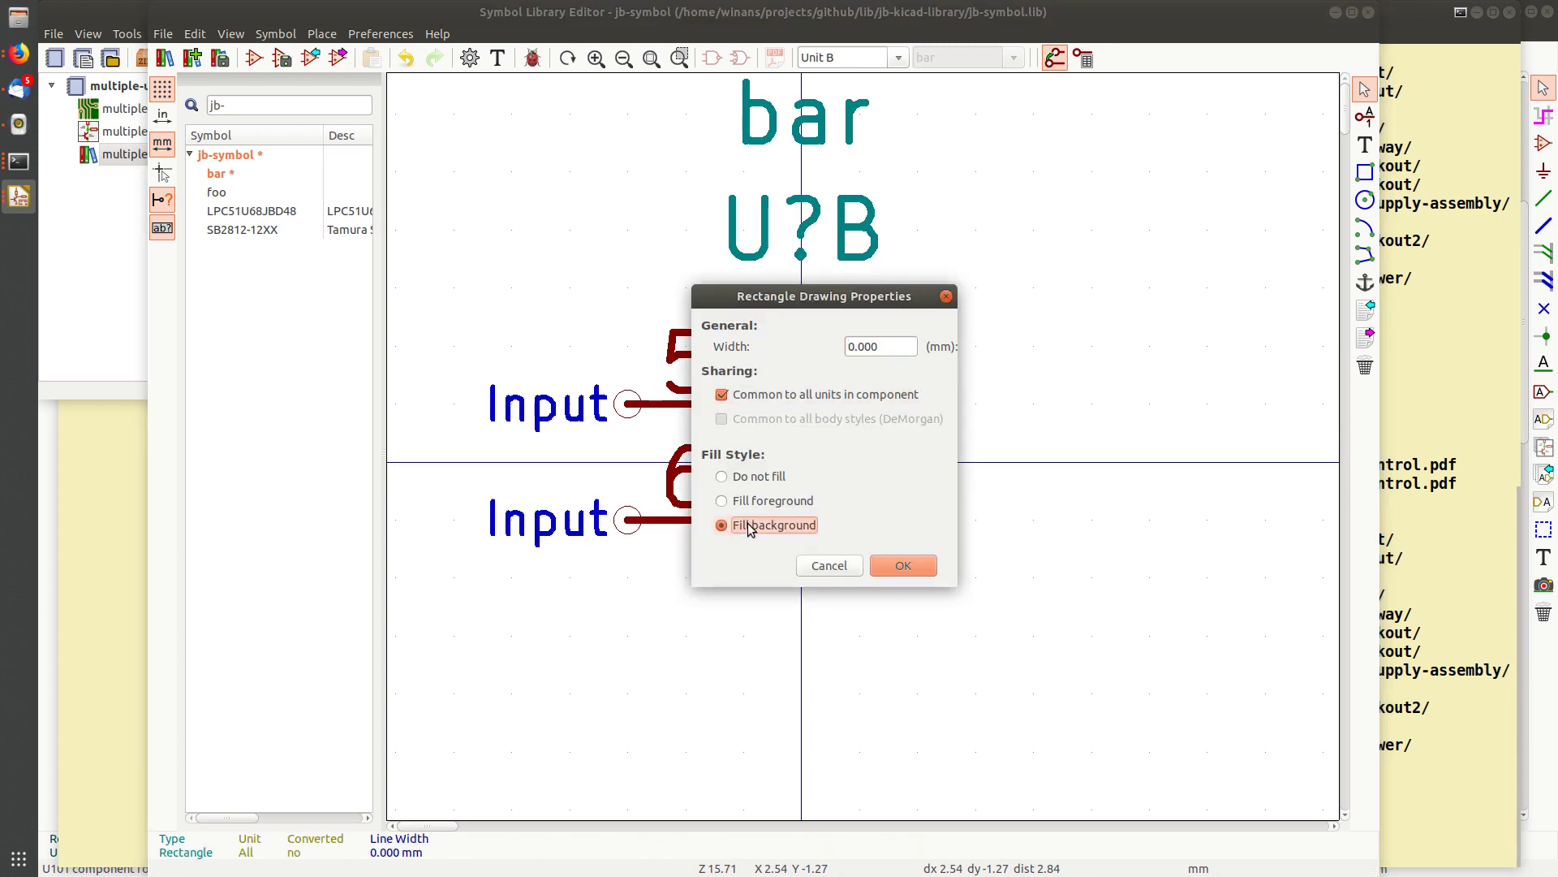
{"action": "left_click", "coordinate": [903, 567]}
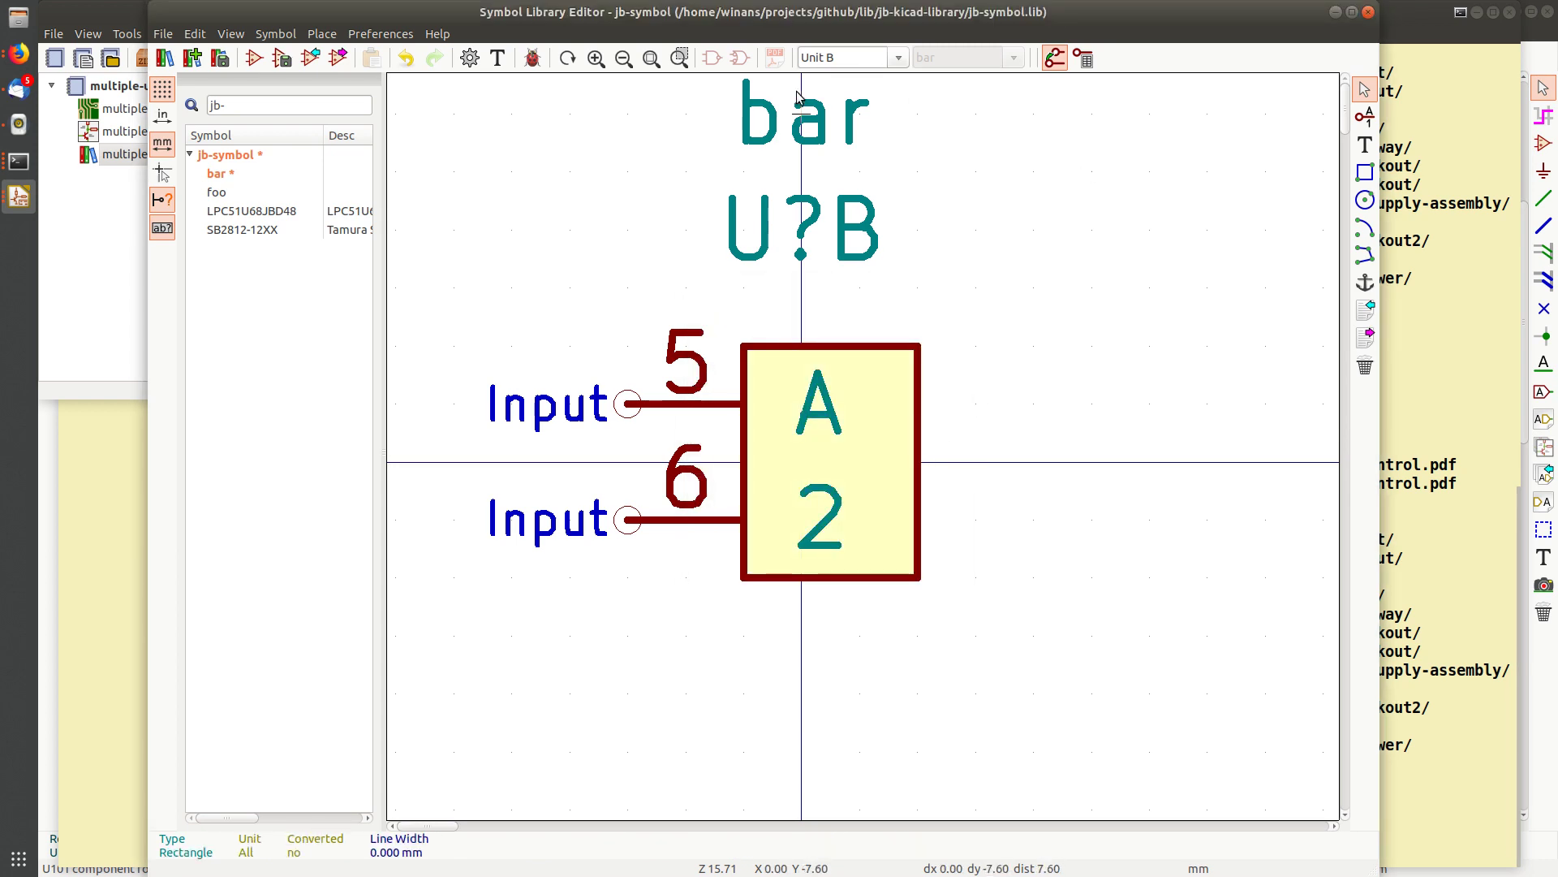
Check the rectangle's sharing setting across units and view the body in unit A
{"action": "double_click", "coordinate": [920, 354]}
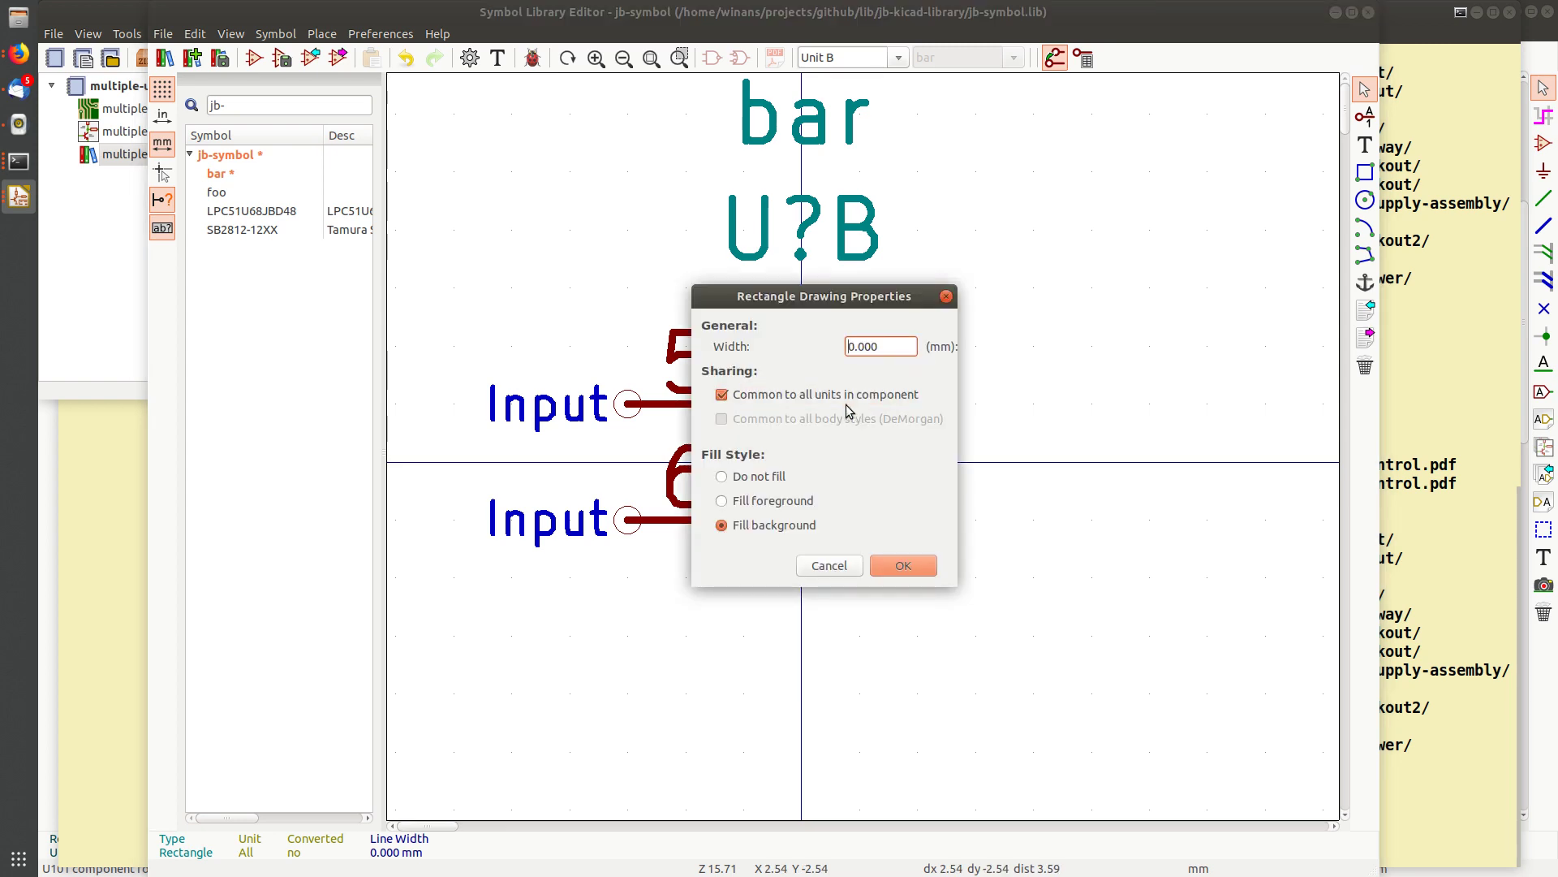
{"action": "left_click", "coordinate": [948, 297]}
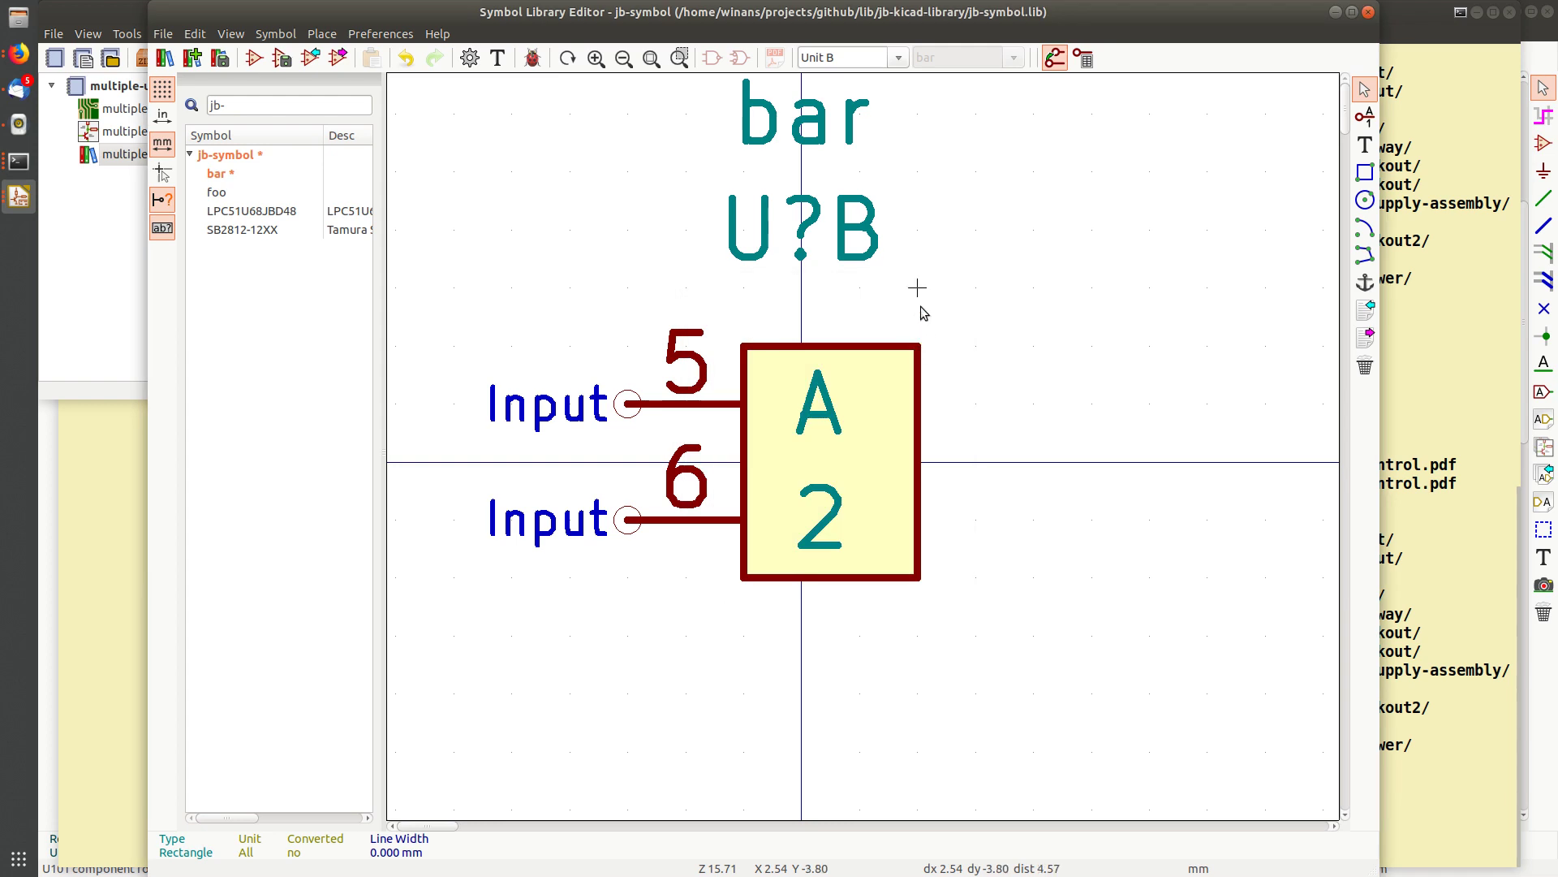
{"action": "left_click", "coordinate": [899, 58]}
{"action": "left_click", "coordinate": [864, 81]}
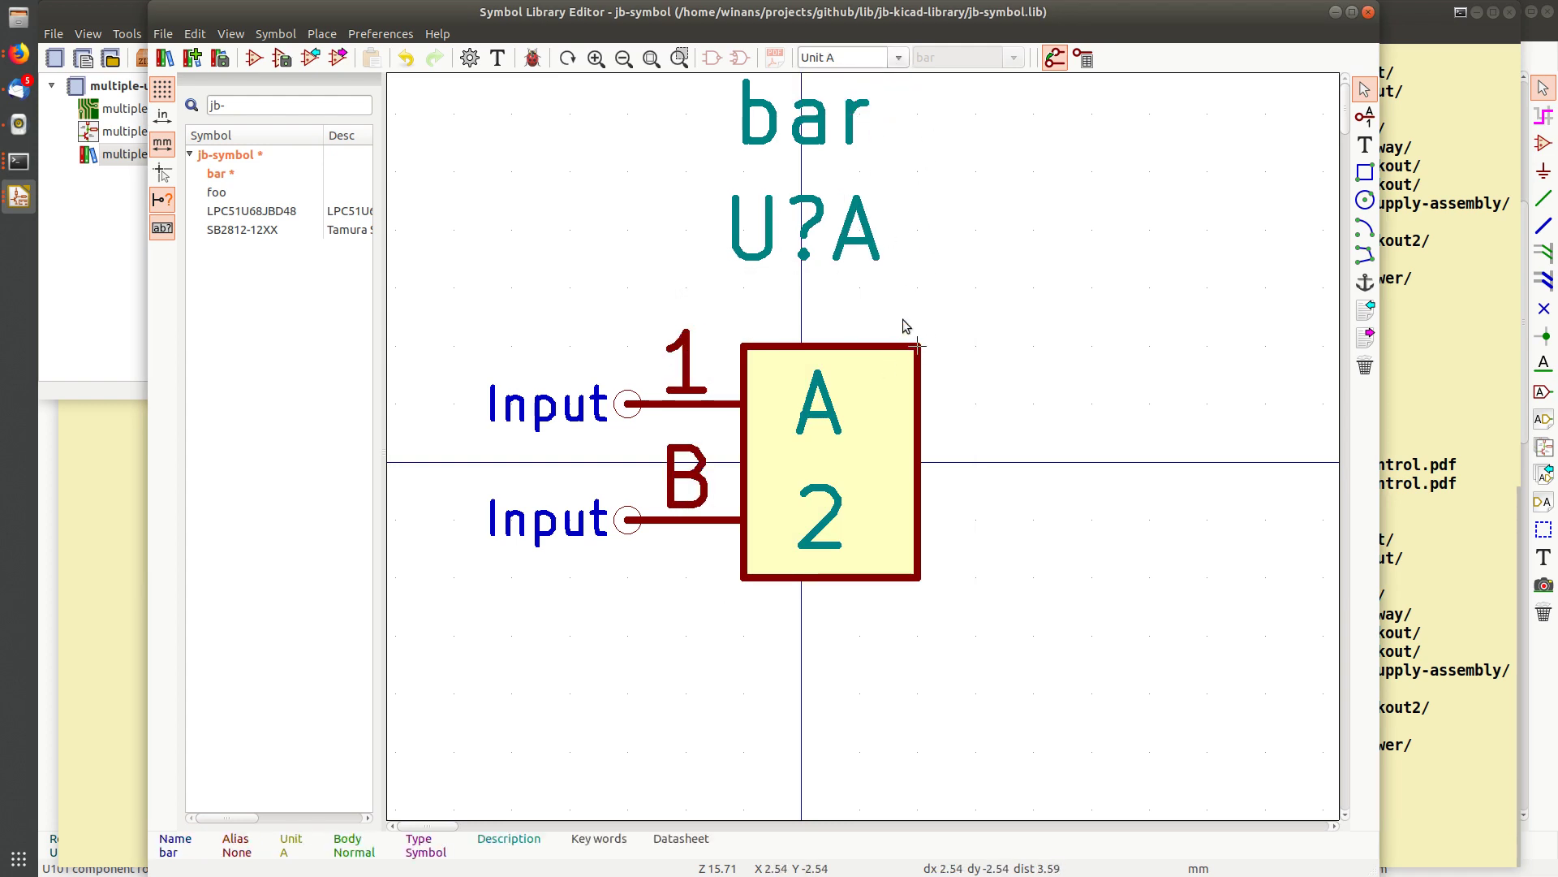
Save the bar symbol to the jb-symbol library and close the Symbol Library Editor
{"action": "left_click", "coordinate": [469, 57]}
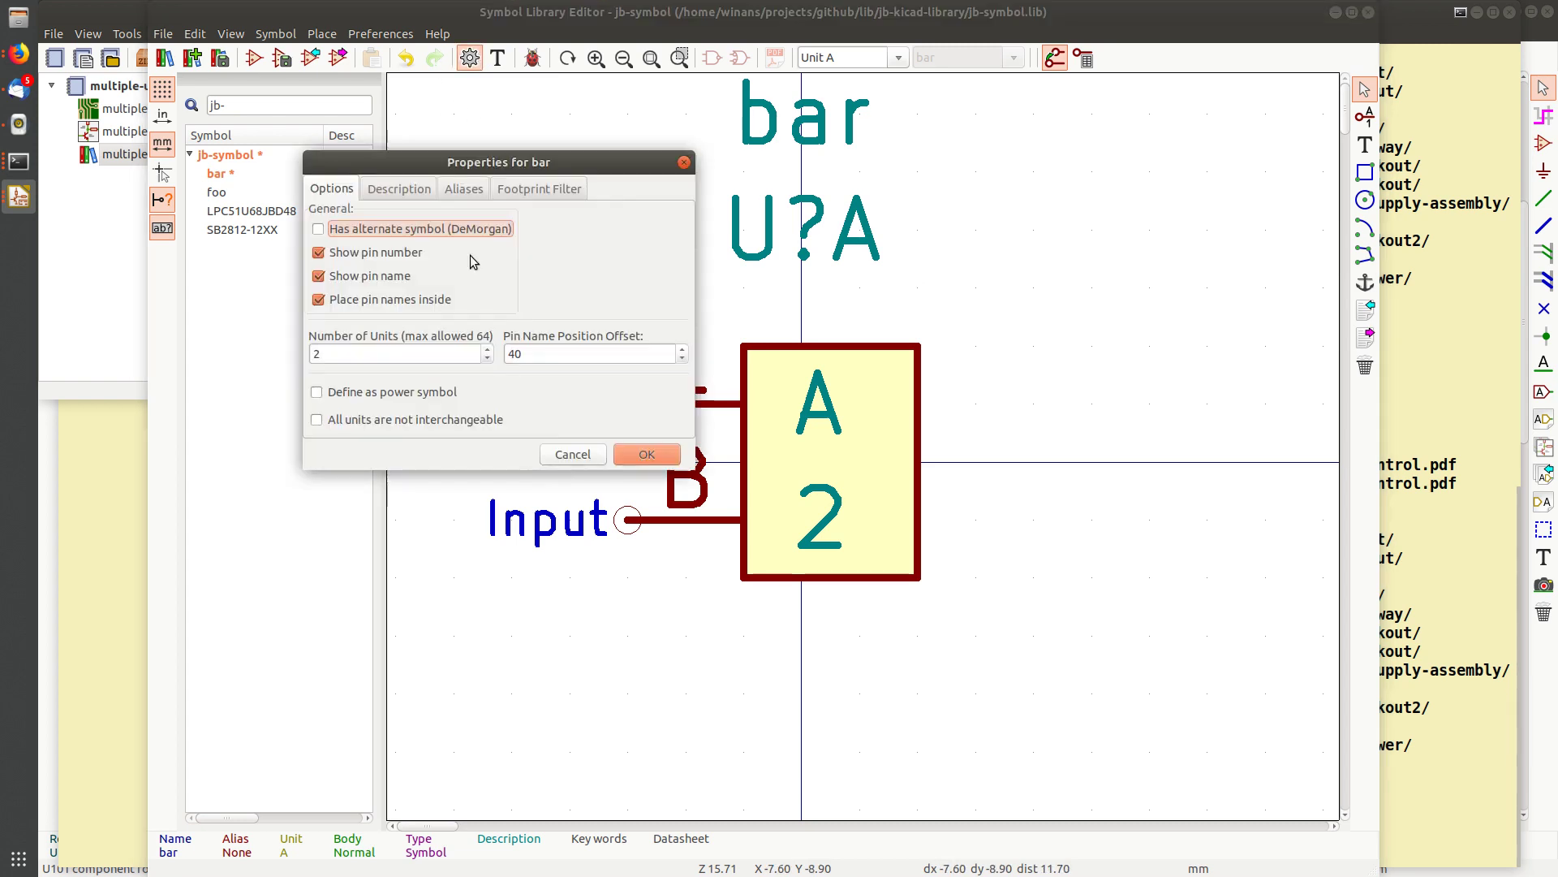
{"action": "left_click", "coordinate": [684, 163]}
{"action": "key", "text": "ctrl+s"}
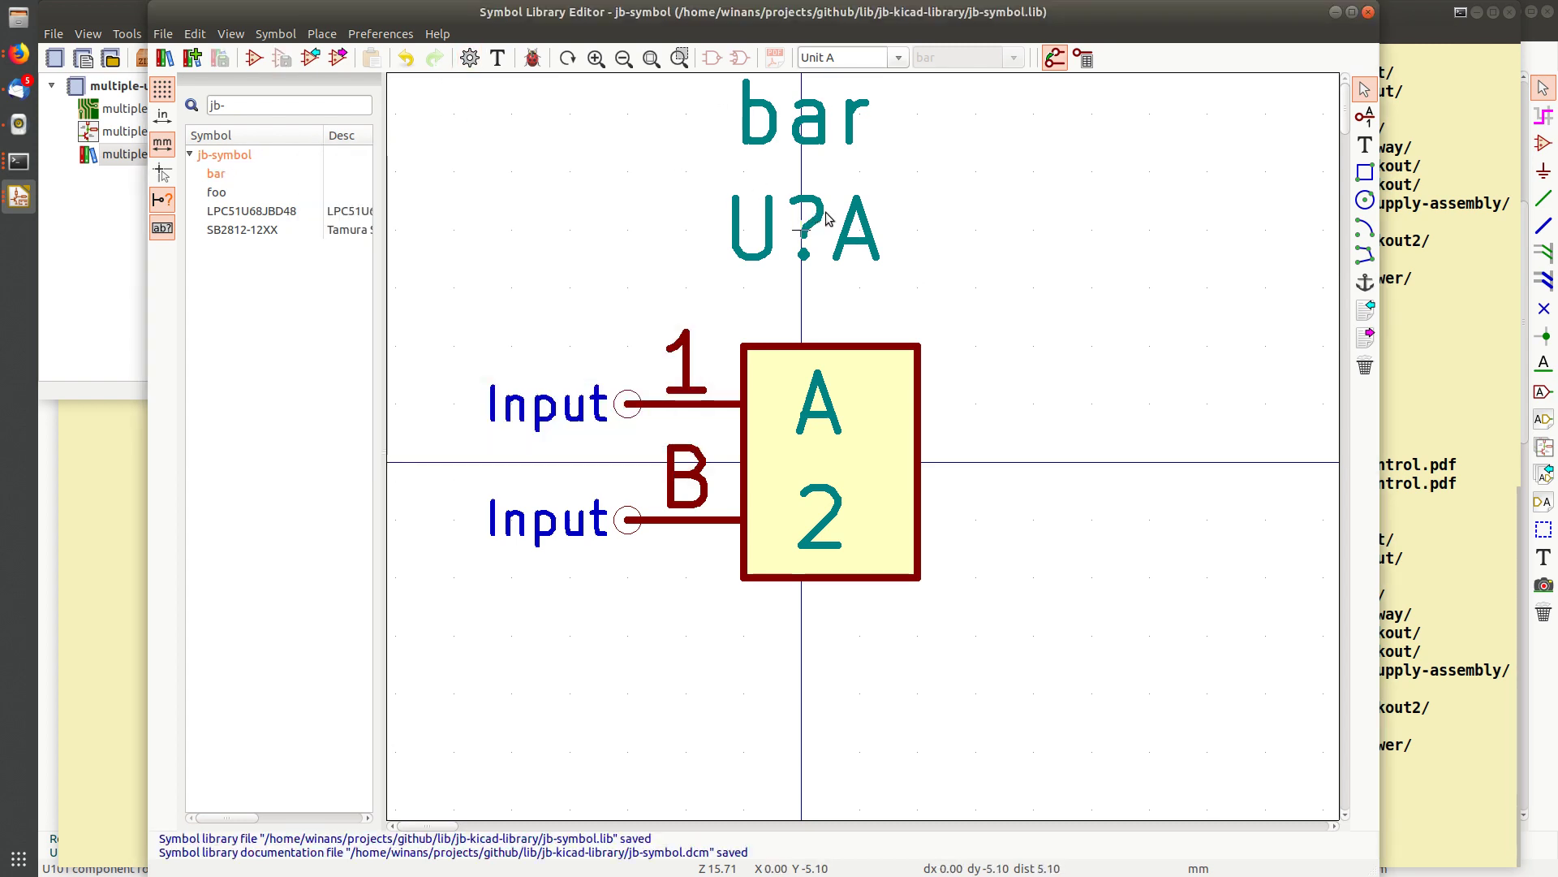
{"action": "left_click", "coordinate": [1369, 11]}
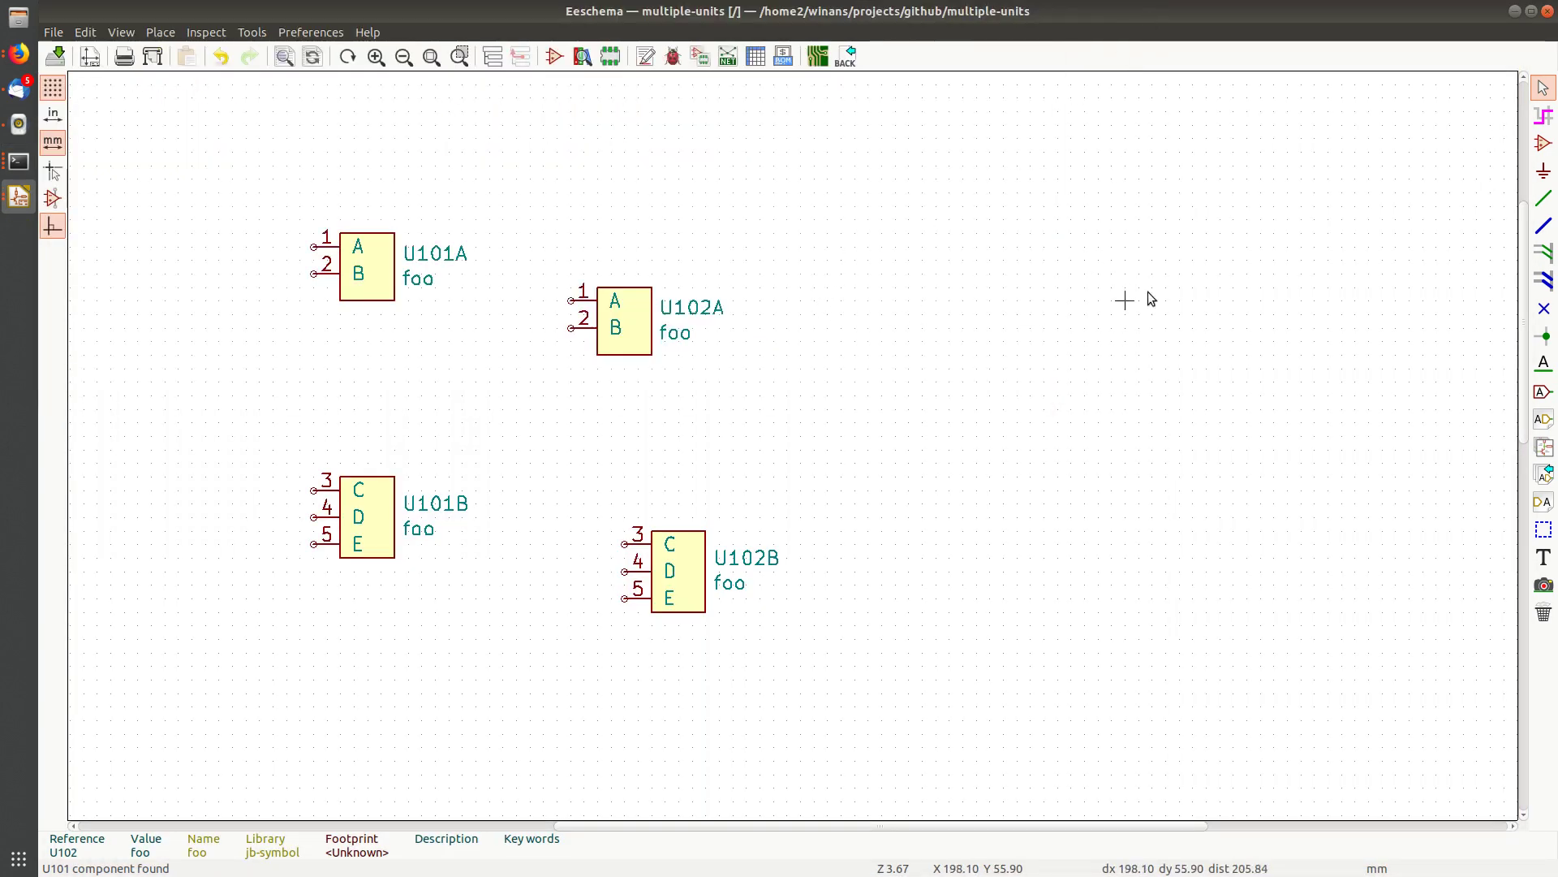
Find the bar symbol in the jb-symbol library and place its unit A in the open area beside the foo symbols
{"action": "left_click", "coordinate": [1544, 144]}
{"action": "left_click", "coordinate": [976, 327]}
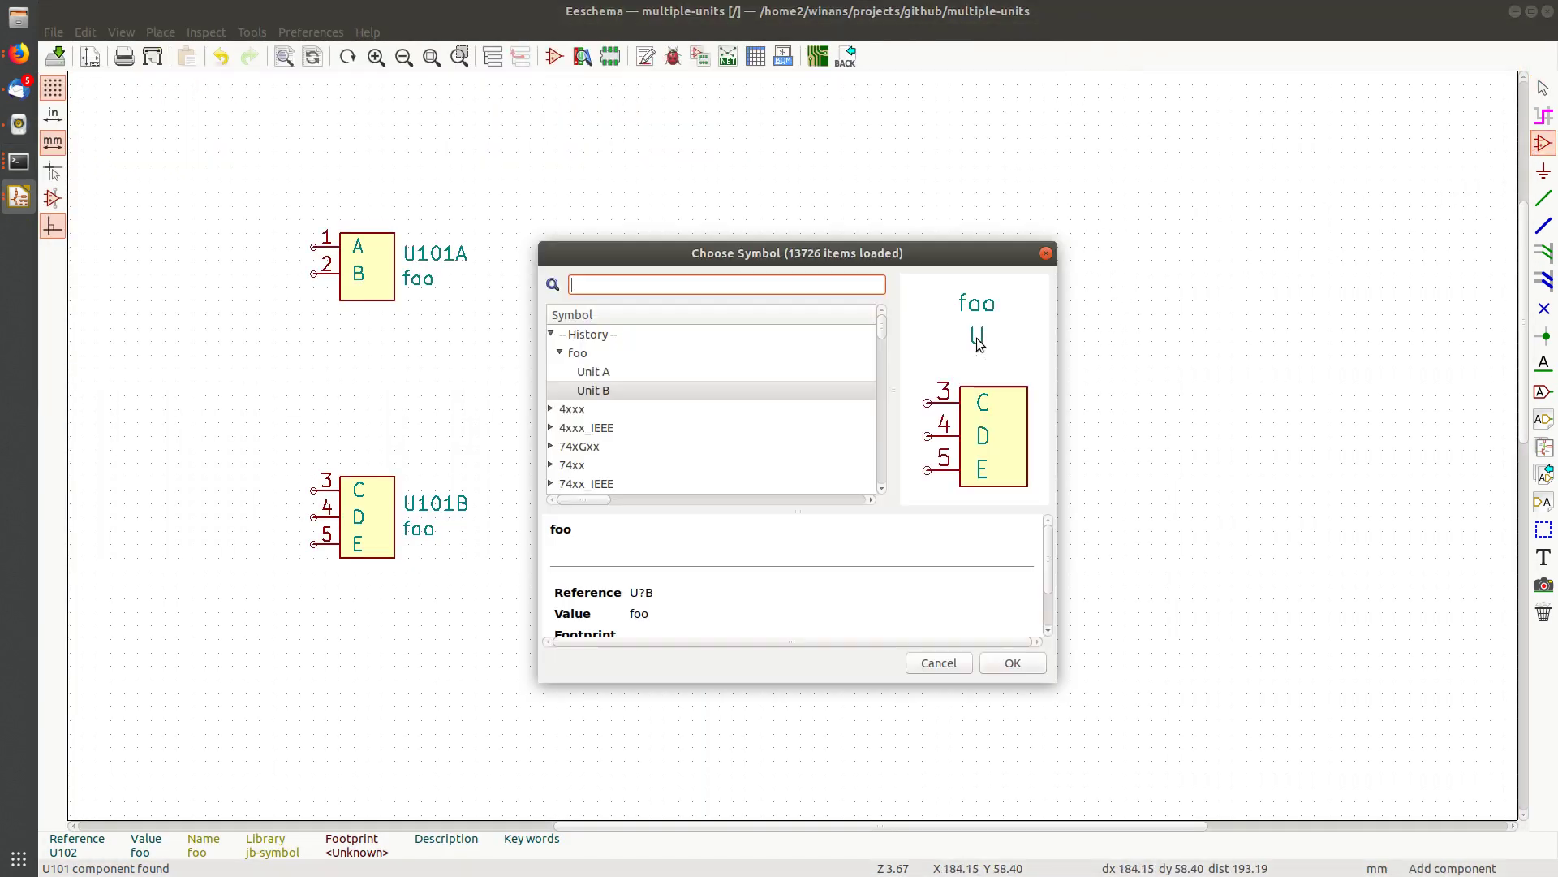
{"action": "left_click", "coordinate": [561, 354]}
{"action": "left_click", "coordinate": [606, 286]}
{"action": "type", "text": "bar"}
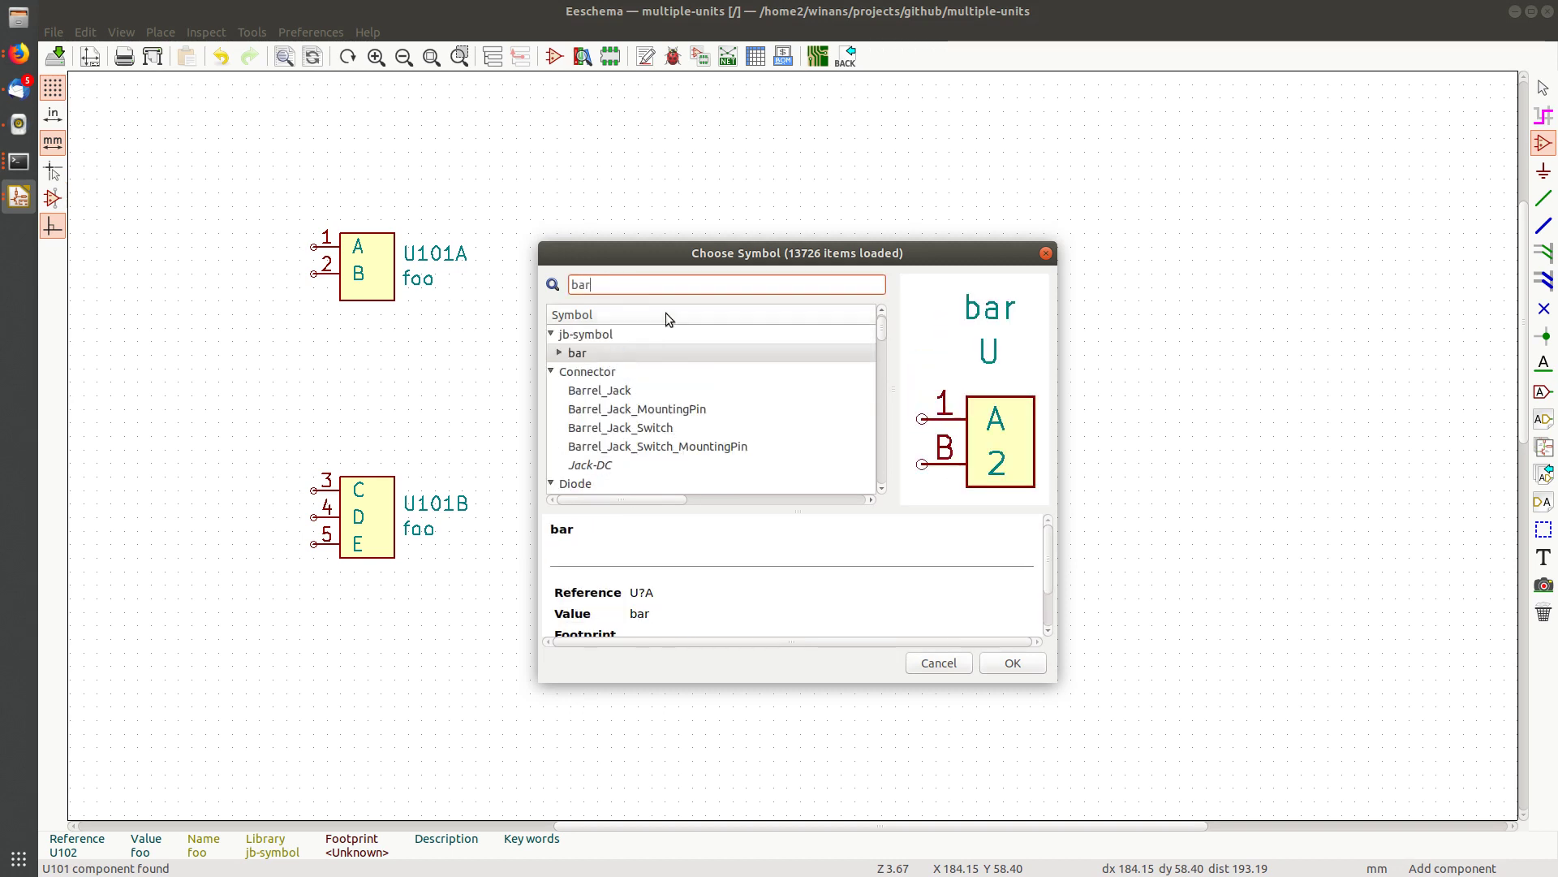
{"action": "left_click", "coordinate": [560, 353]}
{"action": "double_click", "coordinate": [599, 372]}
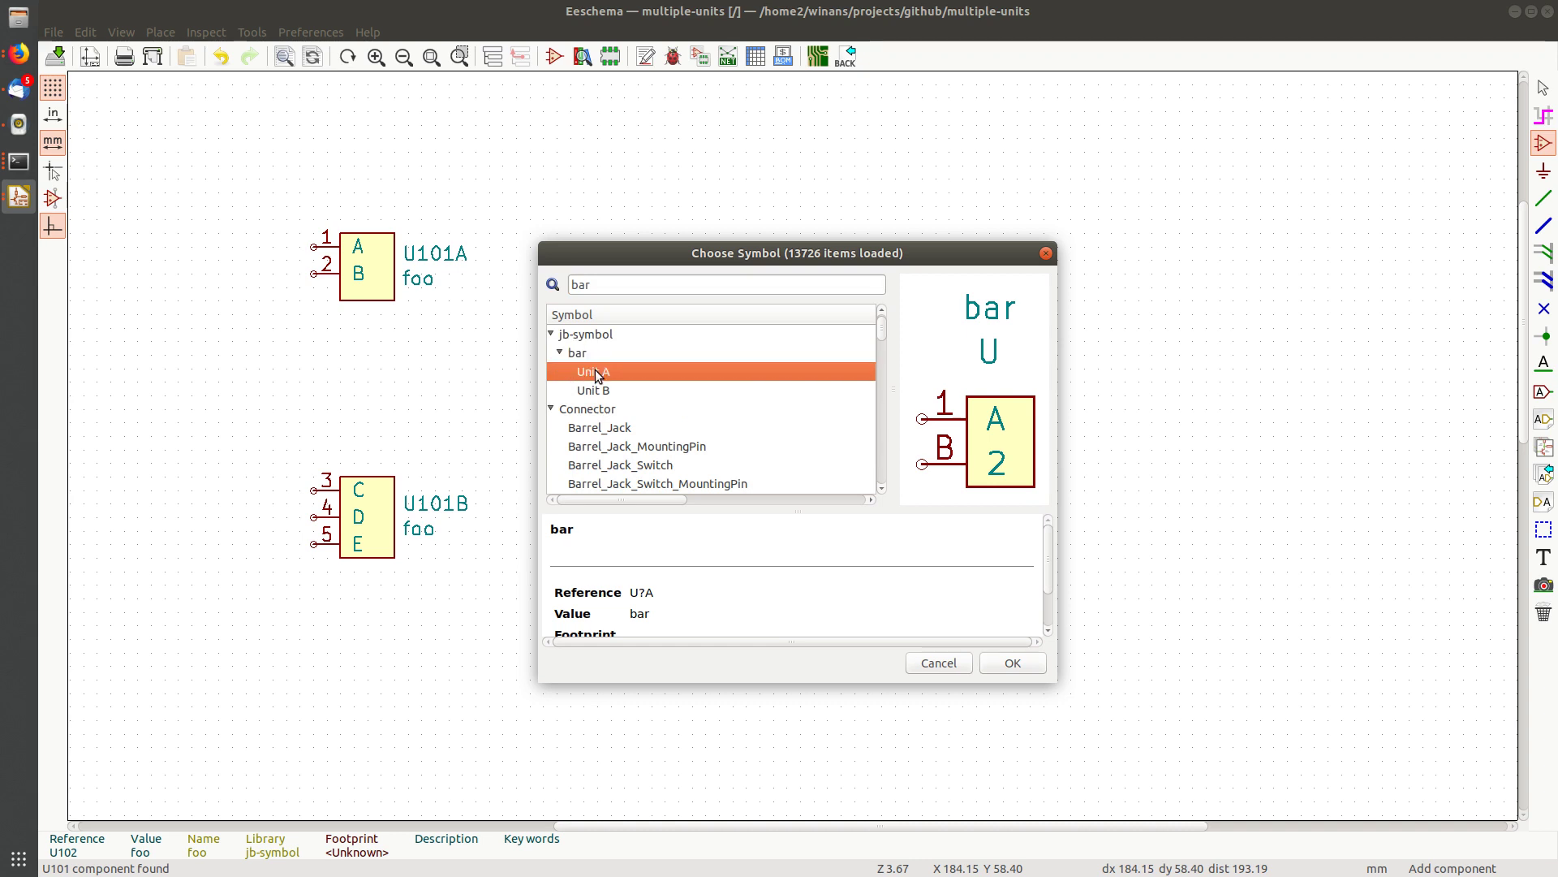
{"action": "left_click", "coordinate": [1019, 380]}
Place unit B of bar below the placed bar unit A
{"action": "left_click", "coordinate": [1026, 513]}
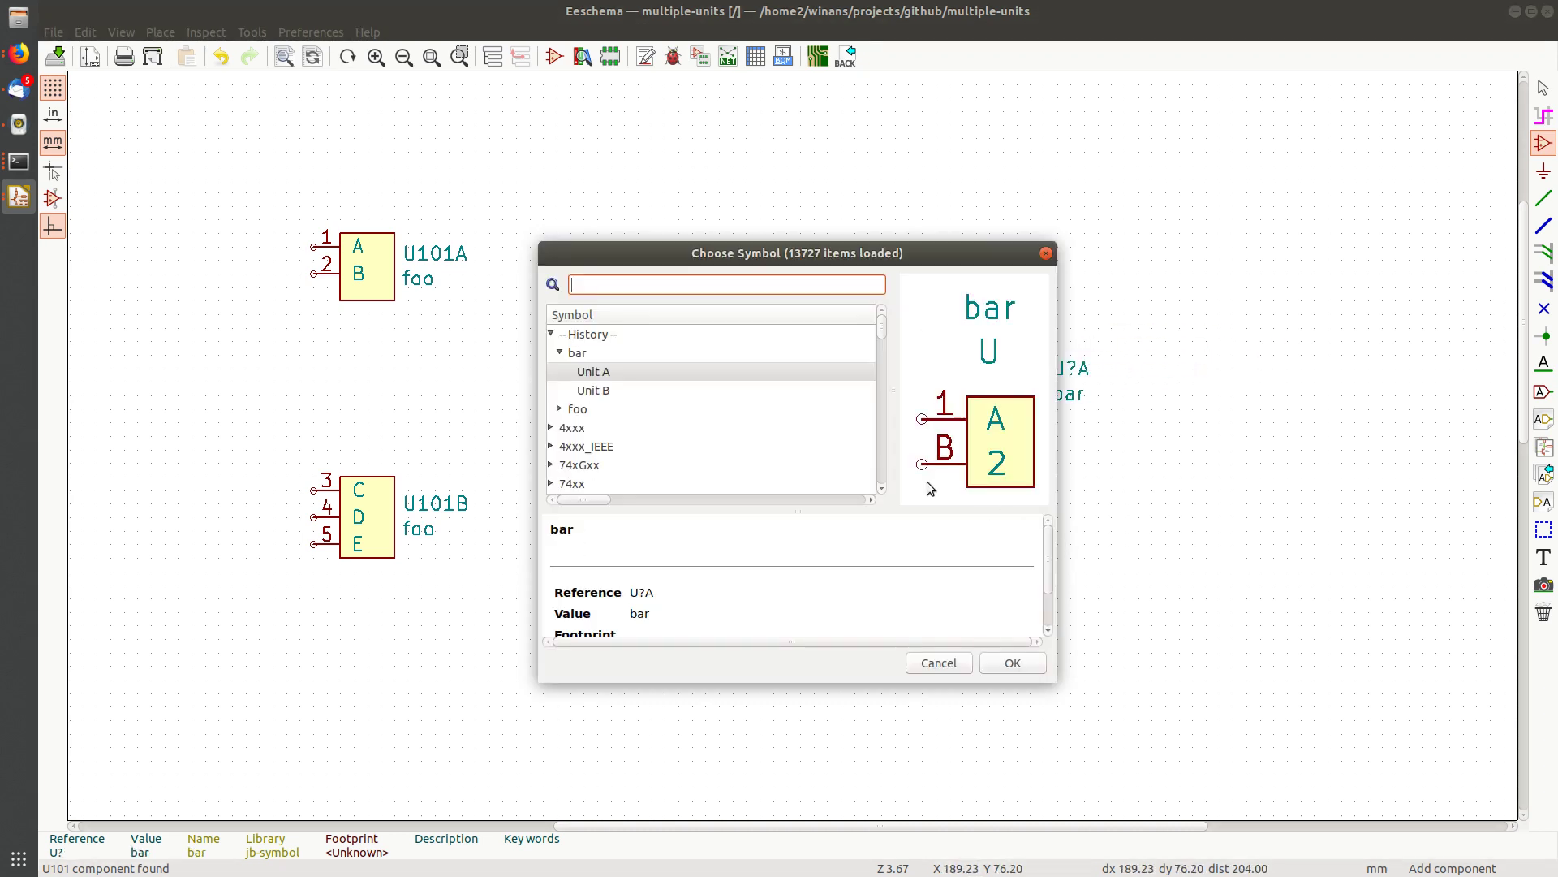
{"action": "double_click", "coordinate": [607, 389]}
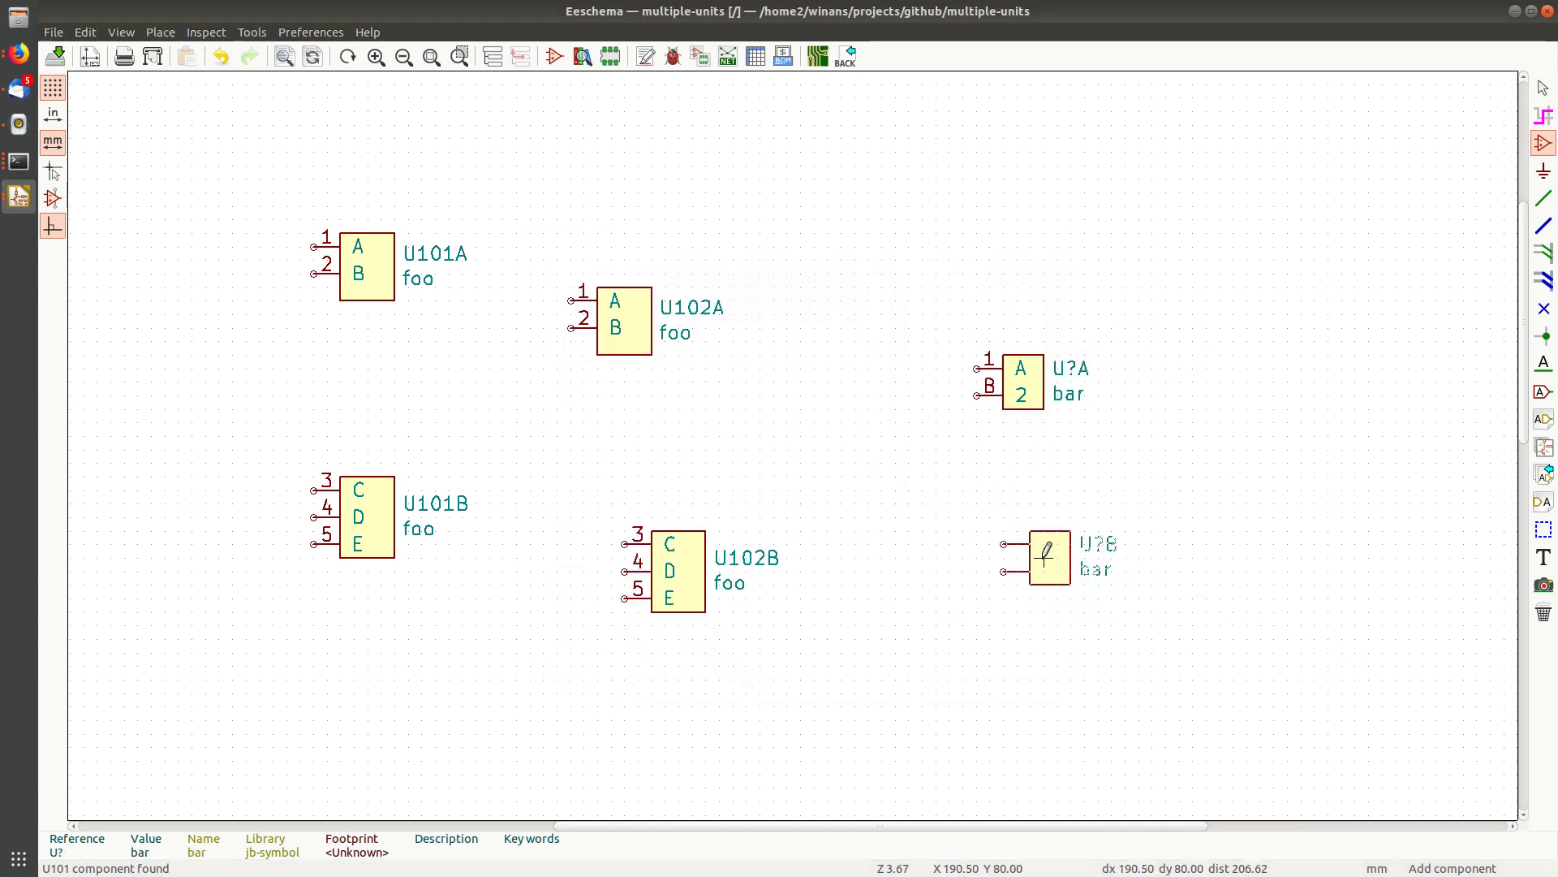
{"action": "left_click", "coordinate": [1050, 557]}
Place another unit A of bar above and to the right of the first bar unit A
{"action": "left_click", "coordinate": [1275, 321]}
{"action": "double_click", "coordinate": [638, 369]}
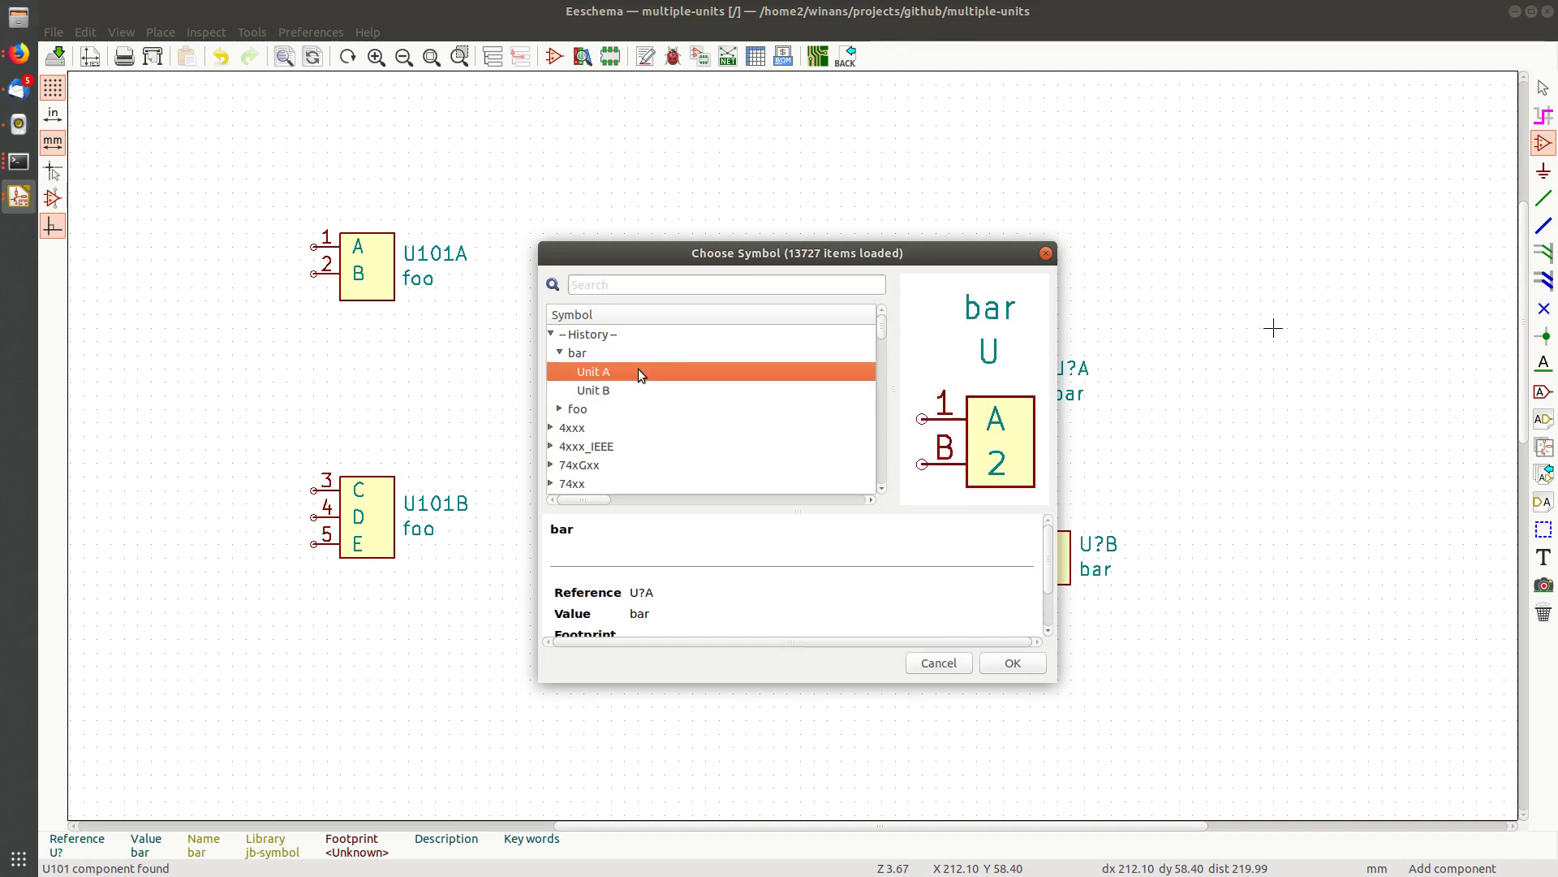
{"action": "left_click", "coordinate": [1186, 207]}
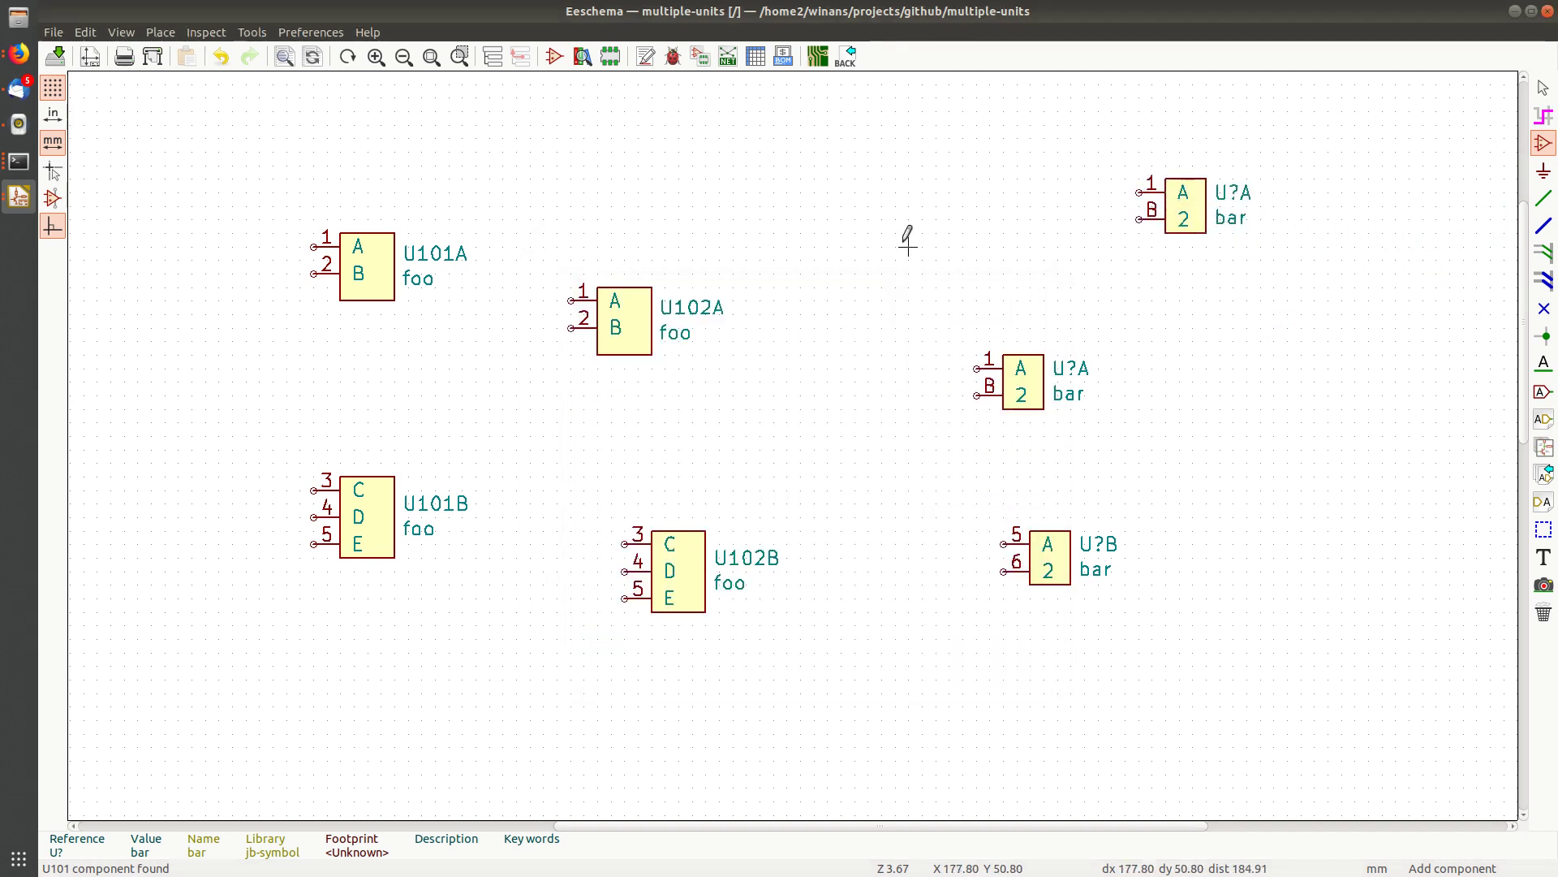
Place another unit B of bar above and to the left of the other bar units, and end symbol placement
{"action": "left_click", "coordinate": [907, 237]}
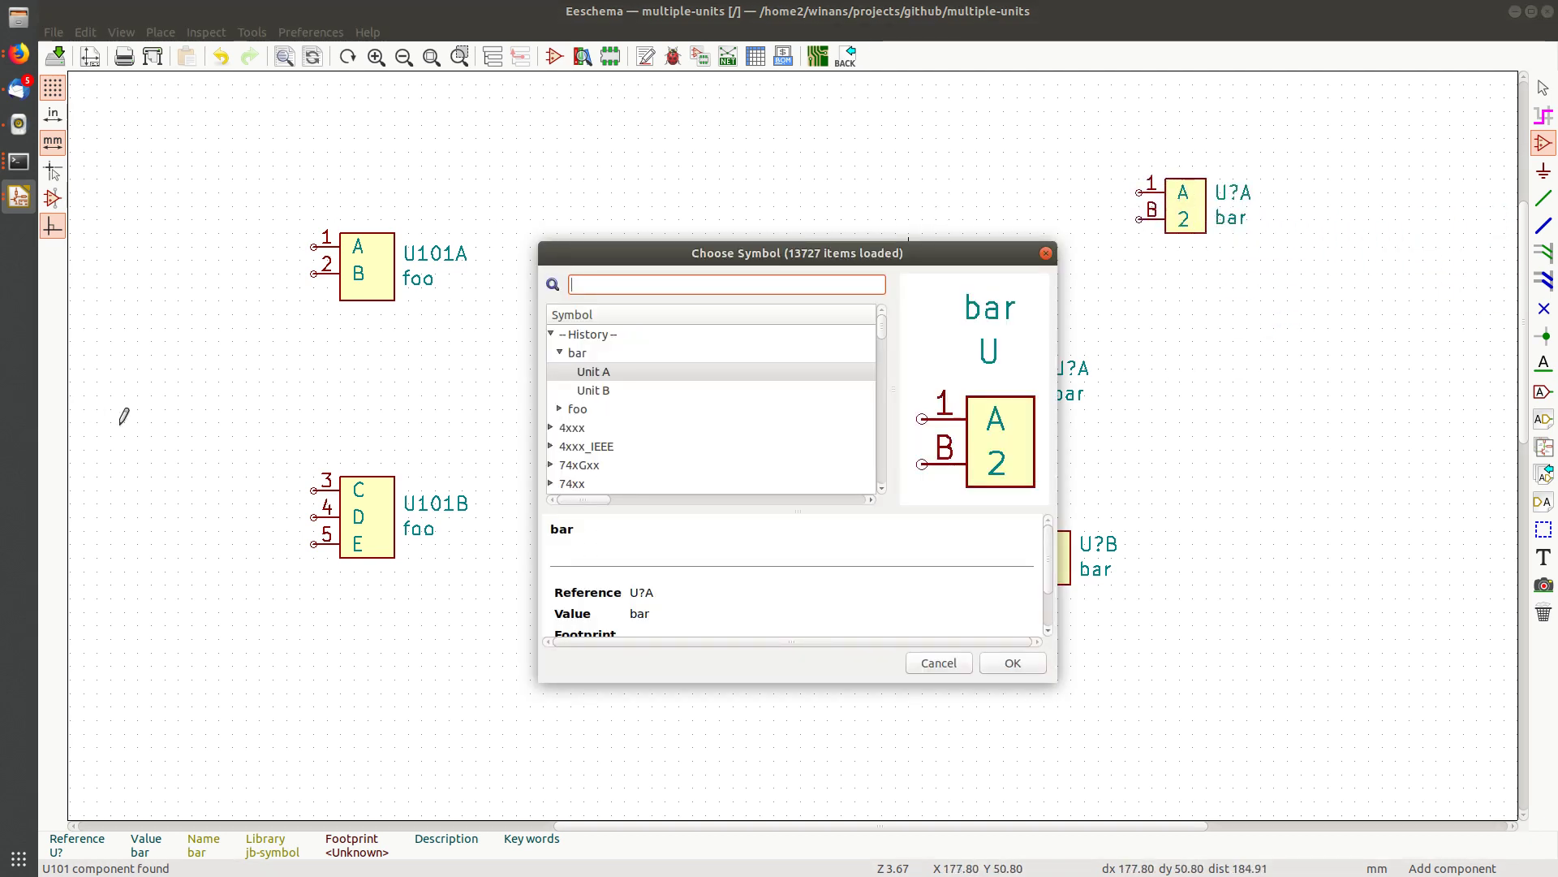
{"action": "double_click", "coordinate": [594, 389]}
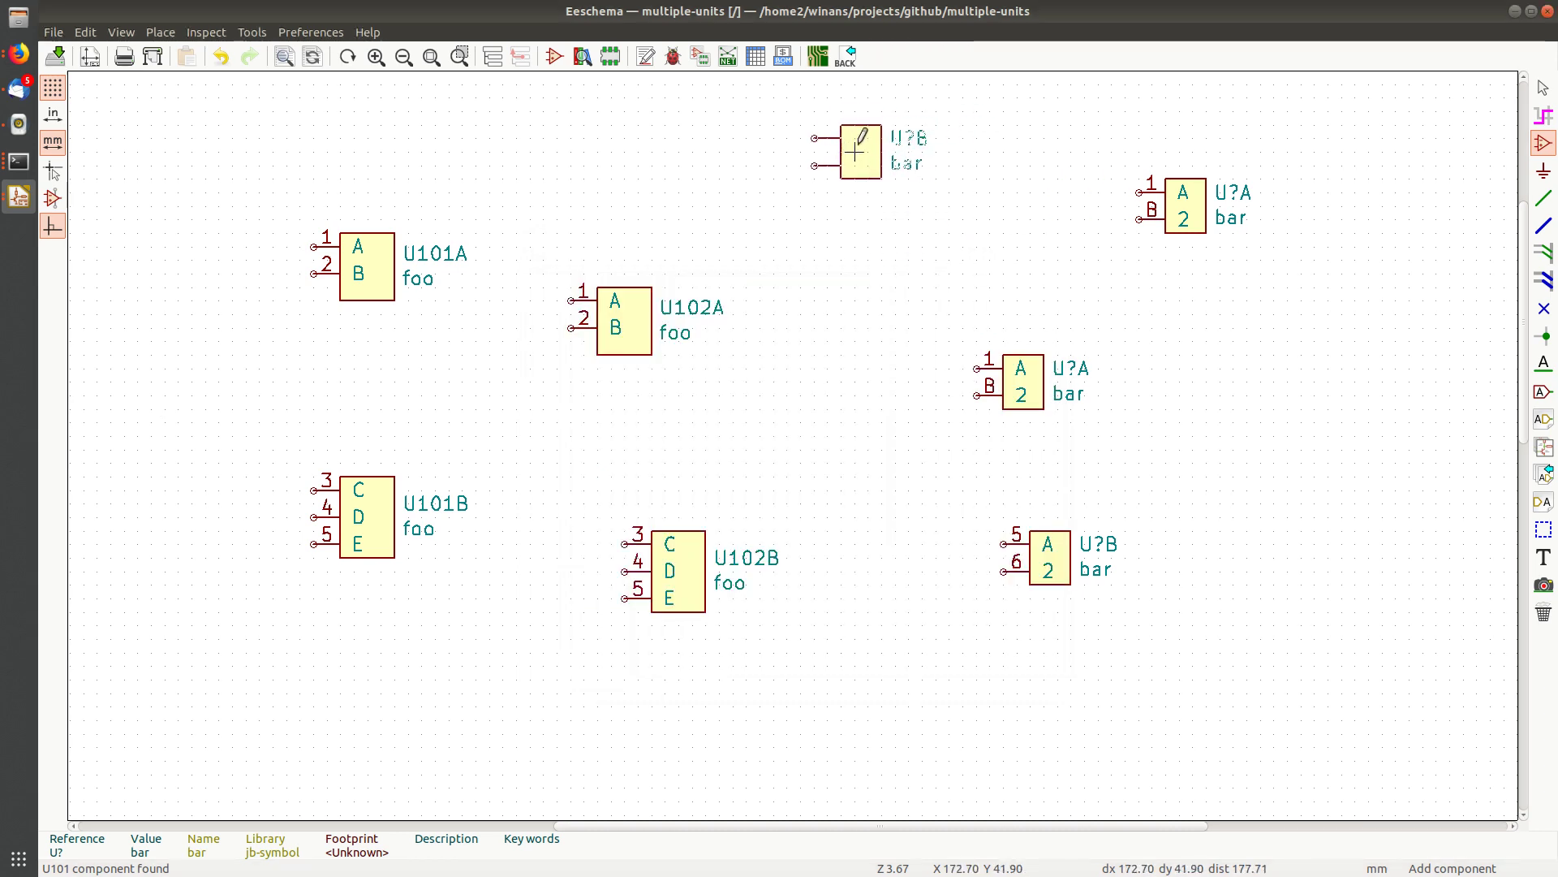
{"action": "left_click", "coordinate": [860, 152]}
{"action": "middle_click_drag", "start_coordinate": [936, 233], "coordinate": [738, 295]}
{"action": "key", "text": "Escape"}
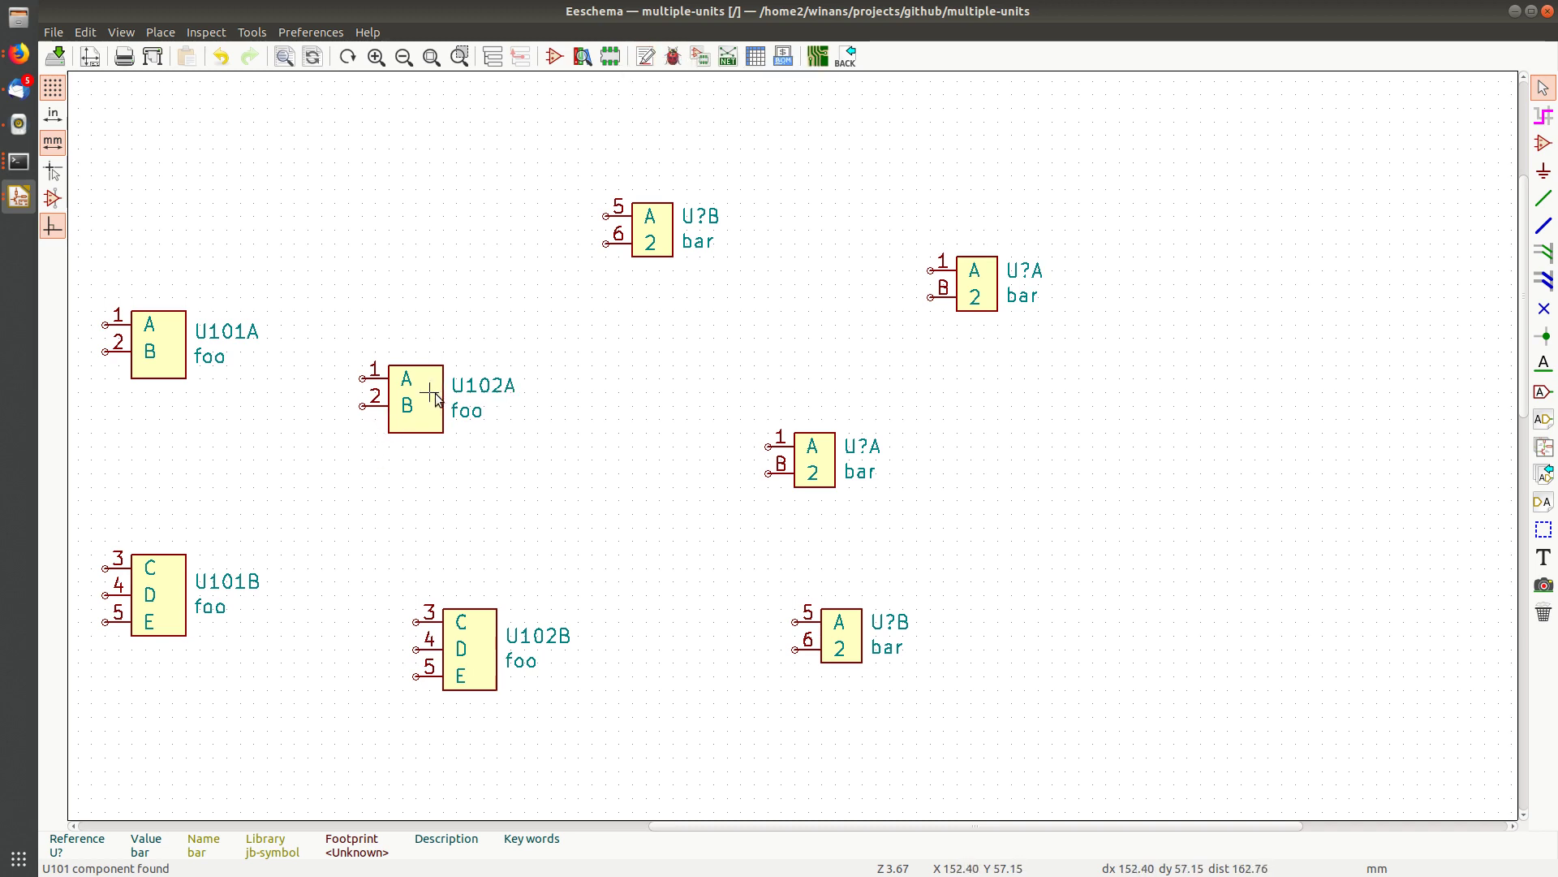
Move foo unit U102B up and left, closer to U101B and below U102A
{"action": "left_click_drag", "start_coordinate": [485, 648], "coordinate": [390, 581]}
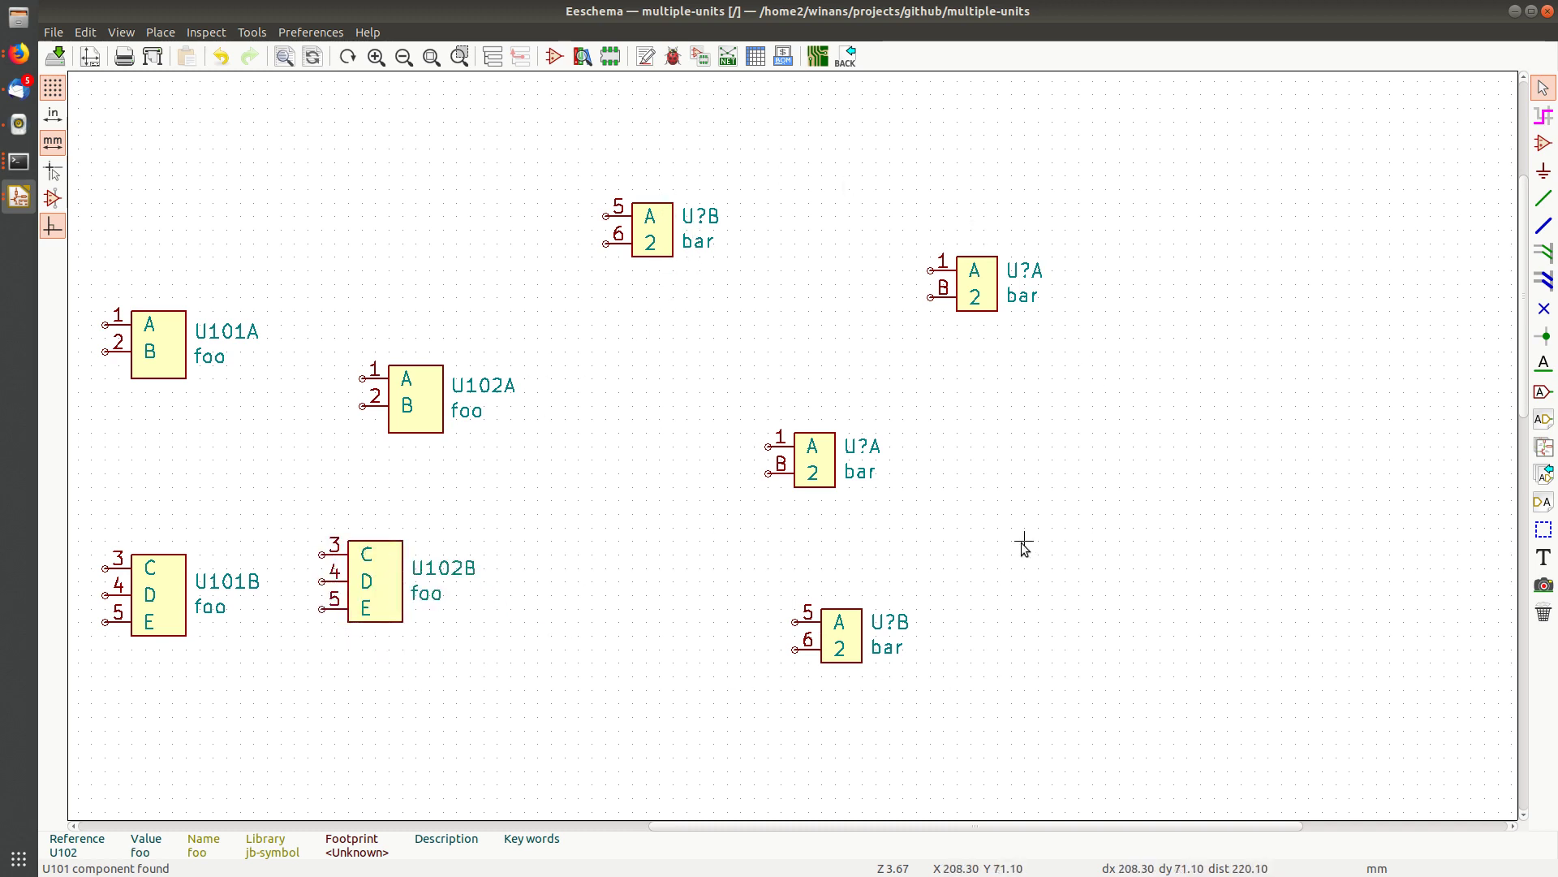
{"action": "scroll", "coordinate": [913, 519], "scroll_direction": "right", "scroll_amount": 1}
{"action": "scroll", "coordinate": [913, 519], "scroll_direction": "right", "scroll_amount": 3}
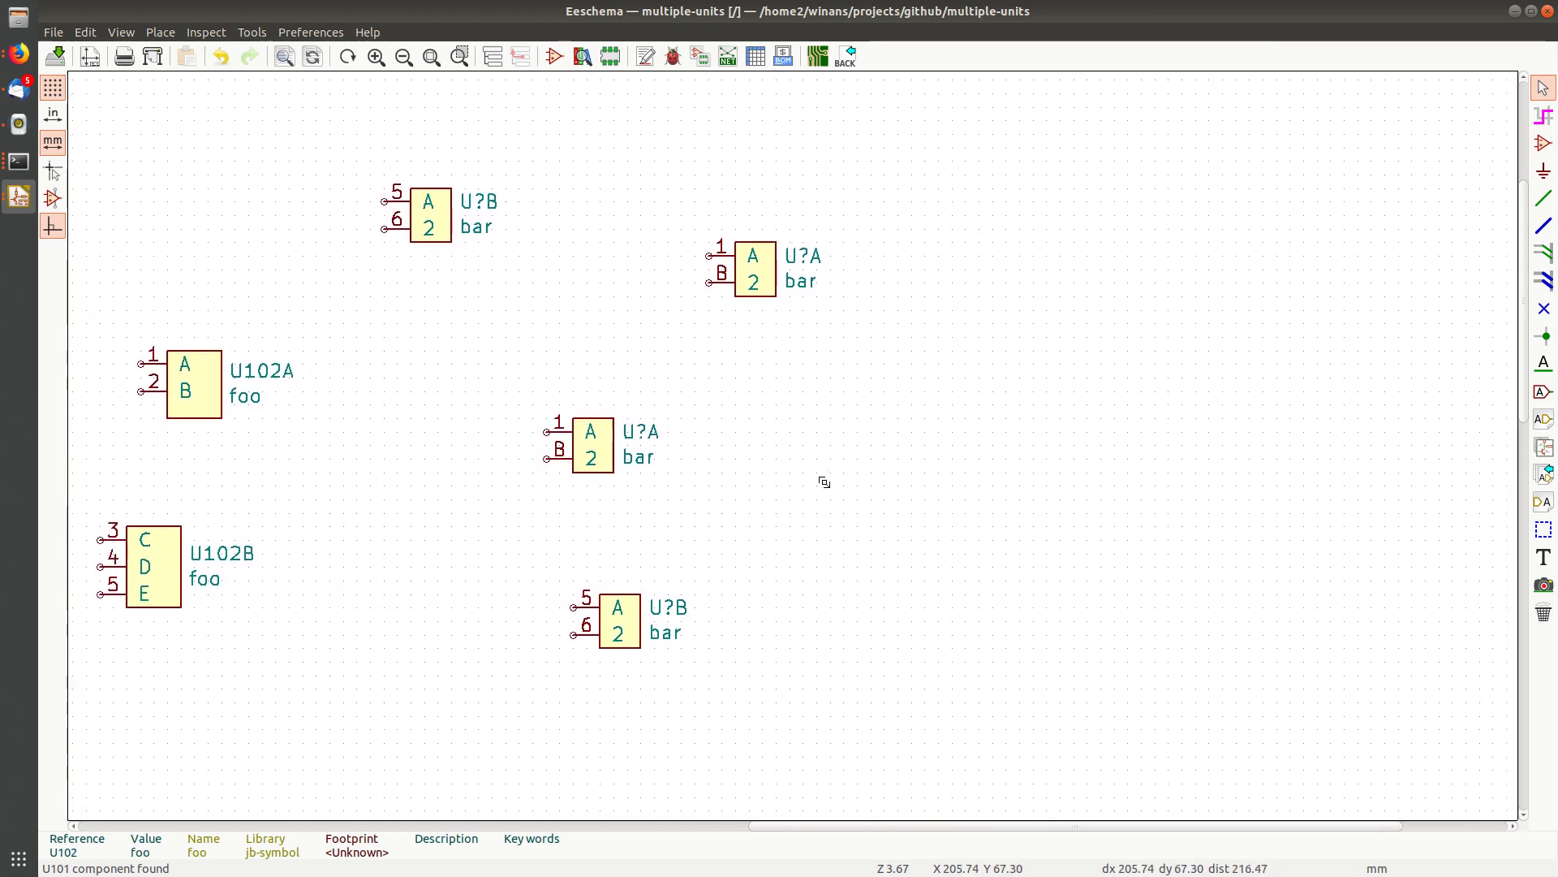
{"action": "scroll", "coordinate": [933, 480], "scroll_direction": "left", "scroll_amount": 5}
Annotate the entire schematic with existing annotations kept, sorting by Y position and numbering from the first free after sheet number X 100
{"action": "left_click", "coordinate": [646, 56]}
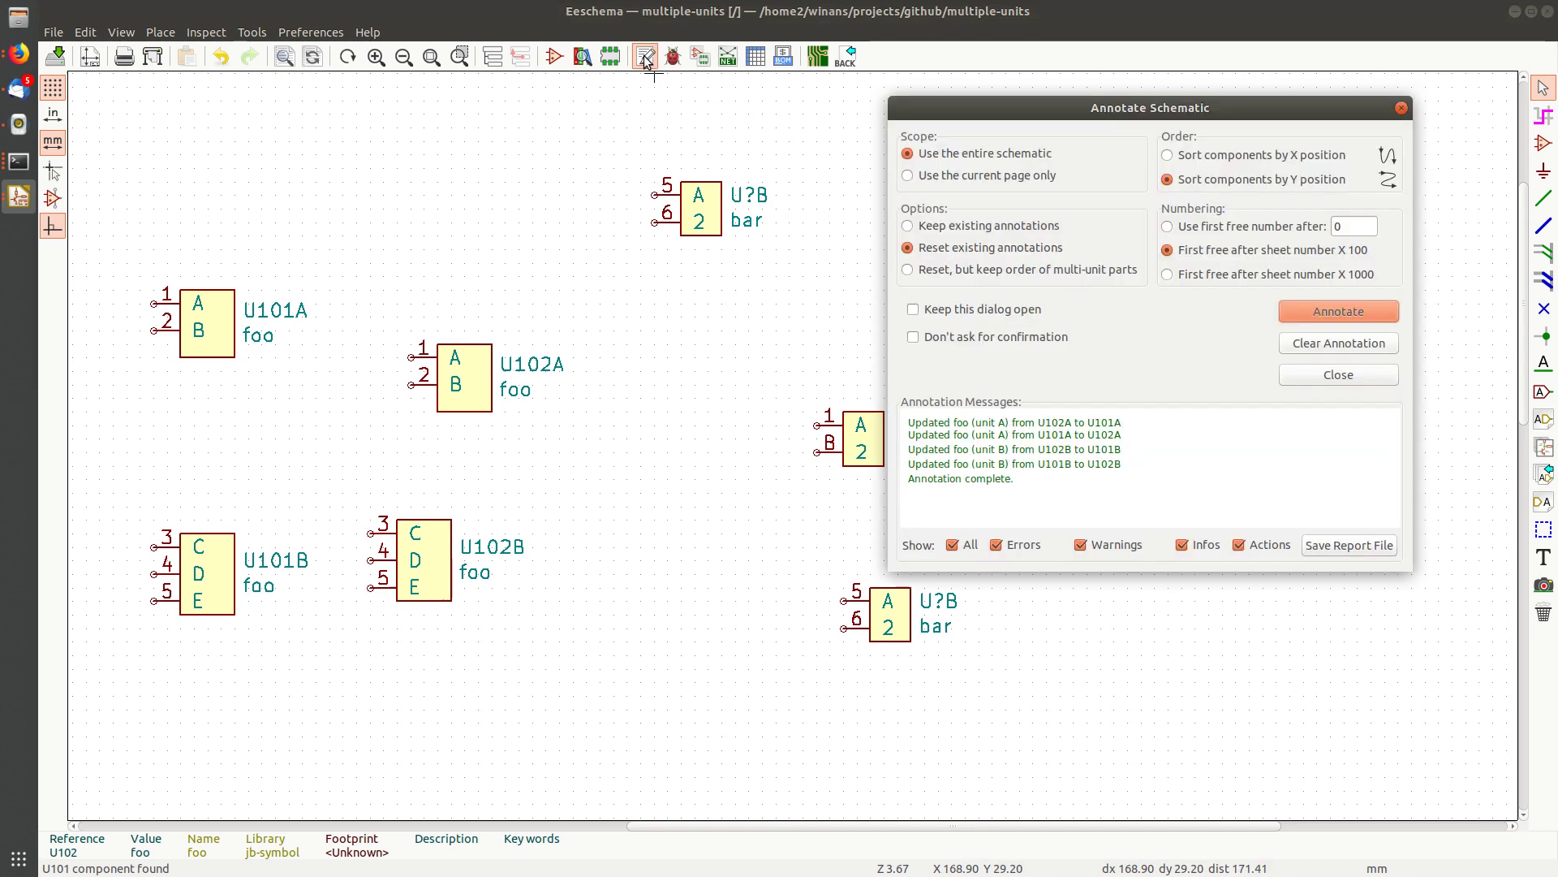
{"action": "mouse_move", "coordinate": [1041, 100]}
{"action": "left_mouse_down"}
{"action": "mouse_move", "coordinate": [215, 104]}
{"action": "mouse_move", "coordinate": [385, 195]}
{"action": "mouse_move", "coordinate": [368, 157]}
{"action": "left_mouse_up"}
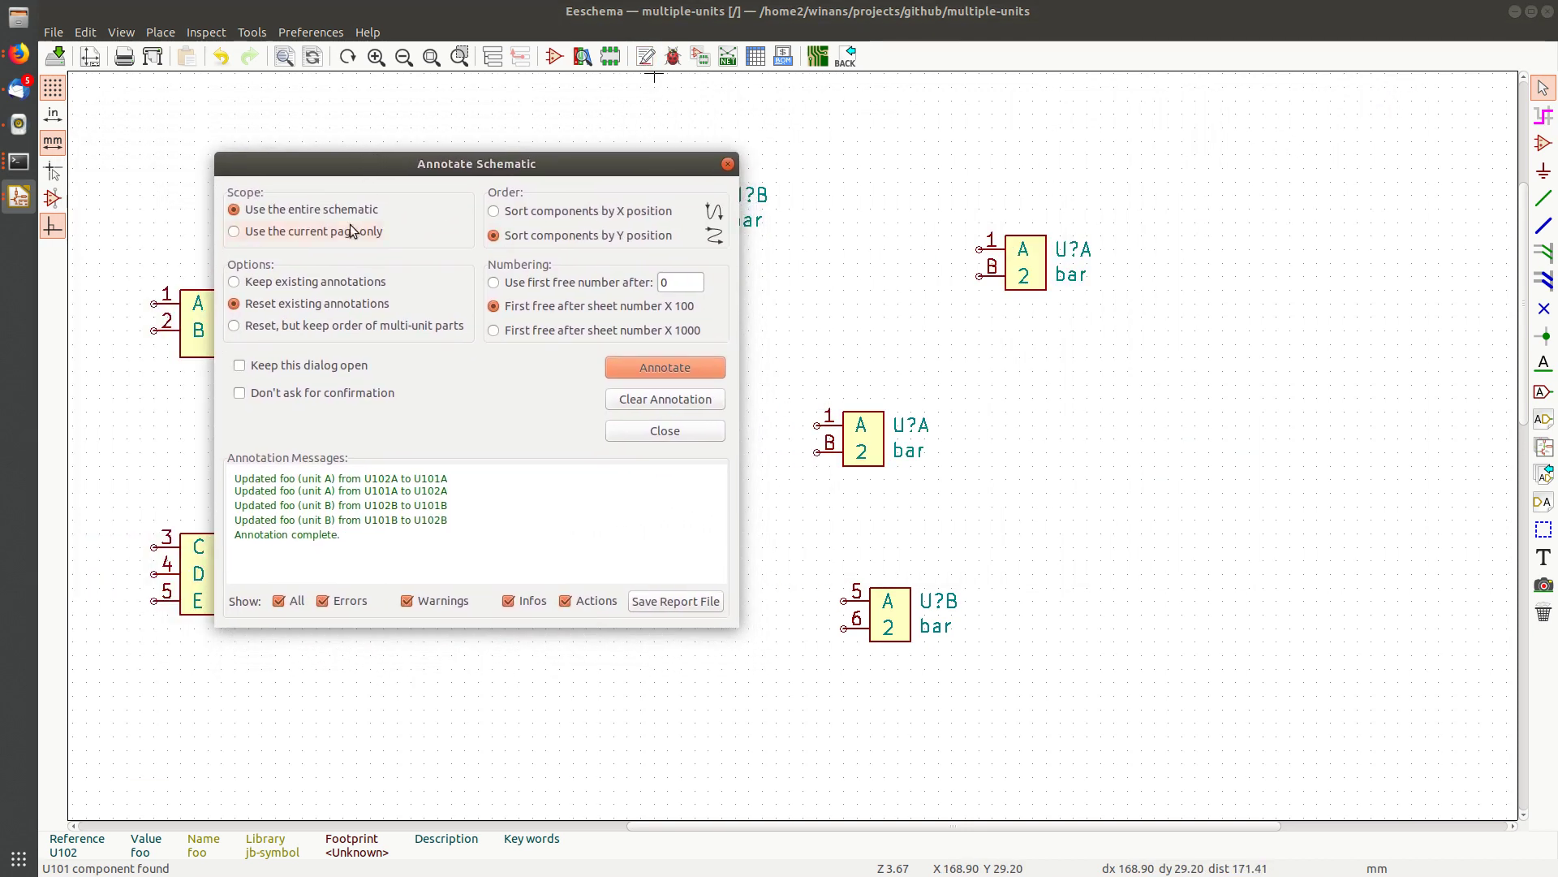
{"action": "left_click", "coordinate": [380, 283]}
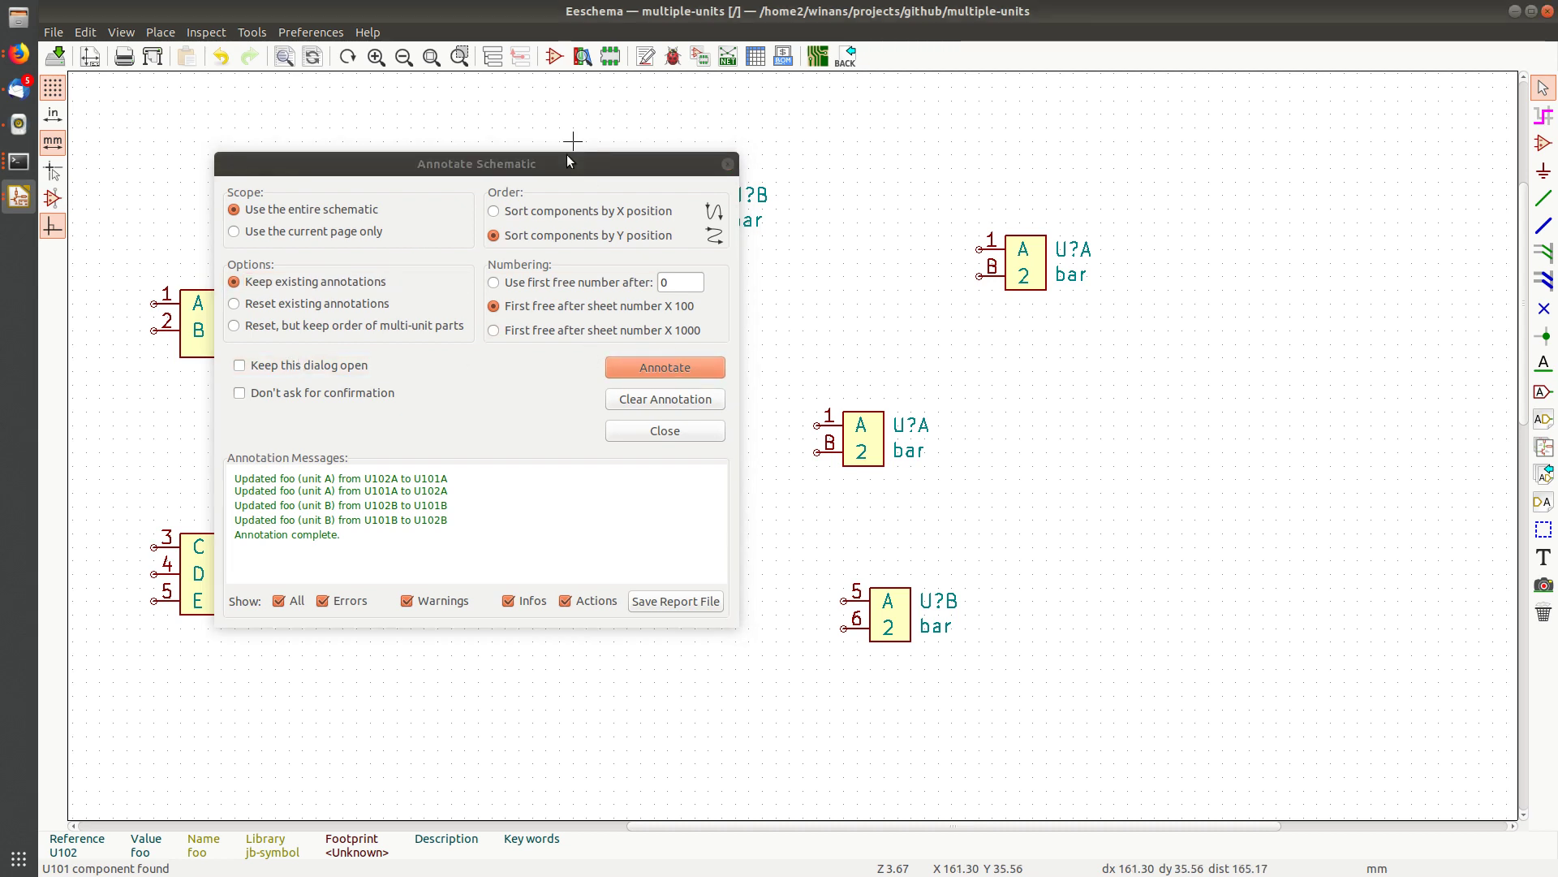
{"action": "mouse_move", "coordinate": [571, 161]}
{"action": "left_mouse_down"}
{"action": "mouse_move", "coordinate": [1065, 204]}
{"action": "mouse_move", "coordinate": [340, 280]}
{"action": "left_mouse_up"}
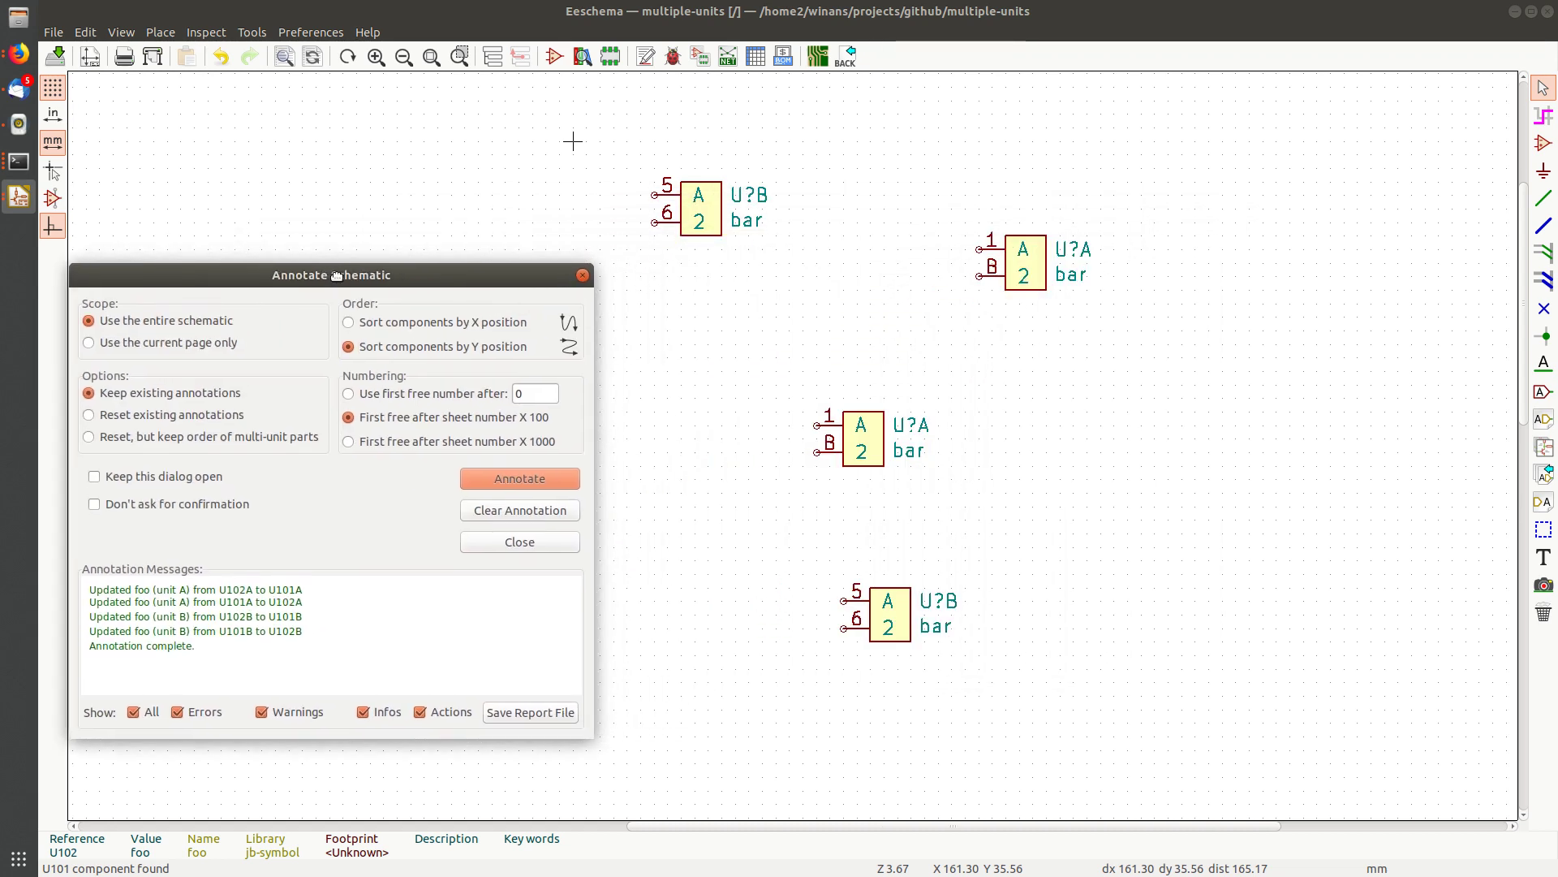
{"action": "left_click", "coordinate": [990, 364]}
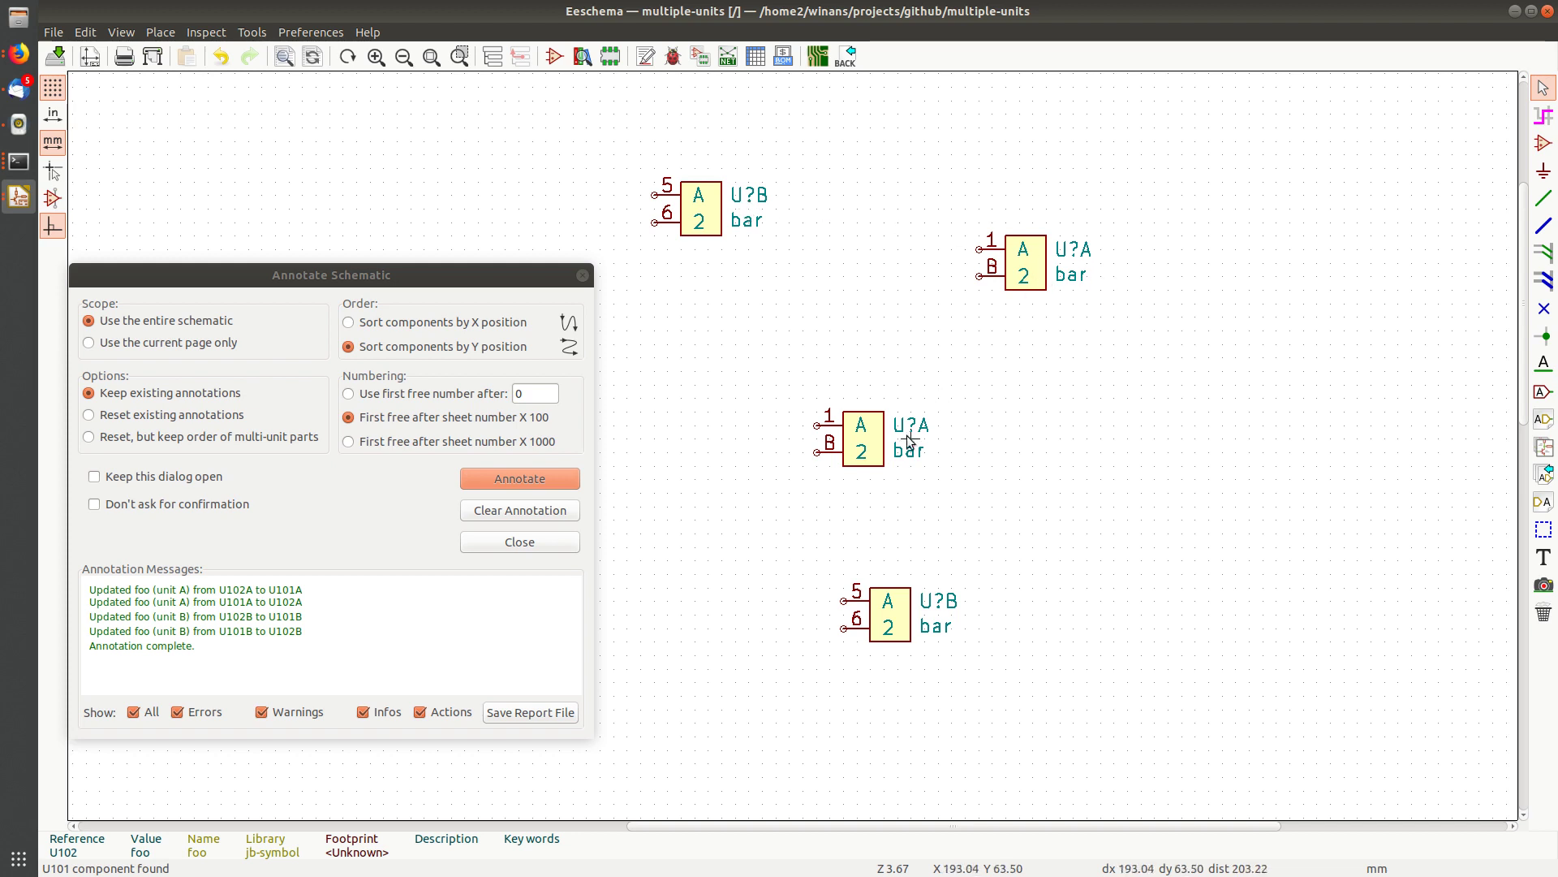
{"action": "left_click", "coordinate": [568, 349]}
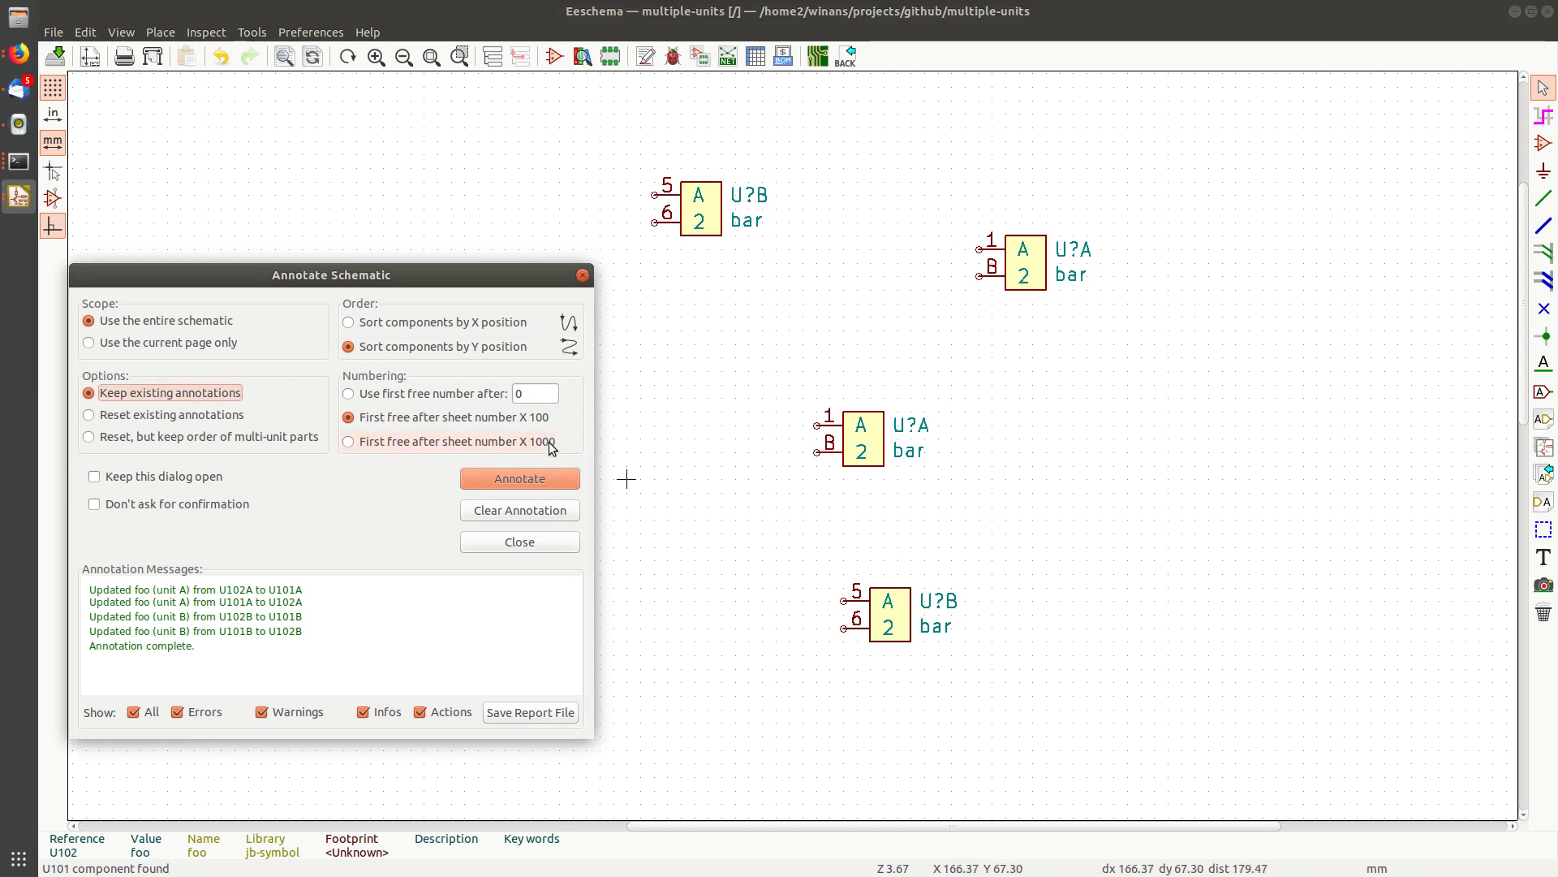
{"action": "left_click", "coordinate": [540, 478]}
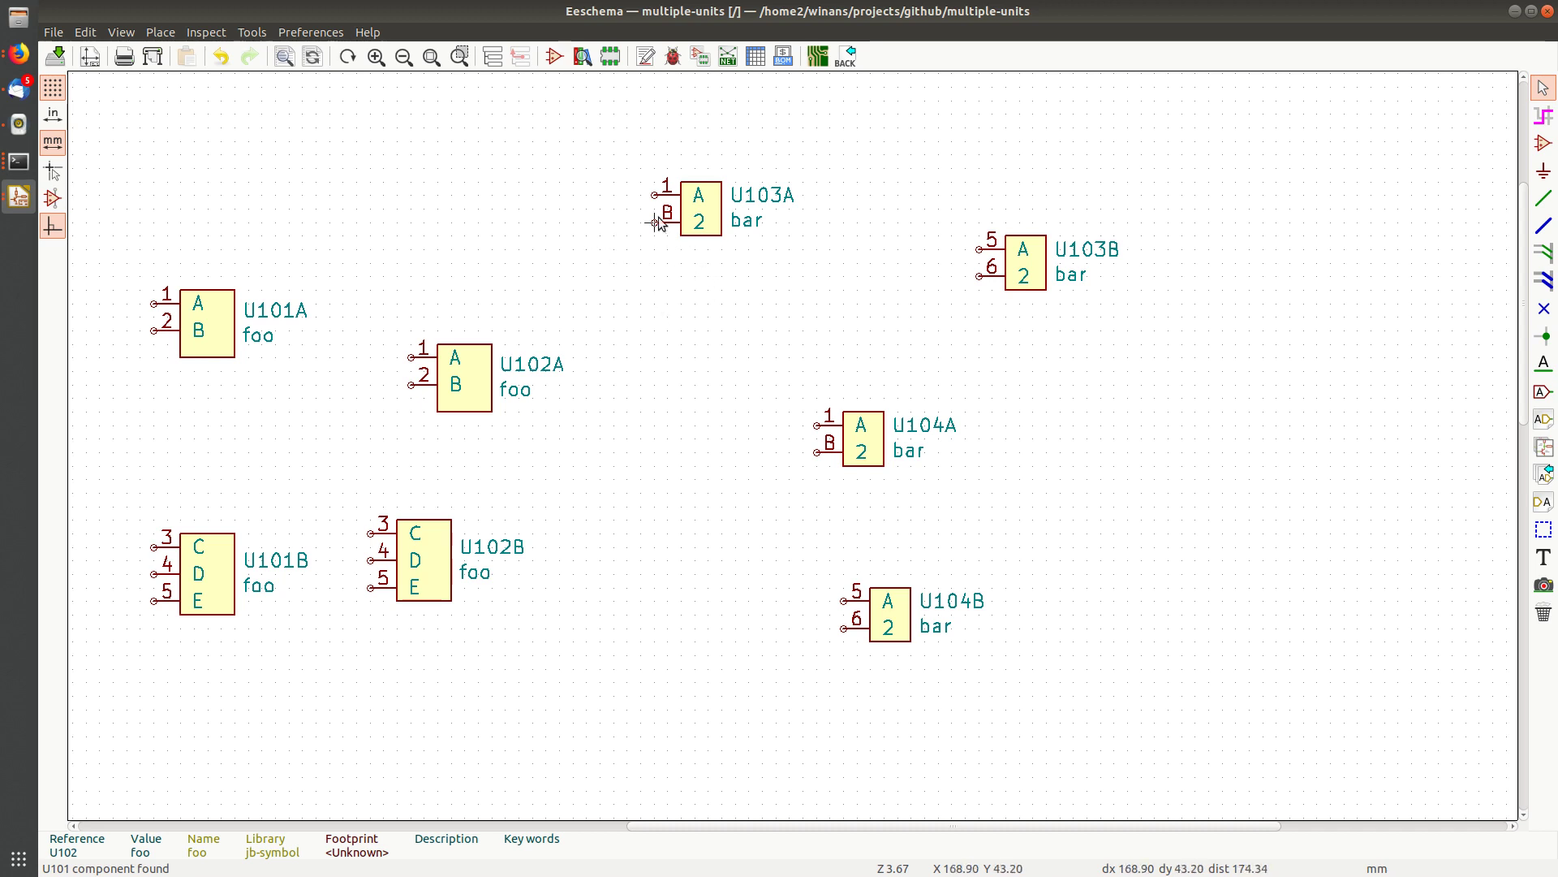
Change the bar symbol U103A to unit B
{"action": "double_click", "coordinate": [712, 194]}
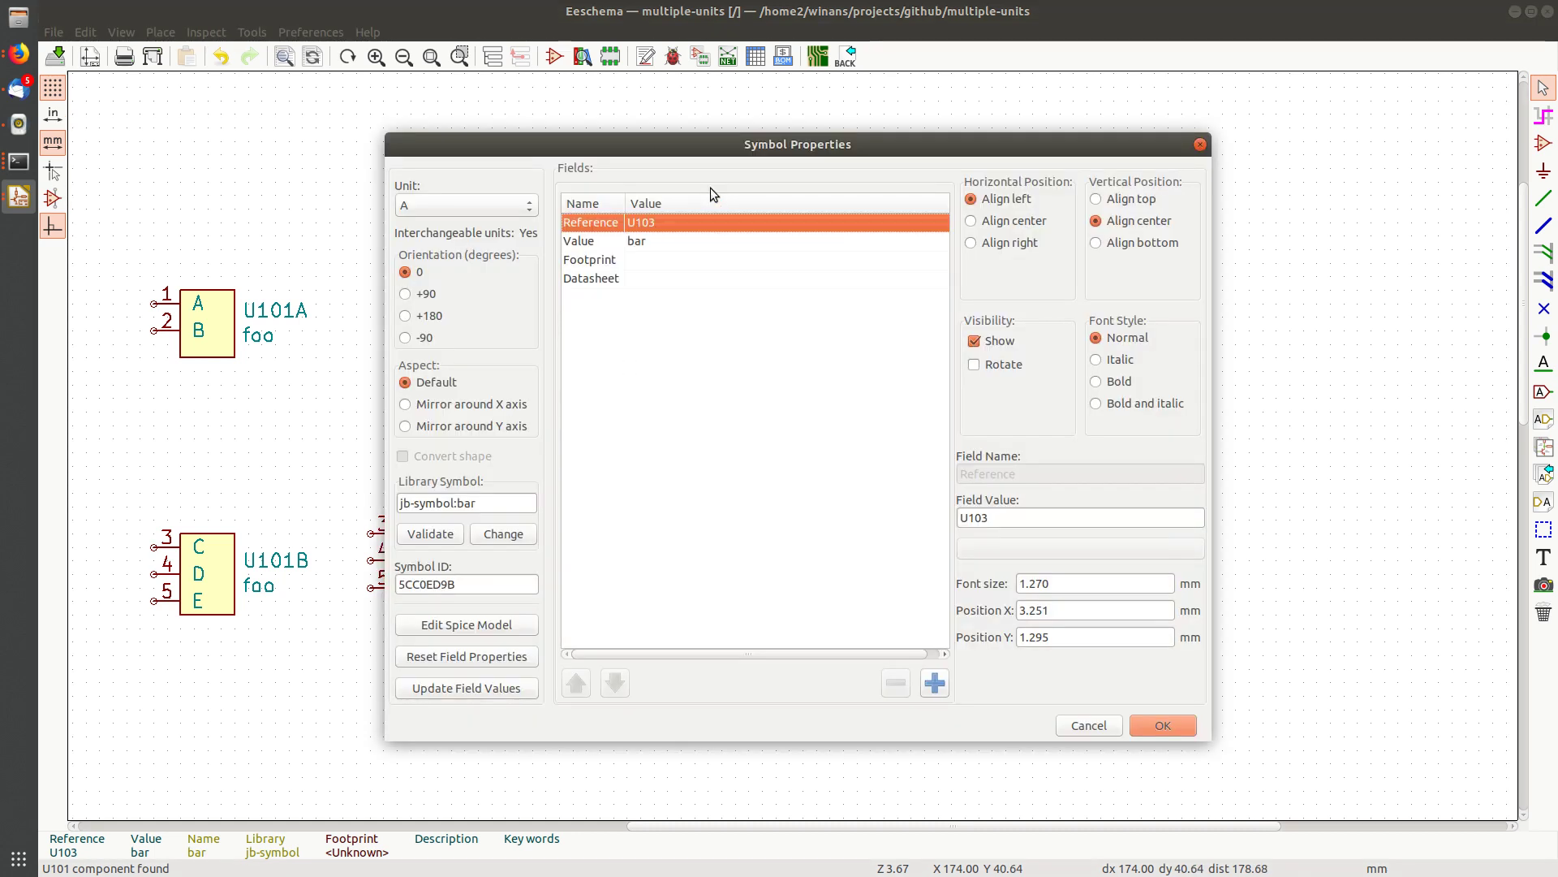
{"action": "left_click", "coordinate": [461, 202]}
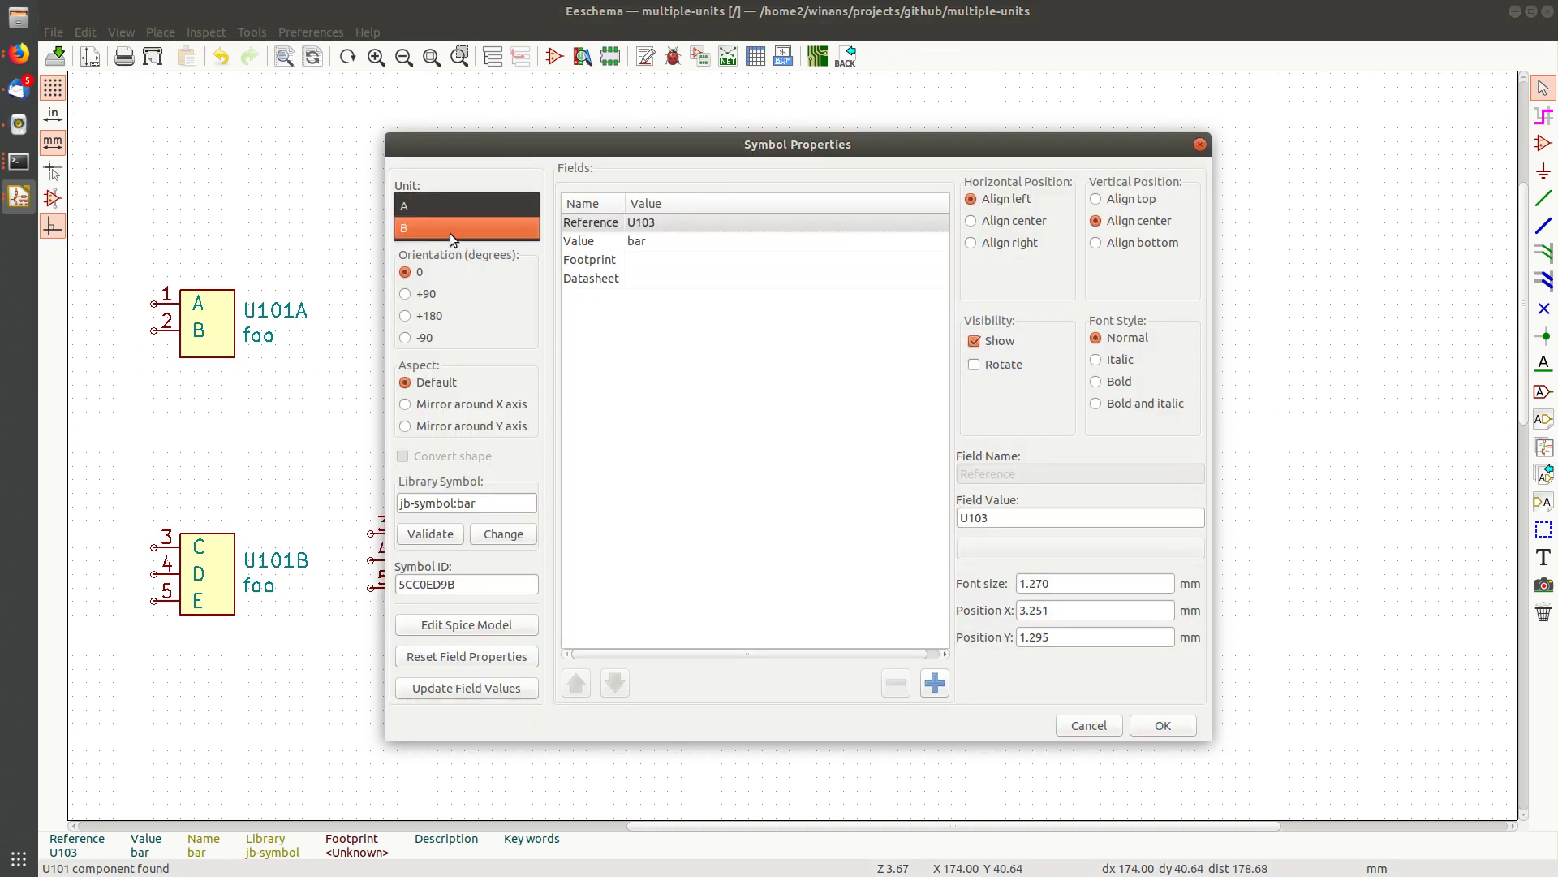
{"action": "left_click", "coordinate": [450, 232]}
{"action": "left_click", "coordinate": [1162, 725]}
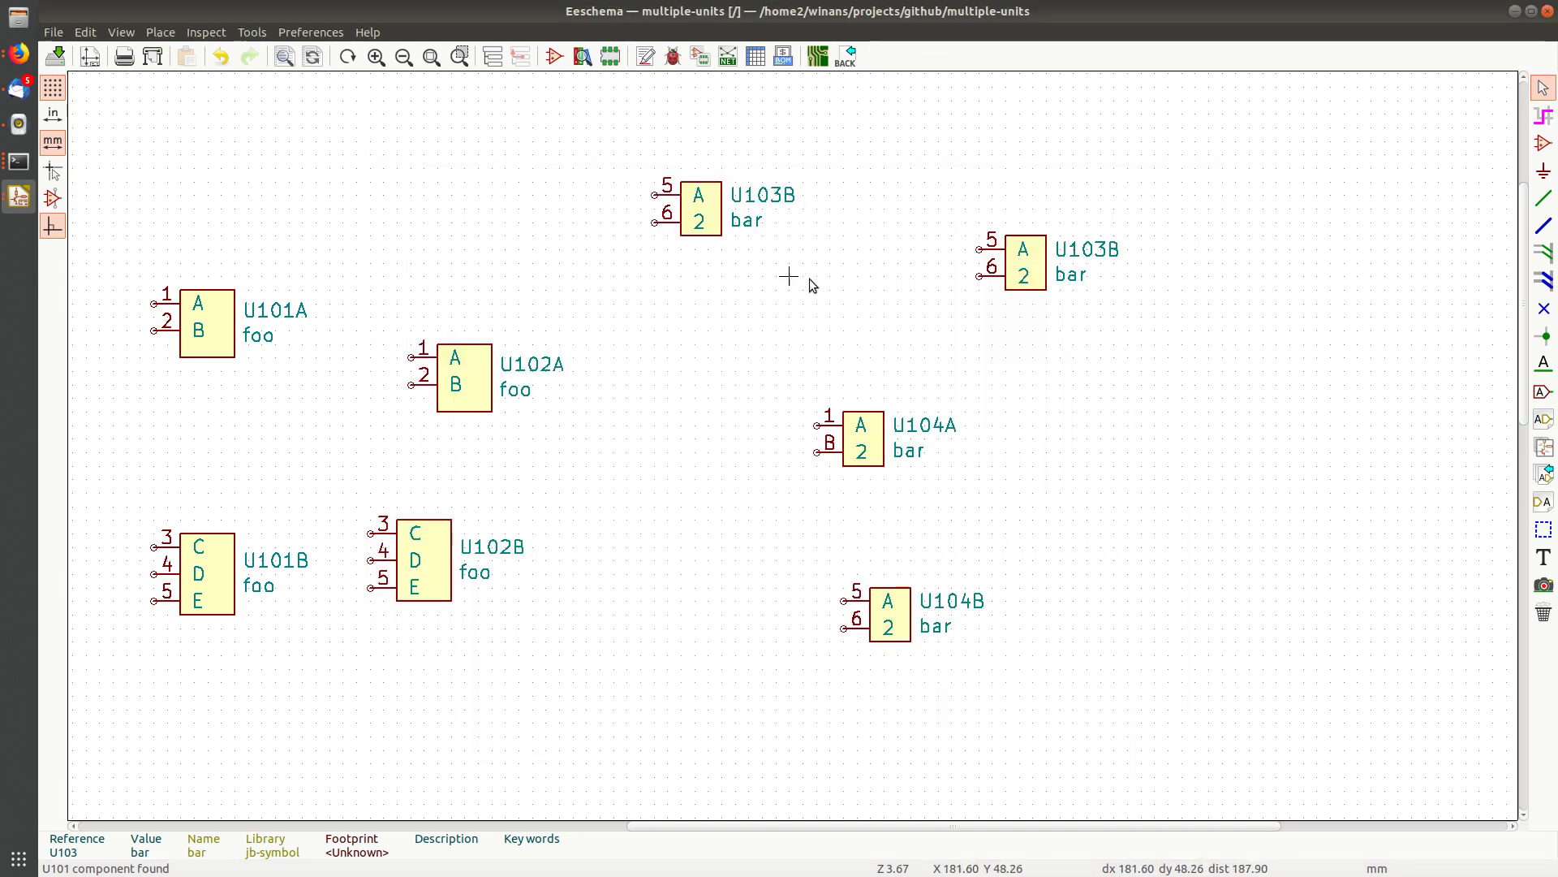
Change the bar symbol farthest to the right, U103B, to unit A
{"action": "double_click", "coordinate": [1018, 241]}
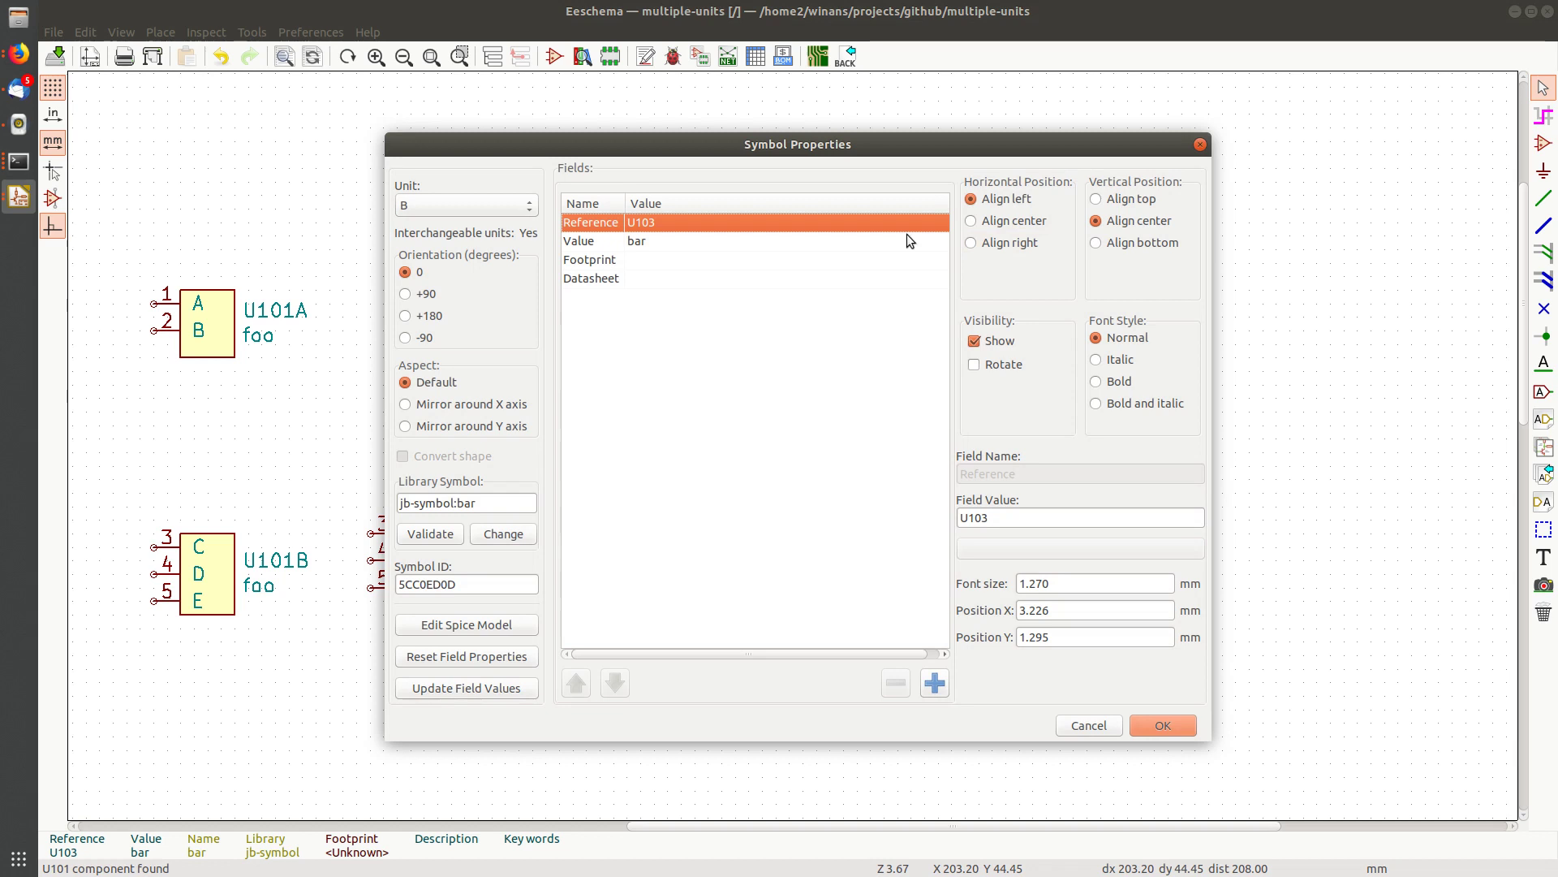
{"action": "left_click", "coordinate": [445, 213]}
{"action": "left_click", "coordinate": [435, 182]}
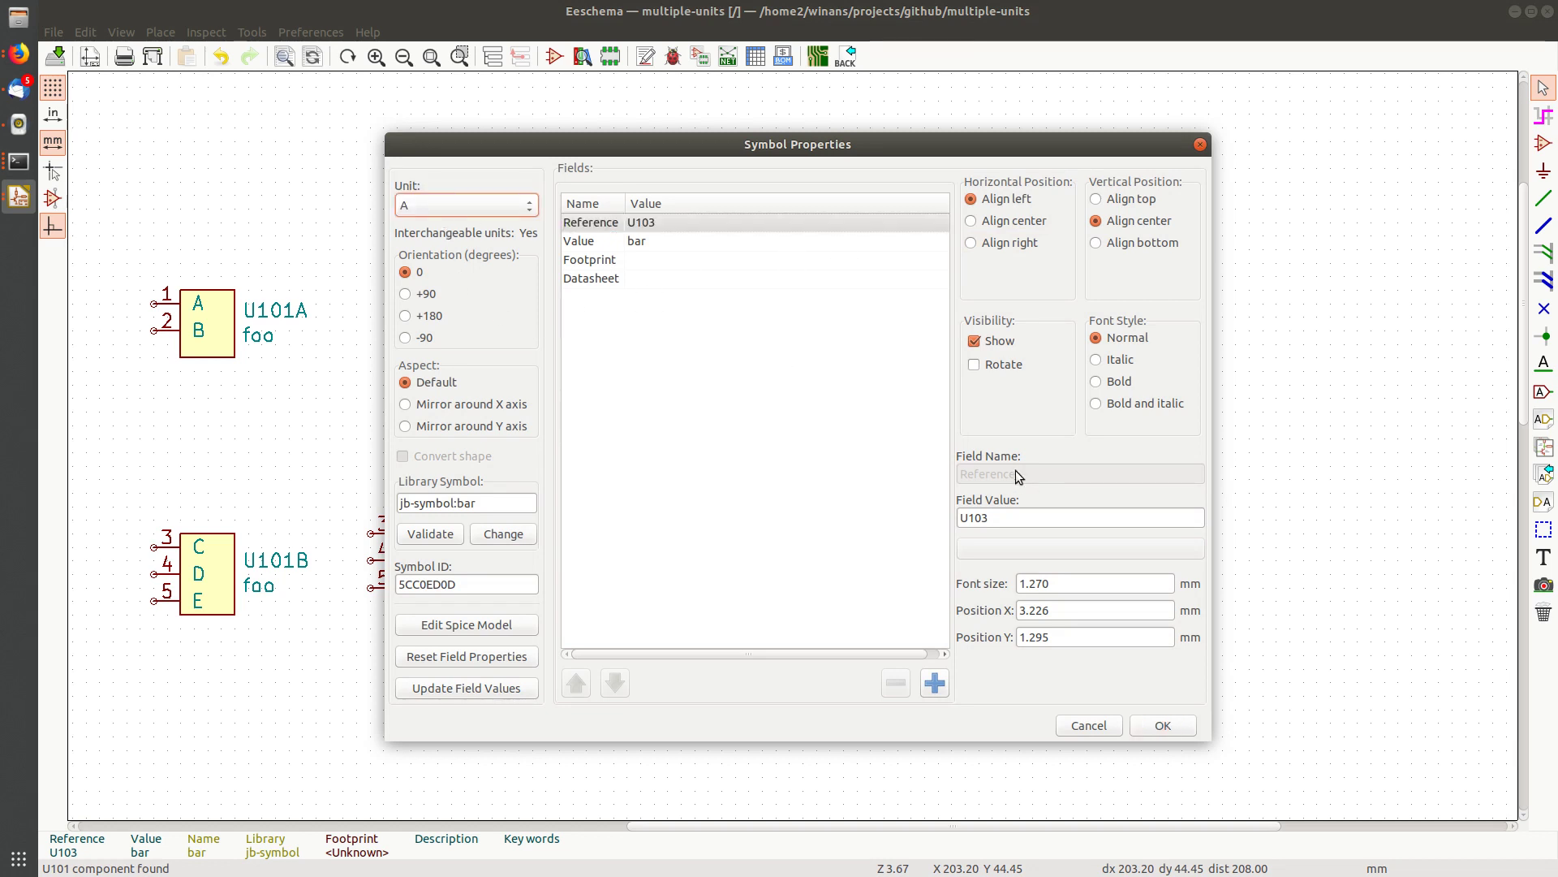
{"action": "left_click", "coordinate": [1177, 730]}
Review the annotation options for keeping, resetting, and resetting while keeping multi-unit order against the foo and bar units, and close without annotating
{"action": "left_click", "coordinate": [645, 59]}
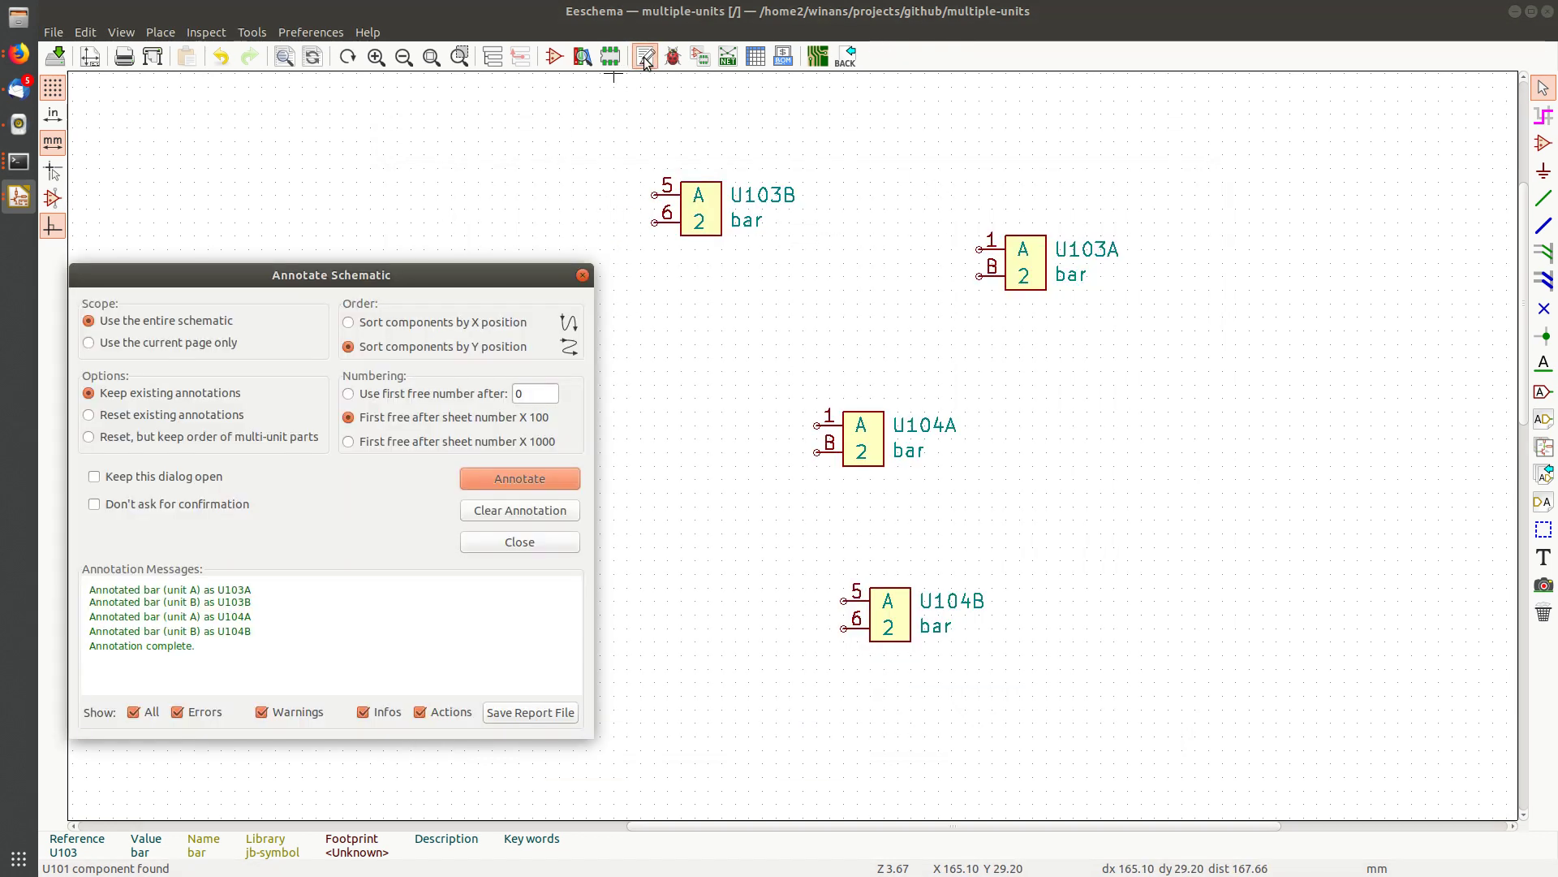
{"action": "left_click", "coordinate": [173, 415]}
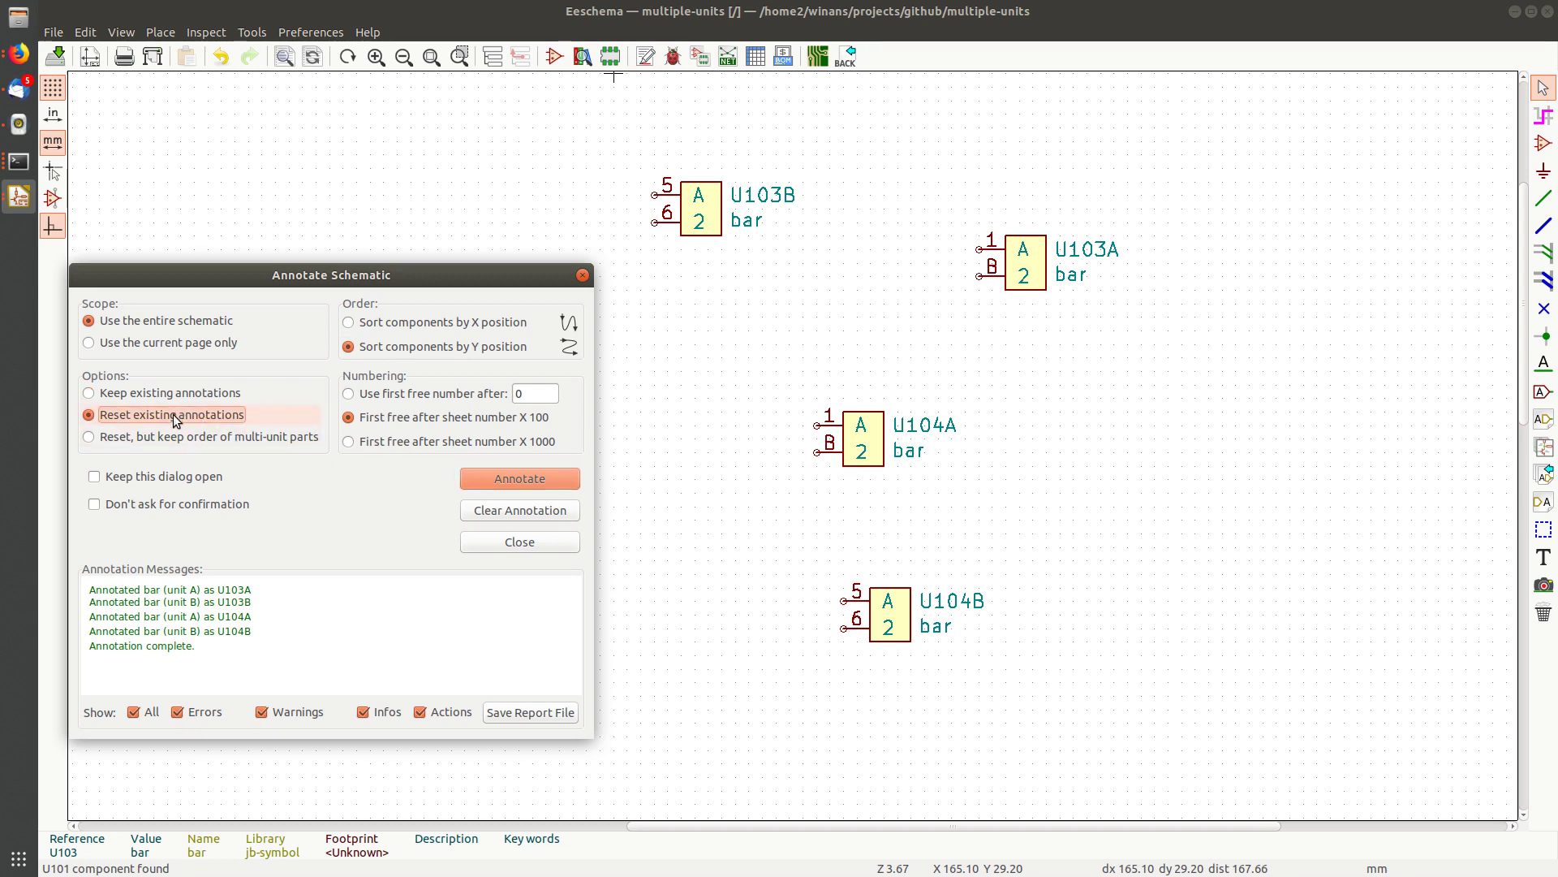
{"action": "left_click", "coordinate": [184, 392]}
{"action": "mouse_move", "coordinate": [260, 271]}
{"action": "left_mouse_down"}
{"action": "mouse_move", "coordinate": [459, 132]}
{"action": "mouse_move", "coordinate": [464, 110]}
{"action": "left_mouse_up"}
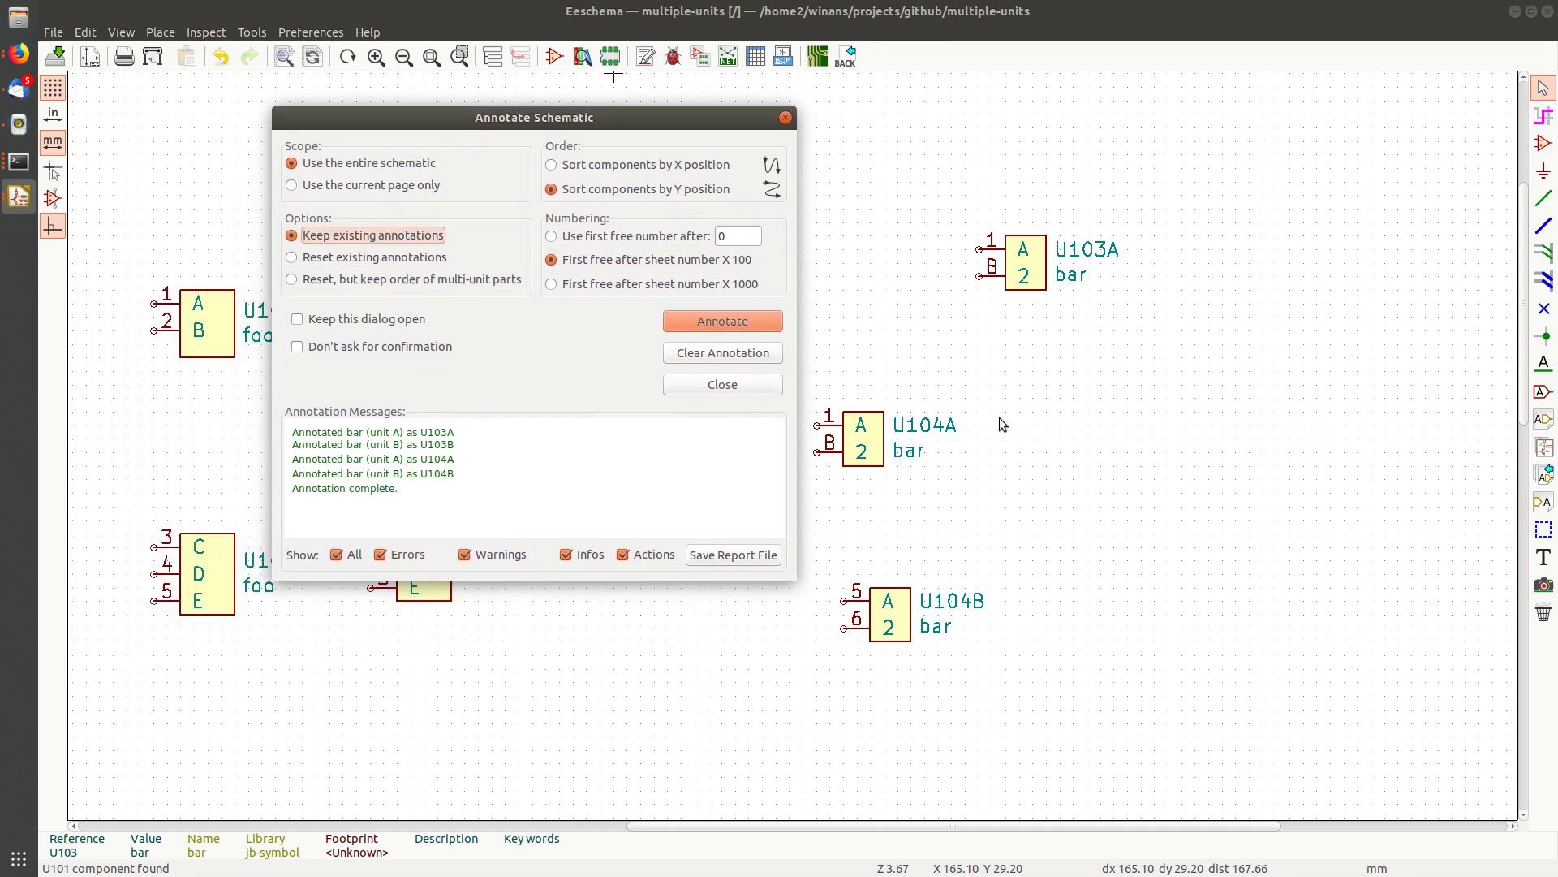
{"action": "left_click", "coordinate": [883, 382]}
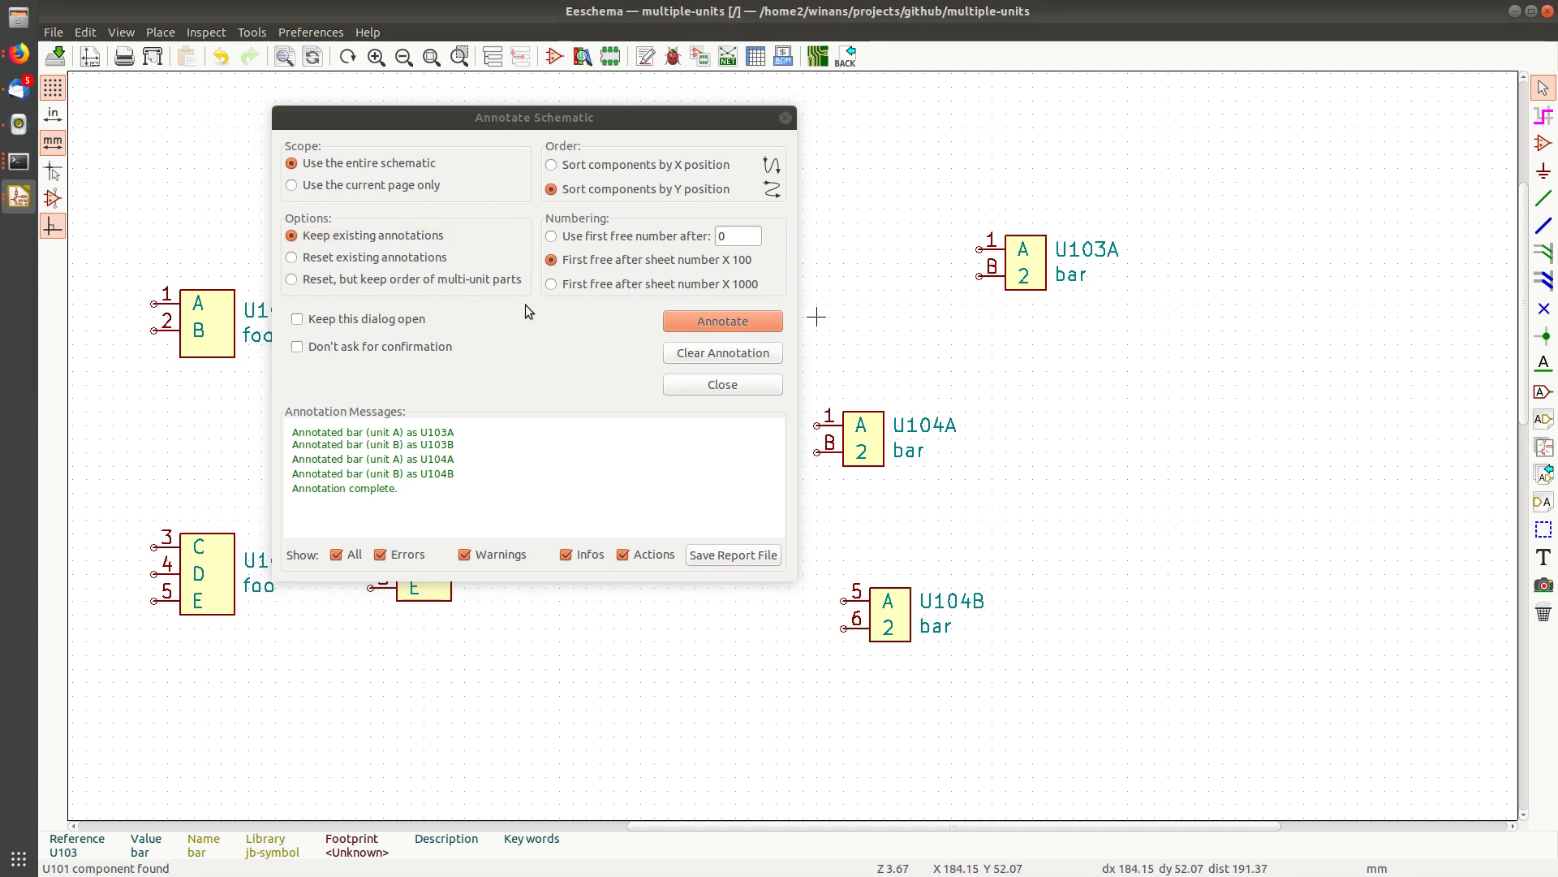
{"action": "left_click", "coordinate": [410, 280]}
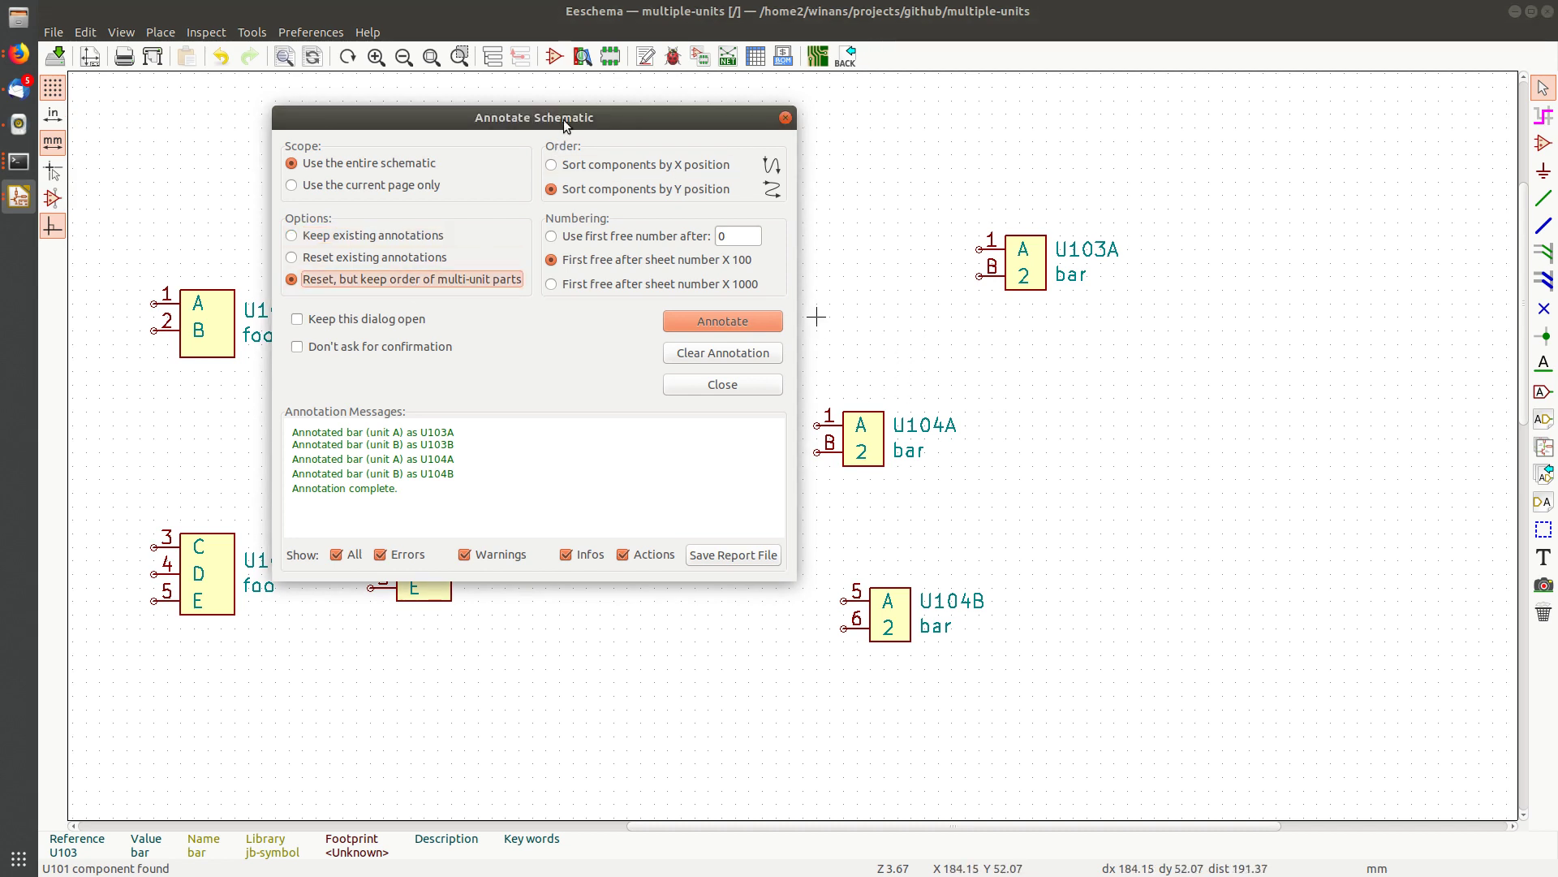
{"action": "left_click_drag", "start_coordinate": [563, 119], "coordinate": [1030, 190]}
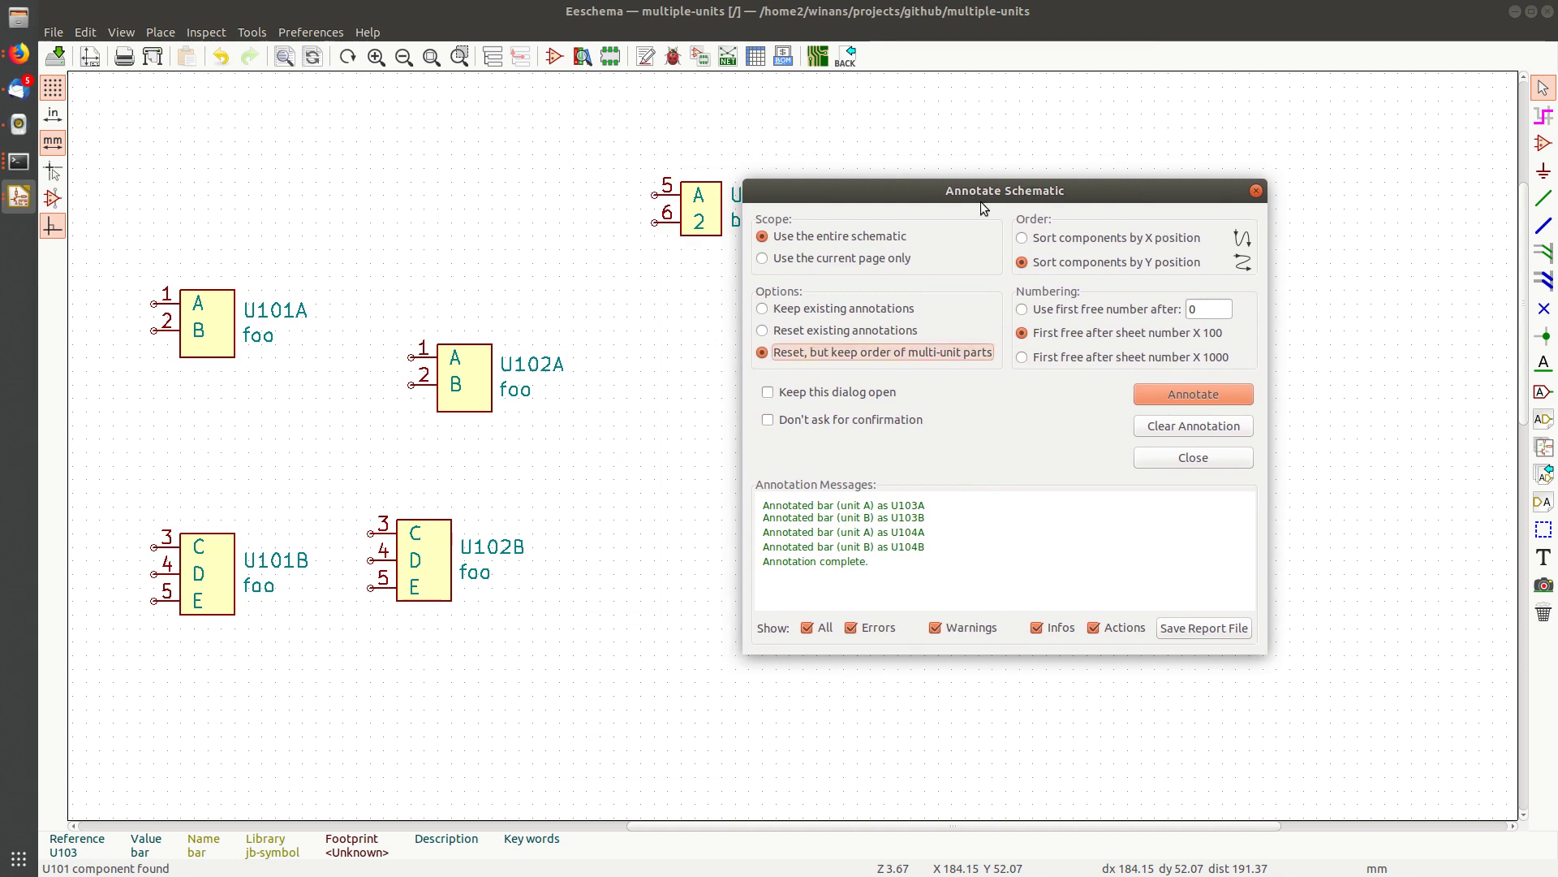
{"action": "left_click", "coordinate": [508, 393]}
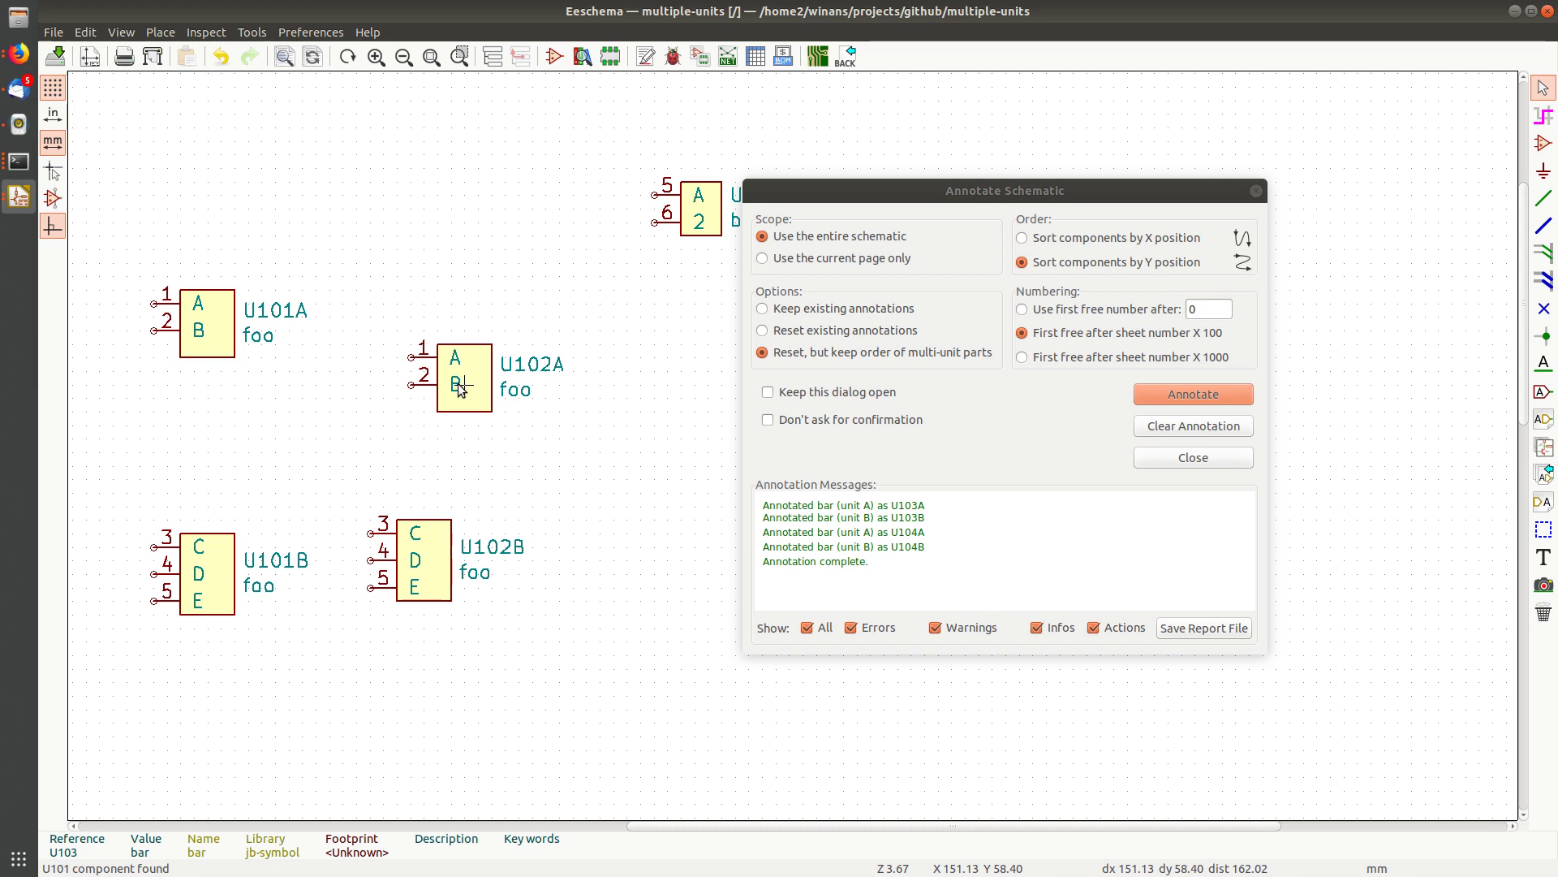
{"action": "mouse_move", "coordinate": [942, 191]}
{"action": "left_mouse_down"}
{"action": "mouse_move", "coordinate": [302, 221]}
{"action": "mouse_move", "coordinate": [288, 257]}
{"action": "mouse_move", "coordinate": [318, 282]}
{"action": "left_mouse_up"}
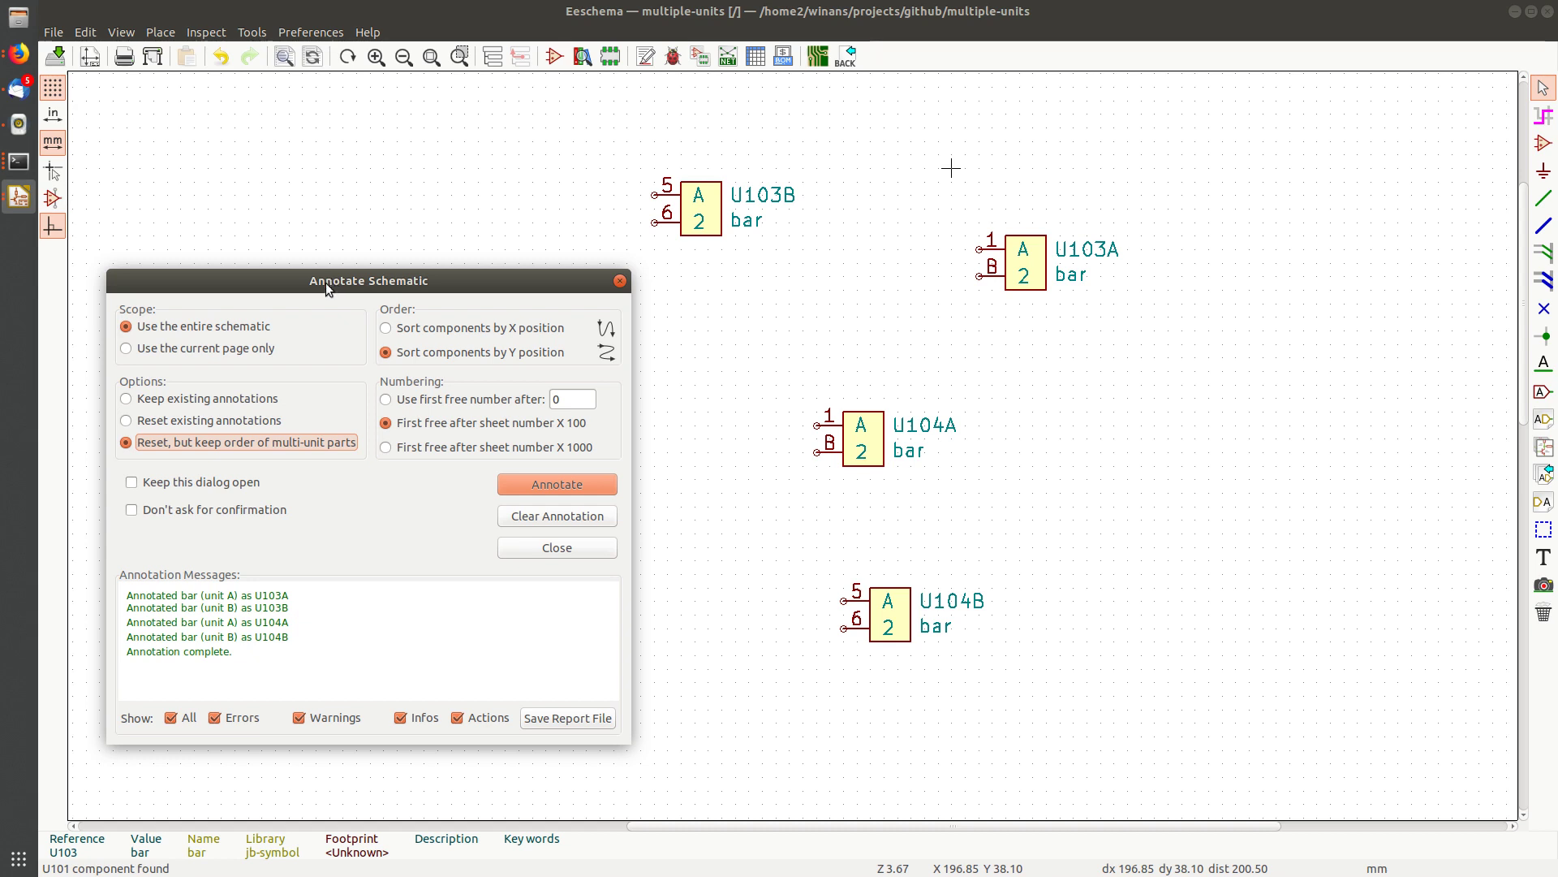
{"action": "left_click_drag", "start_coordinate": [331, 281], "coordinate": [336, 265]}
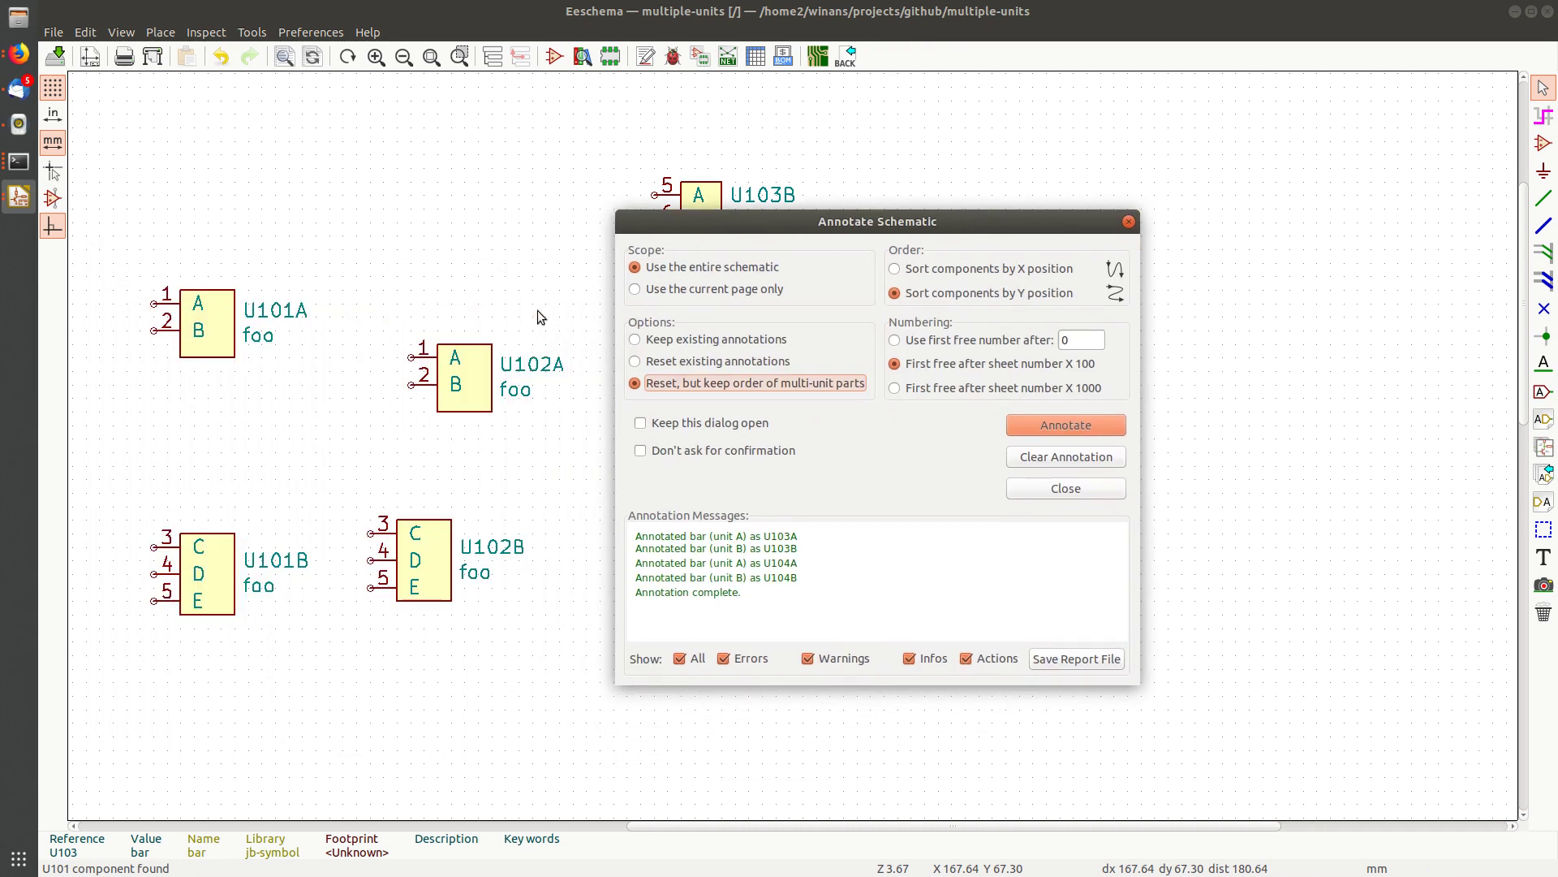
{"action": "left_click_drag", "start_coordinate": [860, 221], "coordinate": [1118, 209]}
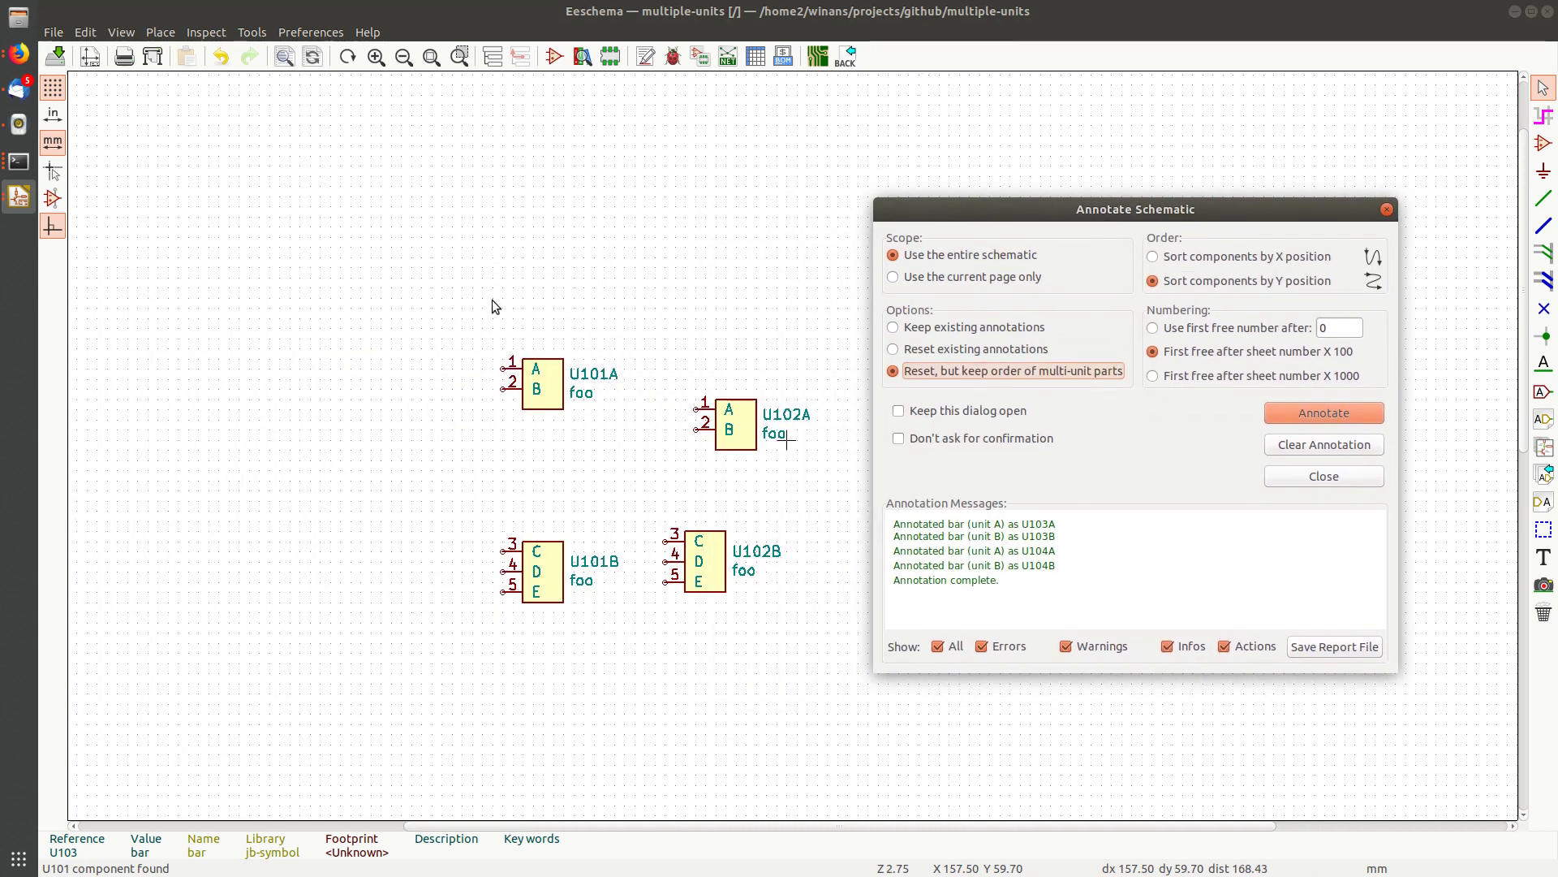
{"action": "key", "text": "Escape"}
{"action": "right_click", "coordinate": [716, 336]}
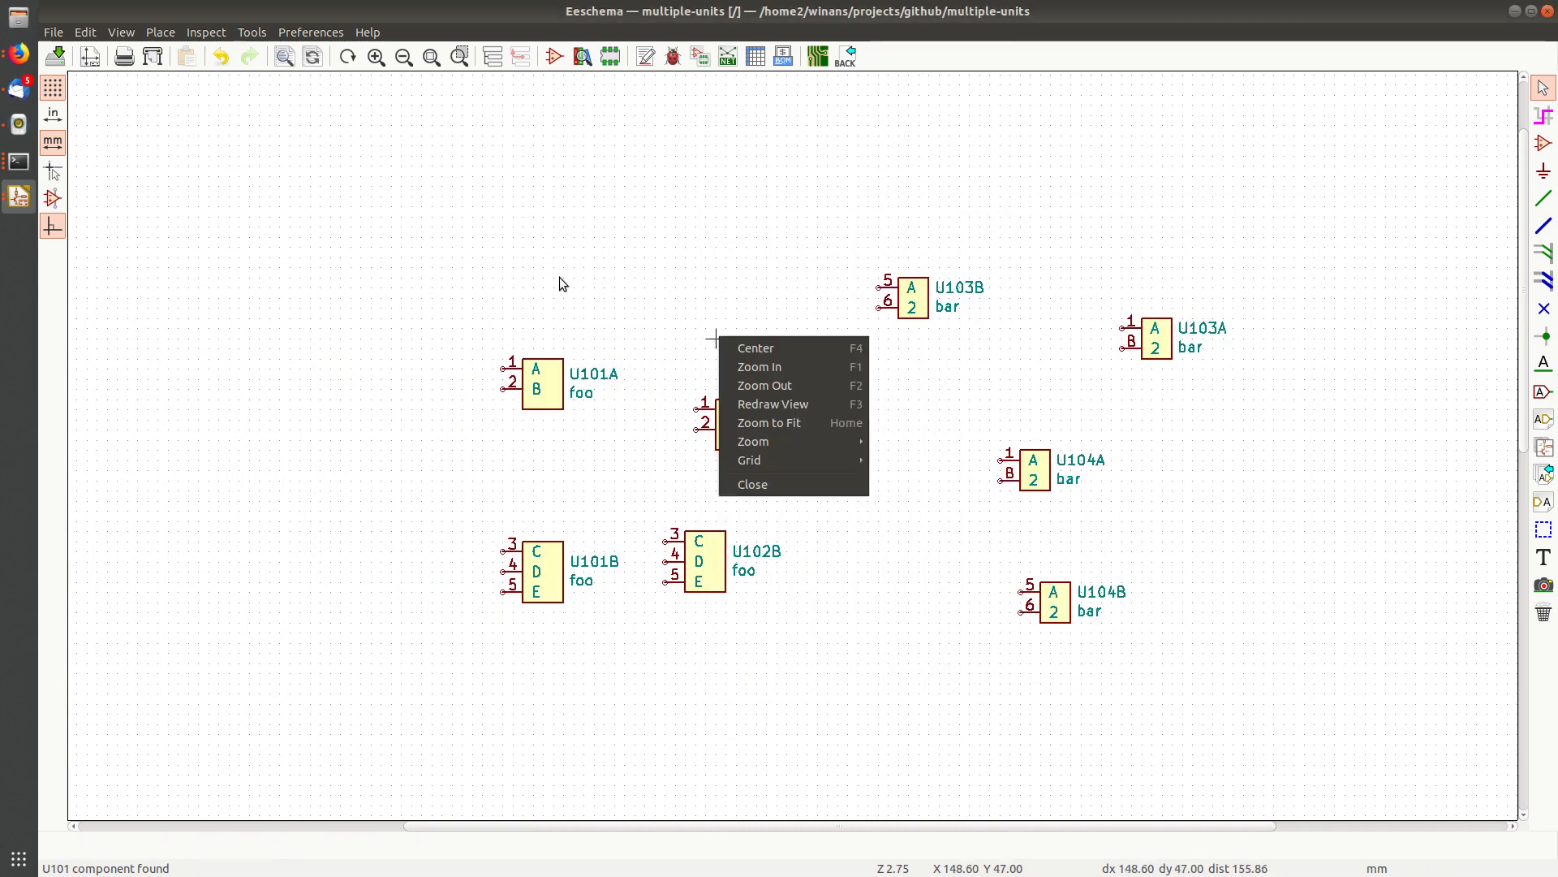
Delete all four foo units from the schematic and save it, leaving only the bar units
{"action": "left_click", "coordinate": [461, 229]}
{"action": "middle_click_drag", "start_coordinate": [524, 258], "coordinate": [193, 139]}
{"action": "left_click_drag", "start_coordinate": [192, 139], "coordinate": [581, 625]}
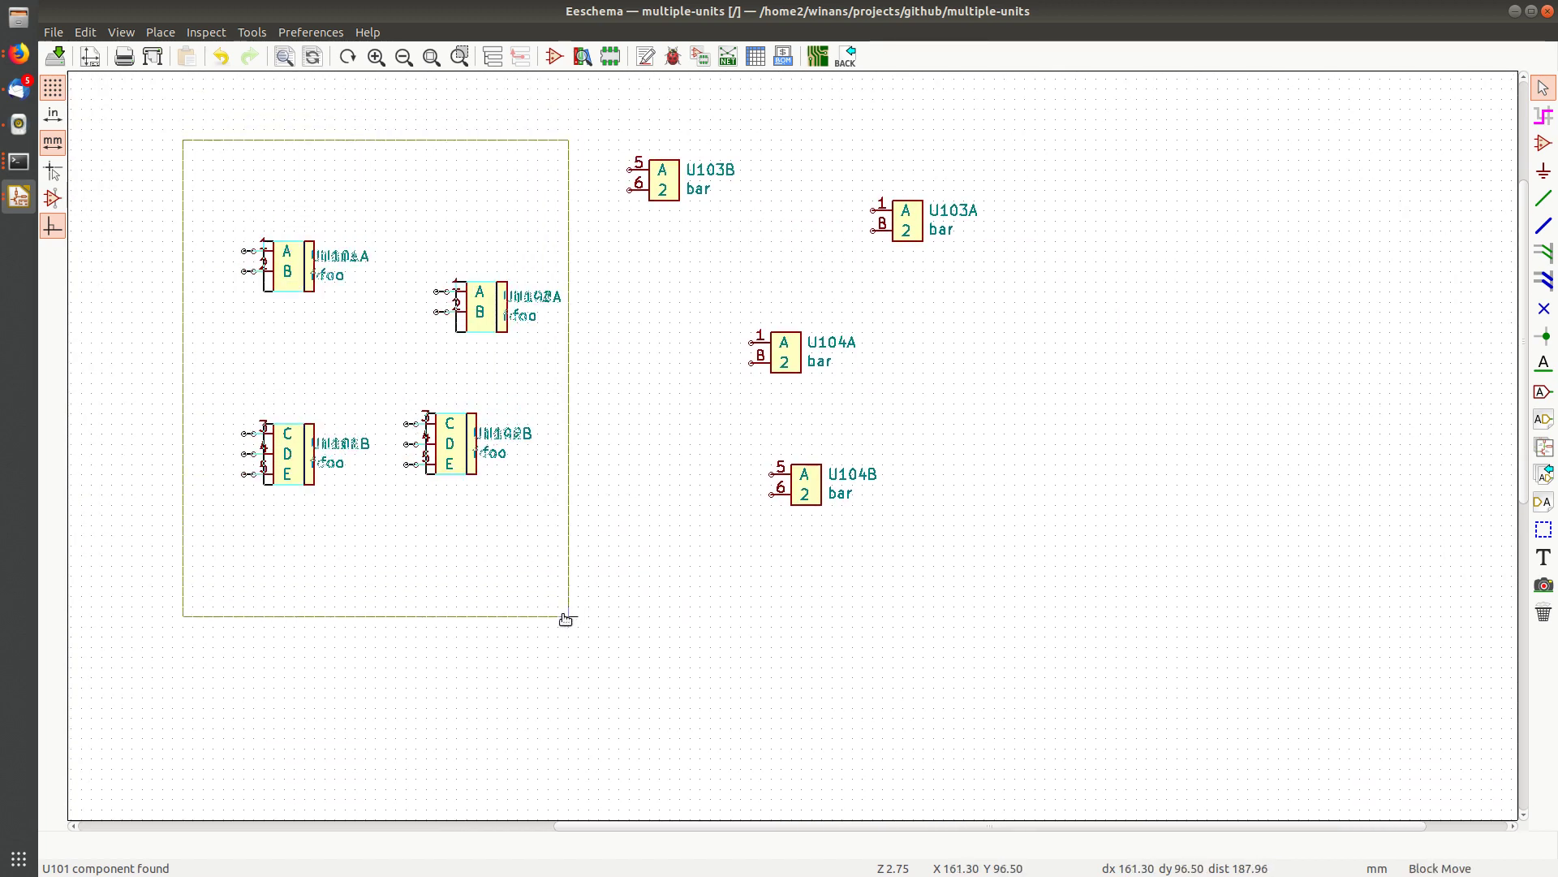
{"action": "key", "text": "Delete"}
{"action": "key", "text": "ctrl+s"}
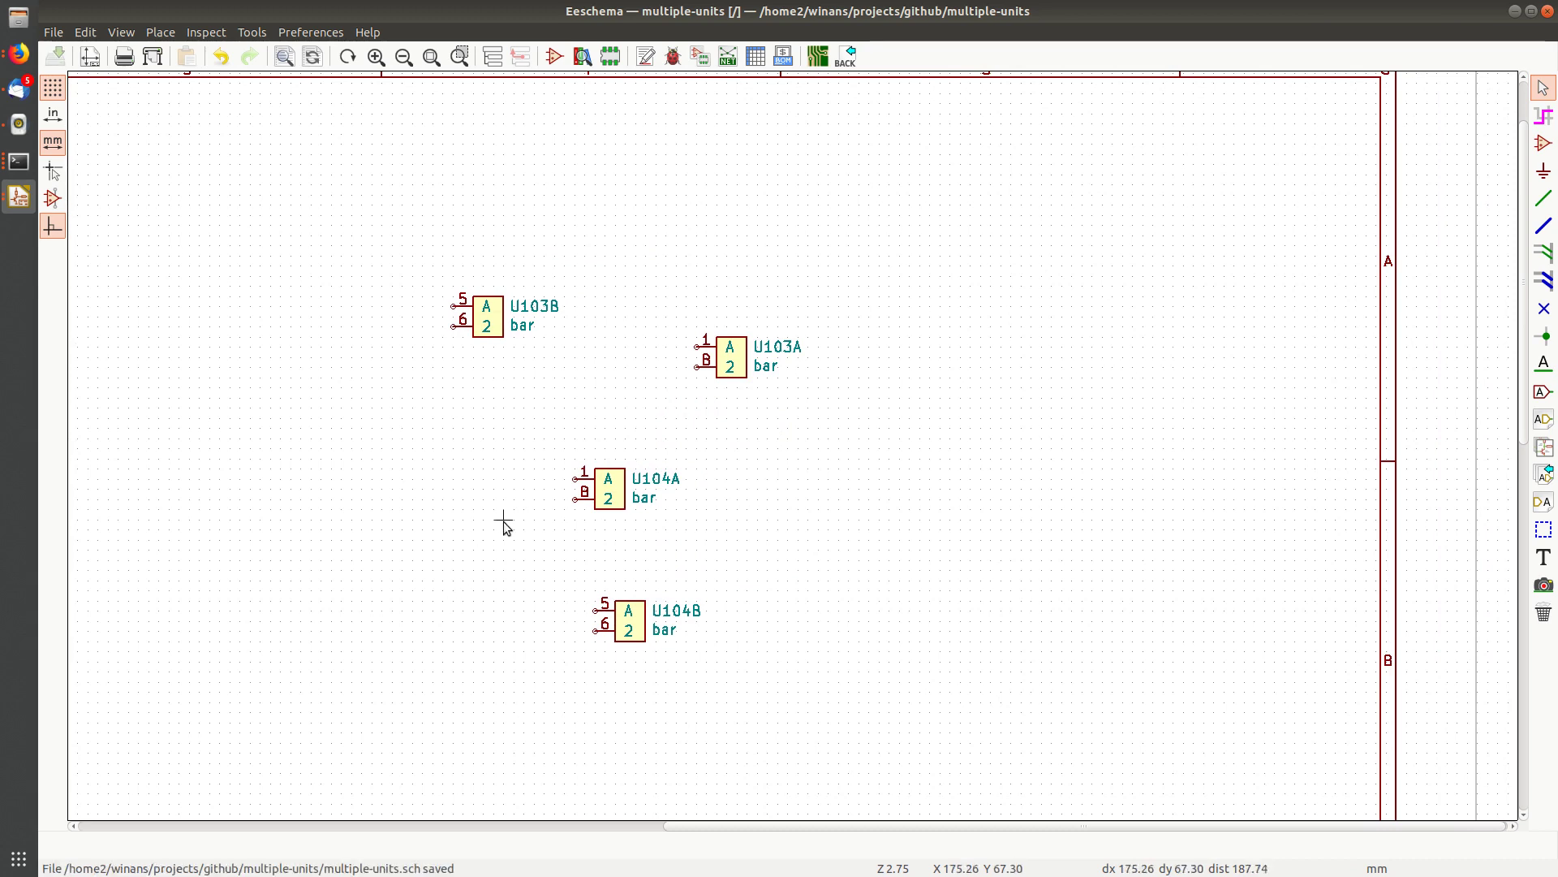
Annotate the entire schematic by Y position using the reset option that keeps the order of multi-unit parts, numbering after sheet number X 100
{"action": "left_click", "coordinate": [646, 56]}
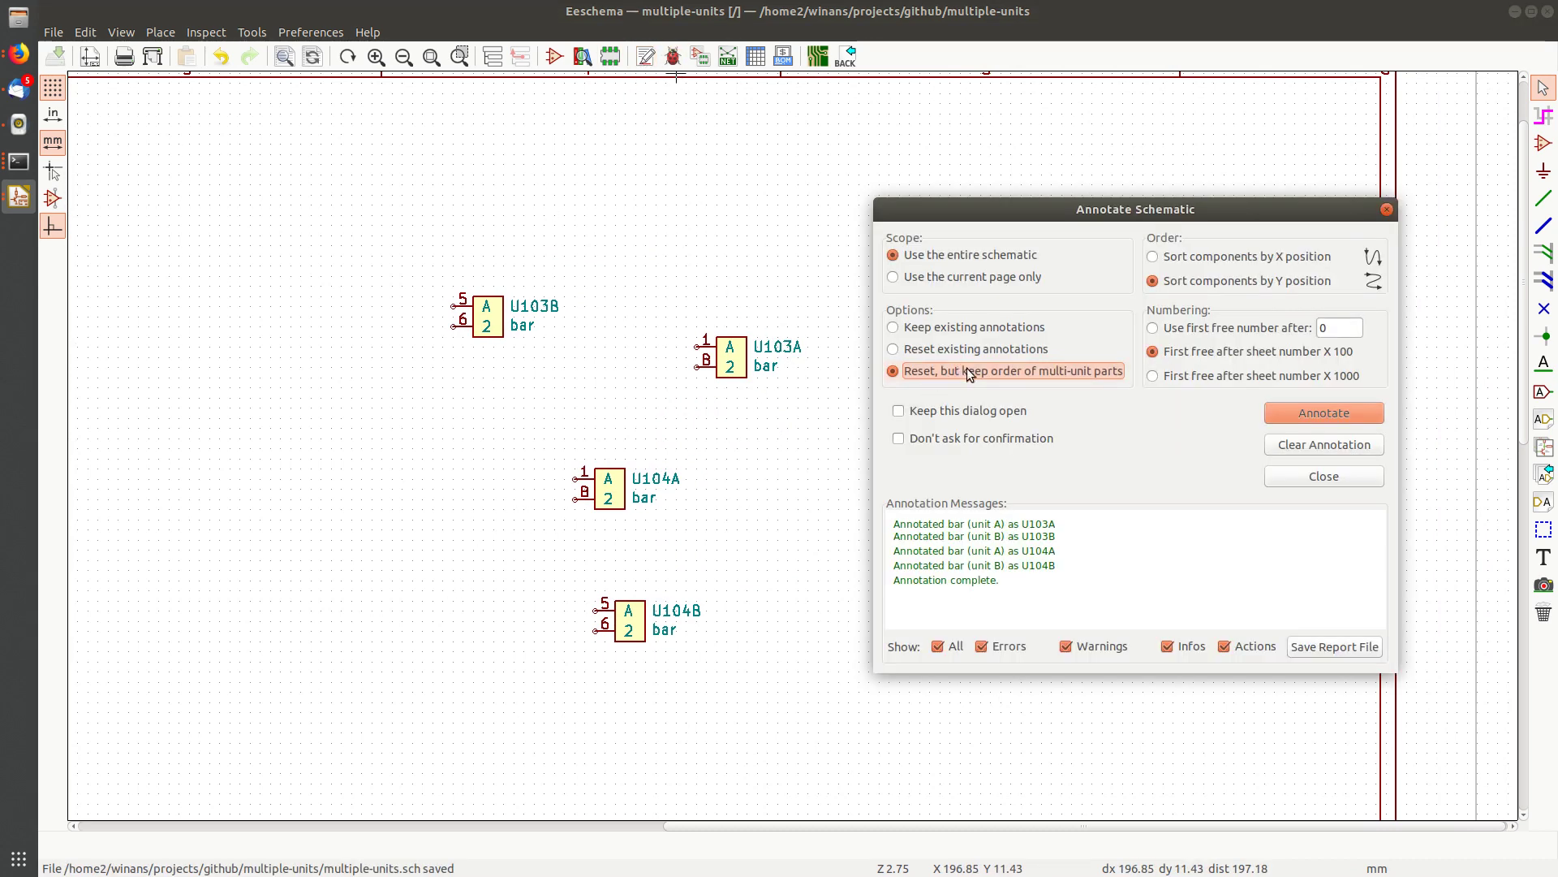
{"action": "left_click_drag", "start_coordinate": [1100, 210], "coordinate": [1187, 135]}
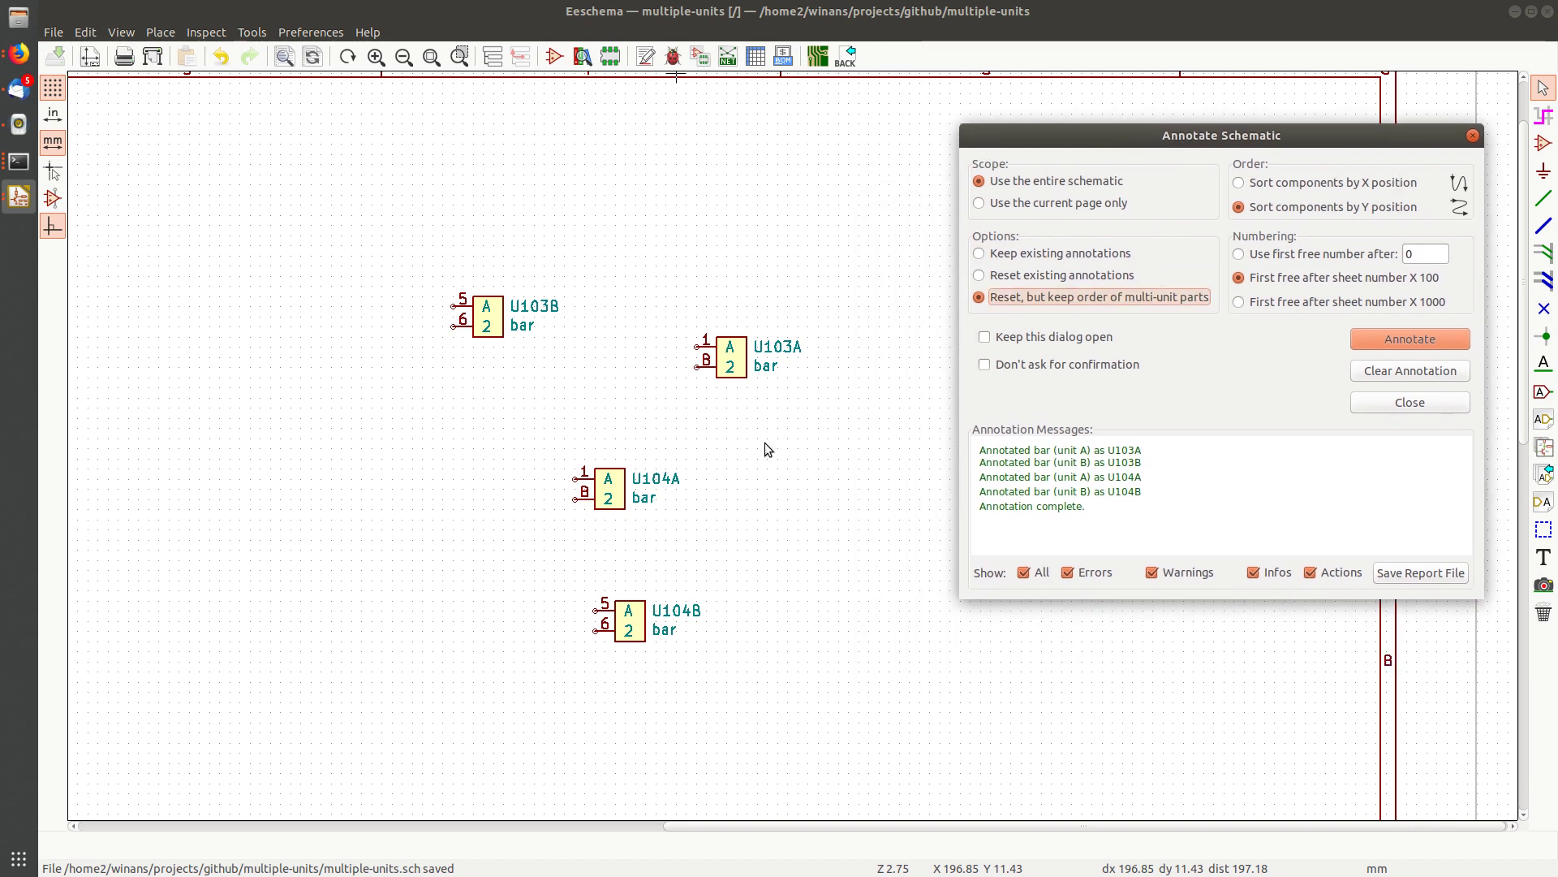
{"action": "left_click", "coordinate": [555, 335]}
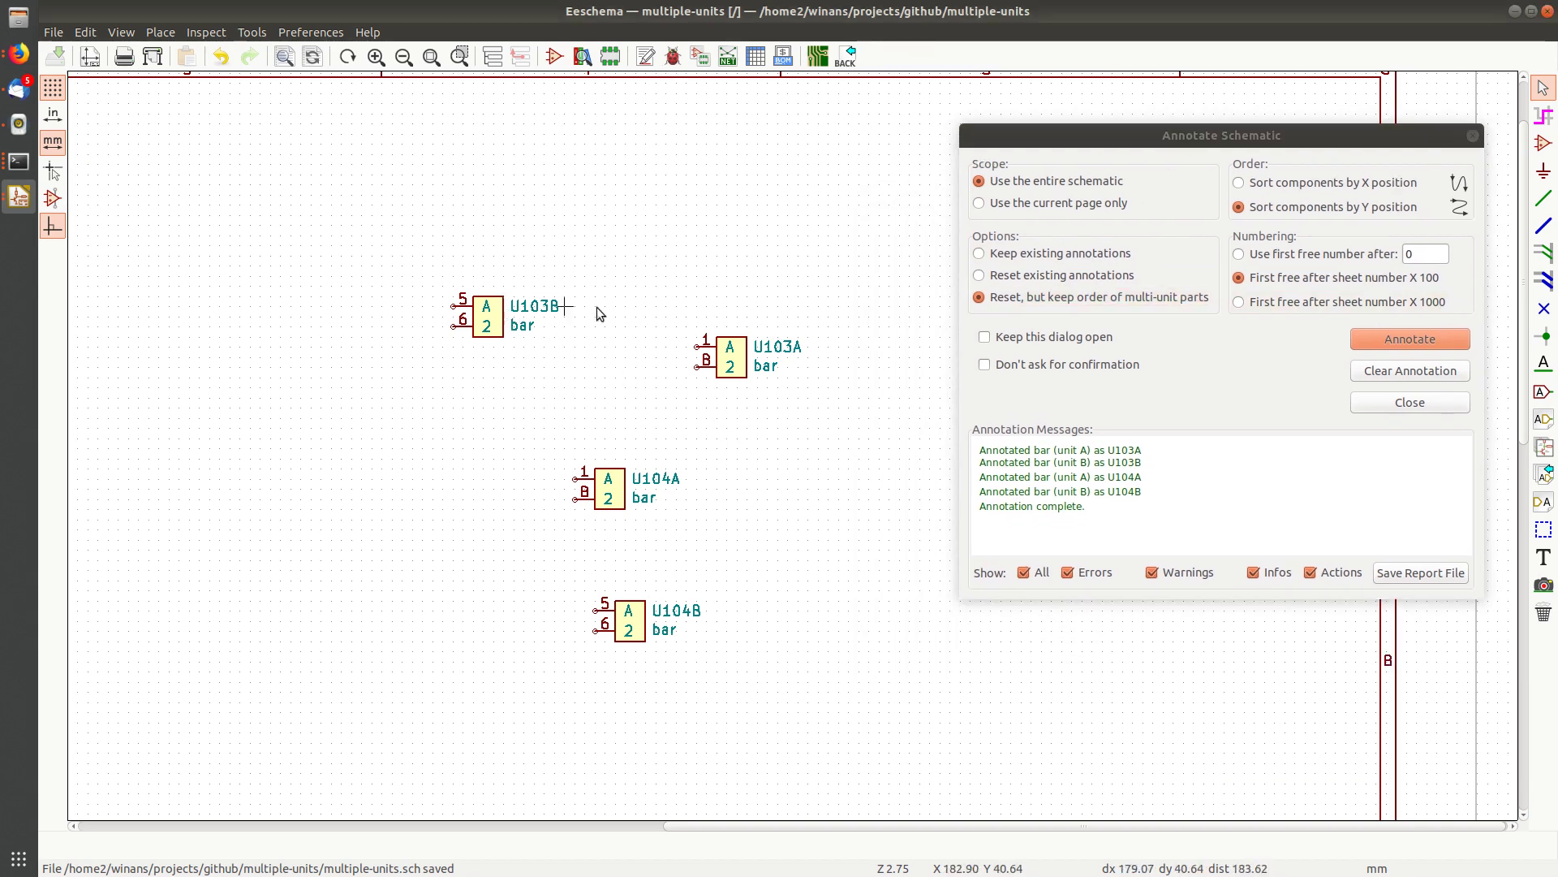
{"action": "left_click", "coordinate": [1404, 342]}
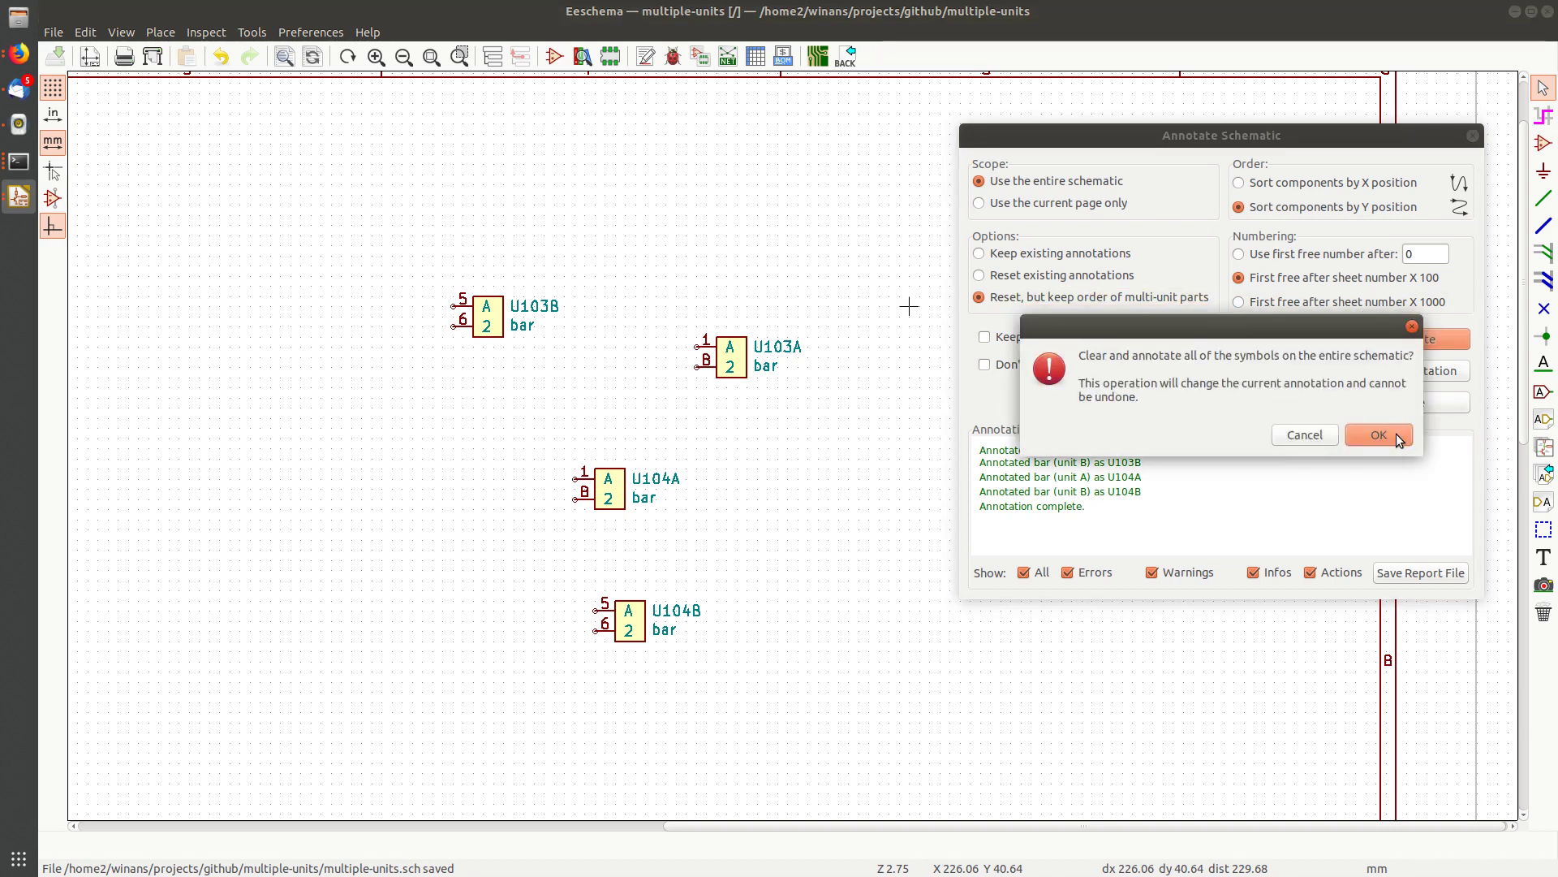
{"action": "left_click", "coordinate": [1379, 435]}
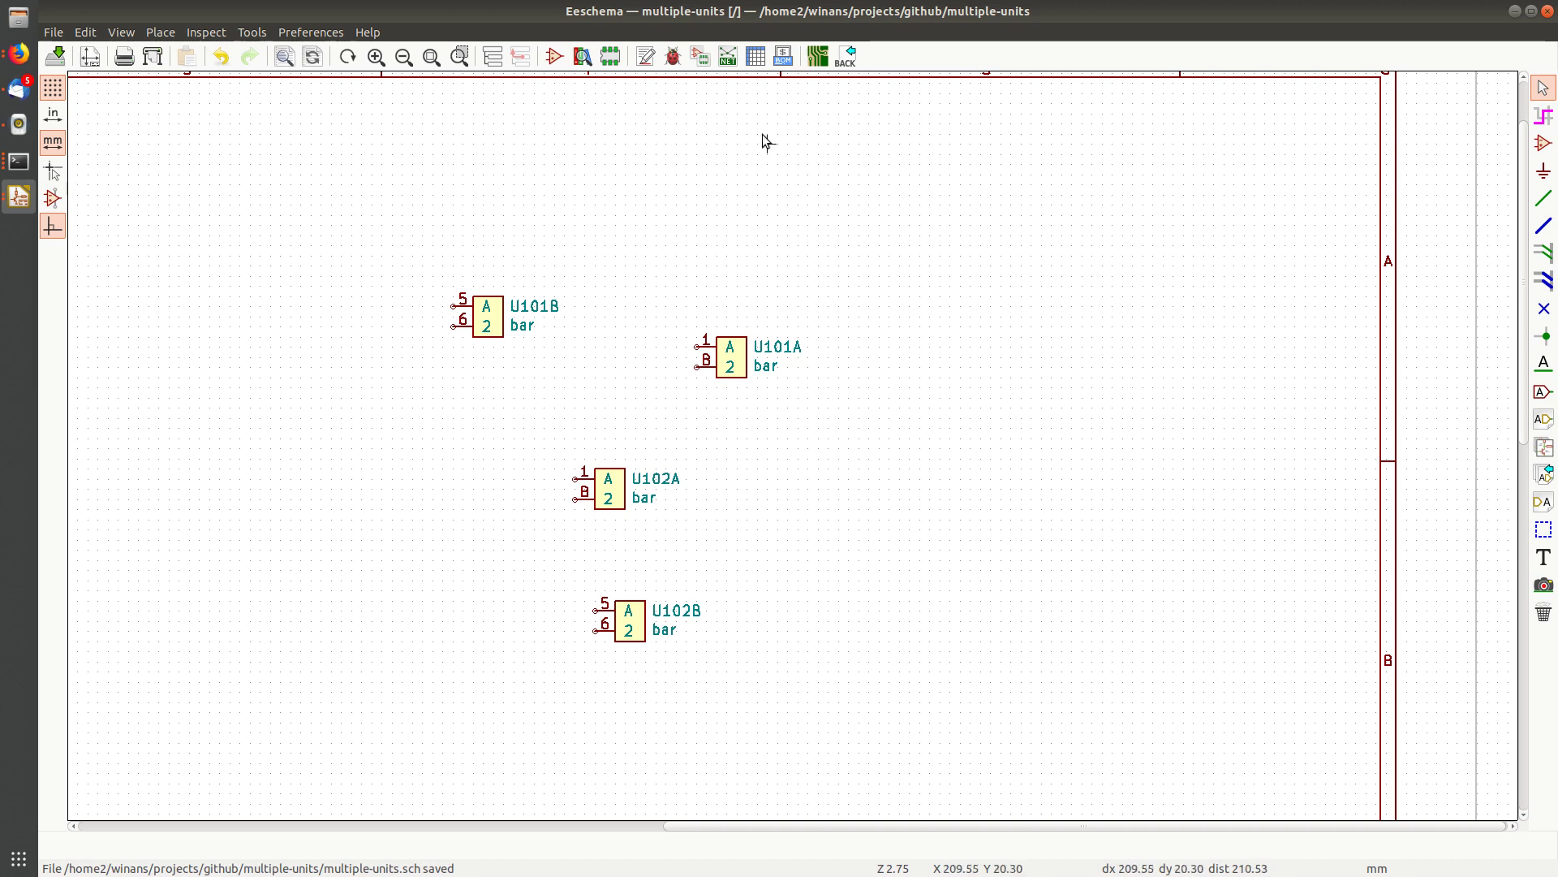
Repeat the annotation of the unmoved bar units with the same settings
{"action": "left_click", "coordinate": [646, 56]}
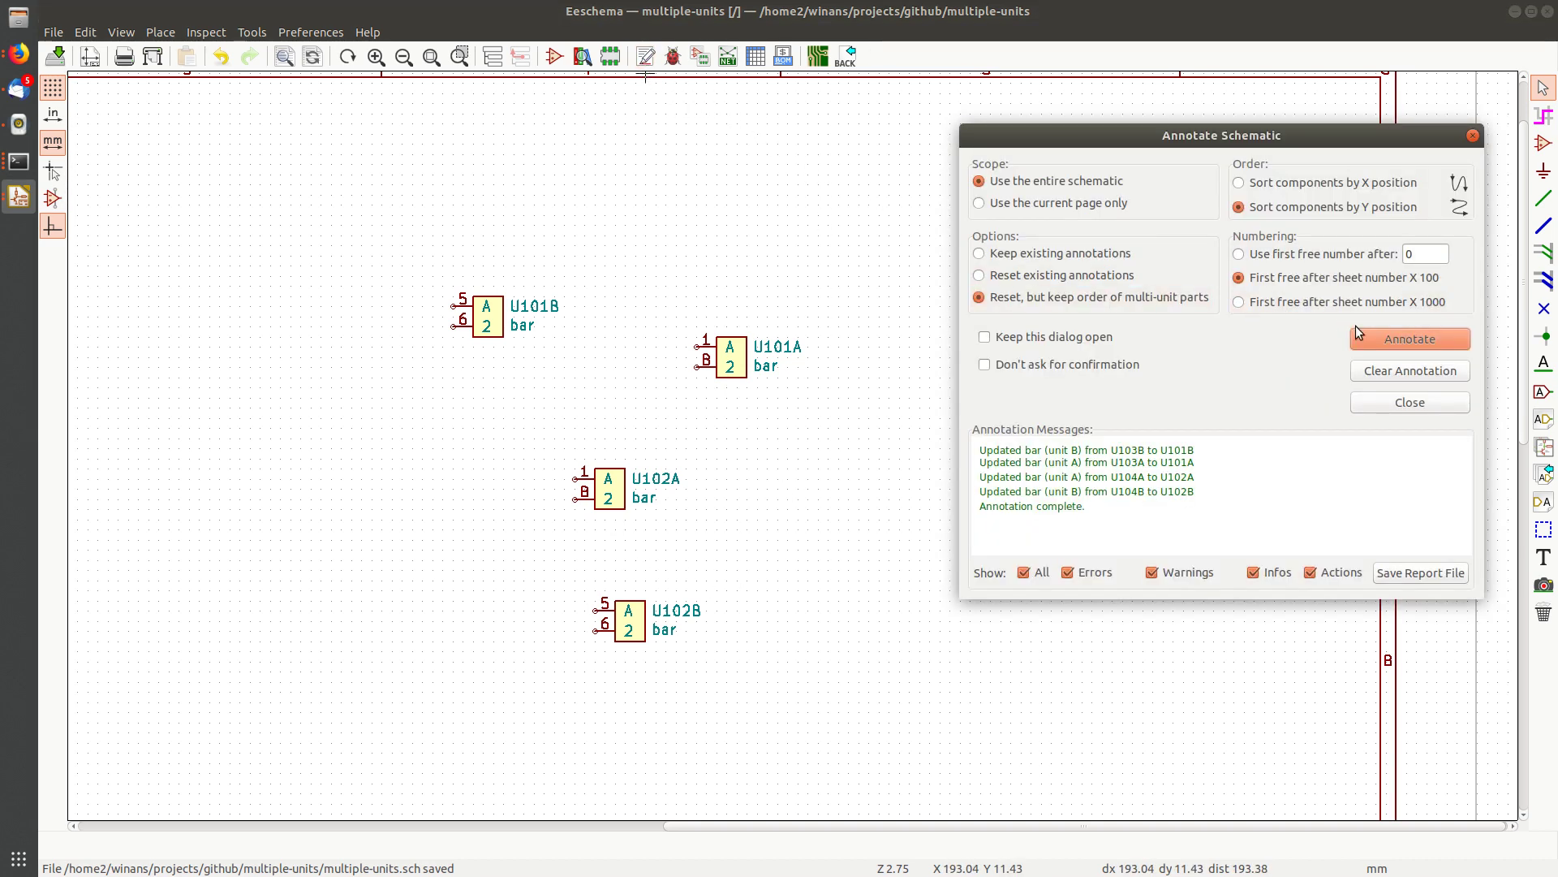
{"action": "left_click", "coordinate": [1401, 339]}
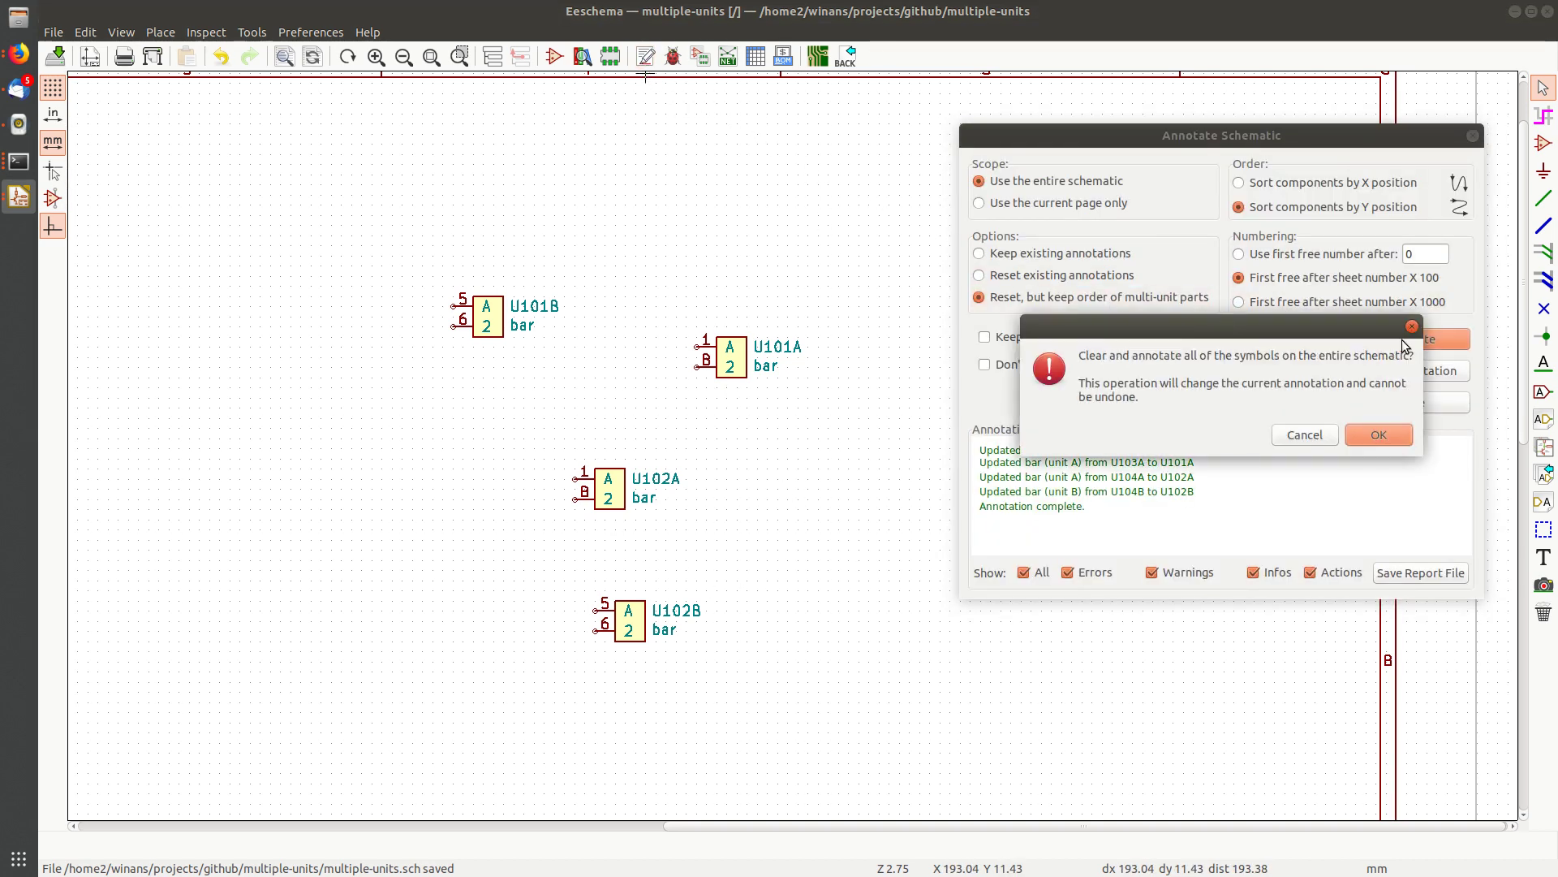
{"action": "left_click", "coordinate": [1380, 436]}
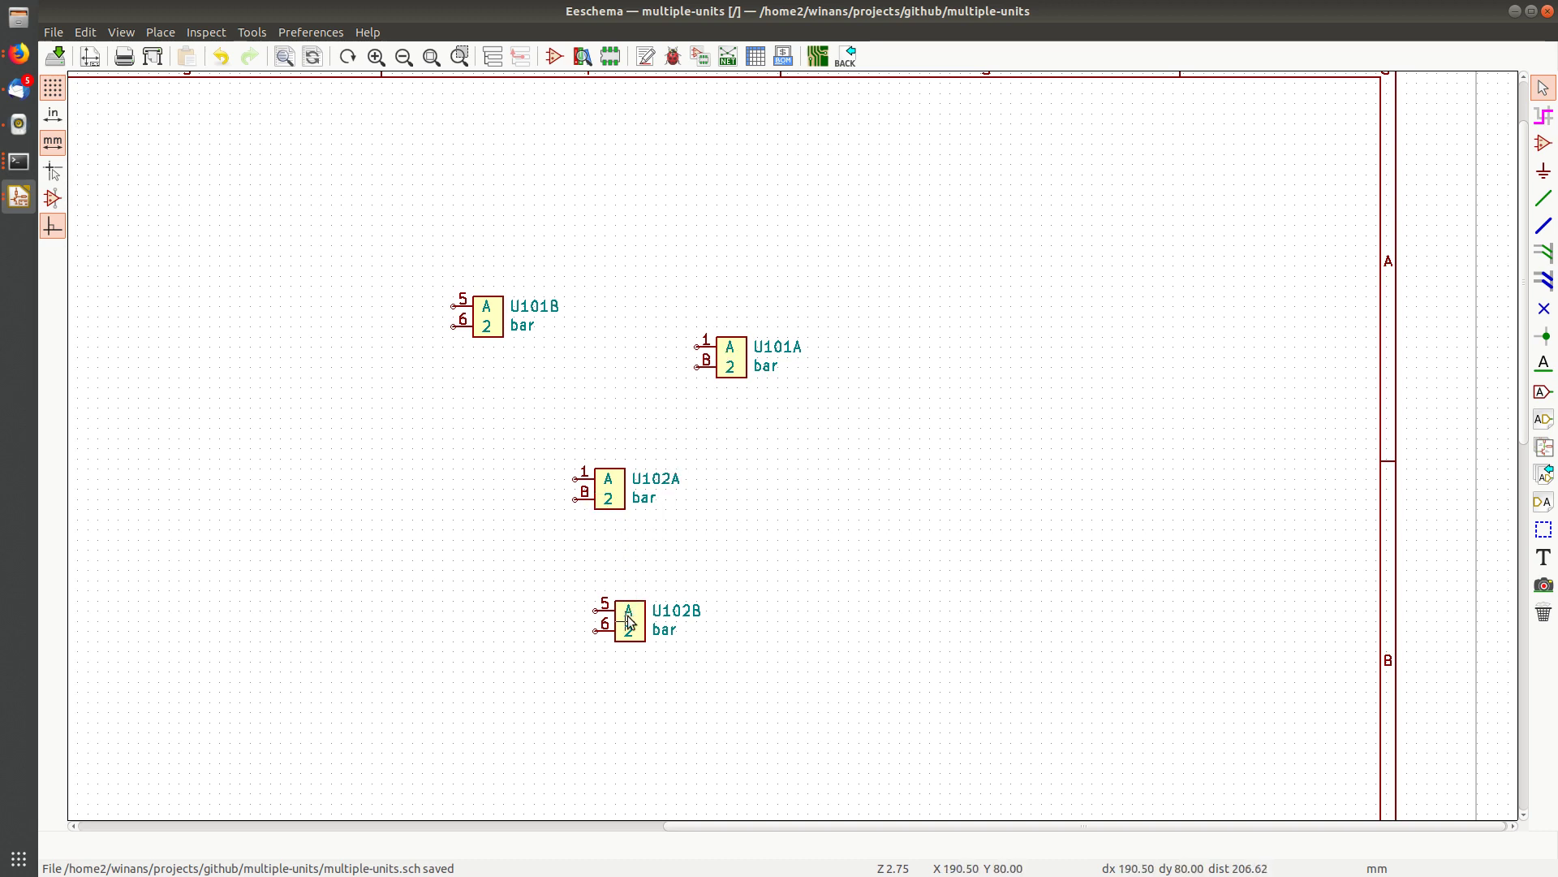
Move bar unit U102B above U101B and re-annotate the schematic, resetting numbers while keeping the order of multi-unit parts
{"action": "left_click_drag", "start_coordinate": [626, 615], "coordinate": [413, 210]}
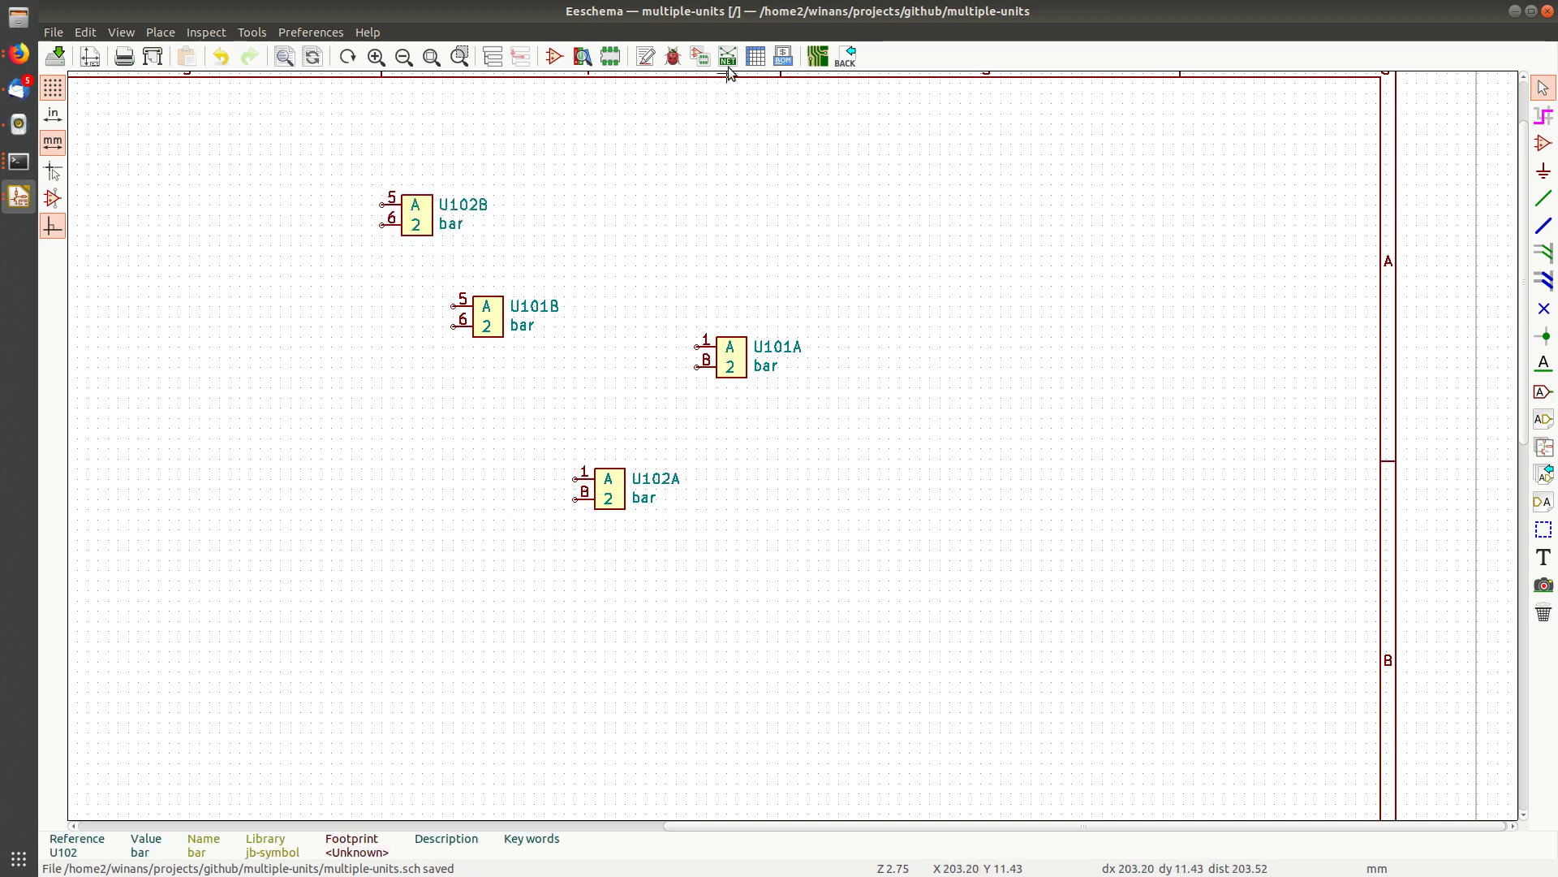
{"action": "left_click", "coordinate": [623, 62]}
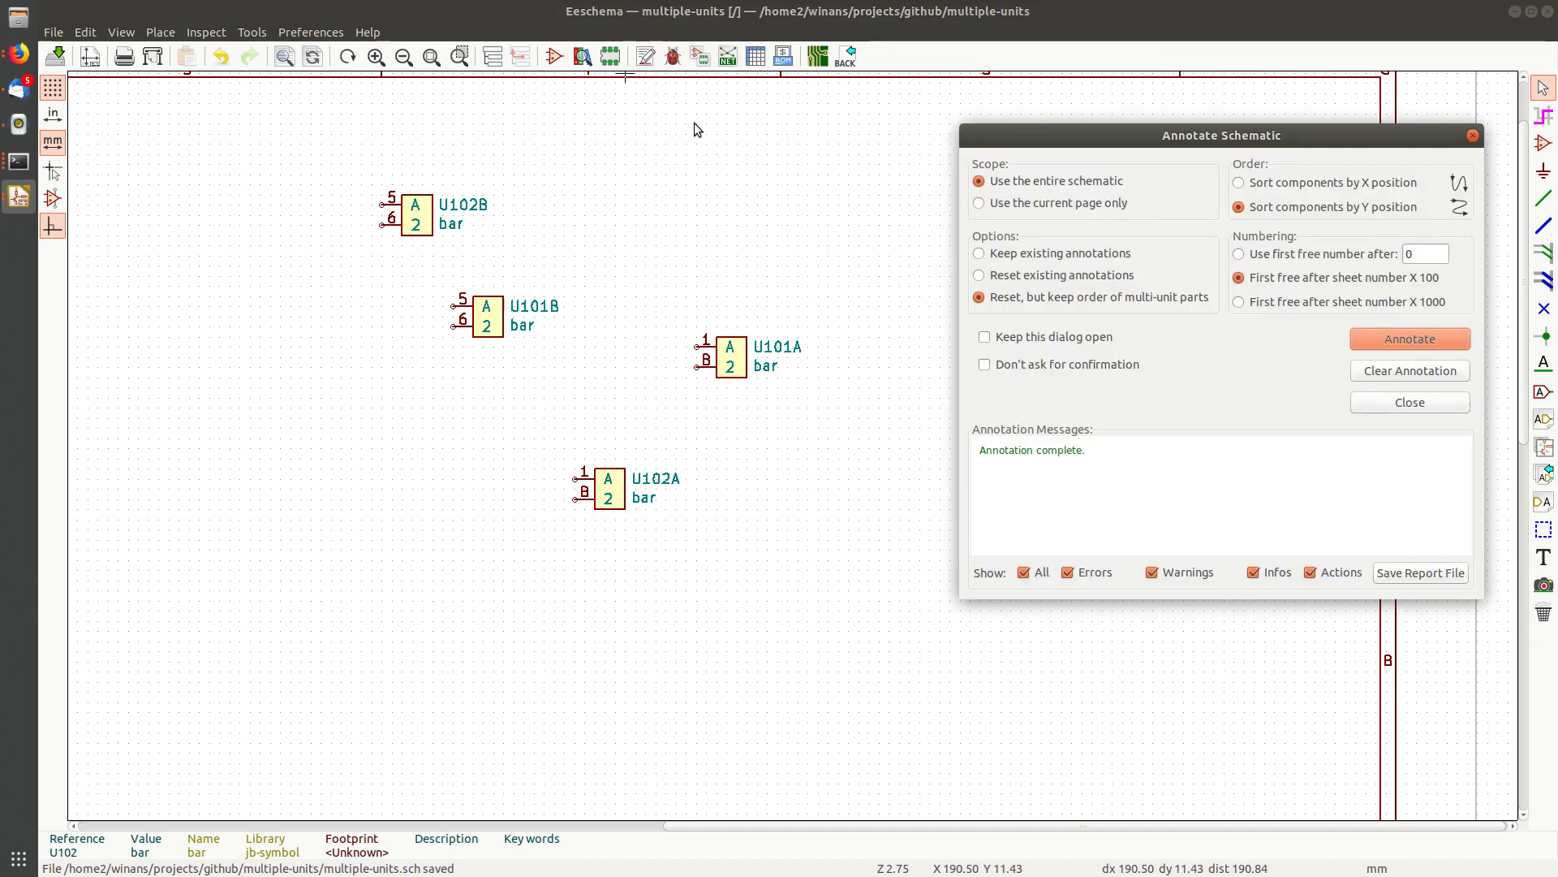
{"action": "left_click", "coordinate": [1428, 340]}
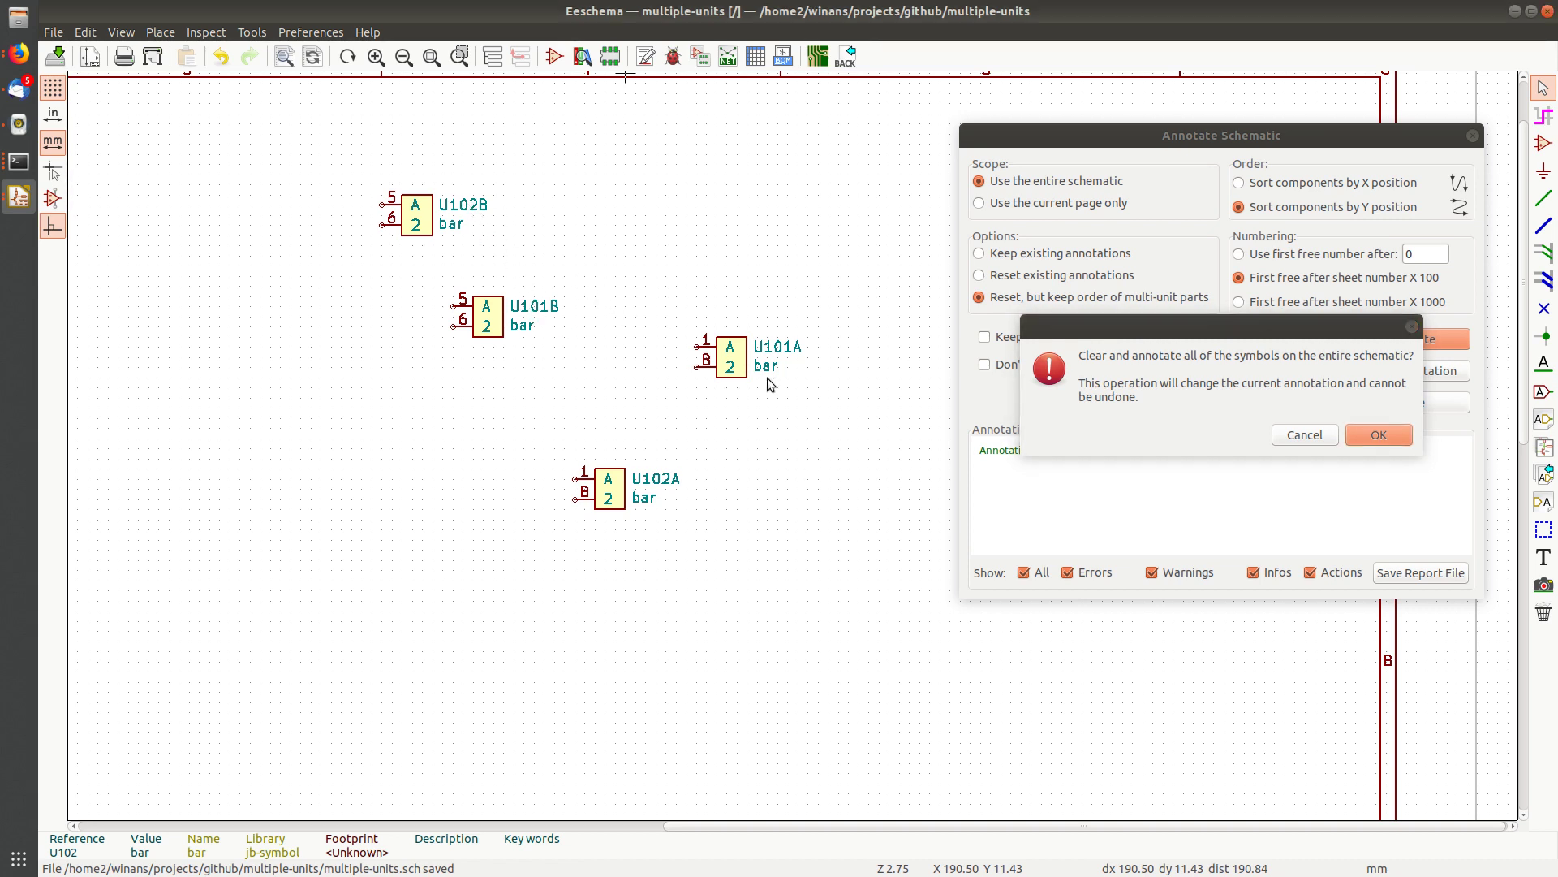
{"action": "left_click", "coordinate": [1380, 436]}
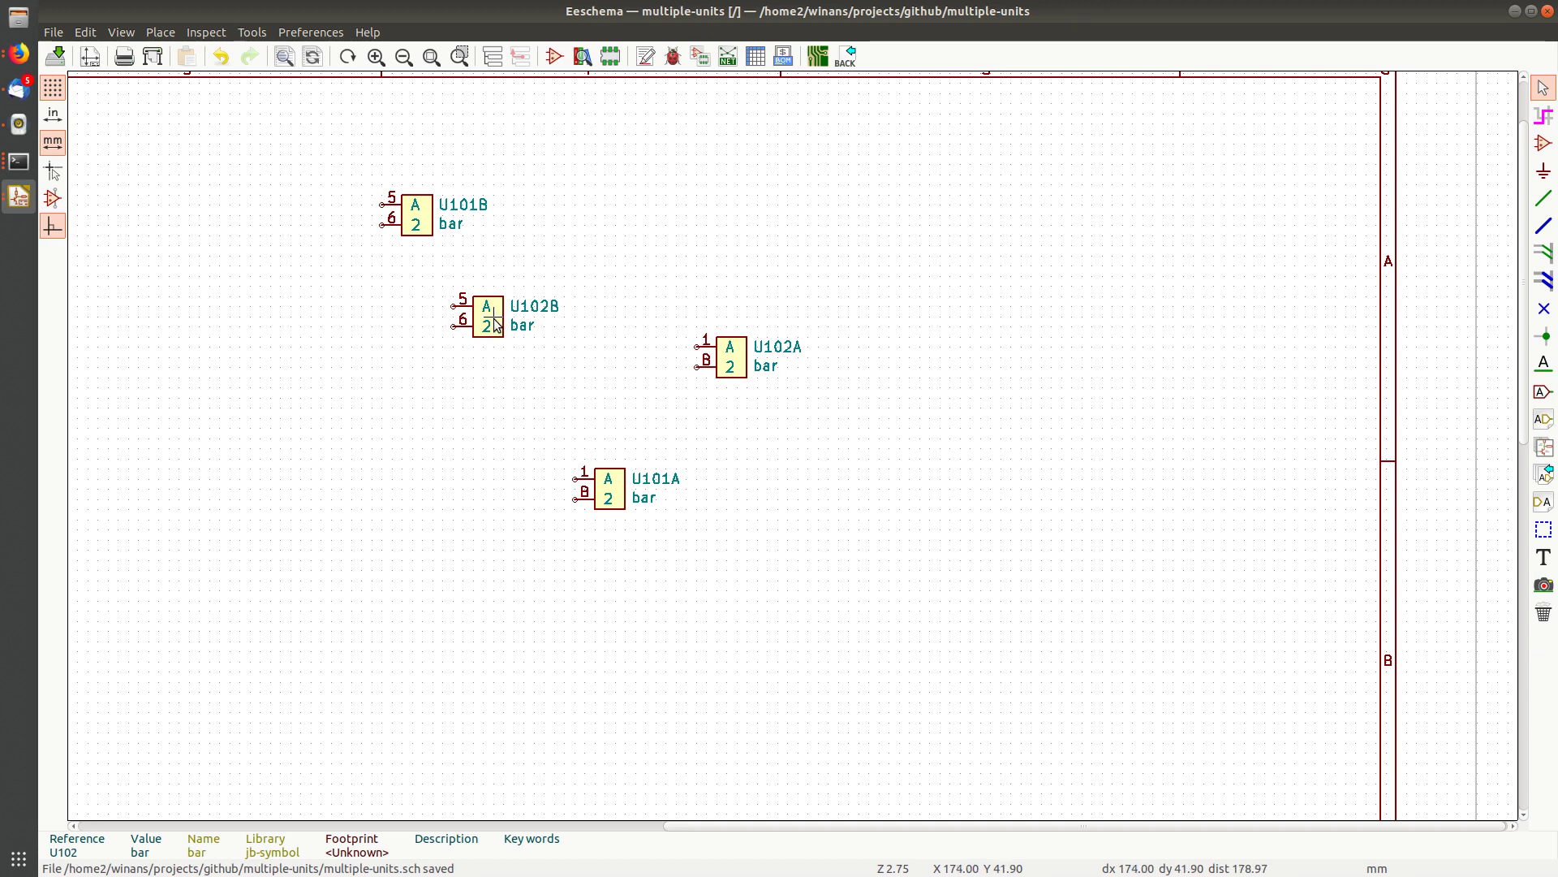
Move bar unit U102B below U101A and re-annotate the schematic, keeping the order of multi-unit parts
{"action": "left_click_drag", "start_coordinate": [495, 325], "coordinate": [454, 650]}
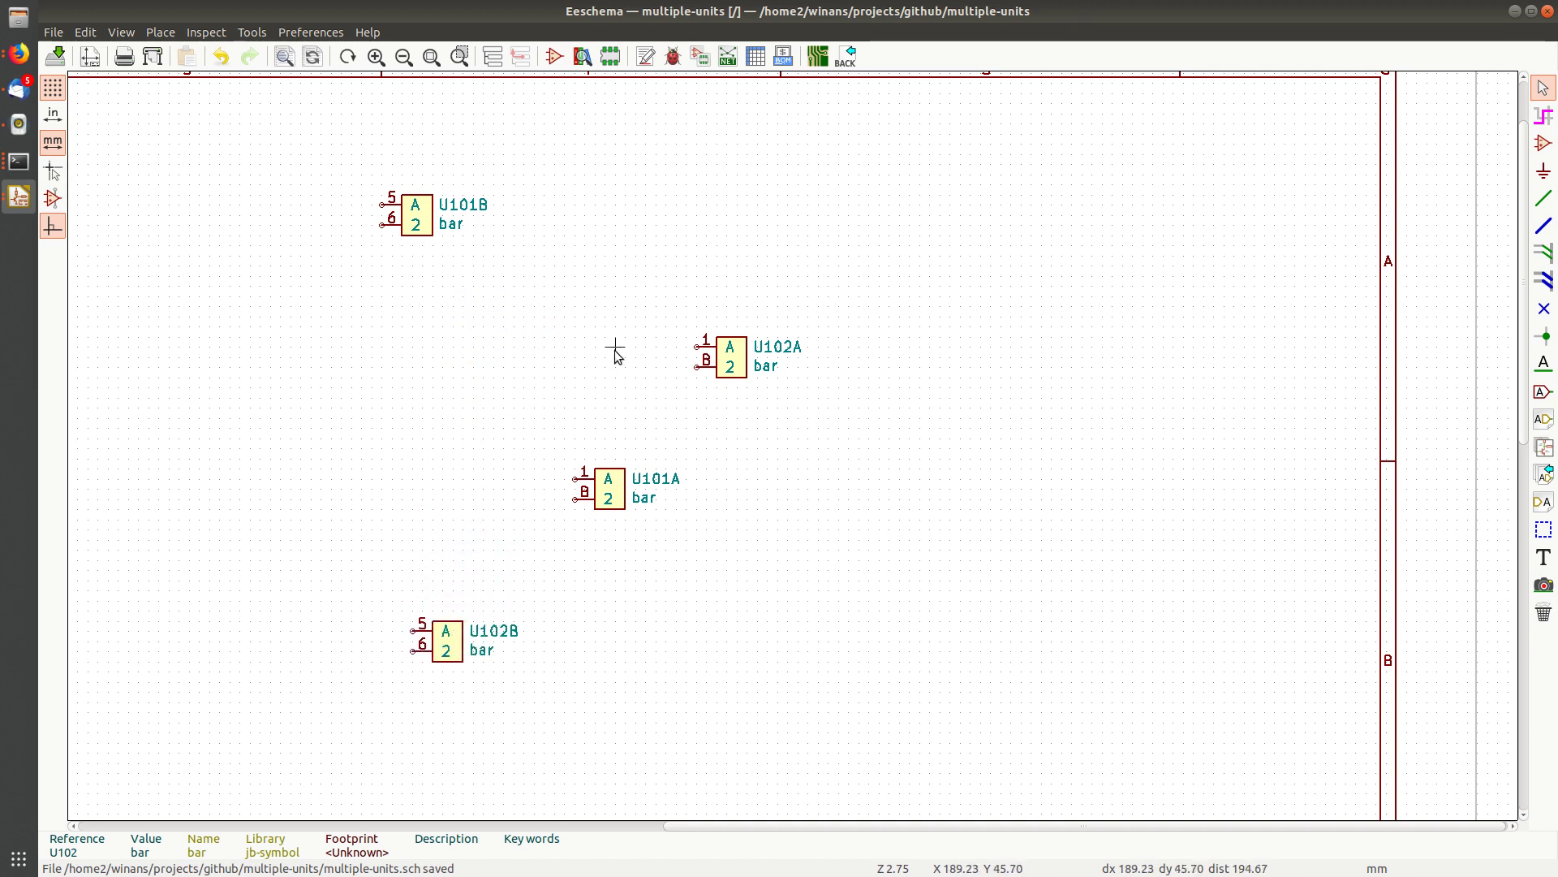
{"action": "left_click", "coordinate": [646, 56]}
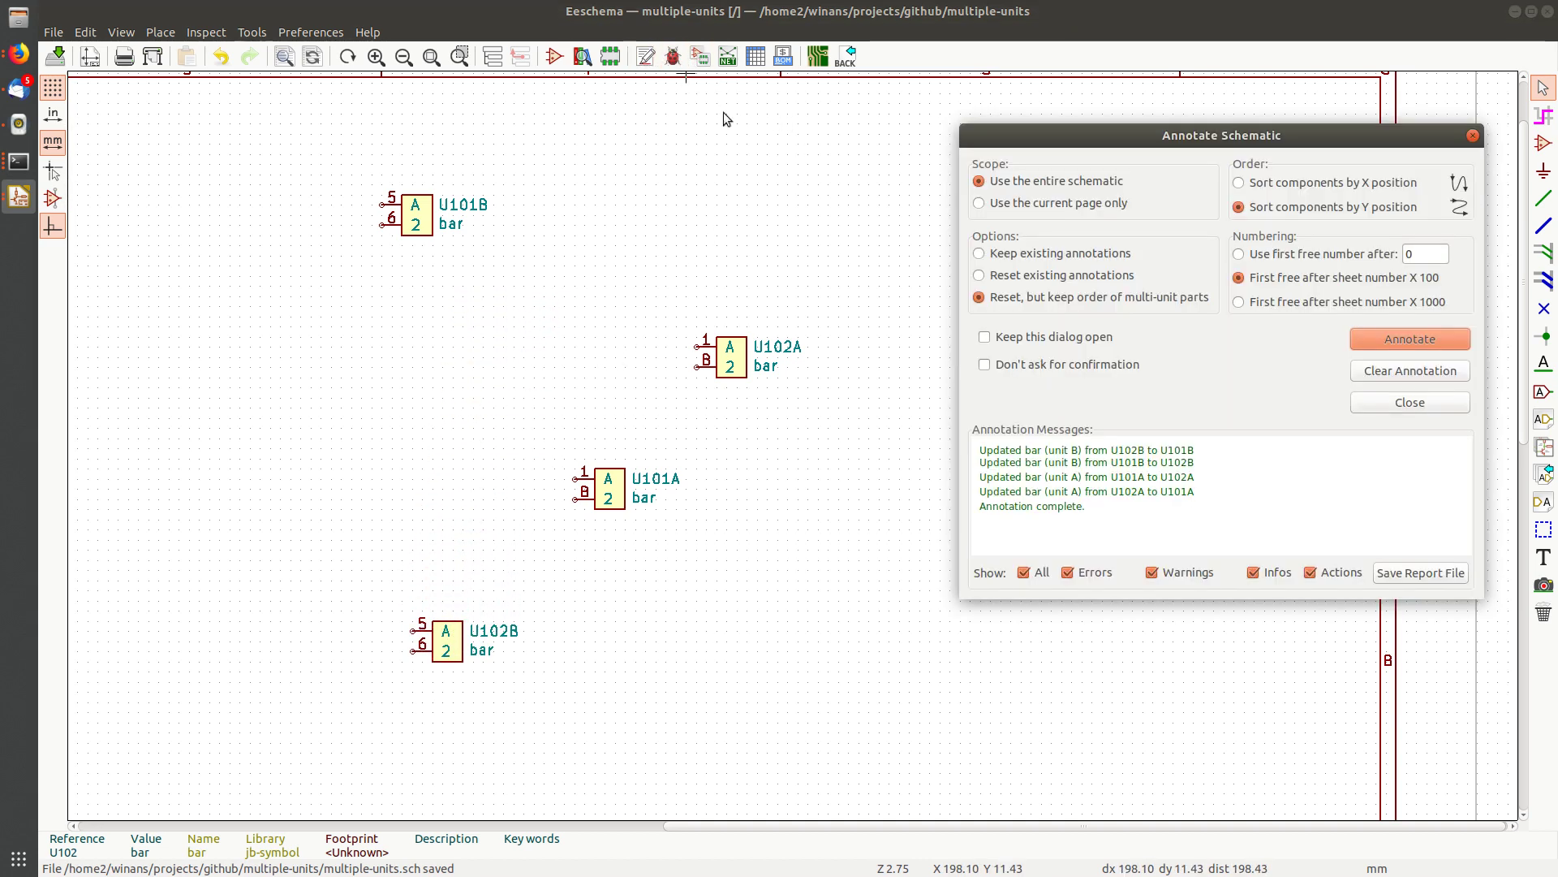
{"action": "left_click", "coordinate": [1420, 339]}
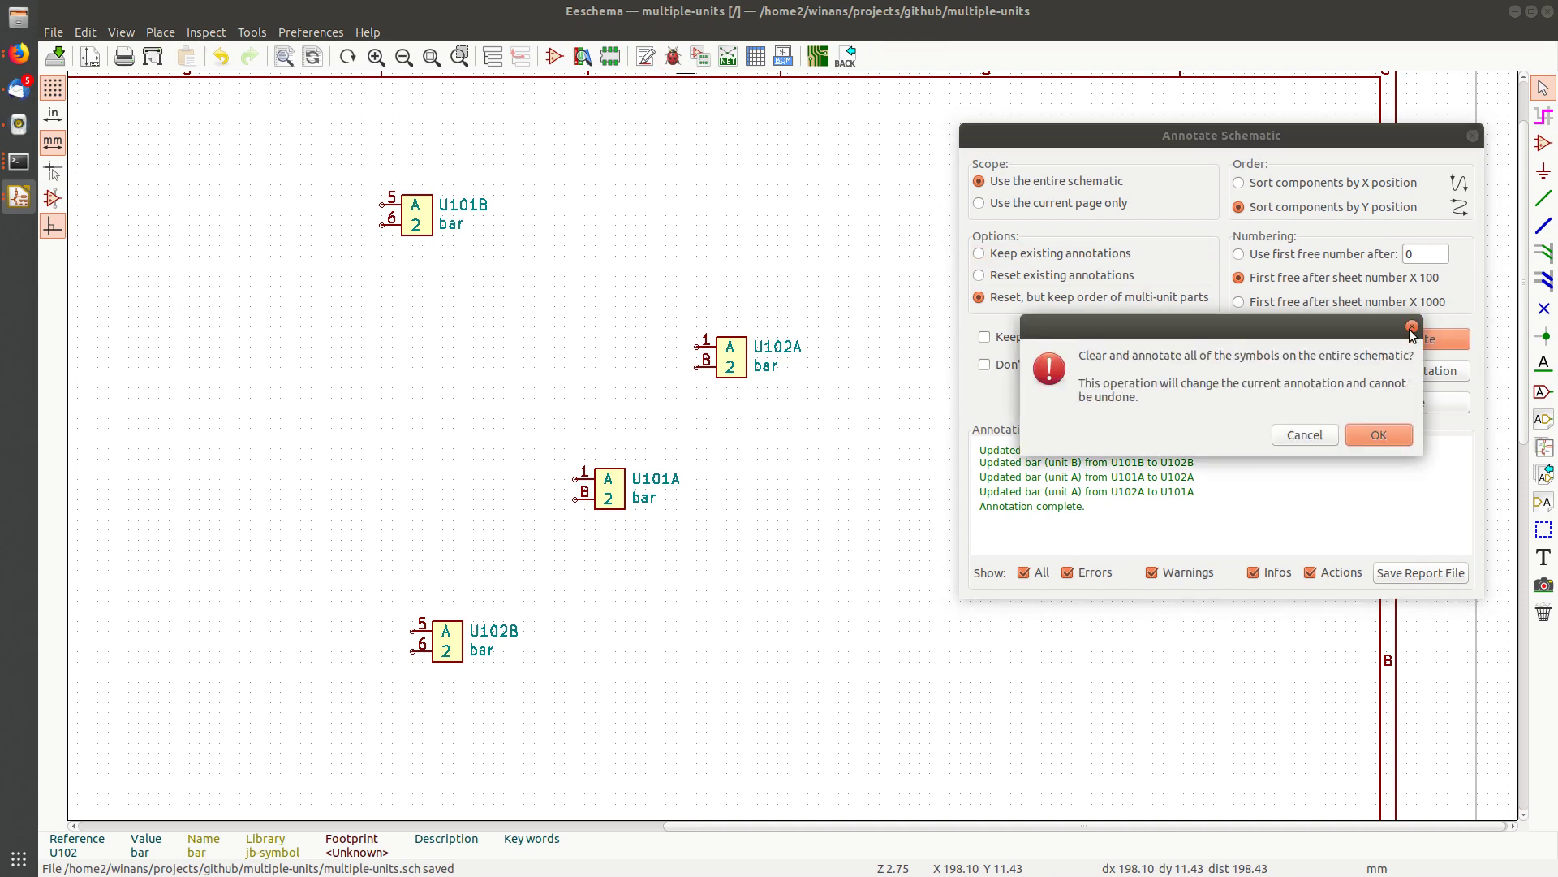
{"action": "left_click", "coordinate": [1380, 435]}
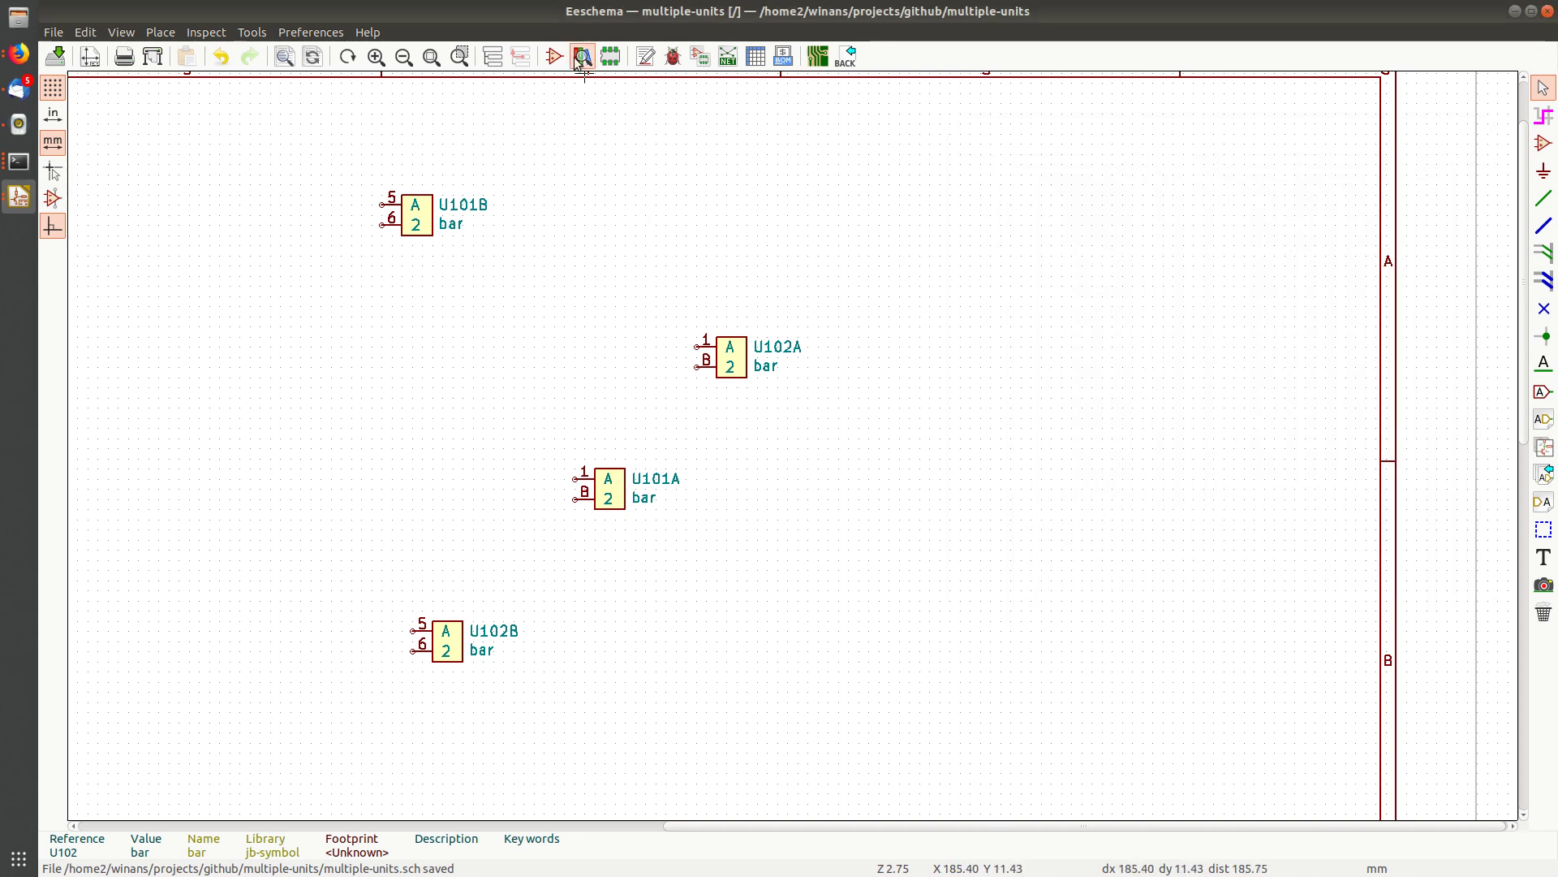
{"action": "left_click", "coordinate": [646, 56]}
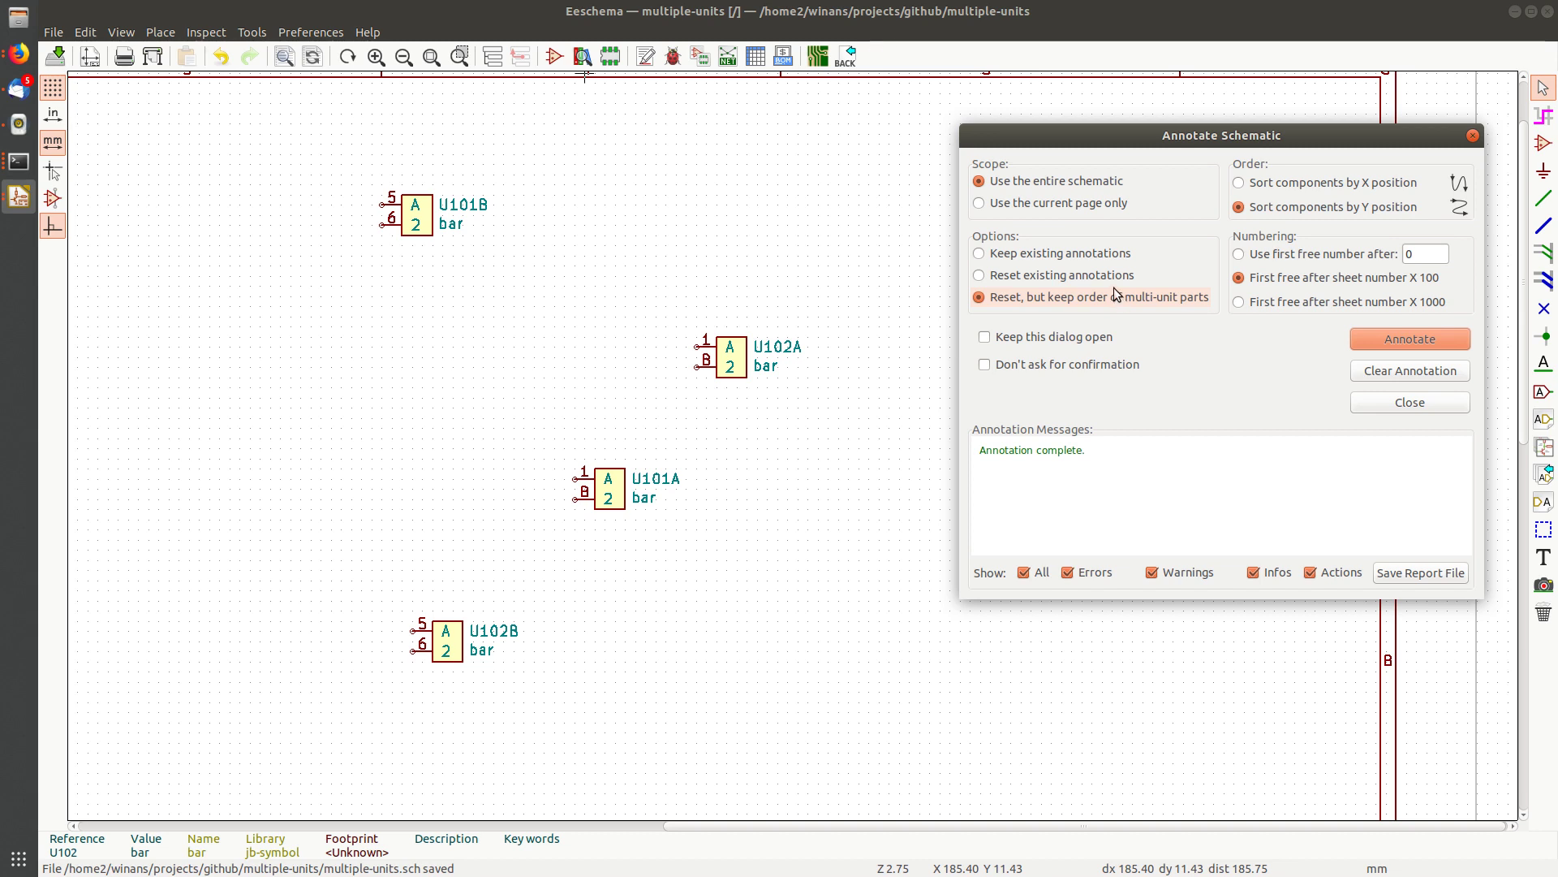
{"action": "left_click", "coordinate": [1475, 135]}
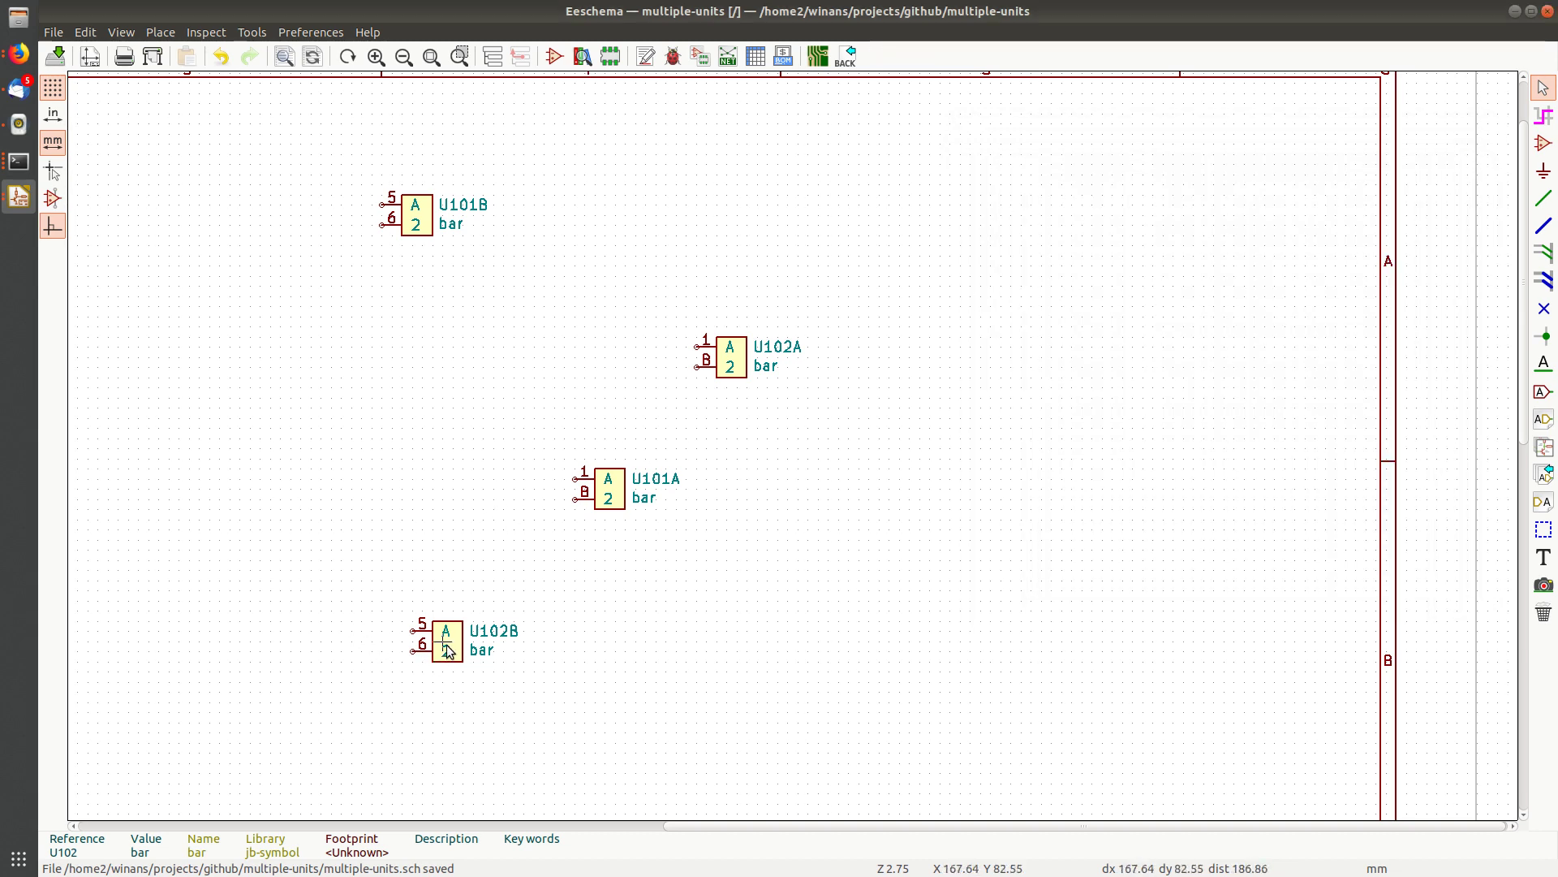
Move bar units U102A and U102B above U101B, placing U102B highest and to the right of U102A
{"action": "left_click_drag", "start_coordinate": [449, 649], "coordinate": [499, 345]}
{"action": "left_click_drag", "start_coordinate": [709, 362], "coordinate": [466, 159]}
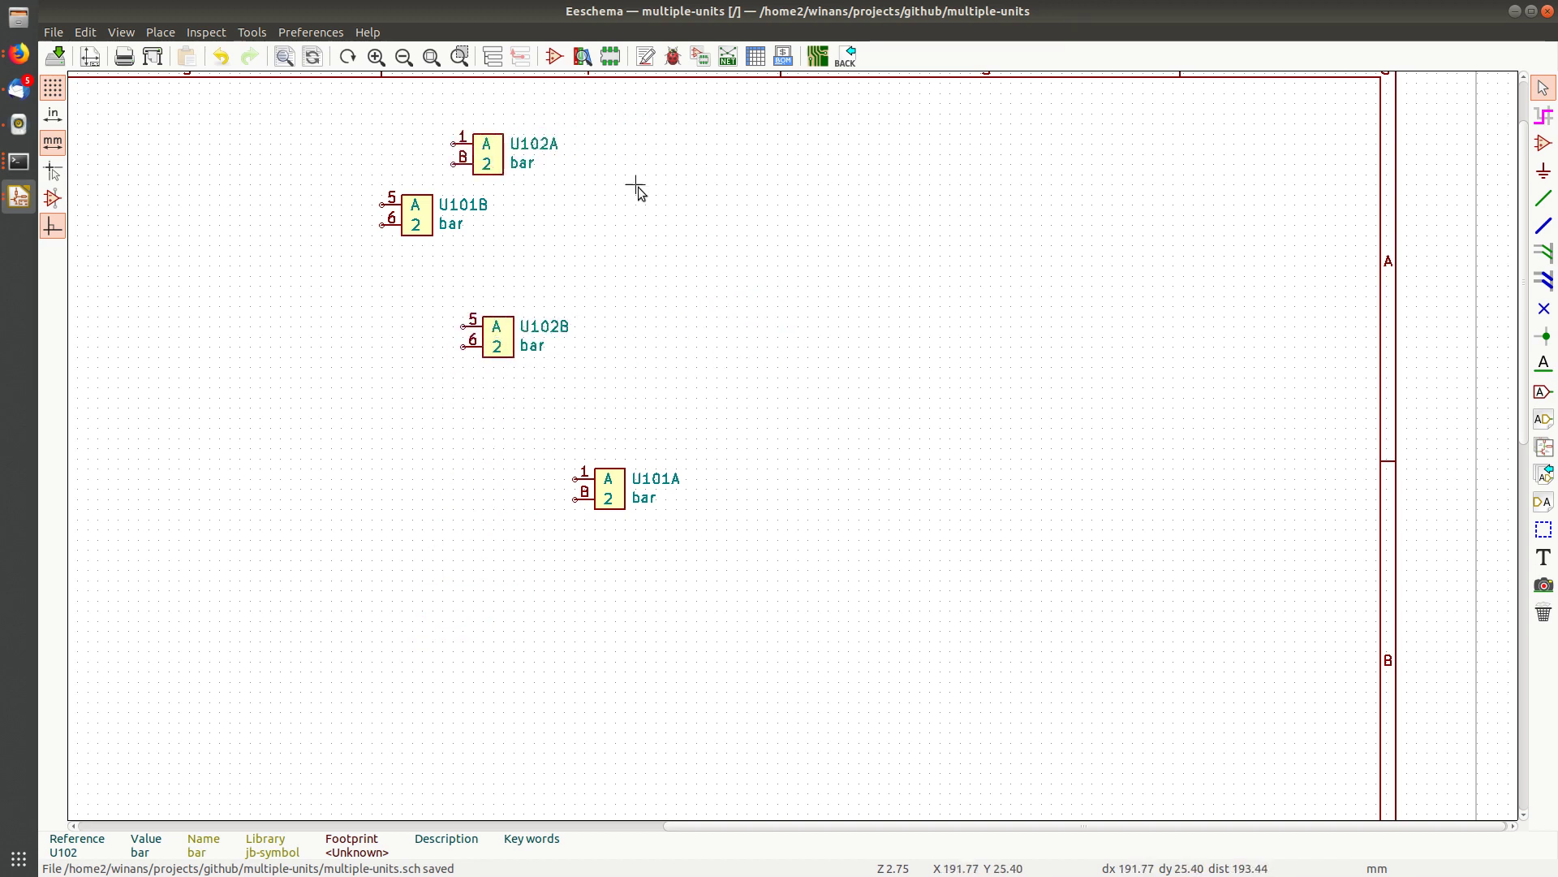
{"action": "left_click_drag", "start_coordinate": [497, 337], "coordinate": [844, 145]}
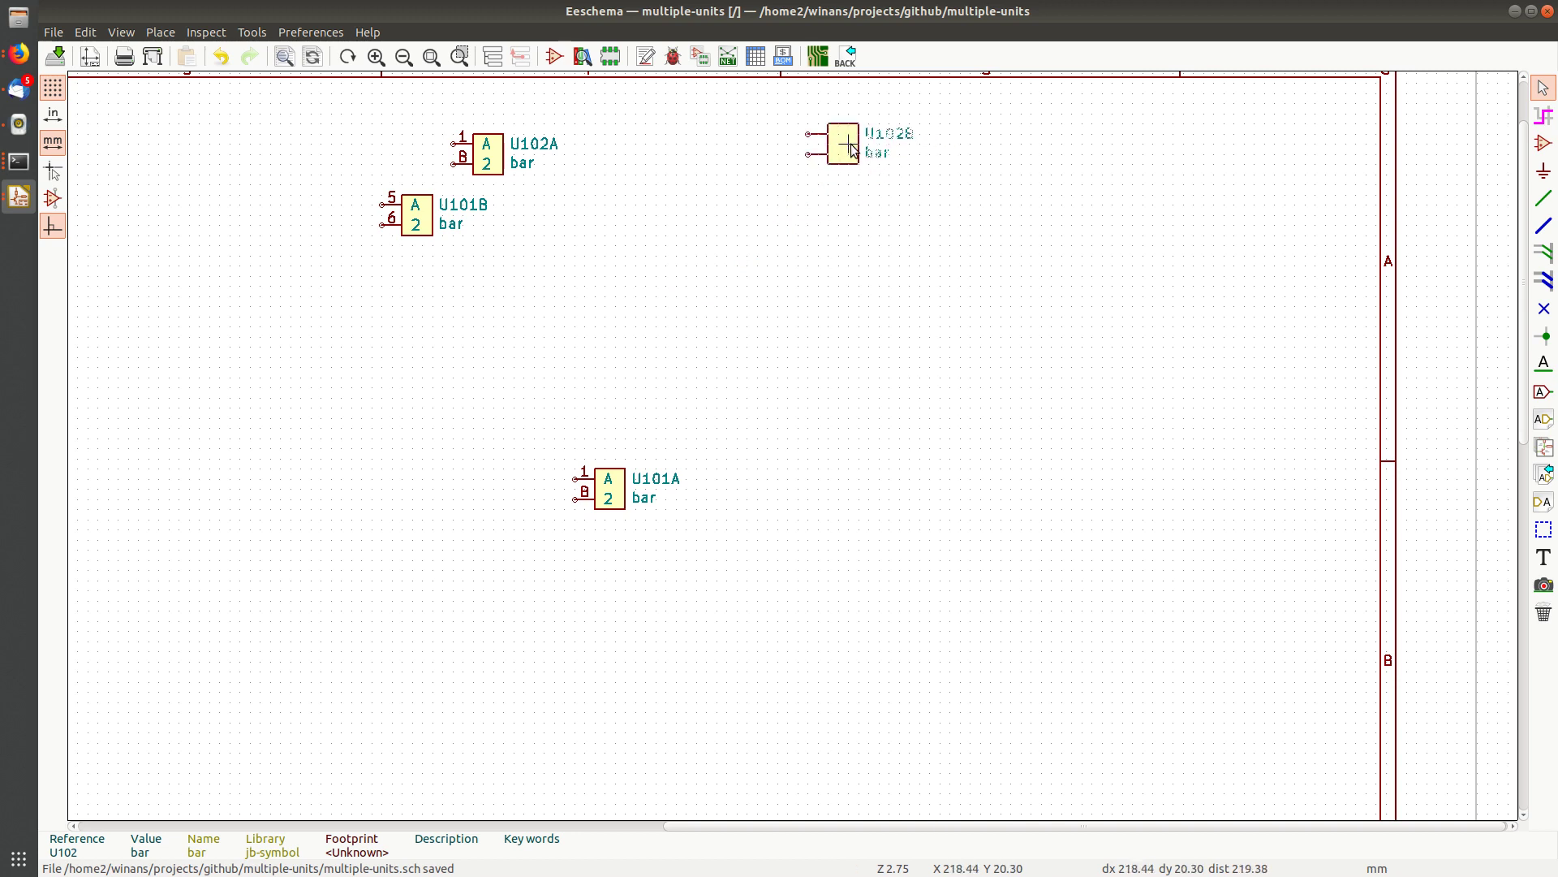
{"action": "left_click_drag", "start_coordinate": [482, 157], "coordinate": [626, 167]}
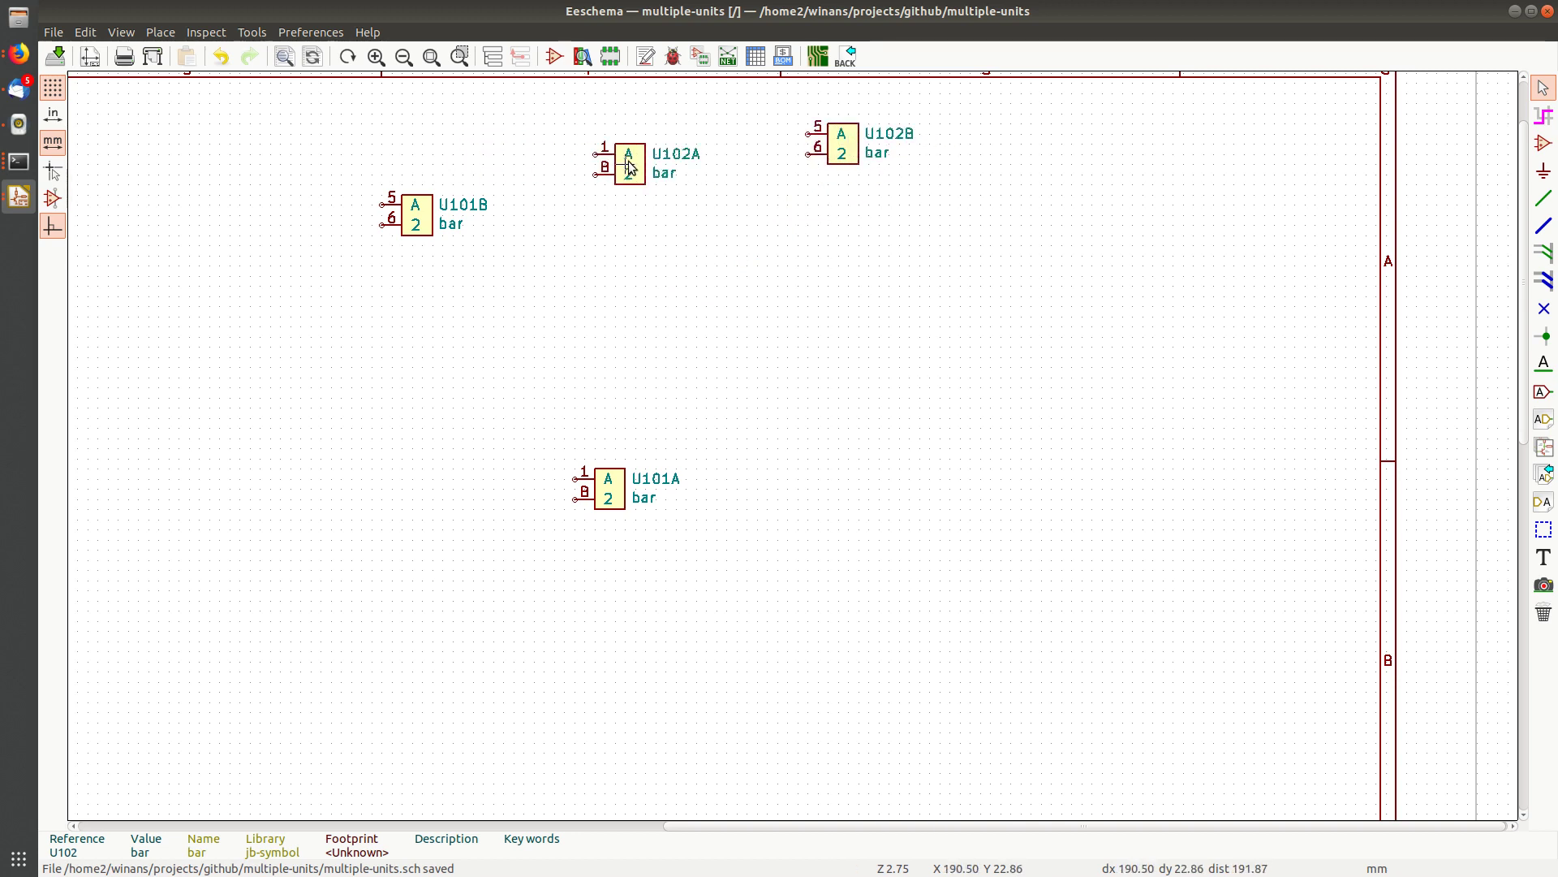
Re-annotate the entire schematic with the reset option that keeps the order of multi-unit parts
{"action": "left_click", "coordinate": [646, 57]}
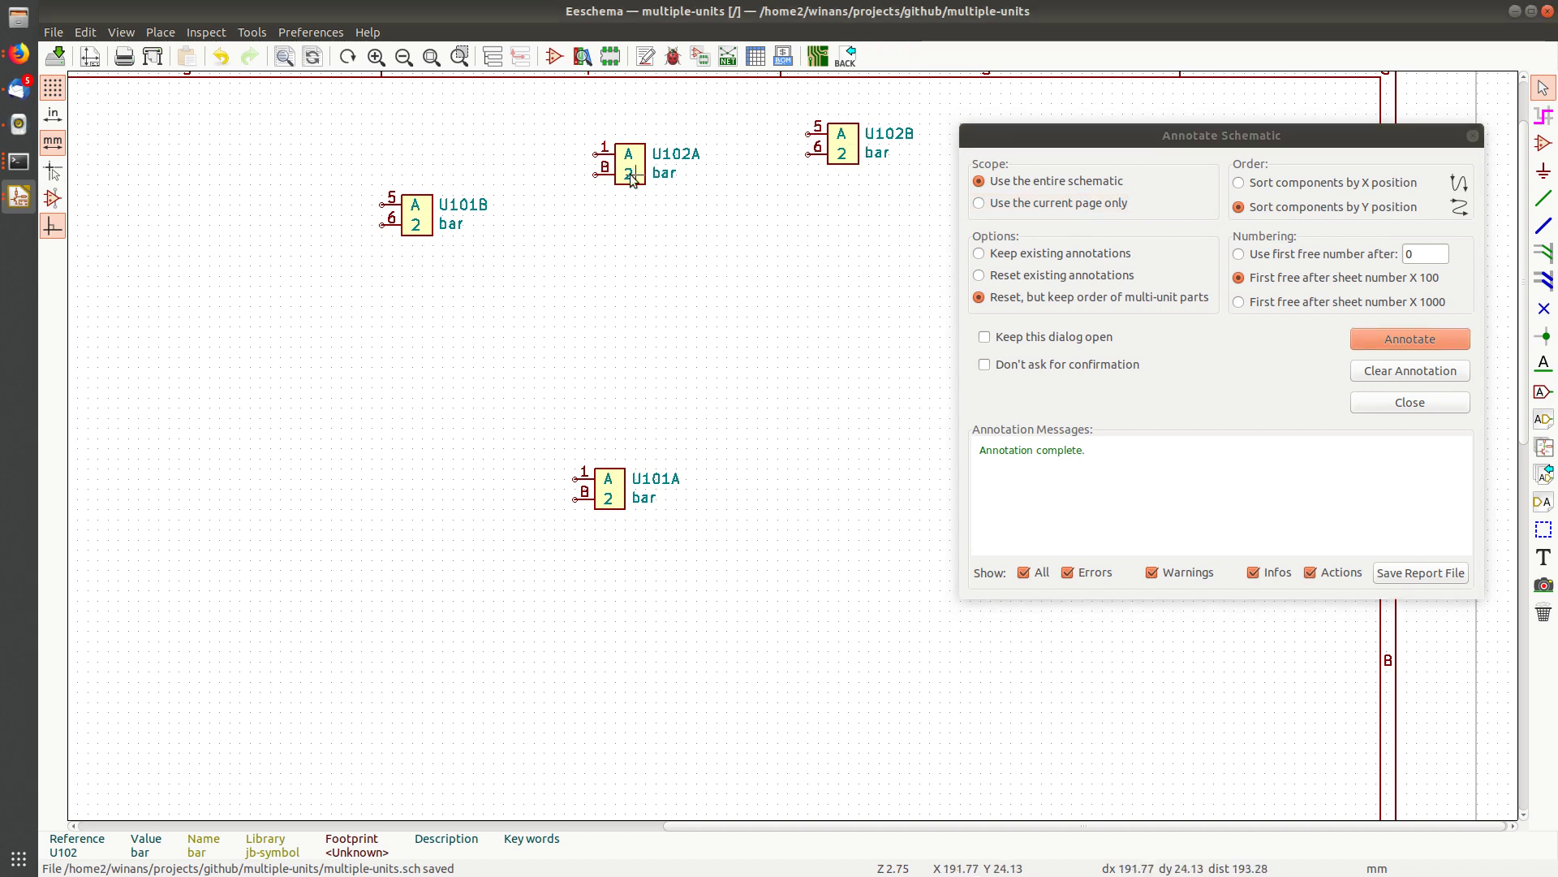
{"action": "left_click", "coordinate": [1409, 341]}
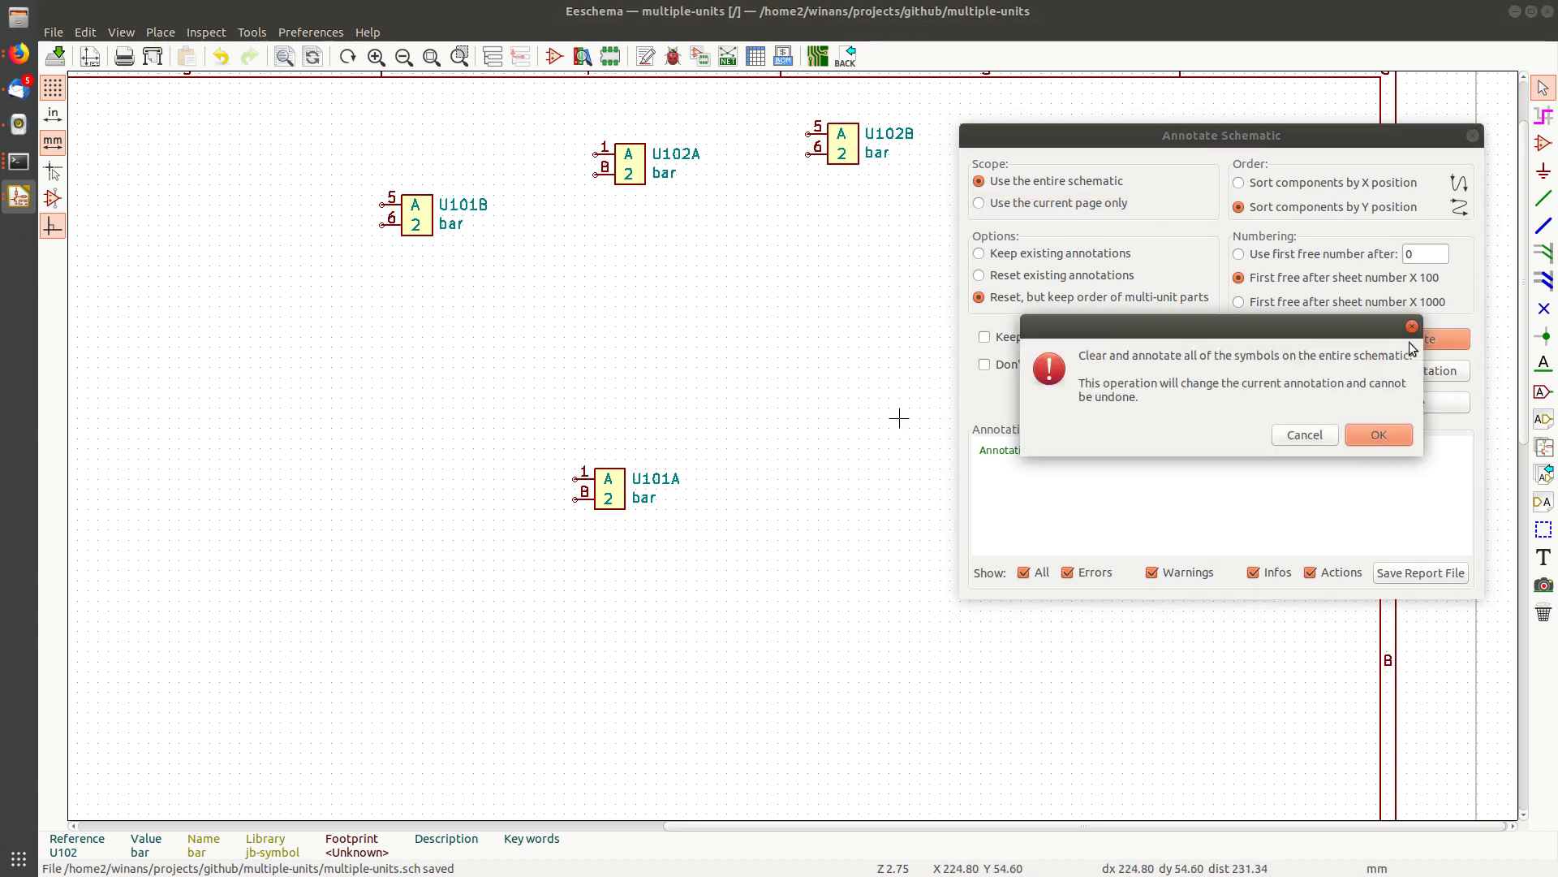
{"action": "left_click", "coordinate": [1380, 435]}
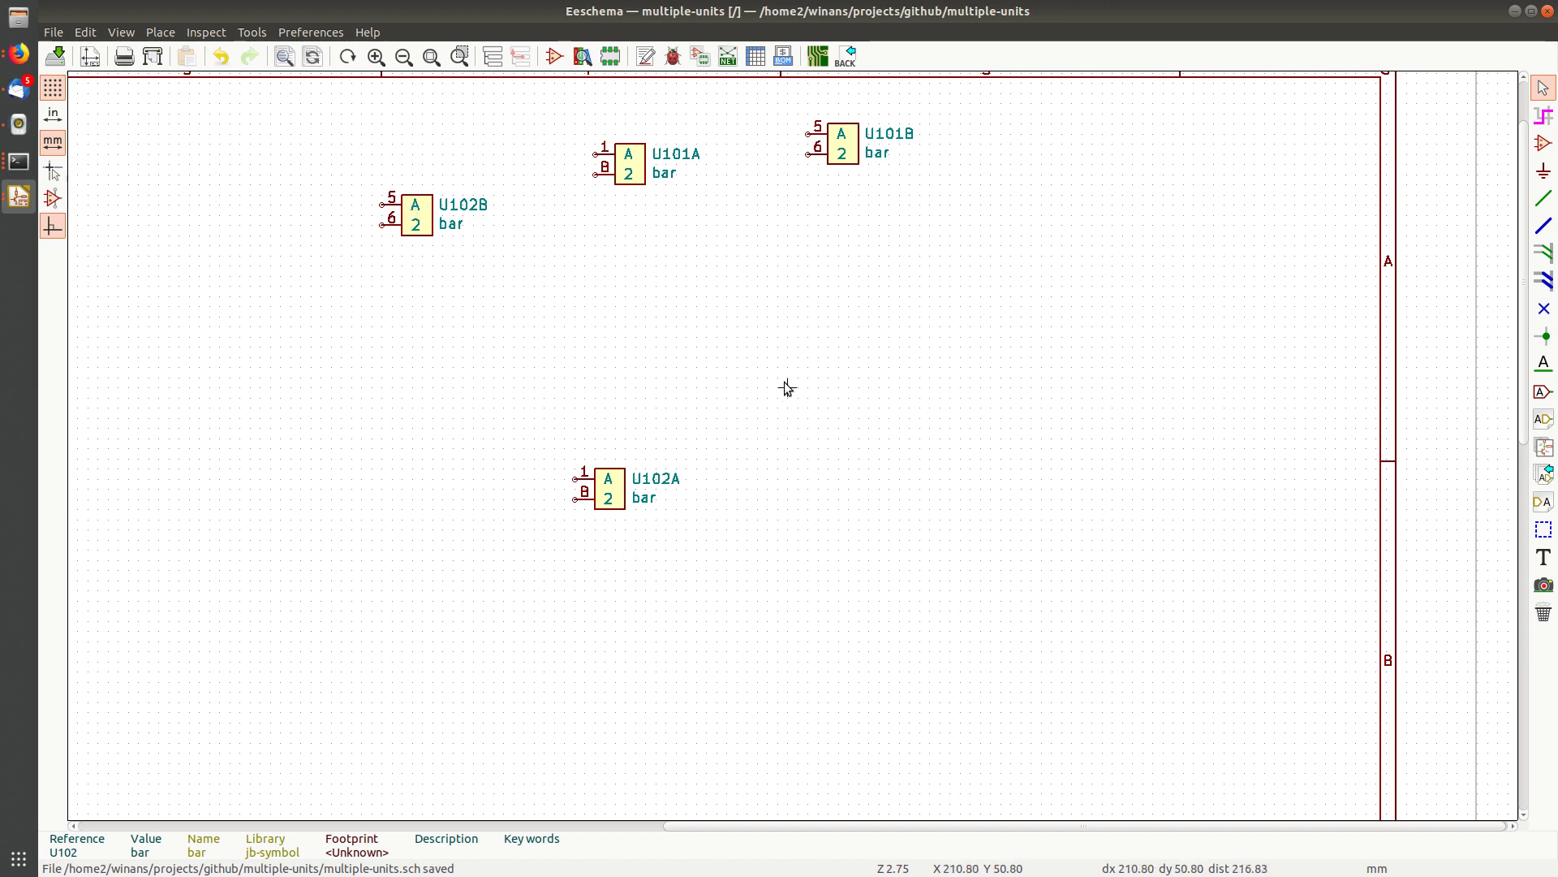
Move bar unit U102A up to just below U101A
{"action": "middle_click_drag", "start_coordinate": [629, 289], "coordinate": [714, 406]}
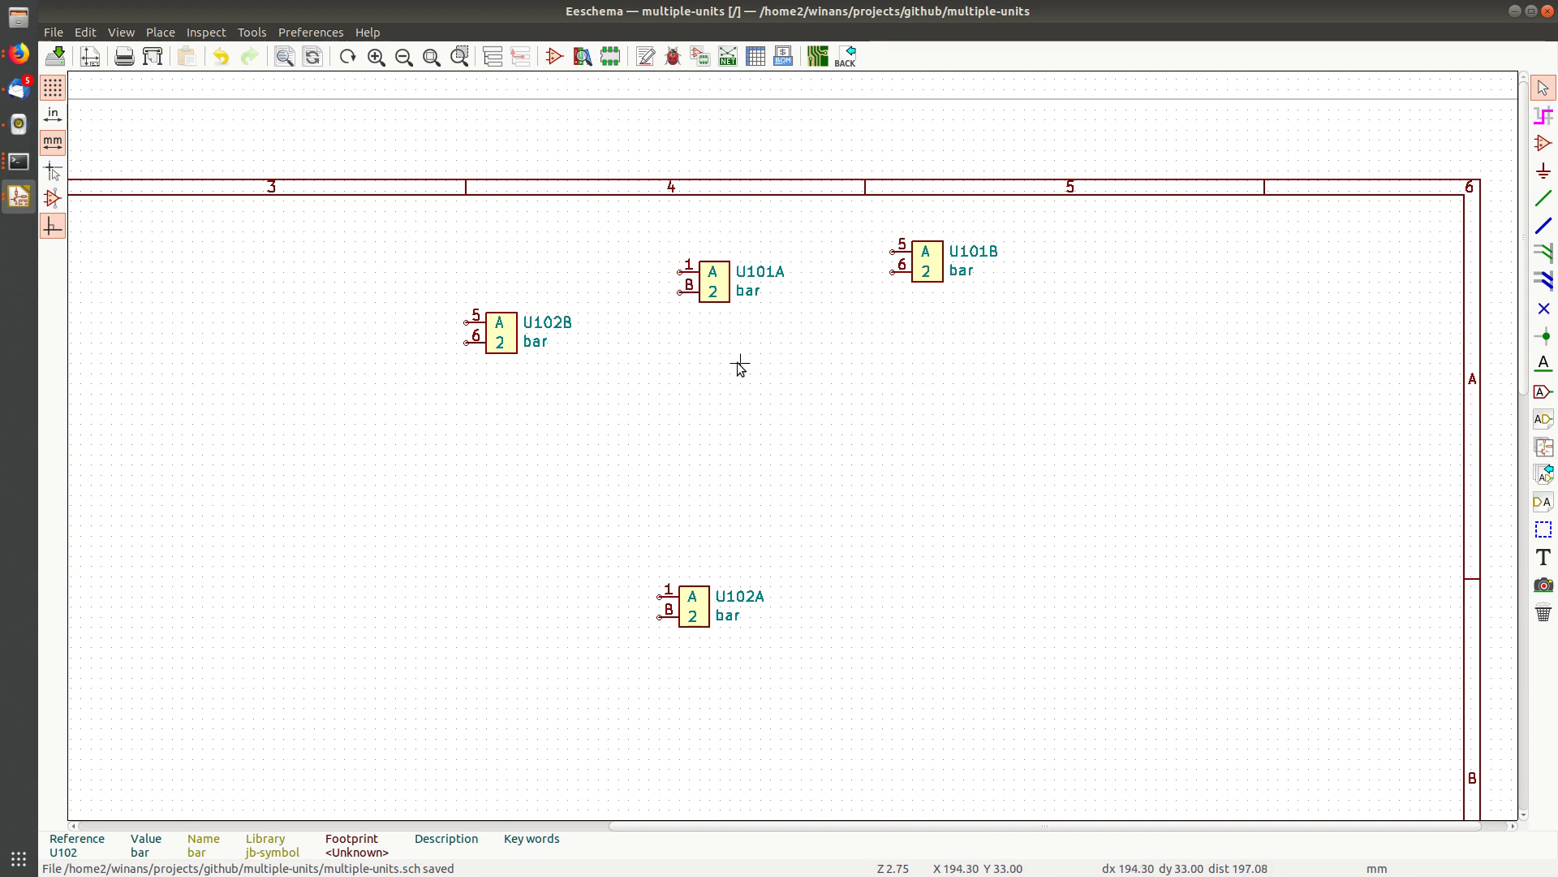
{"action": "scroll", "coordinate": [740, 367], "scroll_direction": "up", "scroll_amount": 1}
{"action": "scroll", "coordinate": [790, 444], "scroll_direction": "down", "scroll_amount": 1}
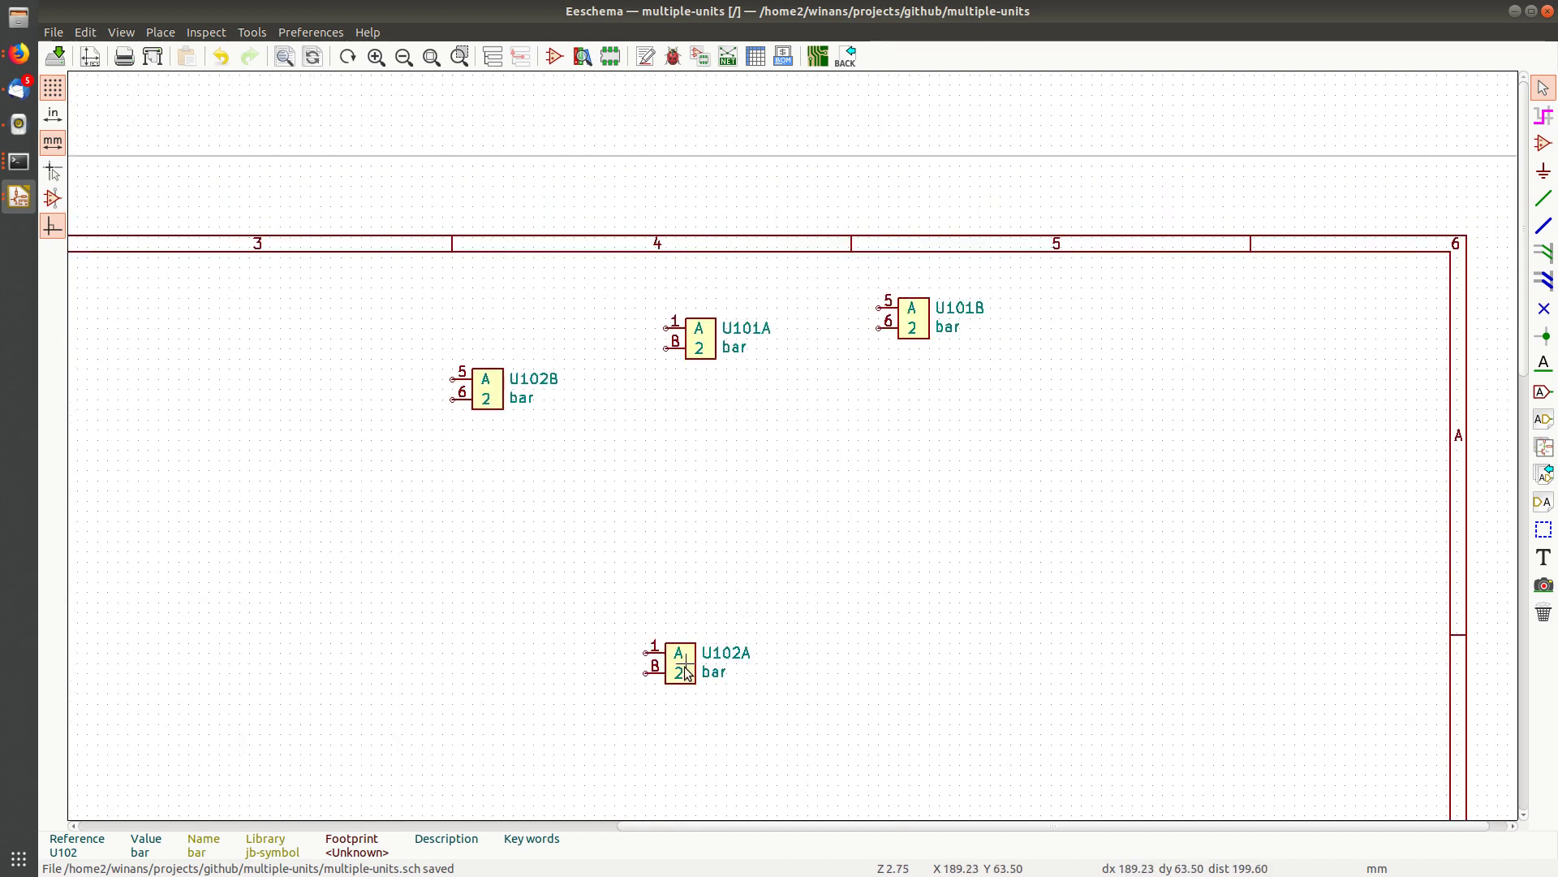
{"action": "left_click_drag", "start_coordinate": [686, 671], "coordinate": [675, 458]}
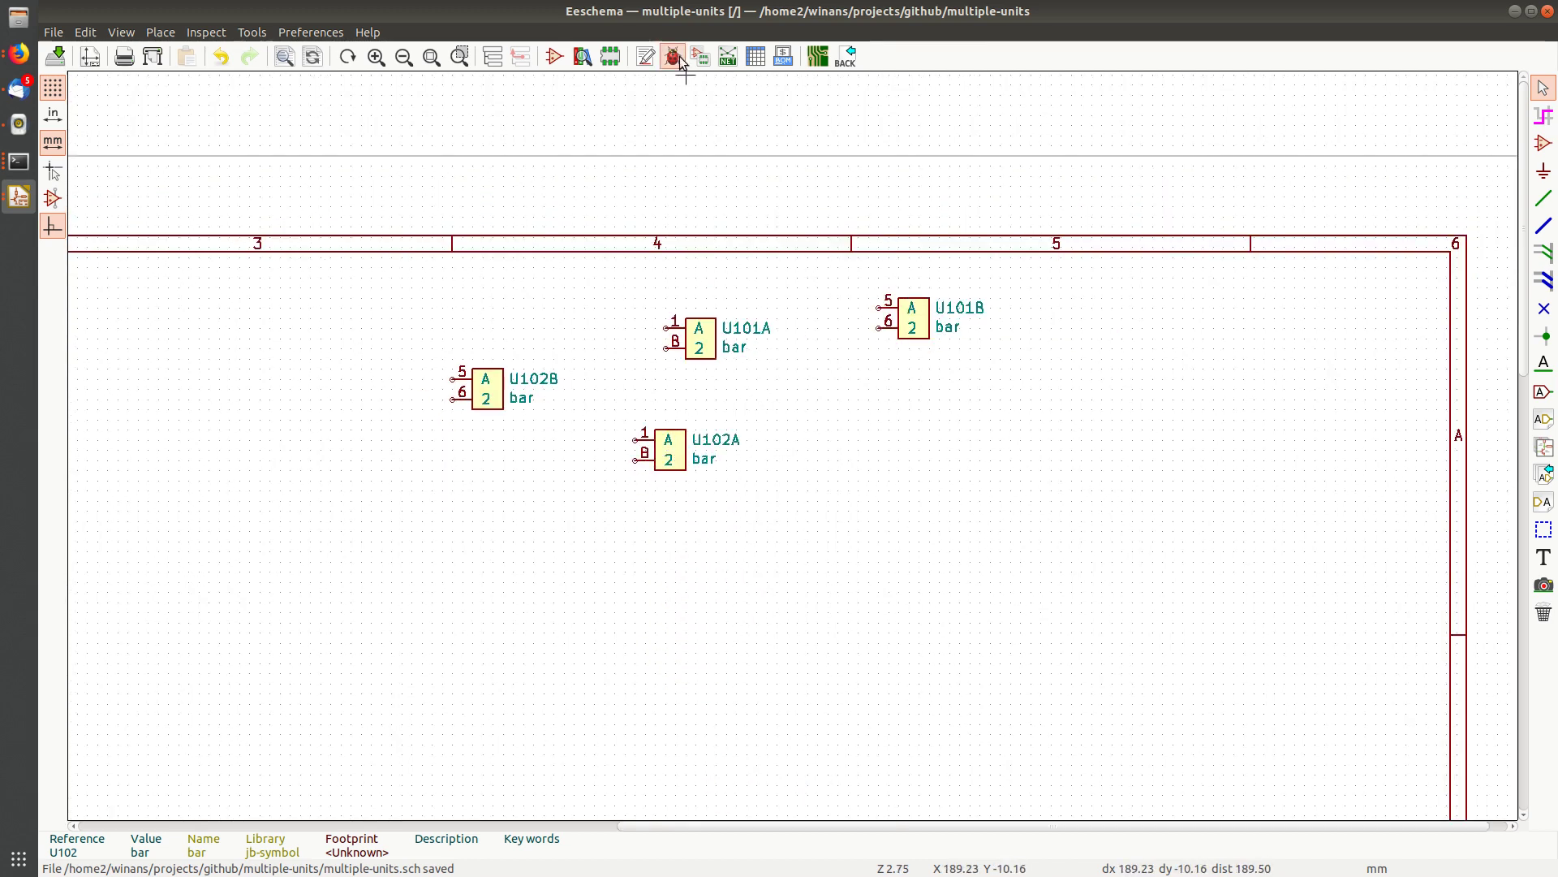
Re-annotate the entire schematic with existing annotations reset, sorting by Y position and numbering from the first free after sheet number X 100
{"action": "left_click", "coordinate": [646, 56]}
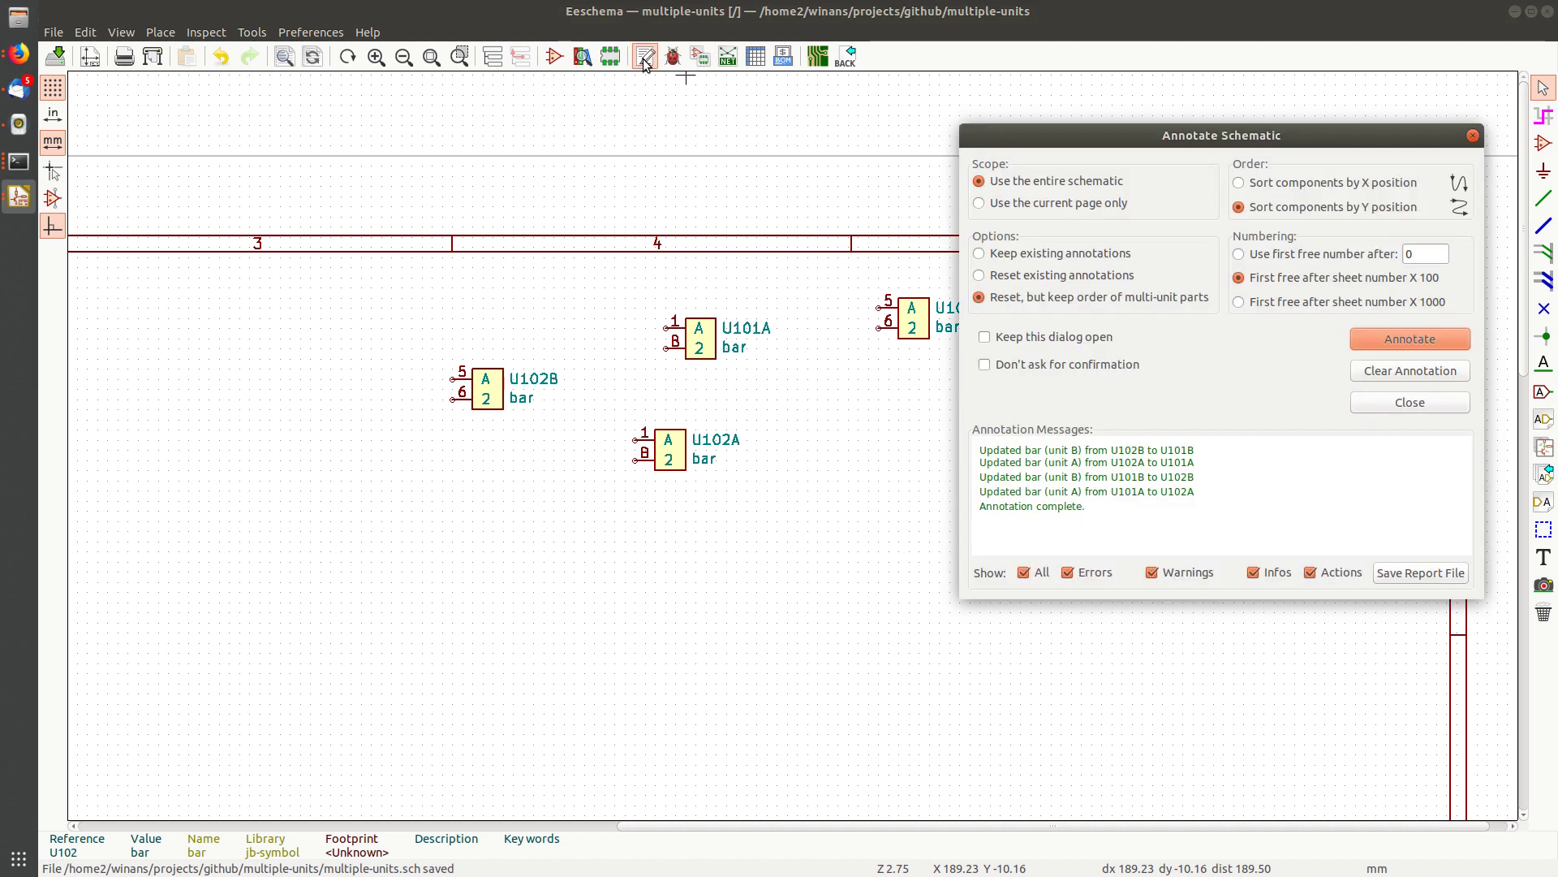
{"action": "left_click", "coordinate": [1027, 276]}
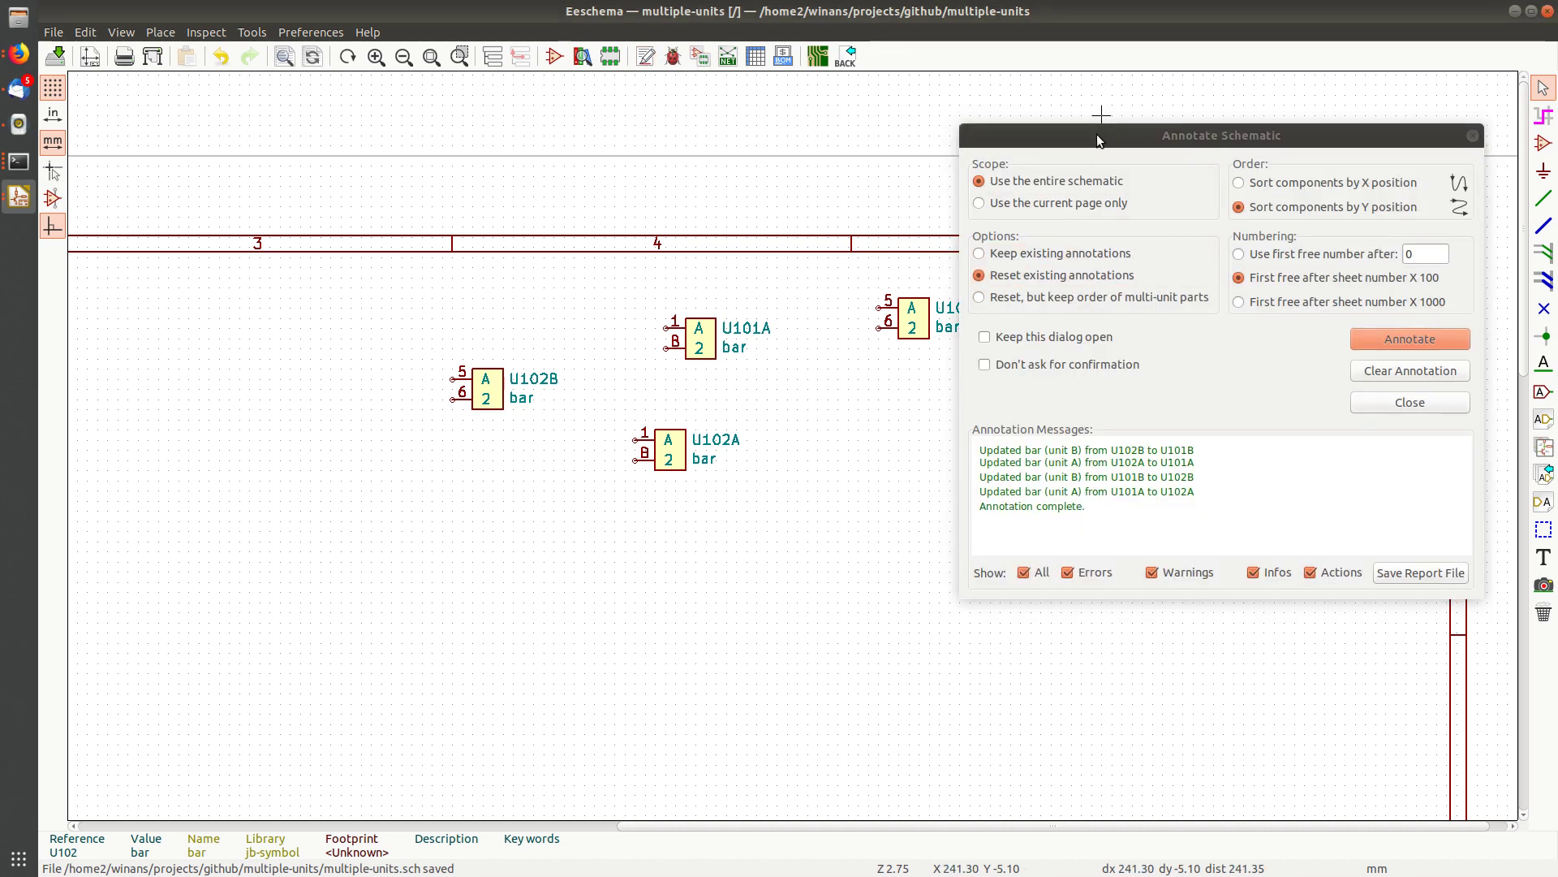
{"action": "mouse_move", "coordinate": [1098, 134]}
{"action": "left_mouse_down"}
{"action": "mouse_move", "coordinate": [1226, 451]}
{"action": "mouse_move", "coordinate": [1147, 247]}
{"action": "left_mouse_up"}
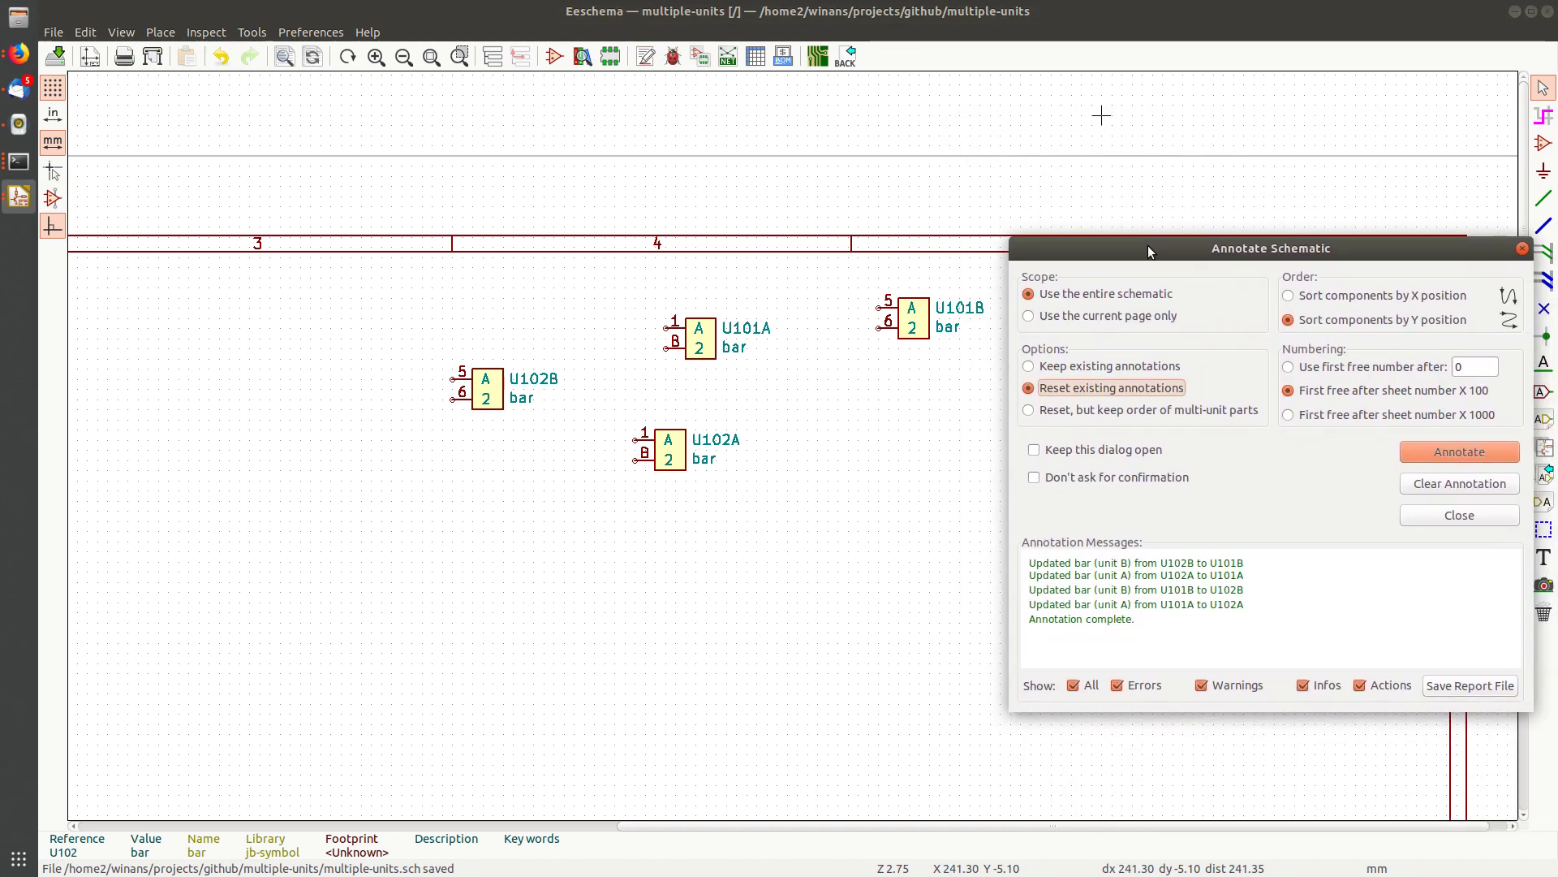
{"action": "left_click", "coordinate": [929, 313]}
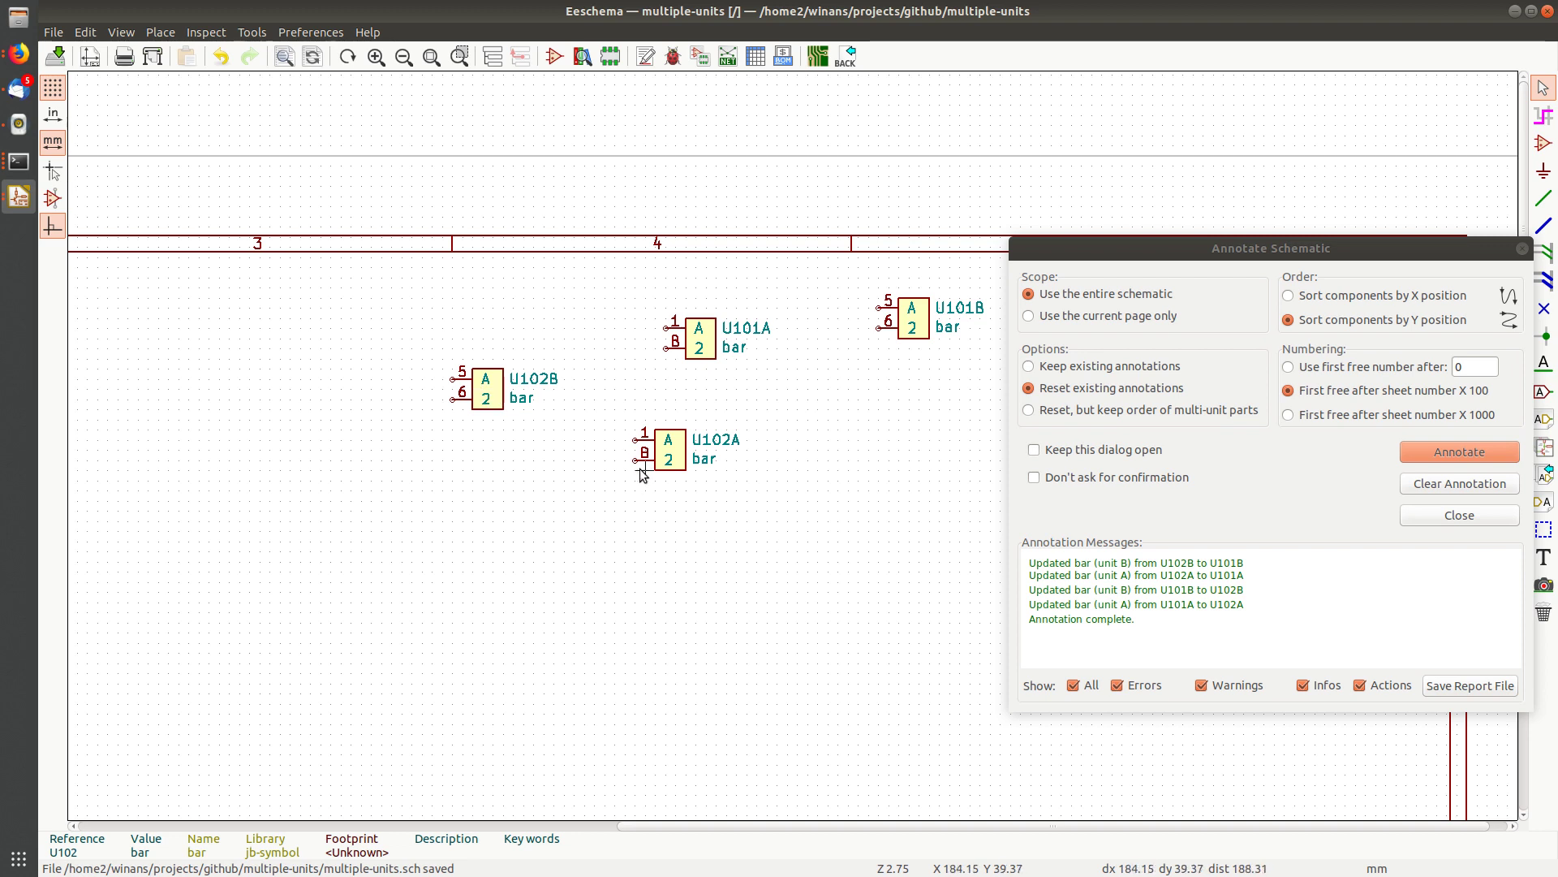
{"action": "left_click", "coordinate": [1424, 451]}
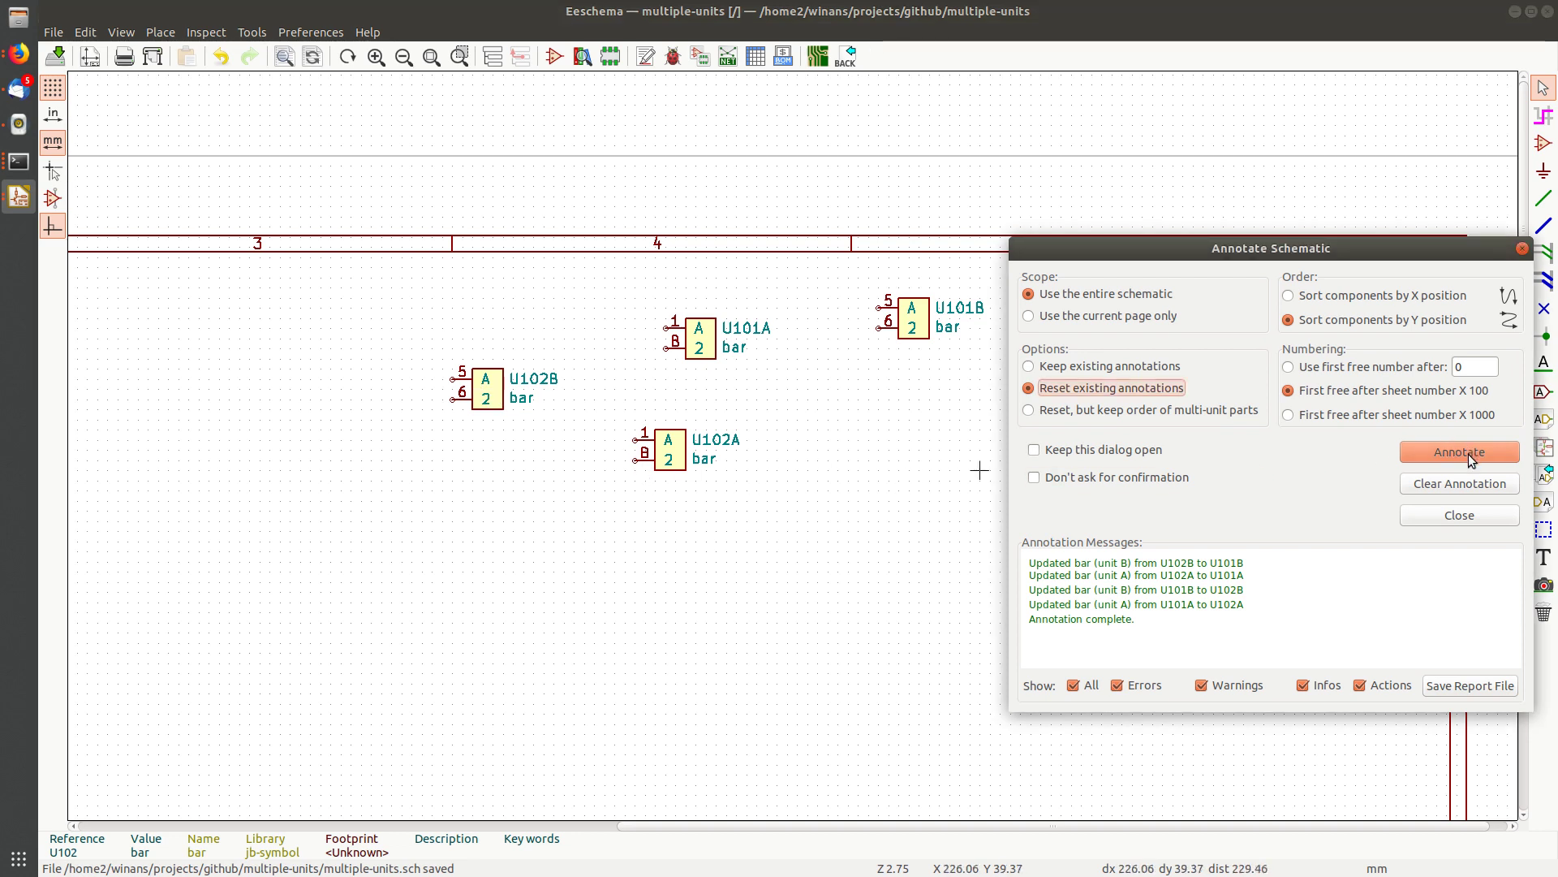
{"action": "left_click", "coordinate": [1470, 455]}
{"action": "left_click", "coordinate": [1431, 549]}
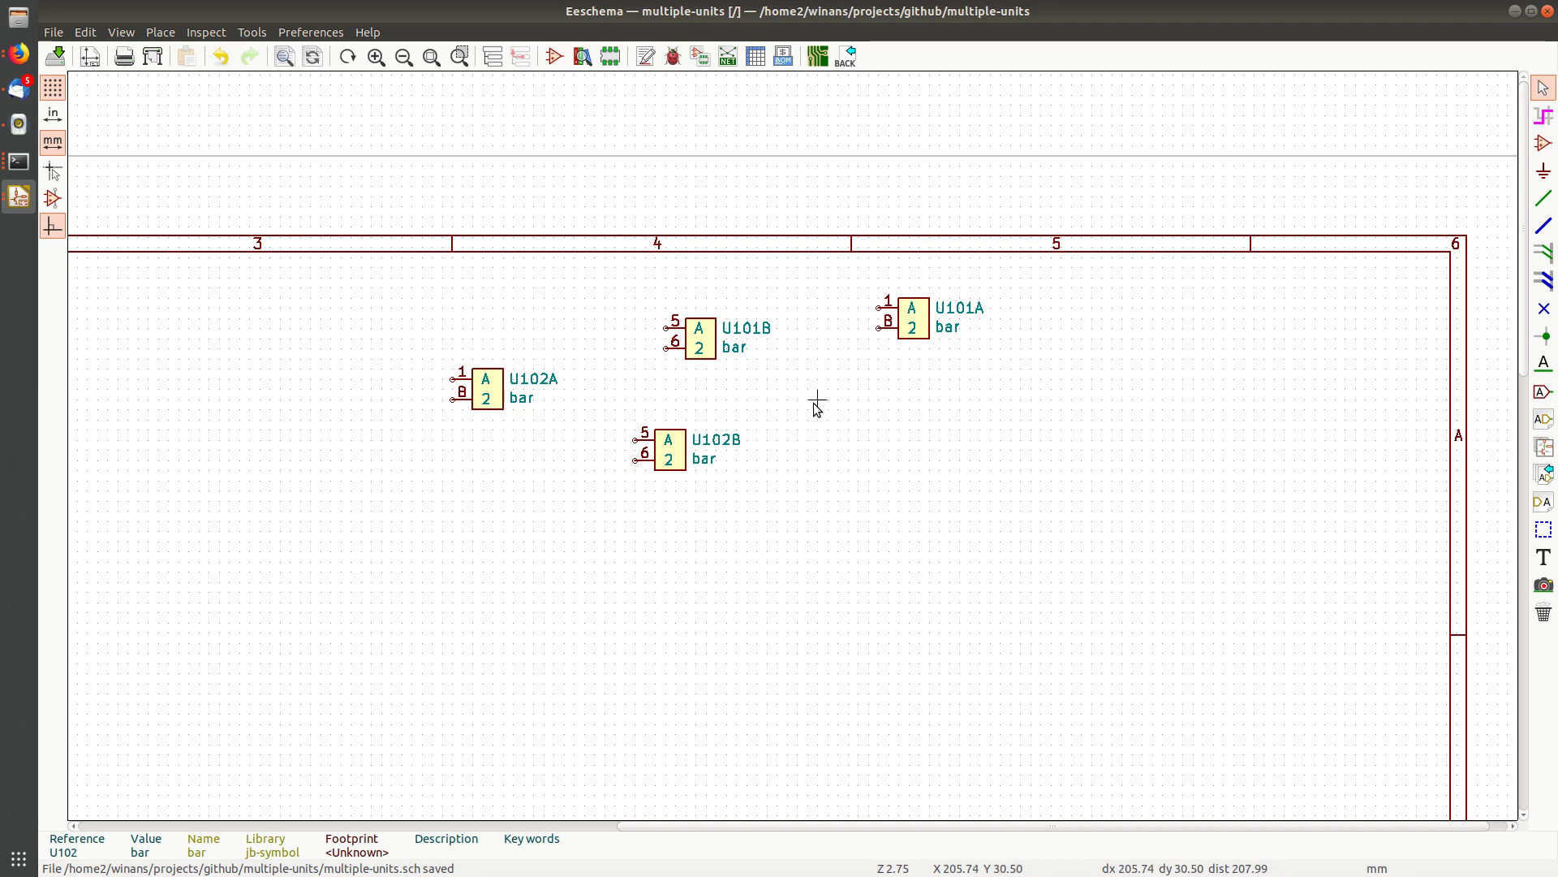
{"action": "scroll", "coordinate": [849, 410], "scroll_direction": "up", "scroll_amount": 3}
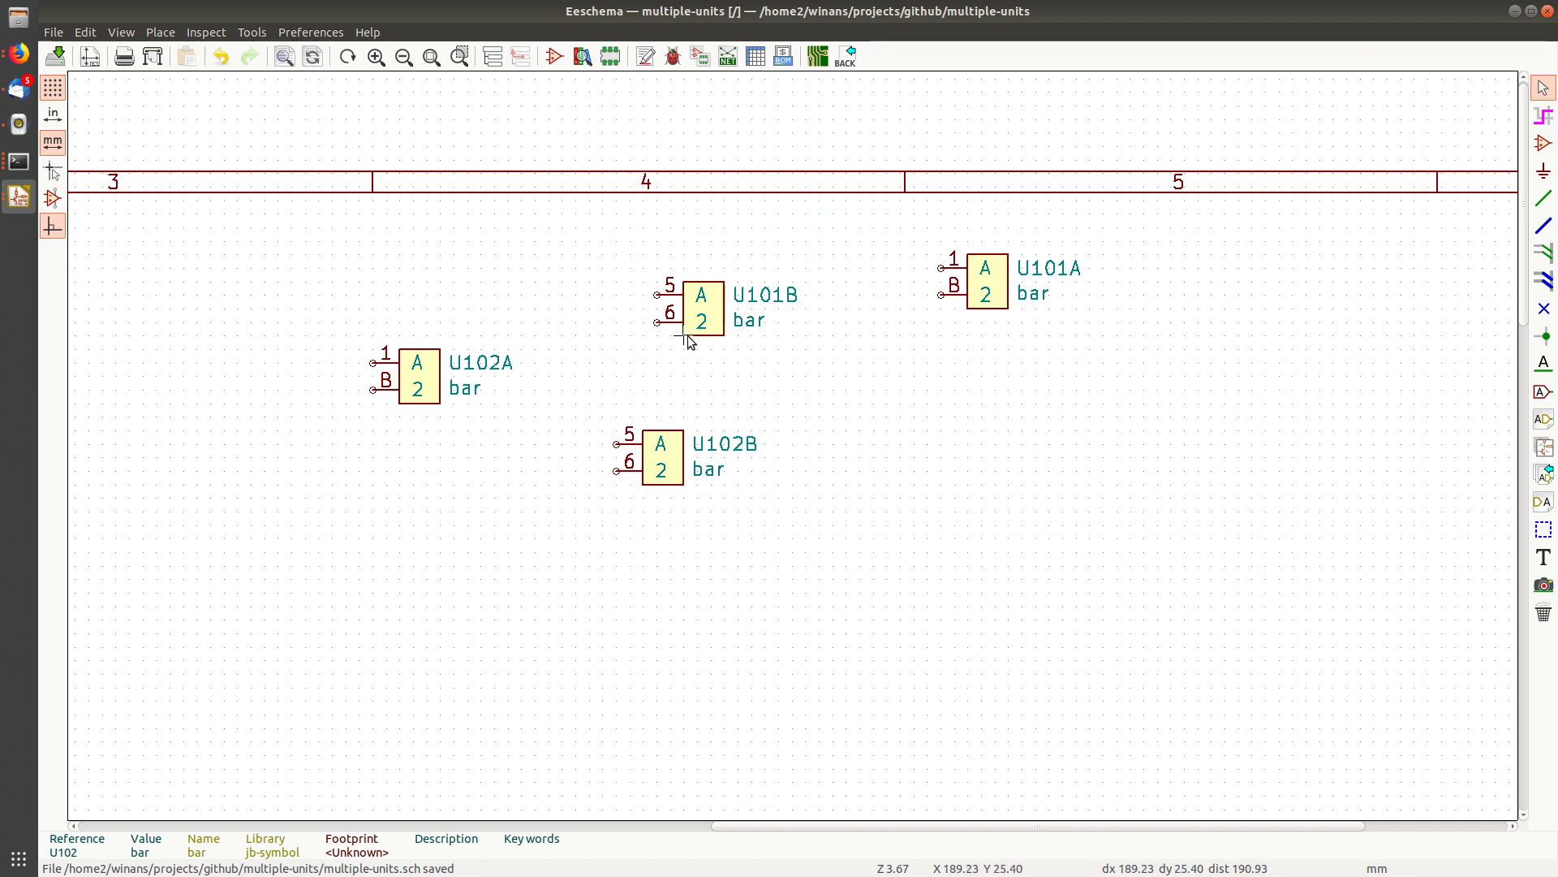
{"action": "scroll", "coordinate": [689, 344], "scroll_direction": "up", "scroll_amount": 3}
{"action": "middle_click_drag", "start_coordinate": [922, 400], "coordinate": [914, 371]}
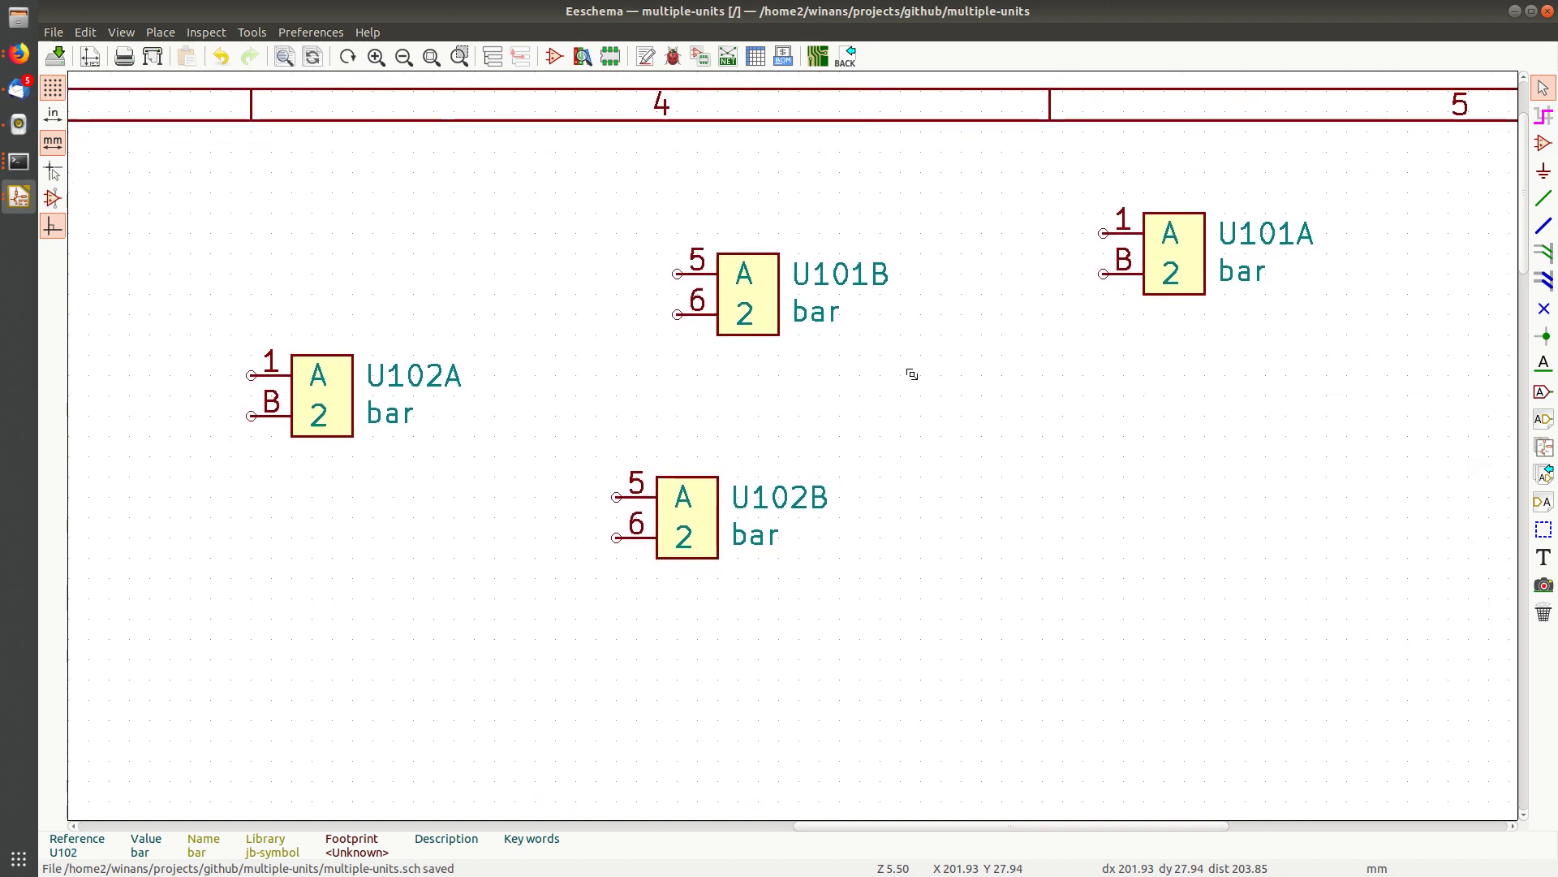